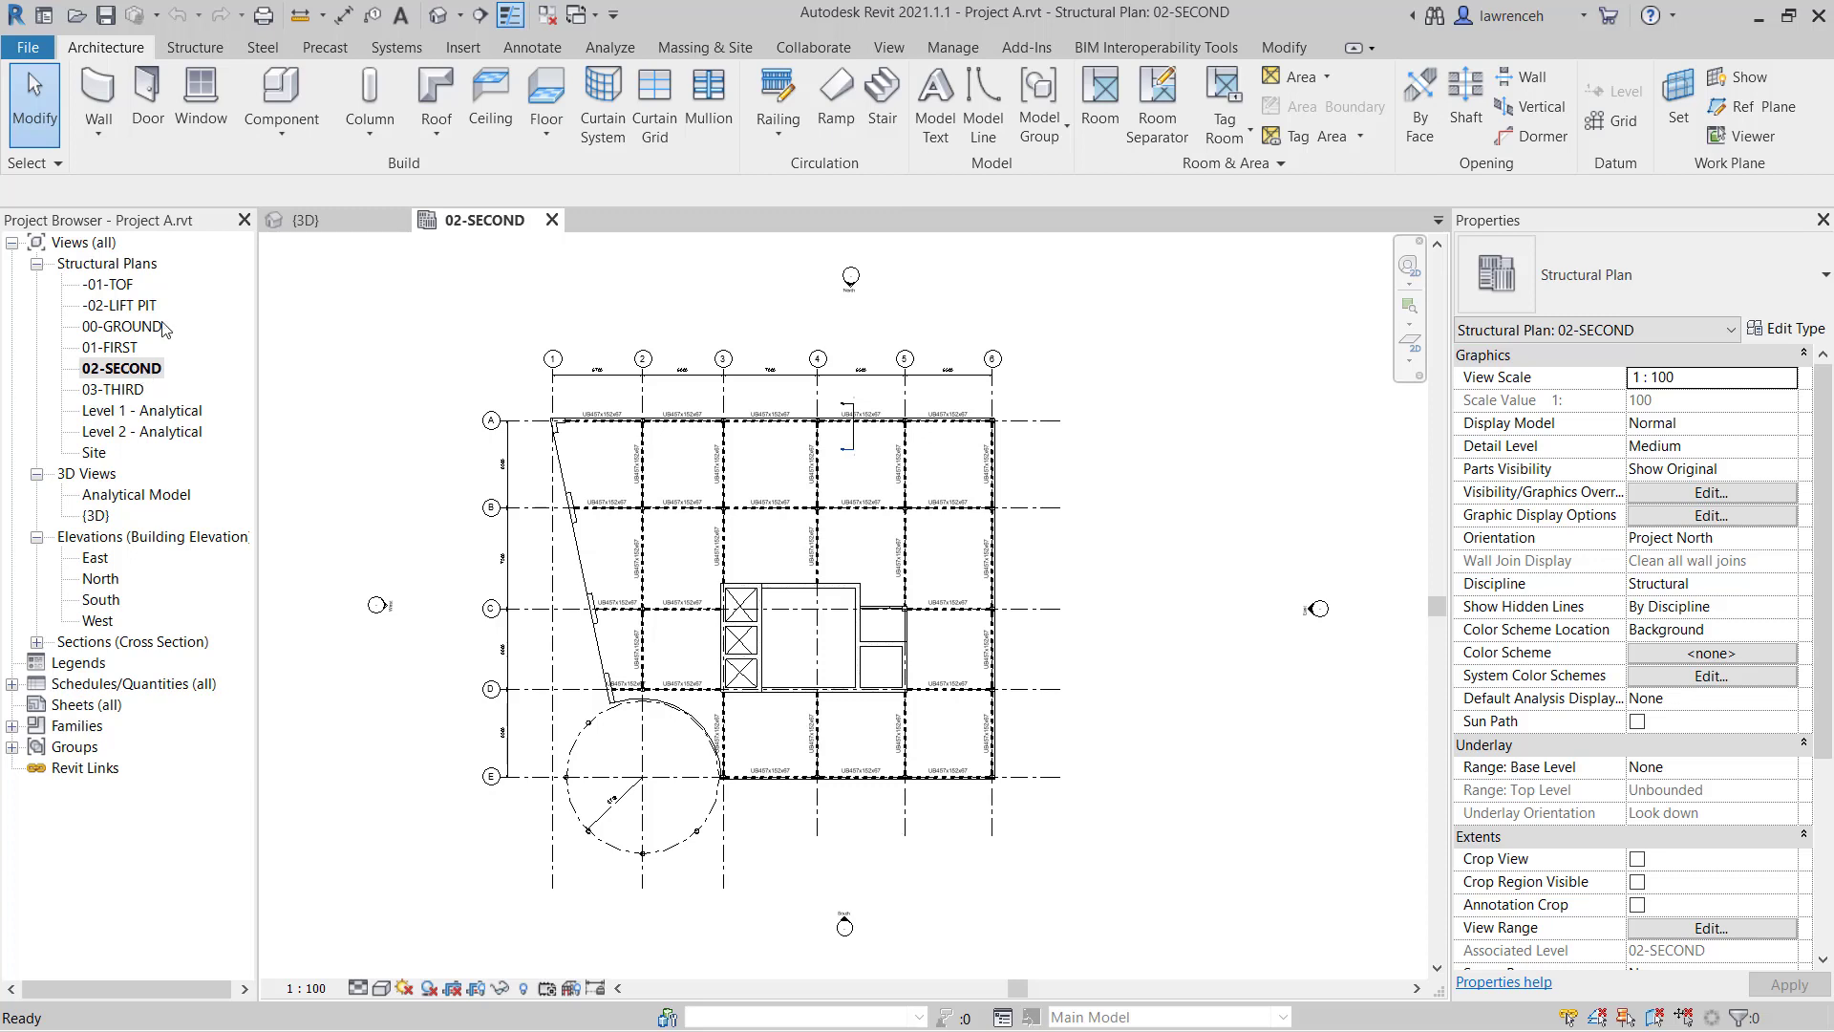
- Set the work plane of the second-floor plan to Level : 02-SECOND
click(191, 47)
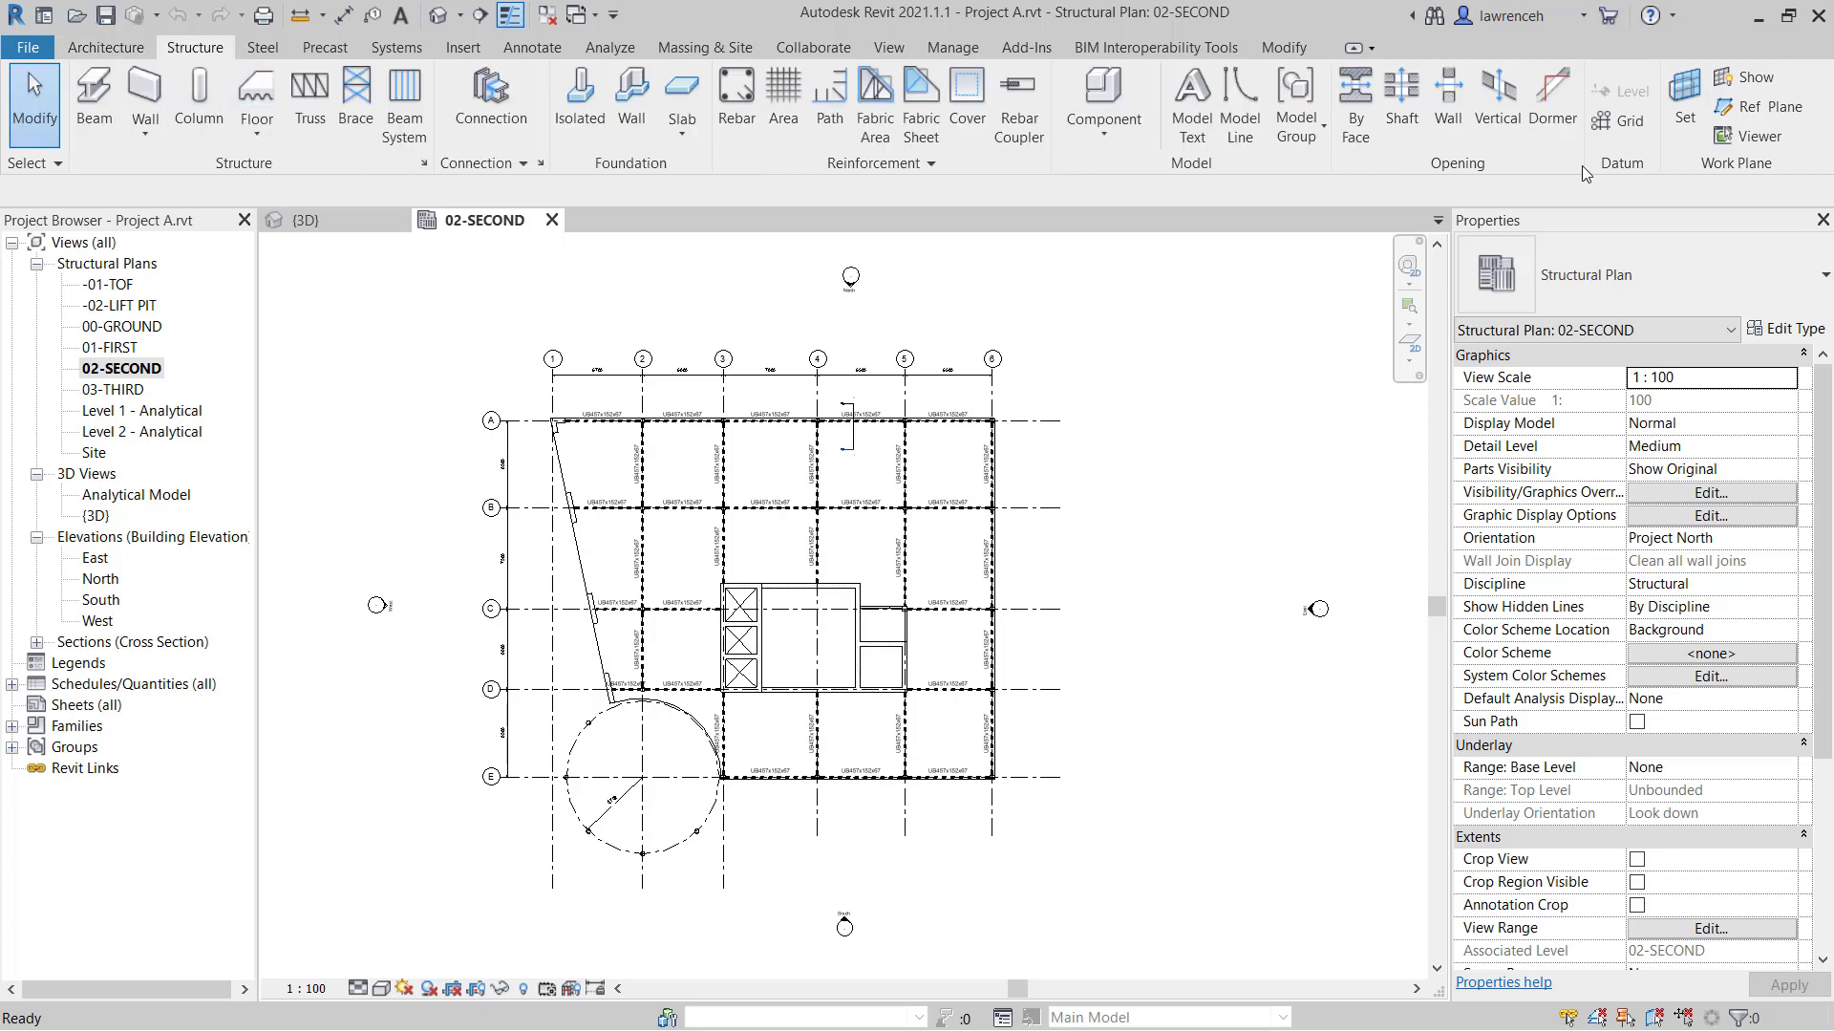
click(1681, 100)
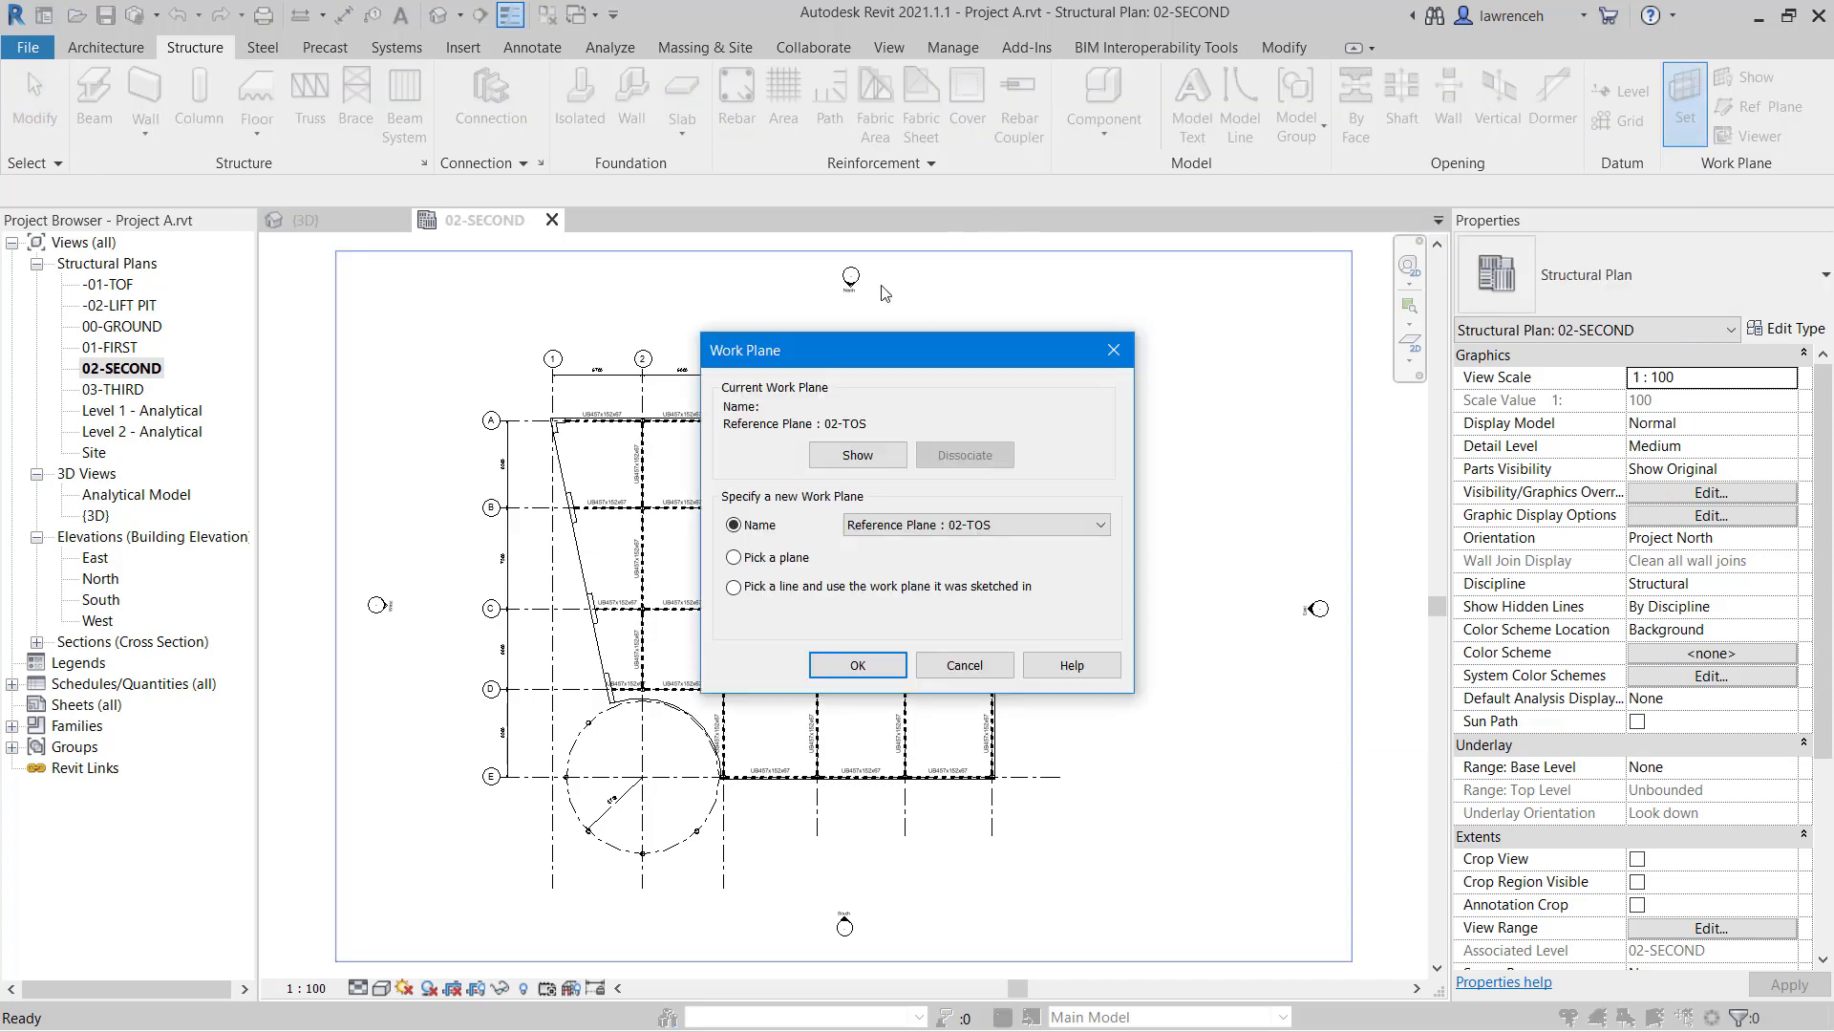
click(1033, 526)
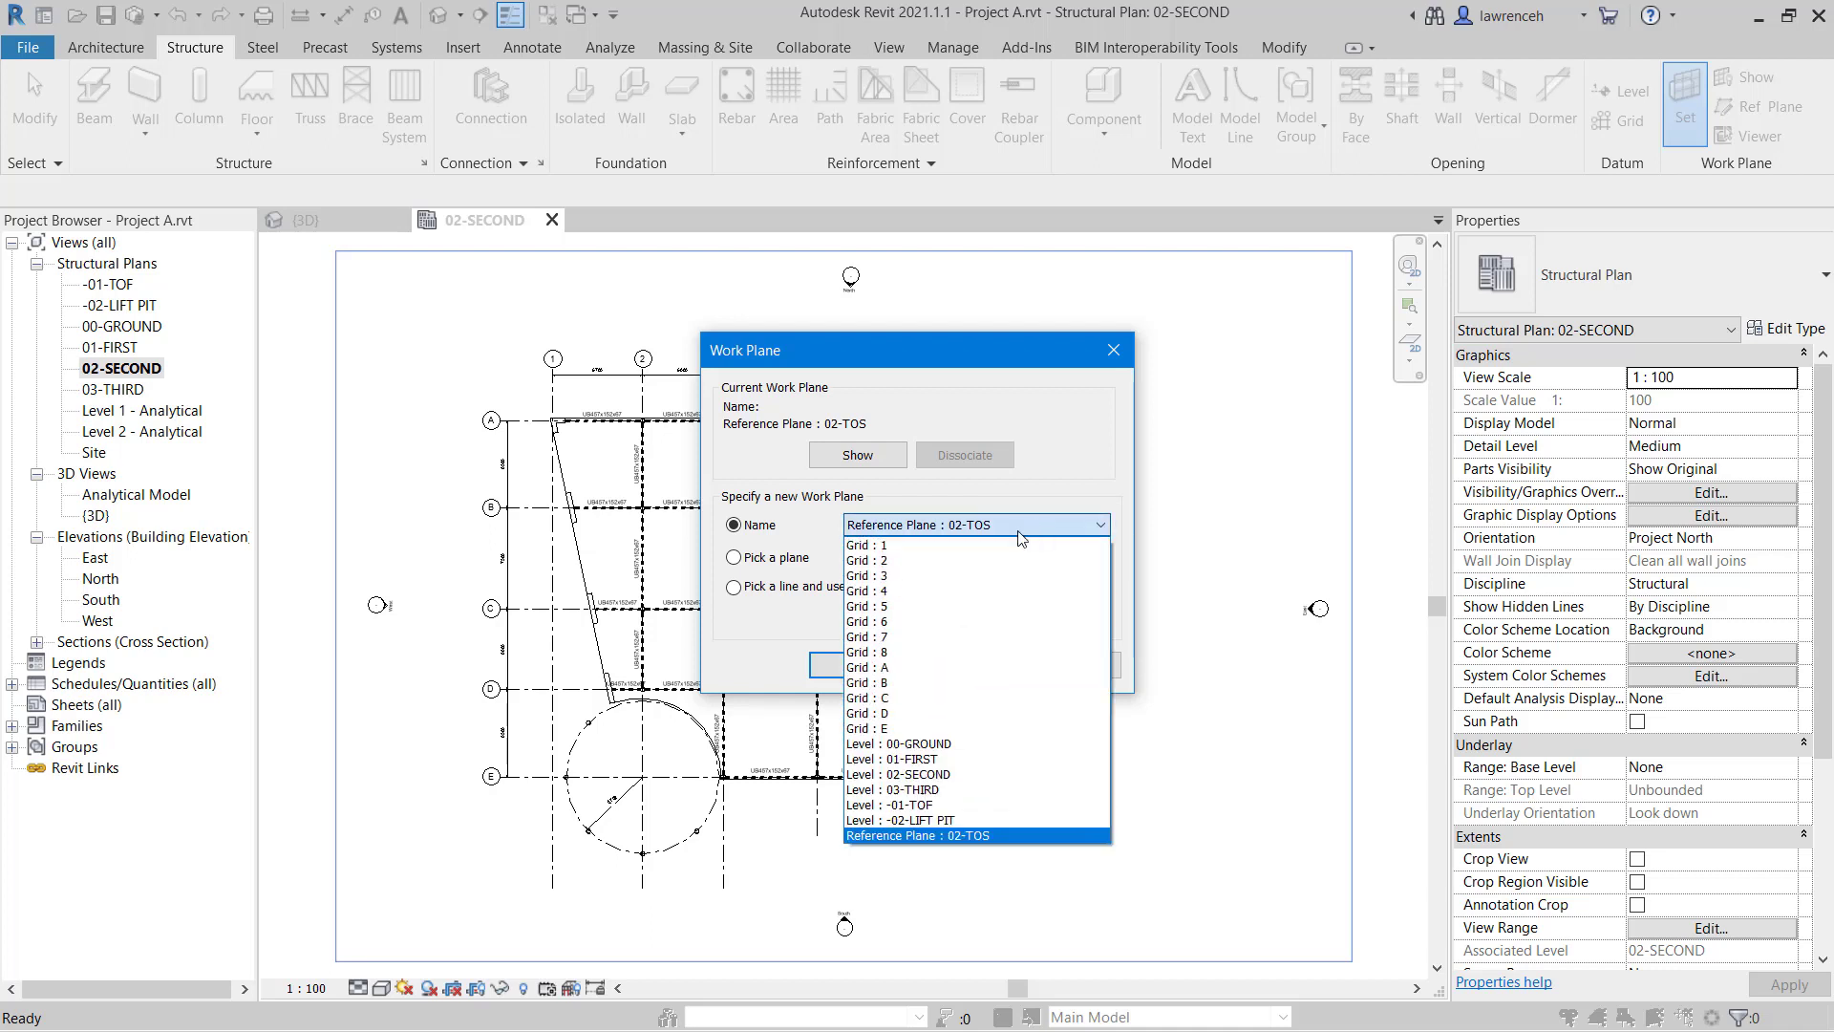
click(967, 774)
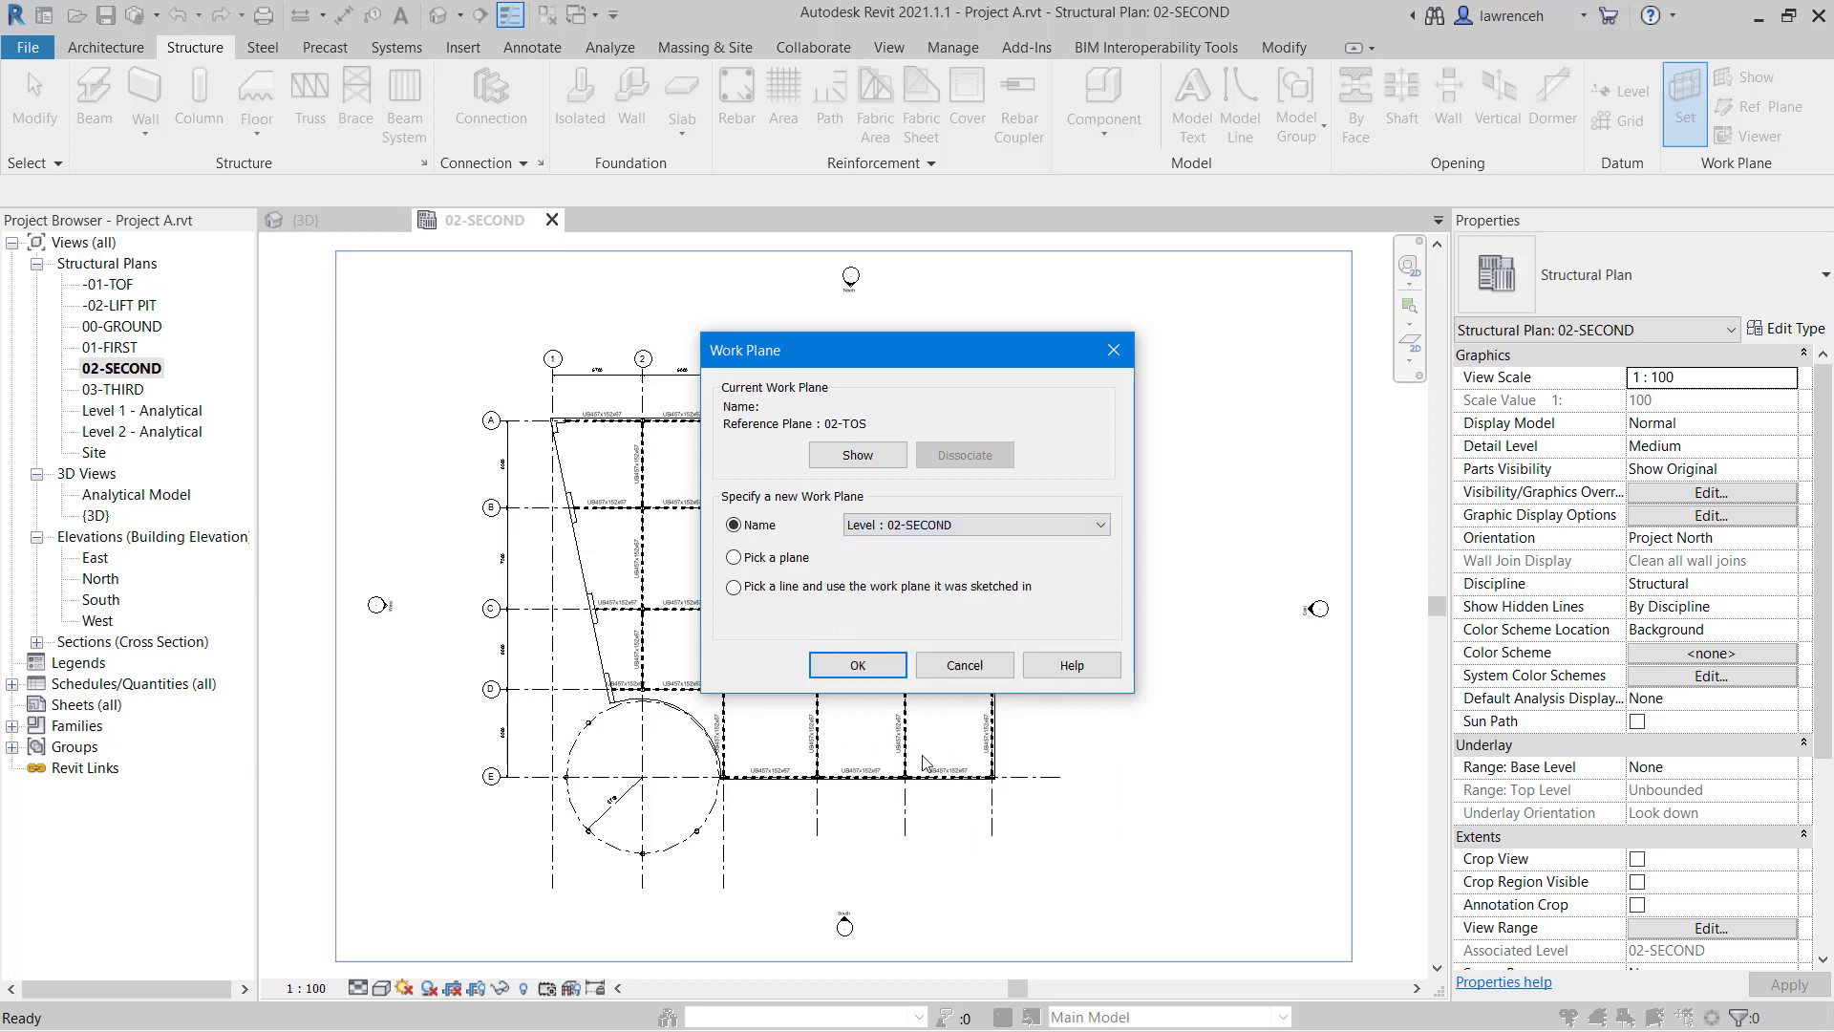
click(880, 669)
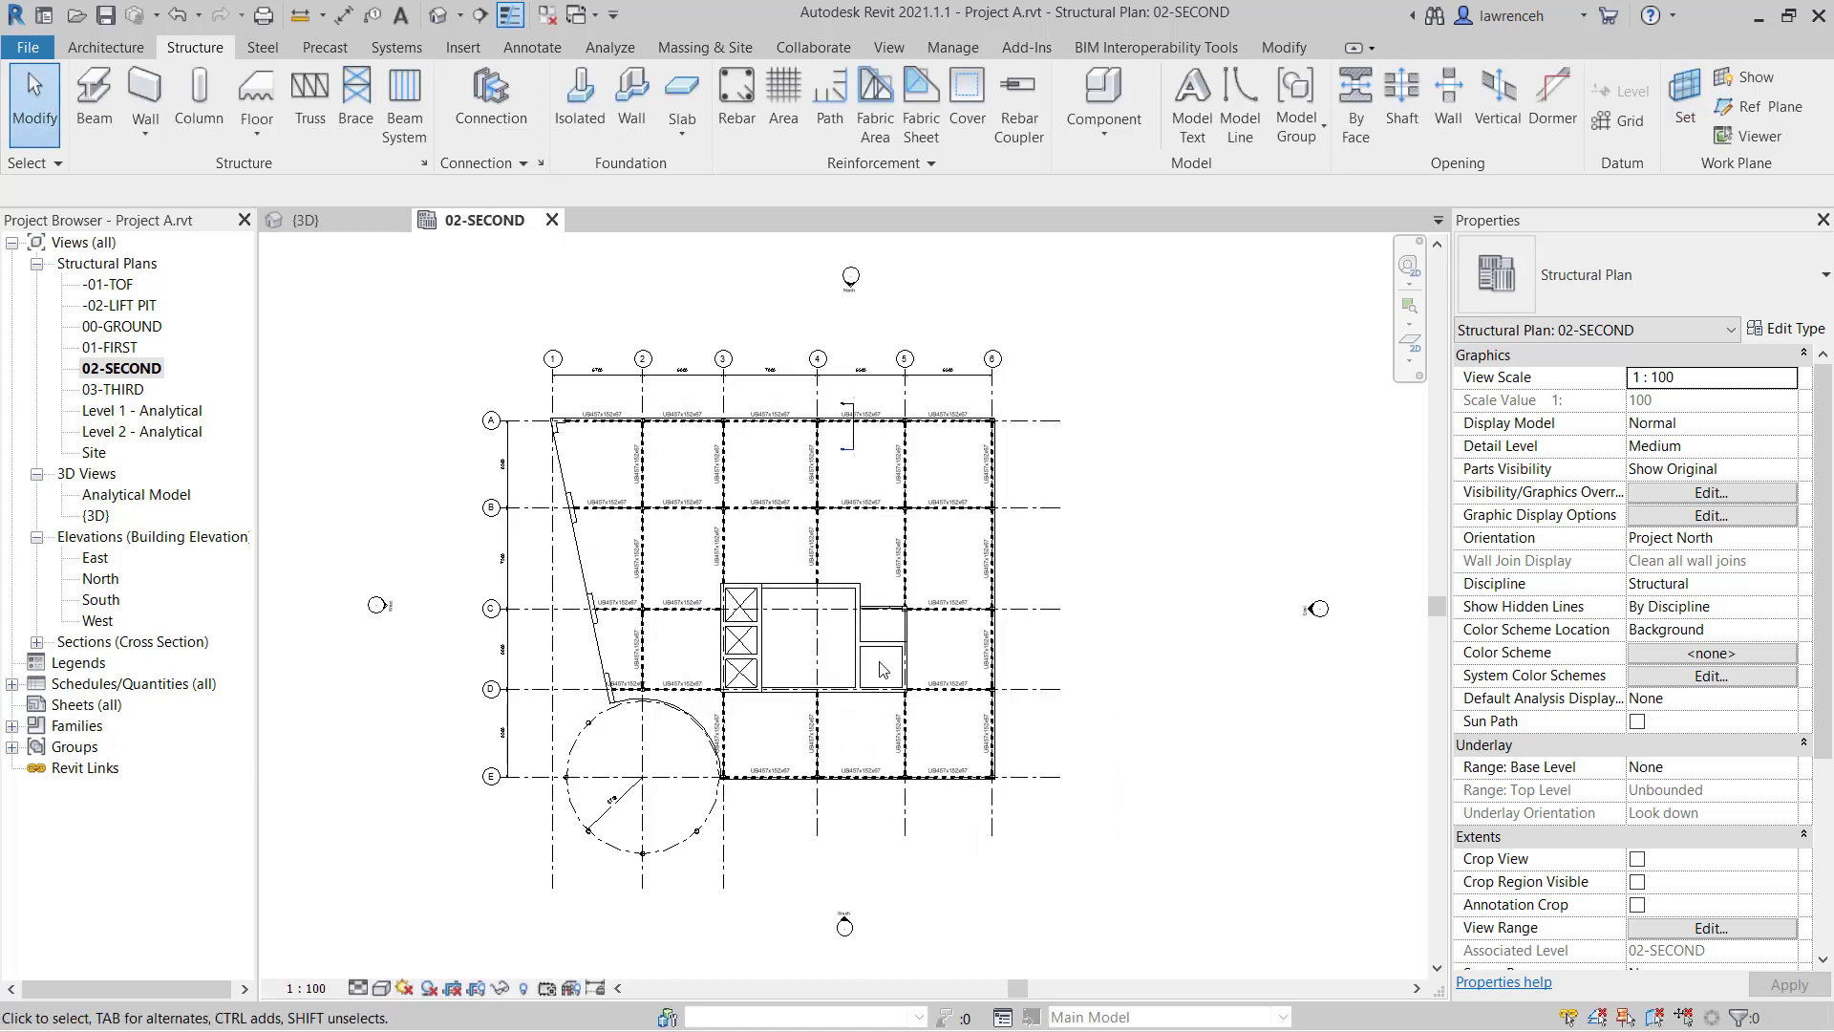
- Start an automatic beam system with tagging on placement and the beam type UB305x102x25
scroll(695, 471, up, 3)
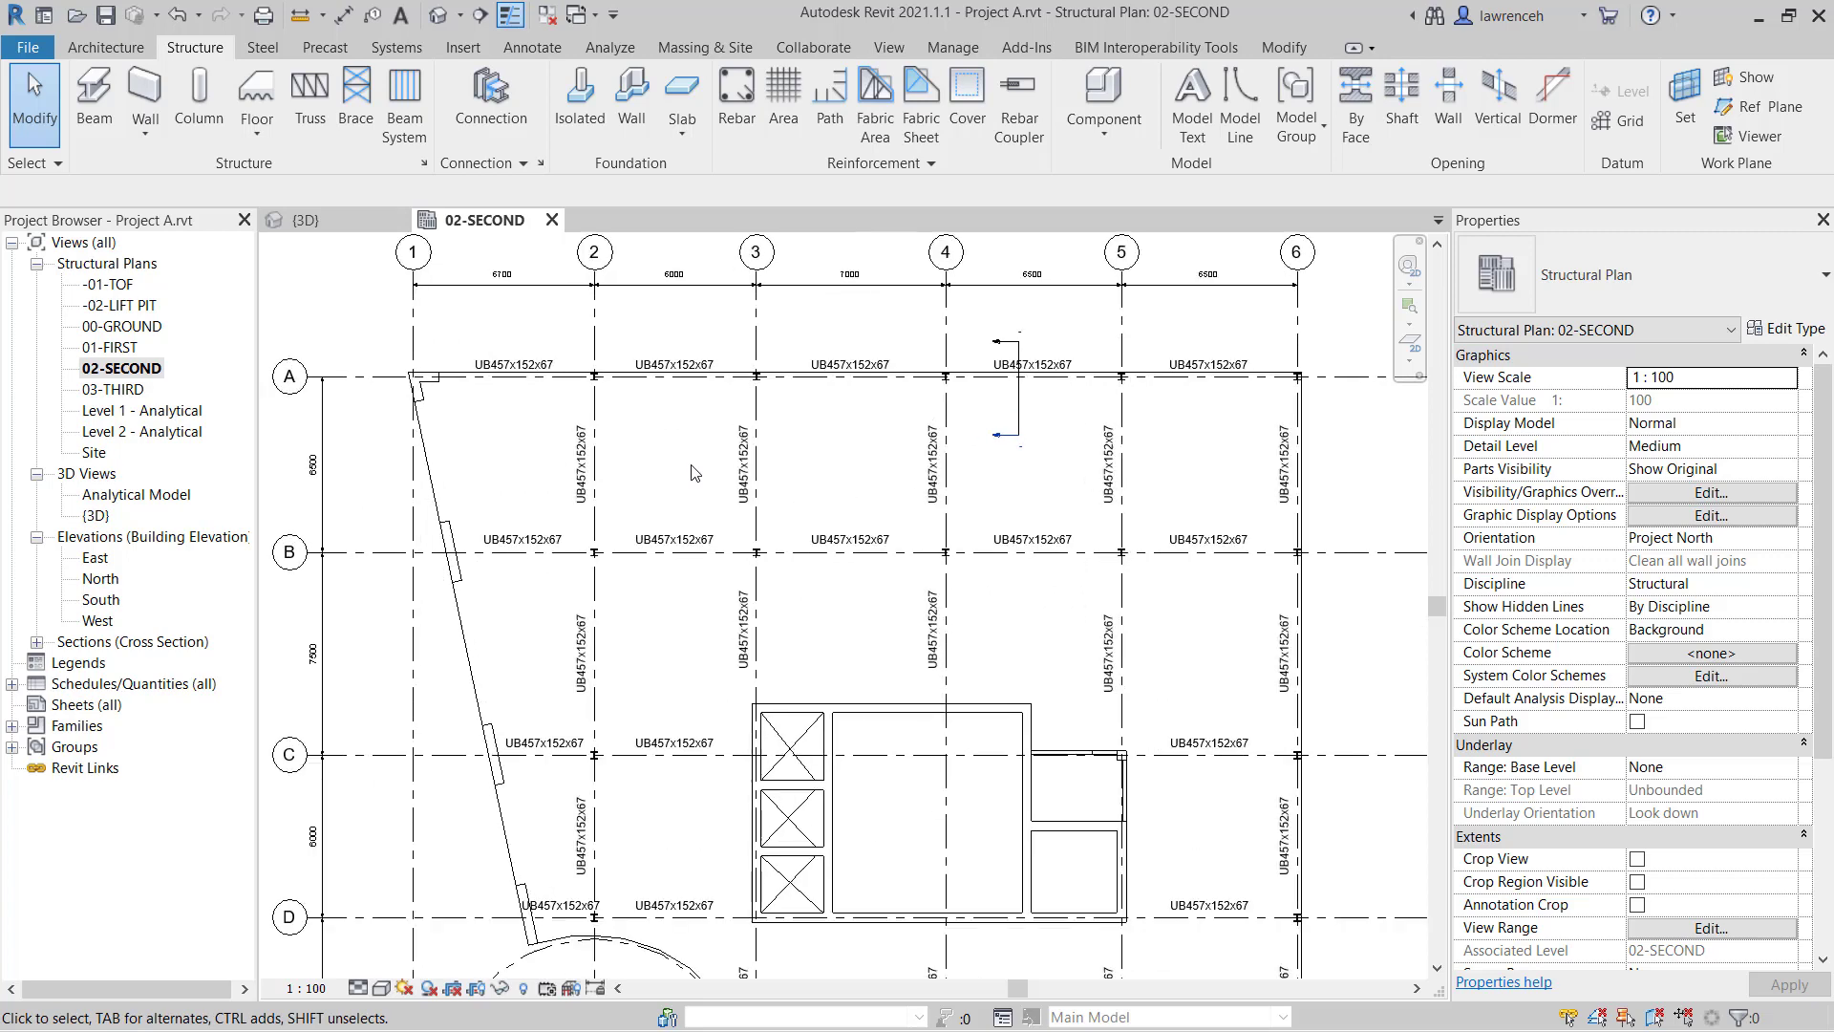
scroll(467, 478, up, 1)
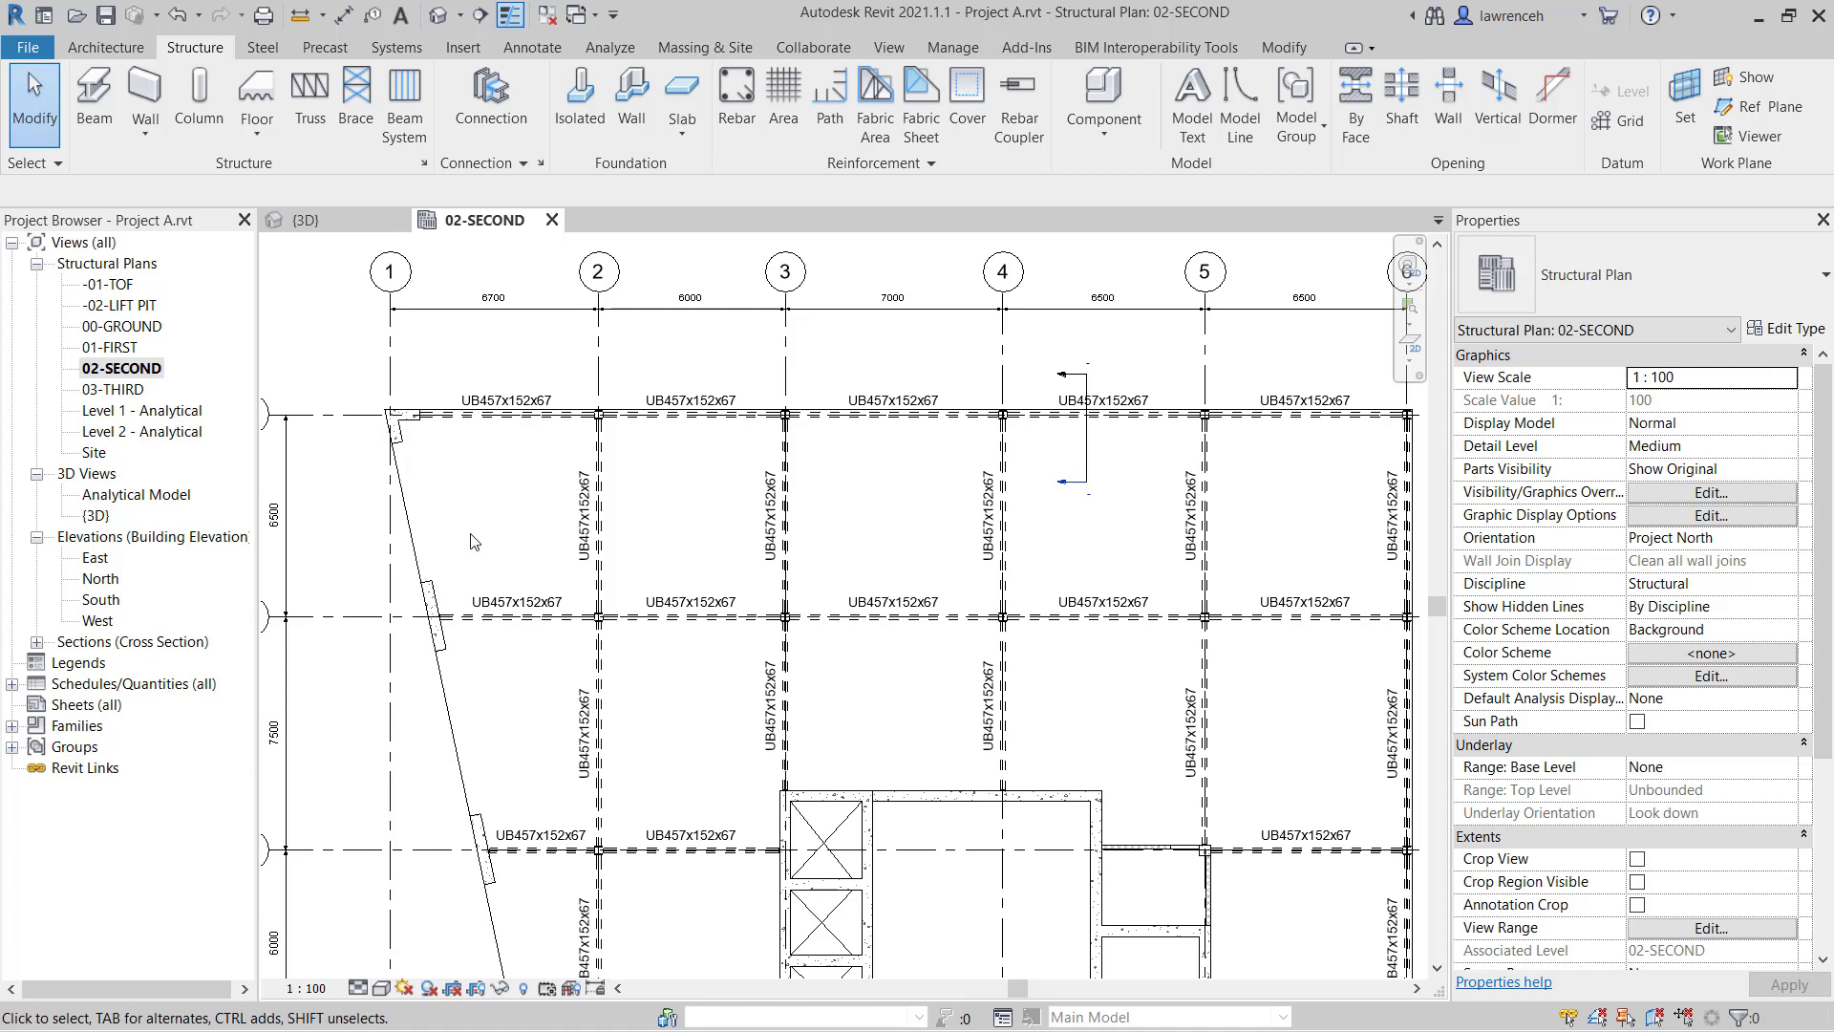
click(424, 132)
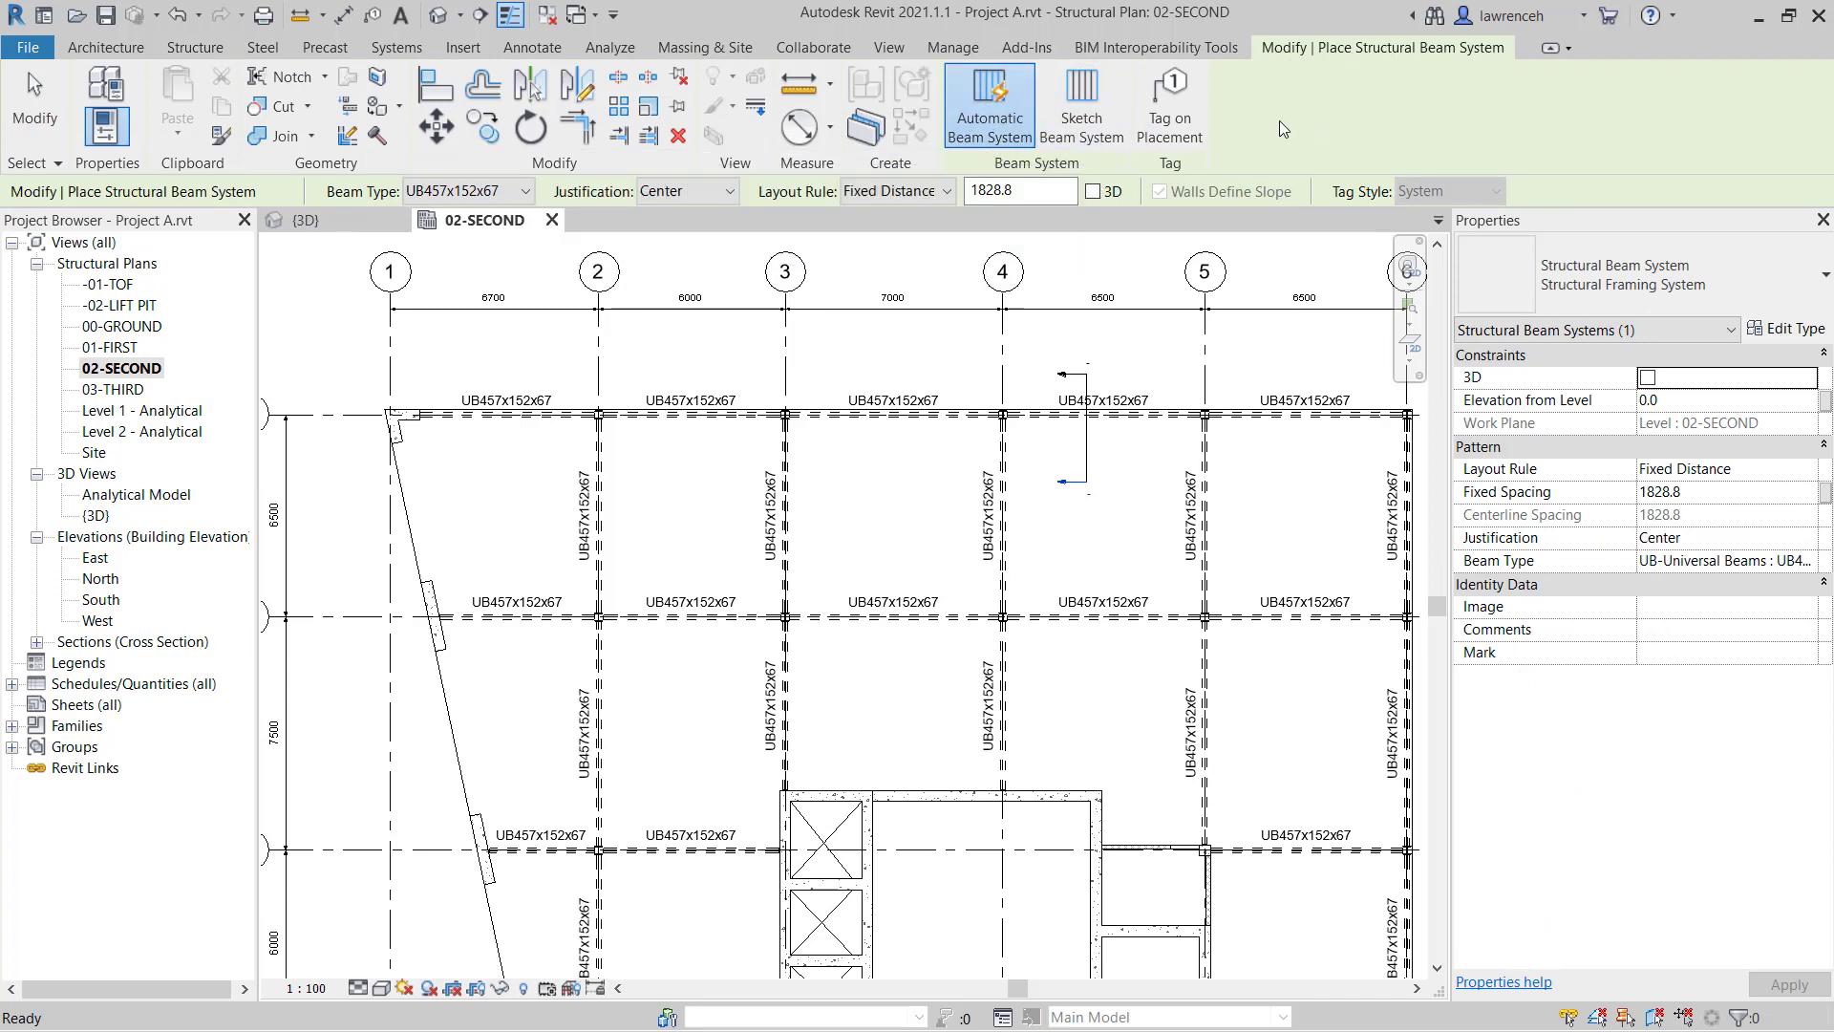
click(1199, 118)
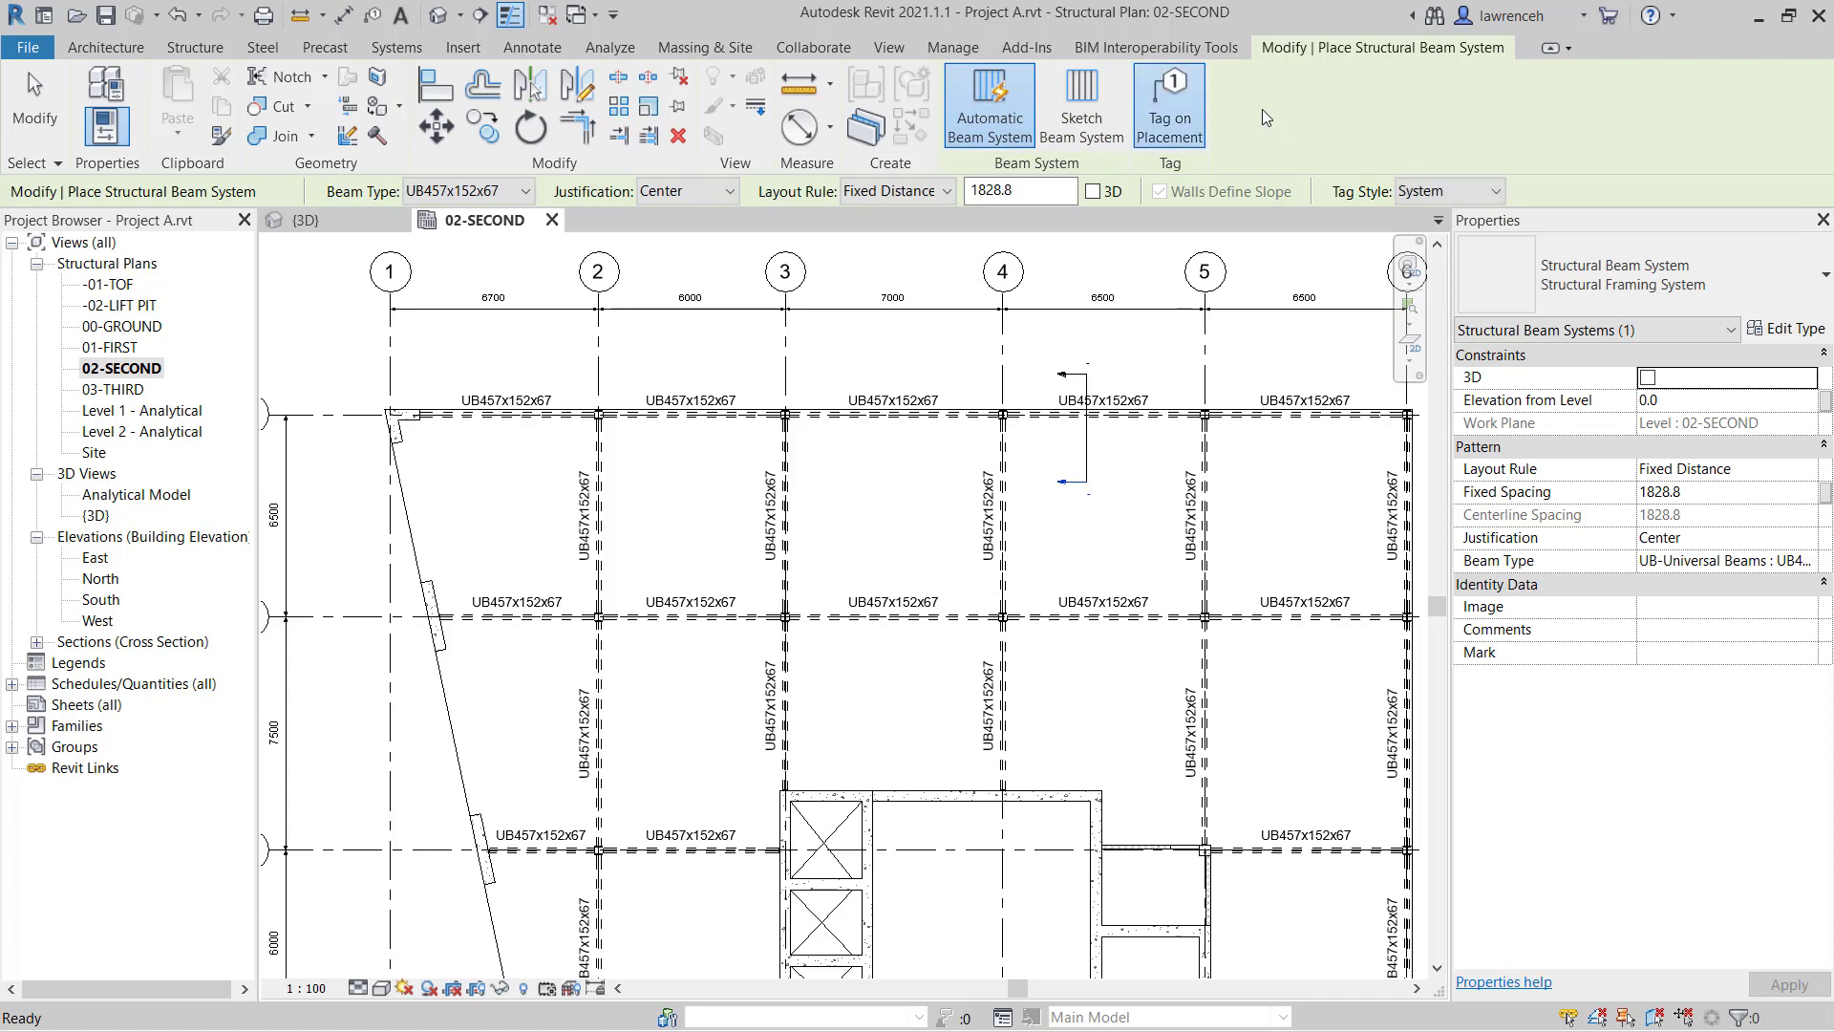
click(524, 195)
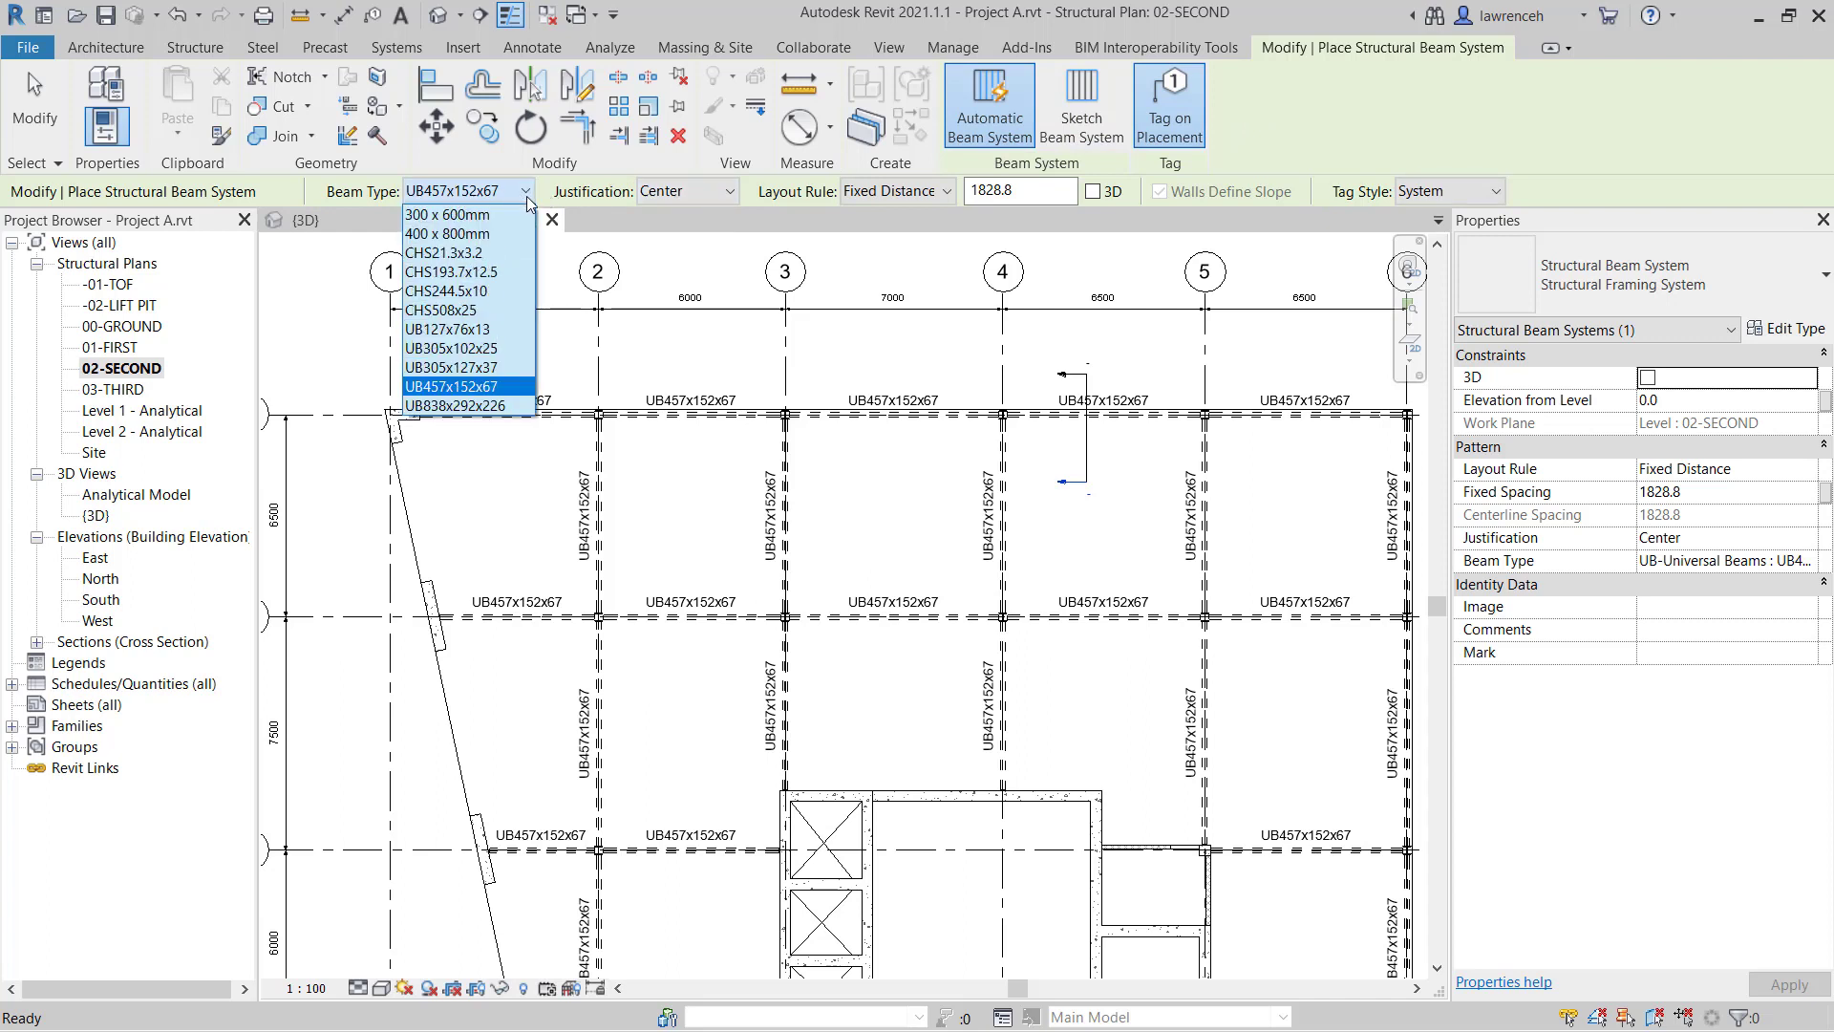
click(517, 349)
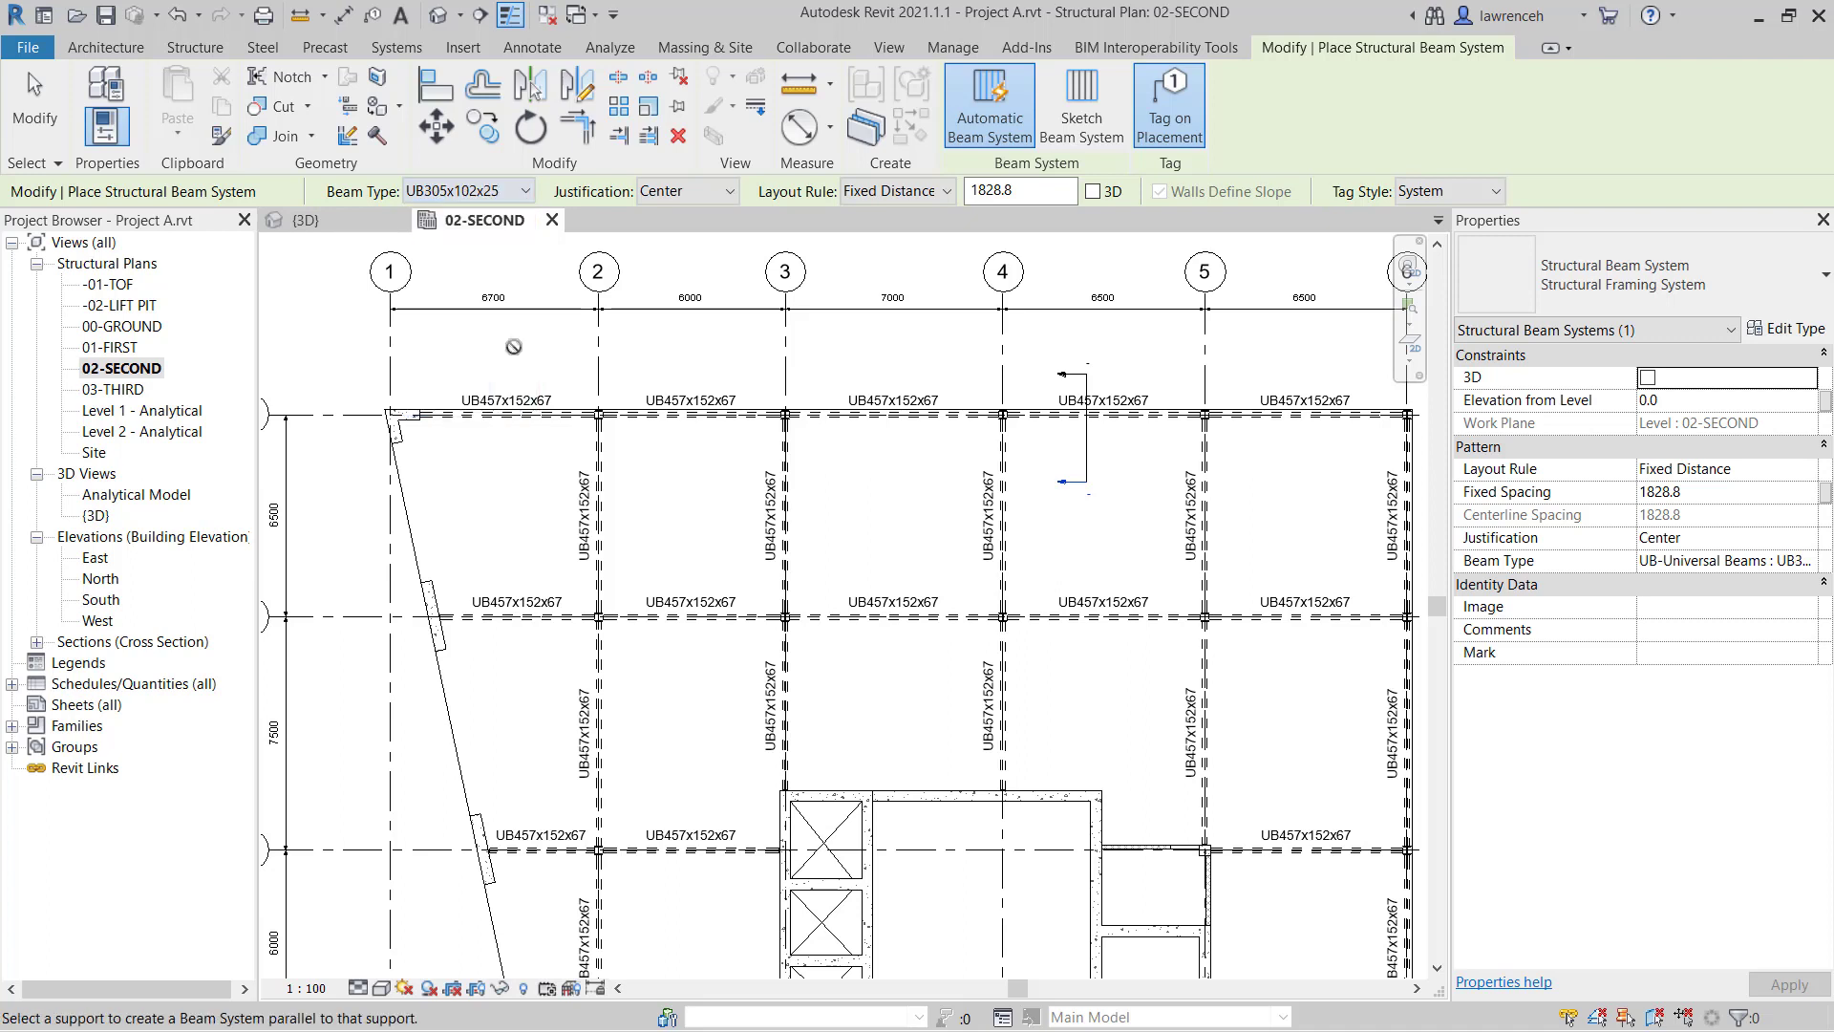
- Set the beam system's layout rule to Maximum Spacing at 2000 mm and its tag style to Framing
click(923, 198)
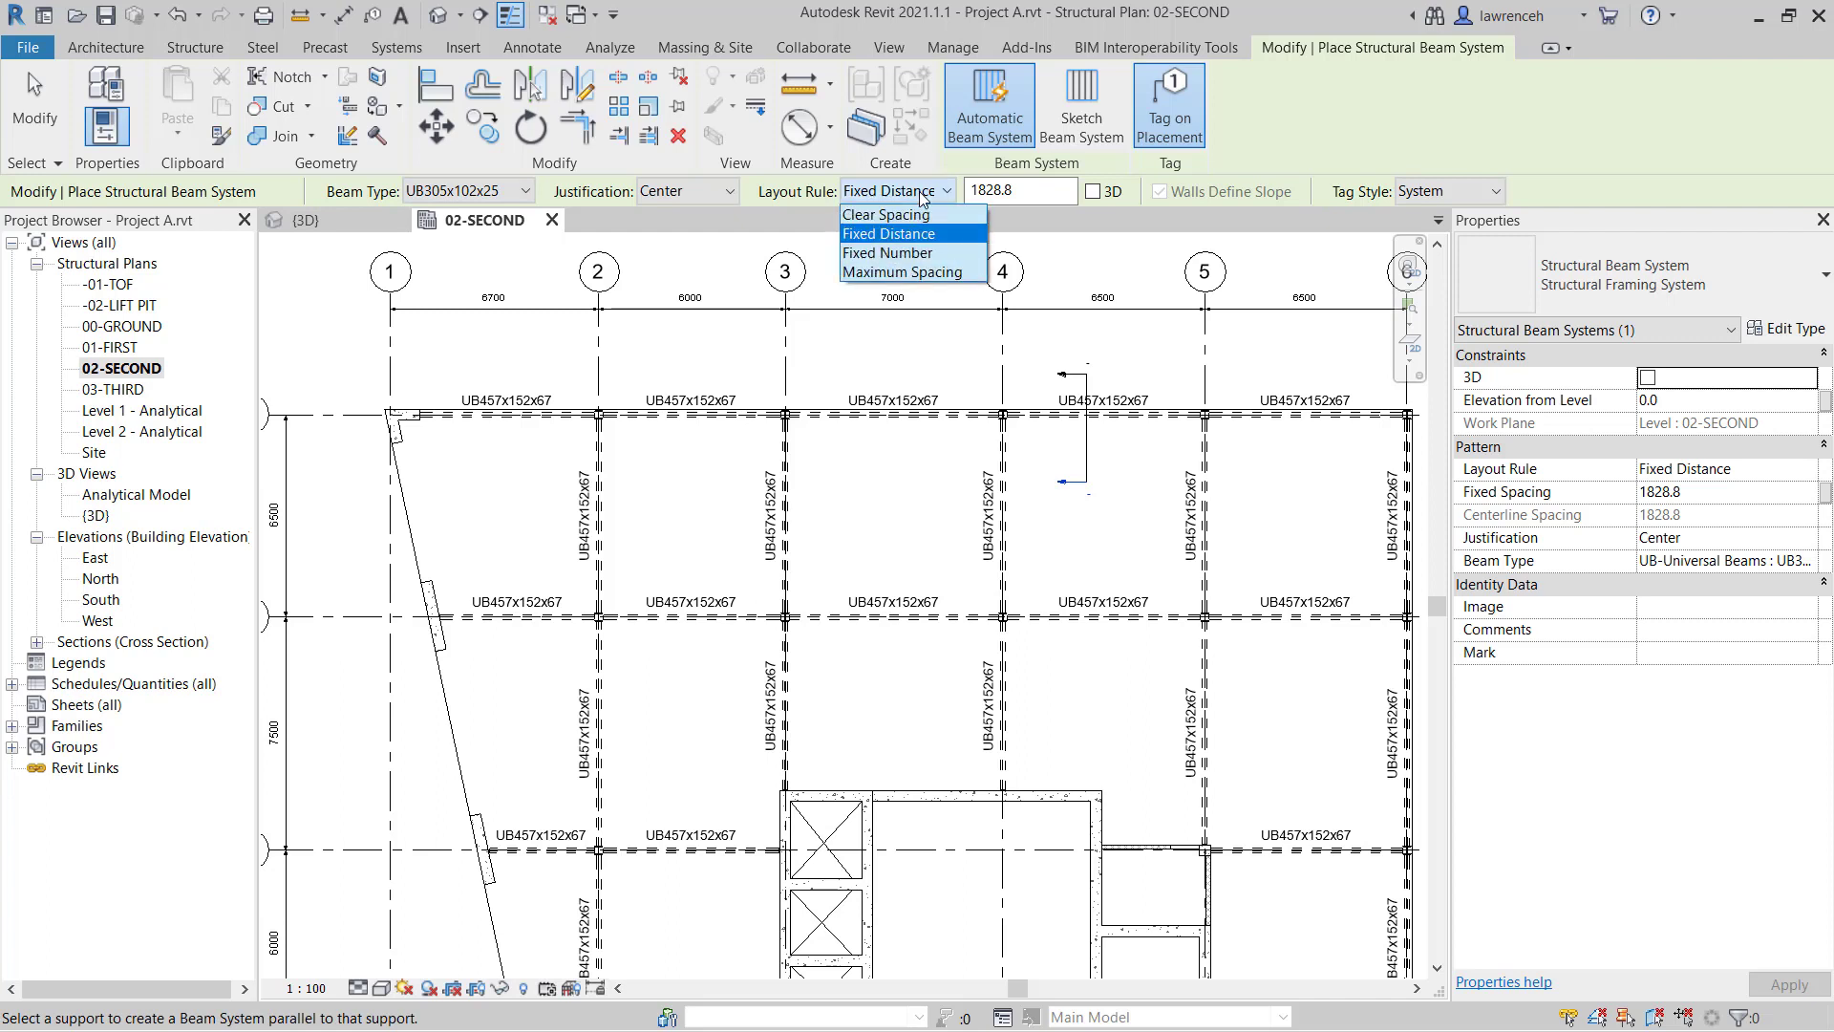
click(926, 270)
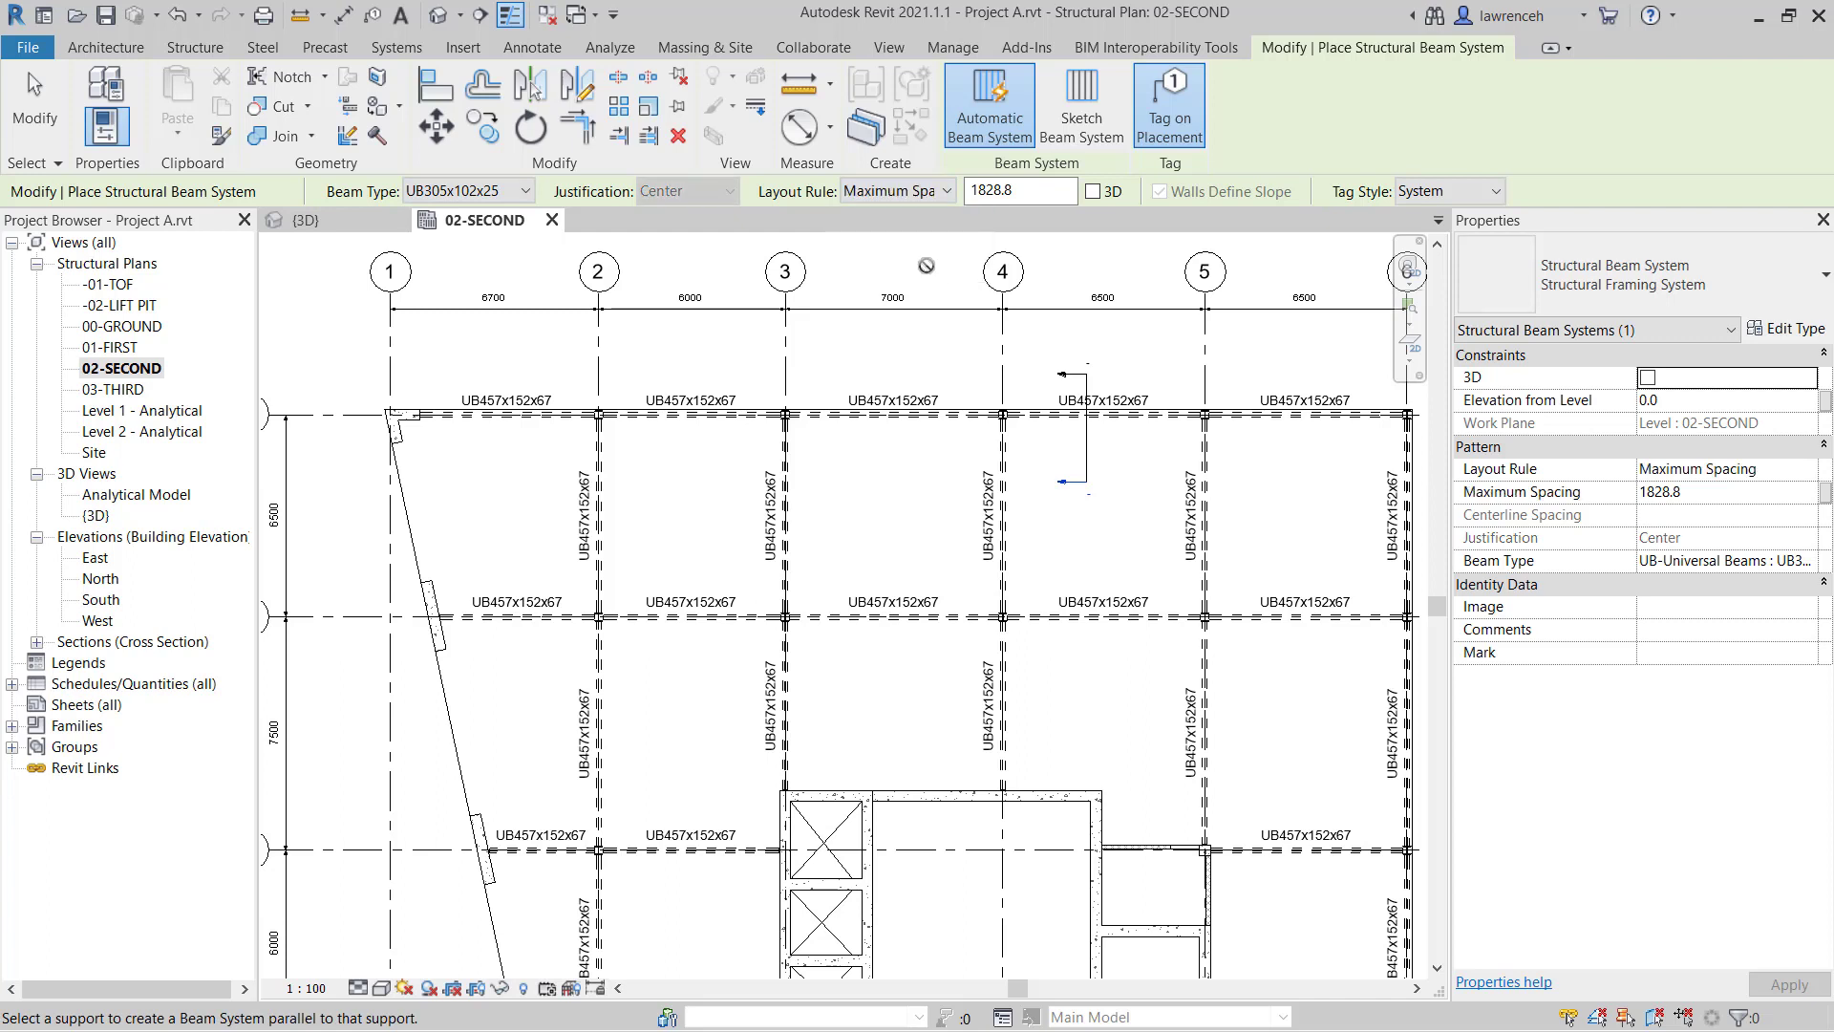
double_click(1001, 190)
text(2)
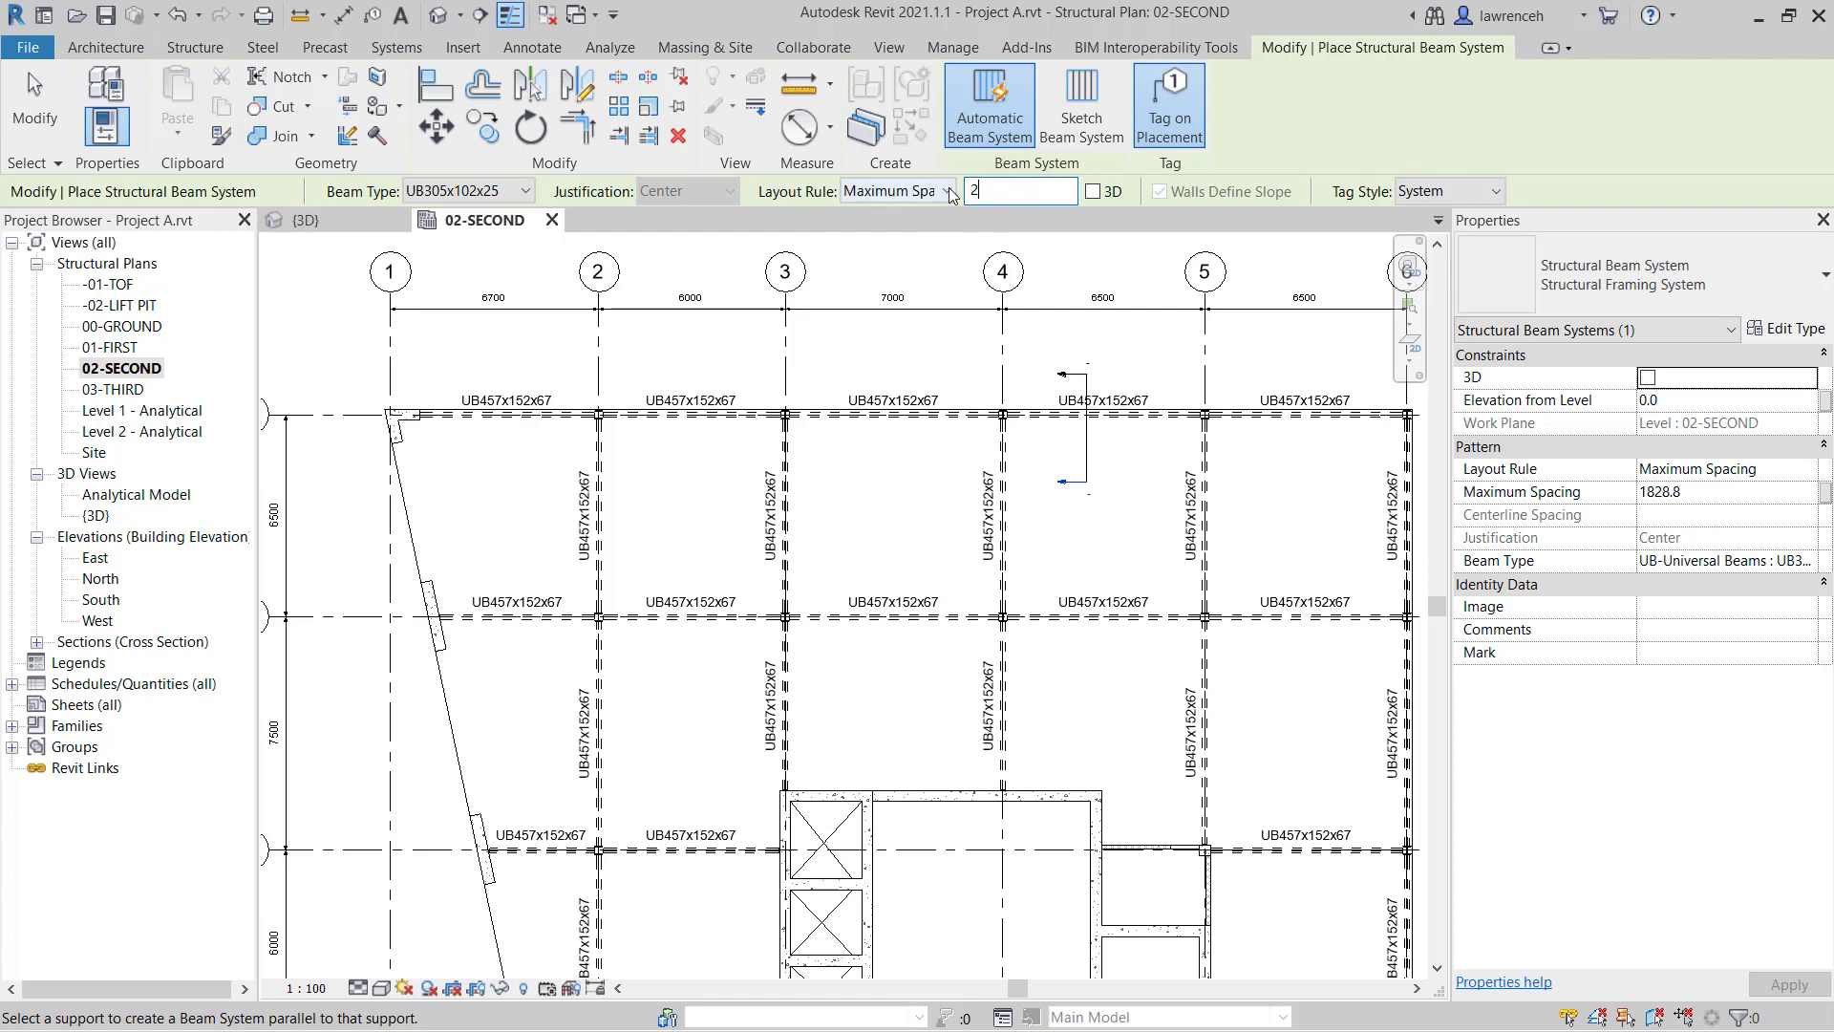
text(000)
key(Return)
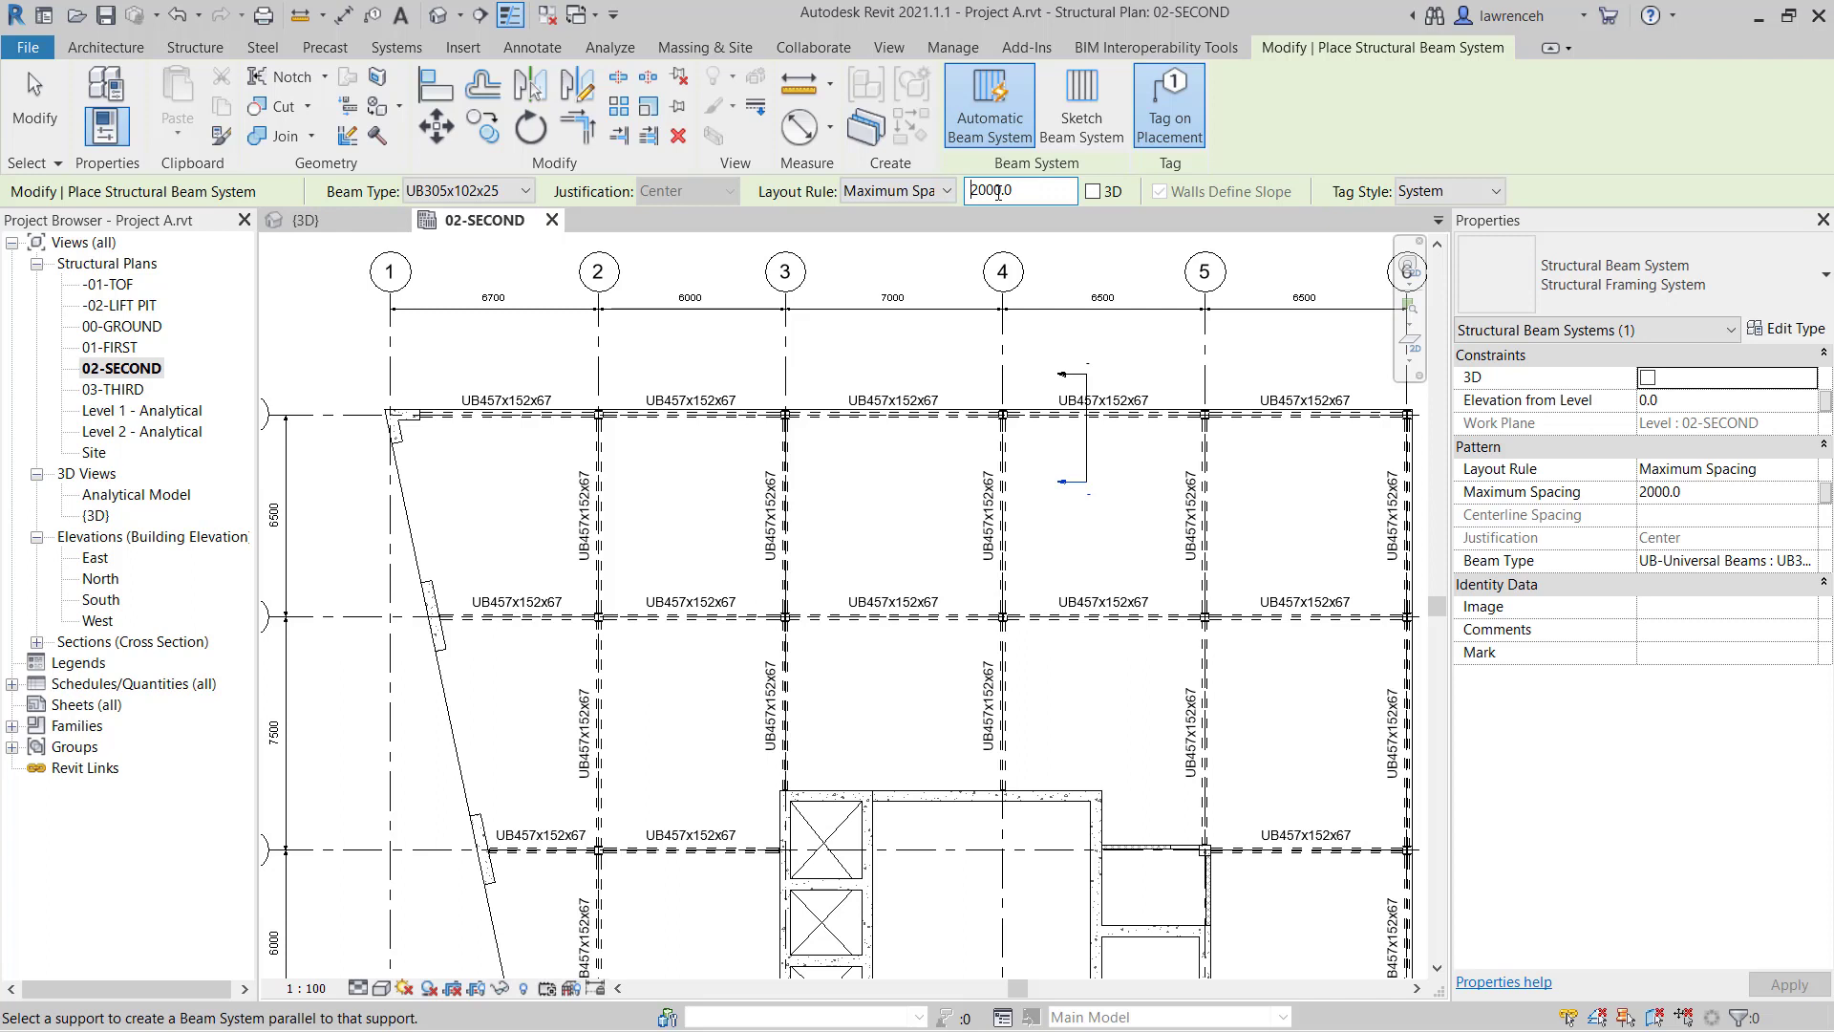
click(1469, 191)
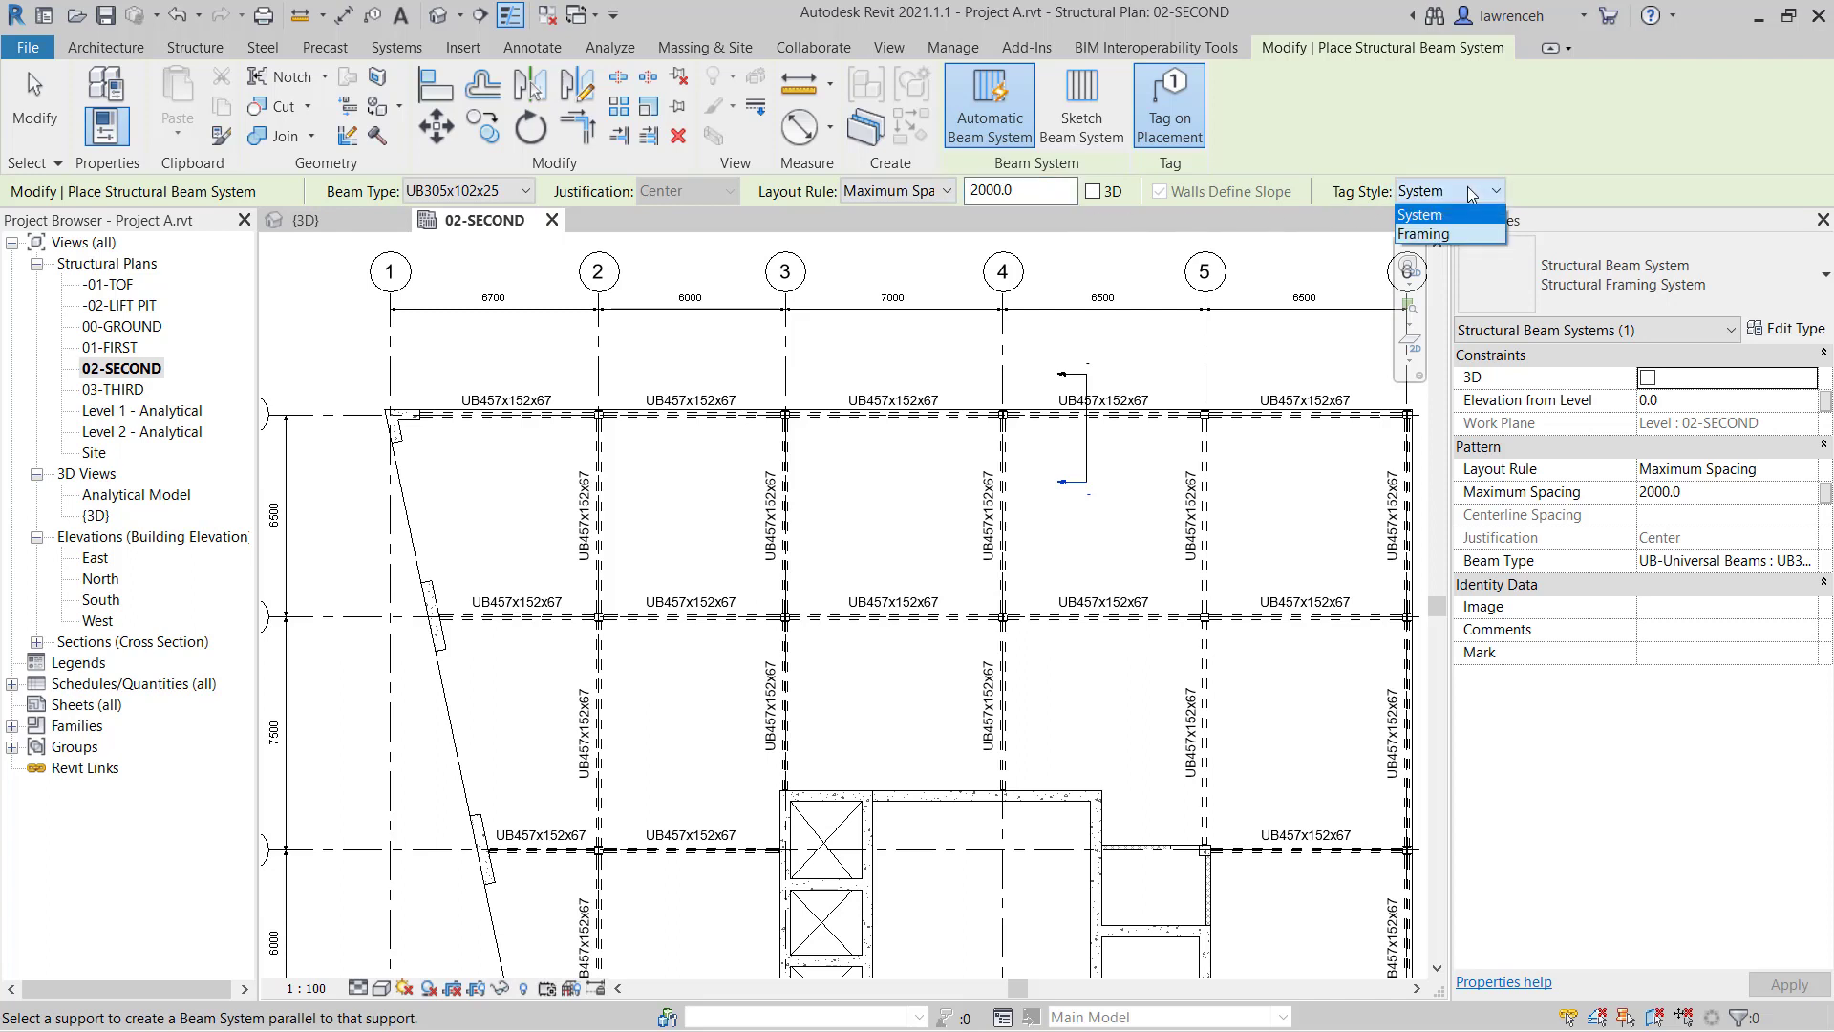
click(1454, 234)
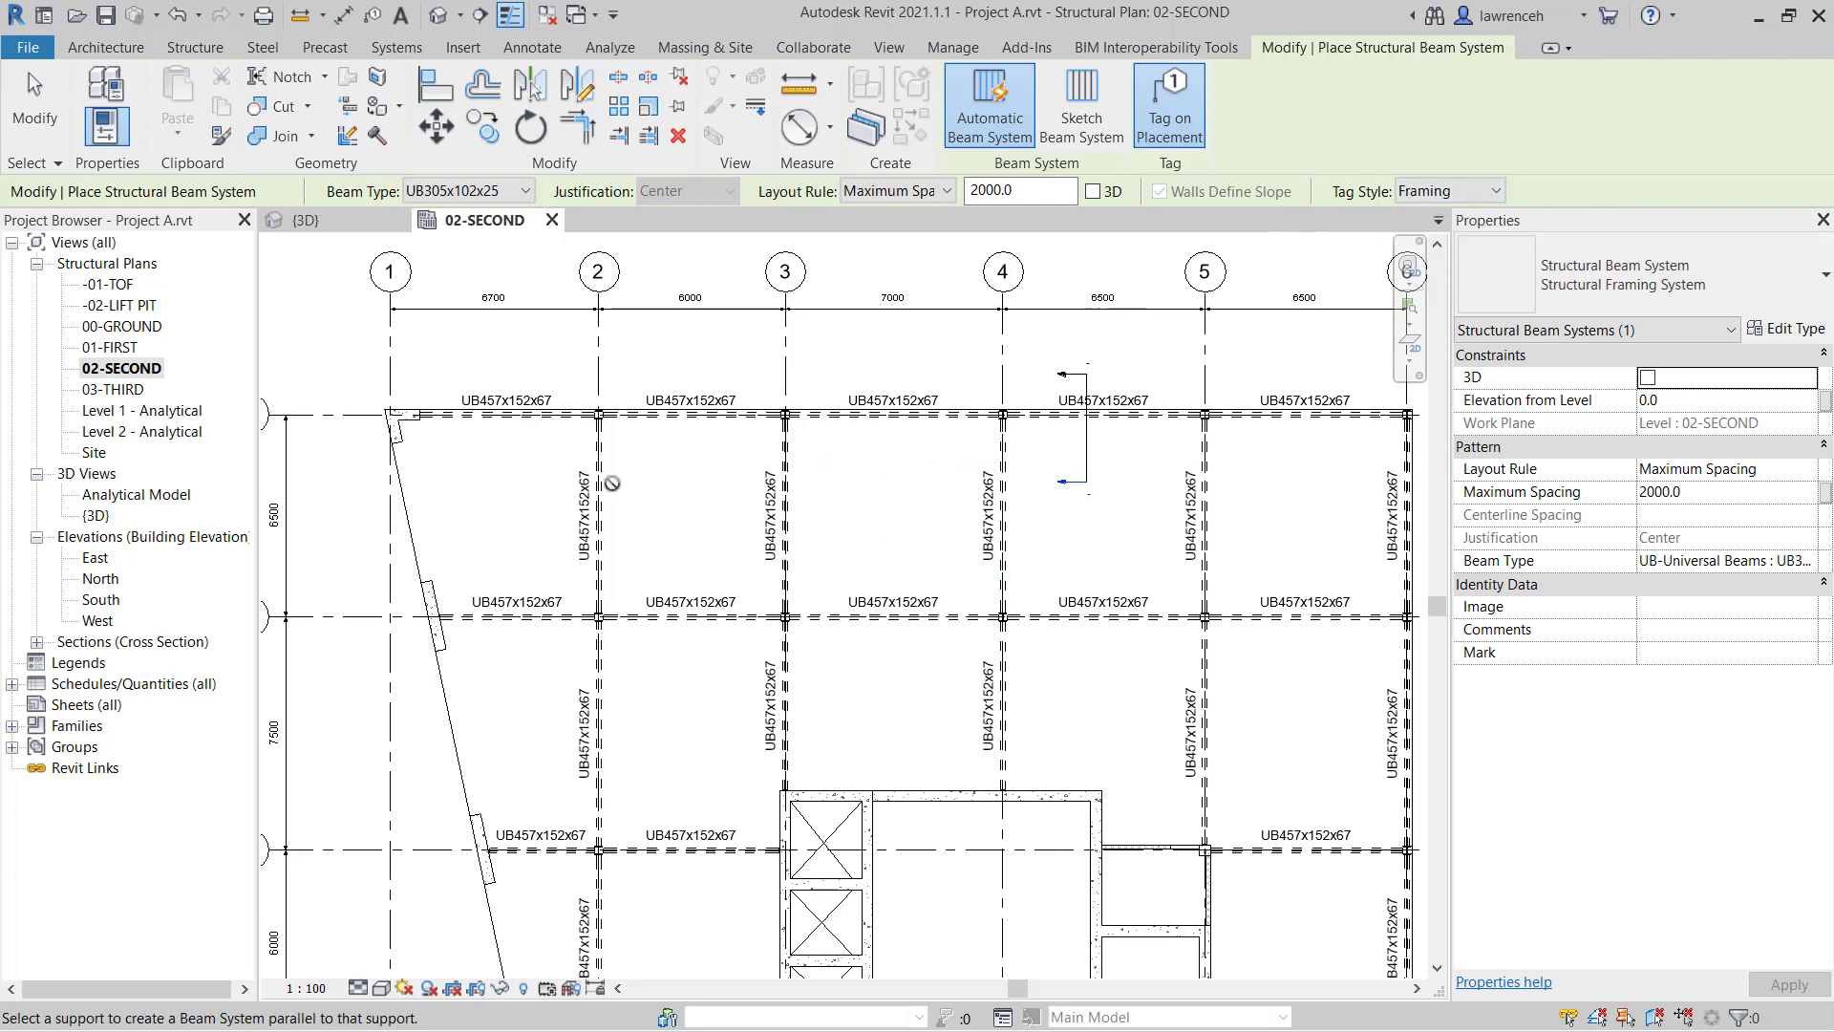
- Place vertically running beam systems in the four bays between grids A and B, from grid 2 to grid 6
scroll(608, 489, up, 3)
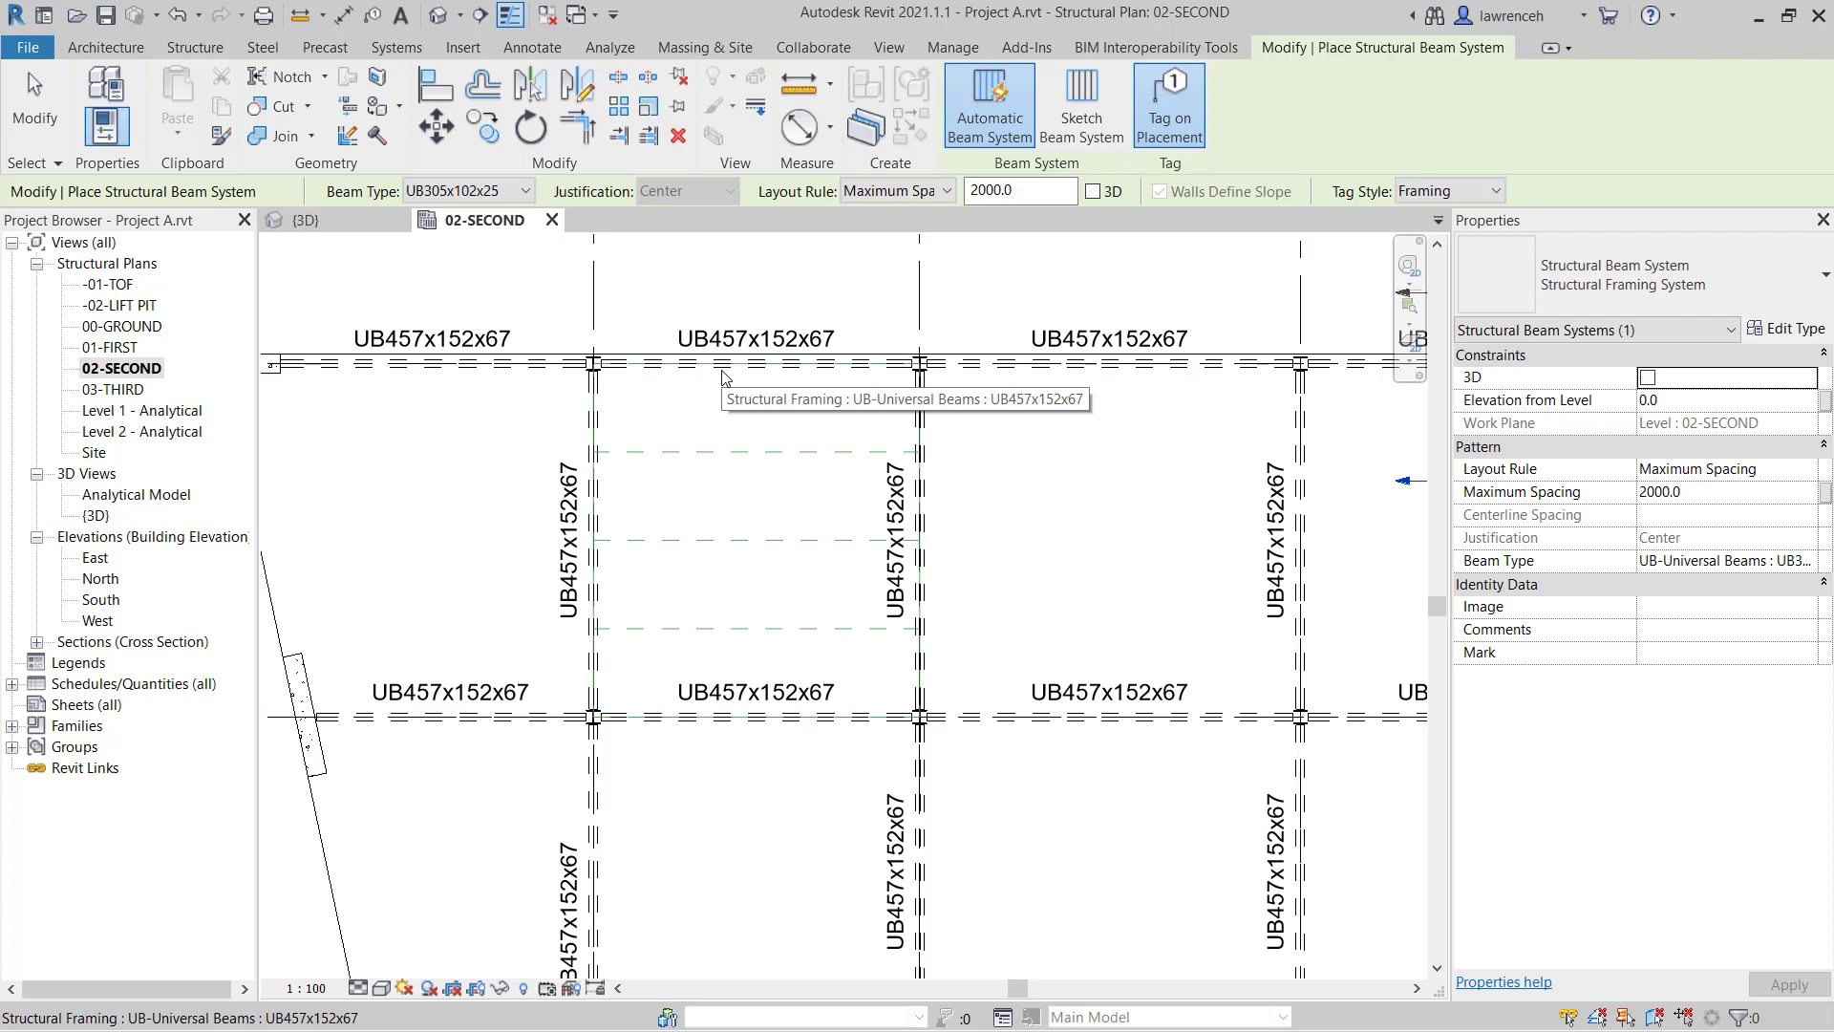
click(602, 446)
scroll(633, 445, down, 1)
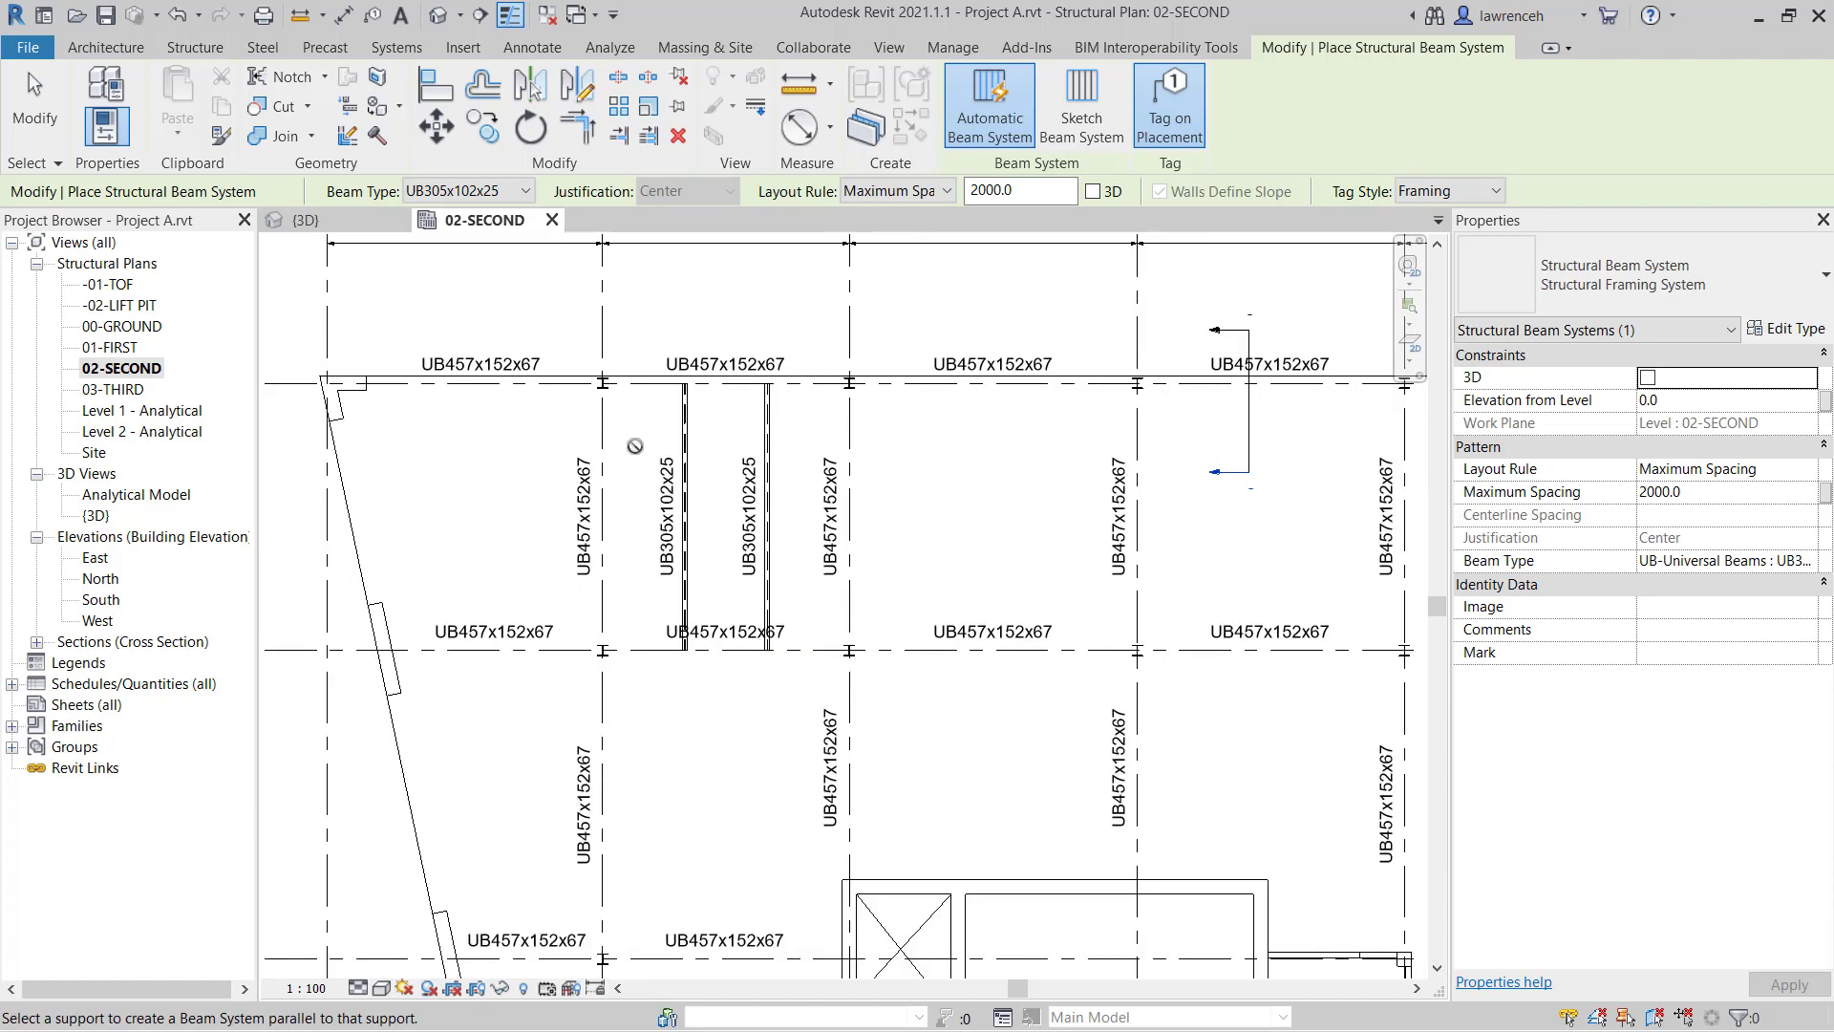
click(852, 430)
middle_drag(1068, 482, 747, 471)
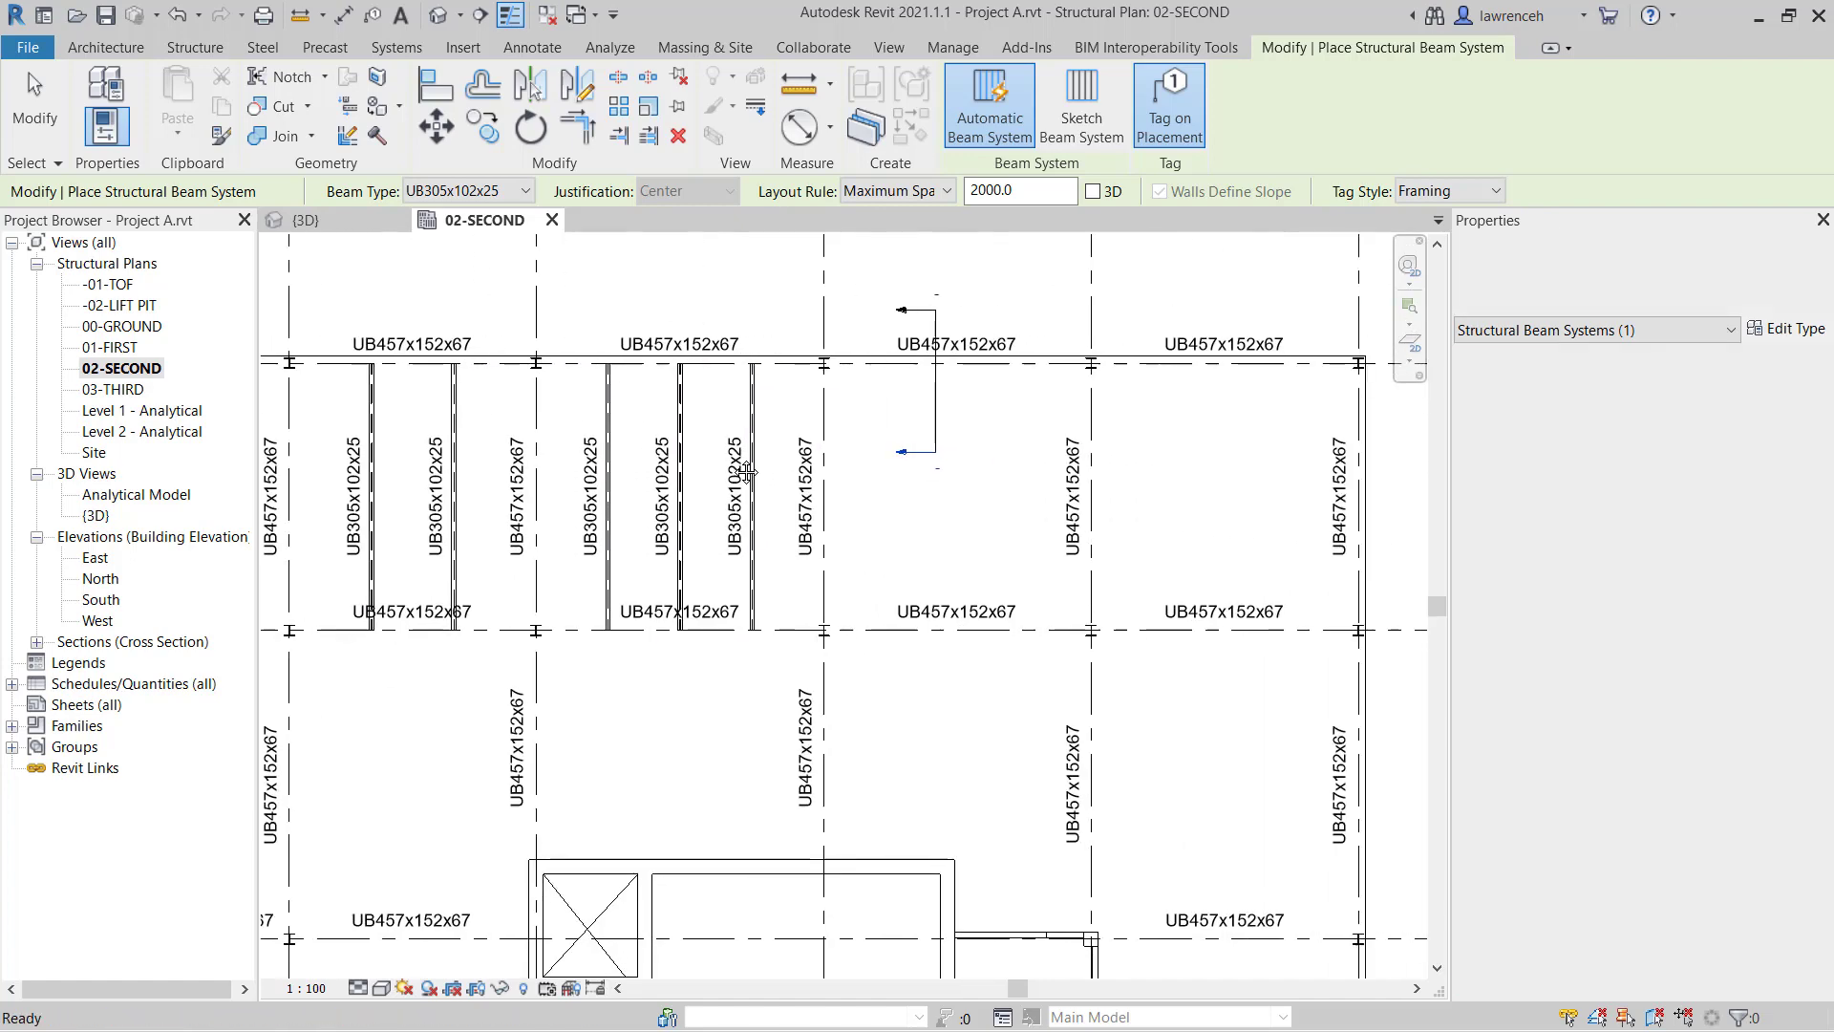
click(860, 472)
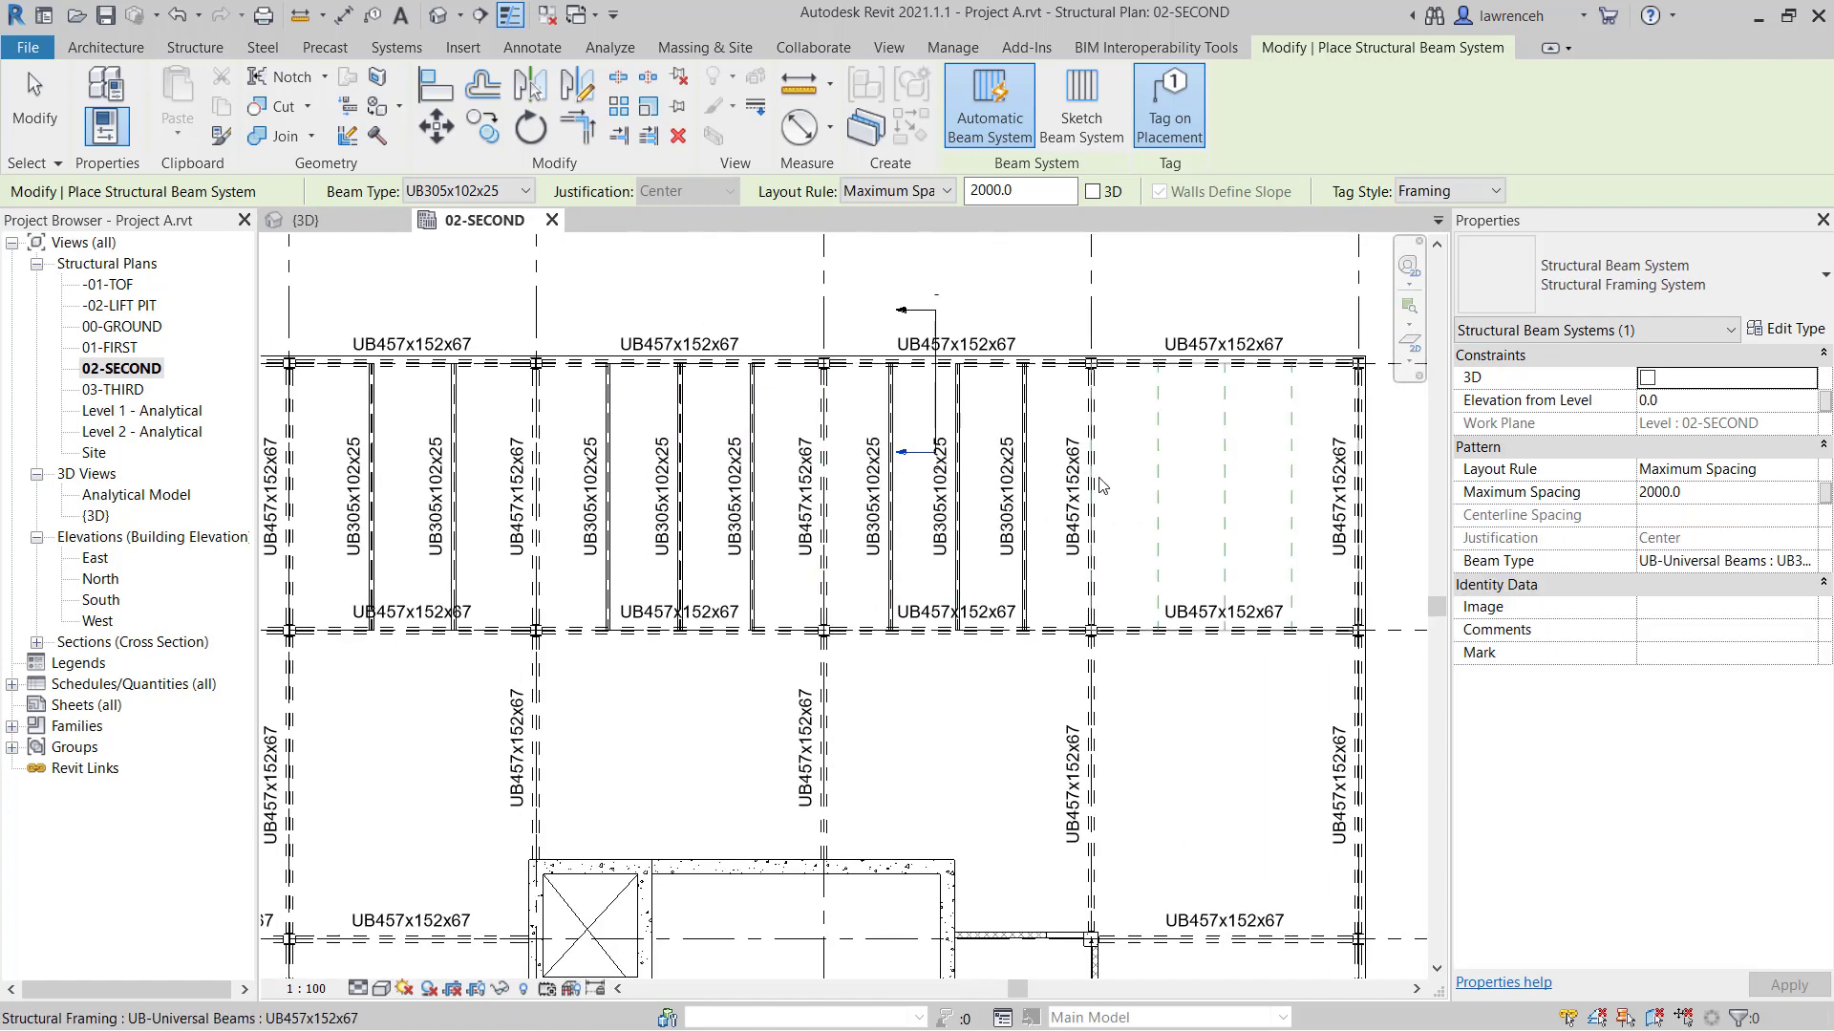
click(1099, 485)
- Place vertically running beam systems in bays 2–3, 3–4 and 5–6 between grids B and C, and in bay 2–3 between C and D
scroll(281, 469, down, 1)
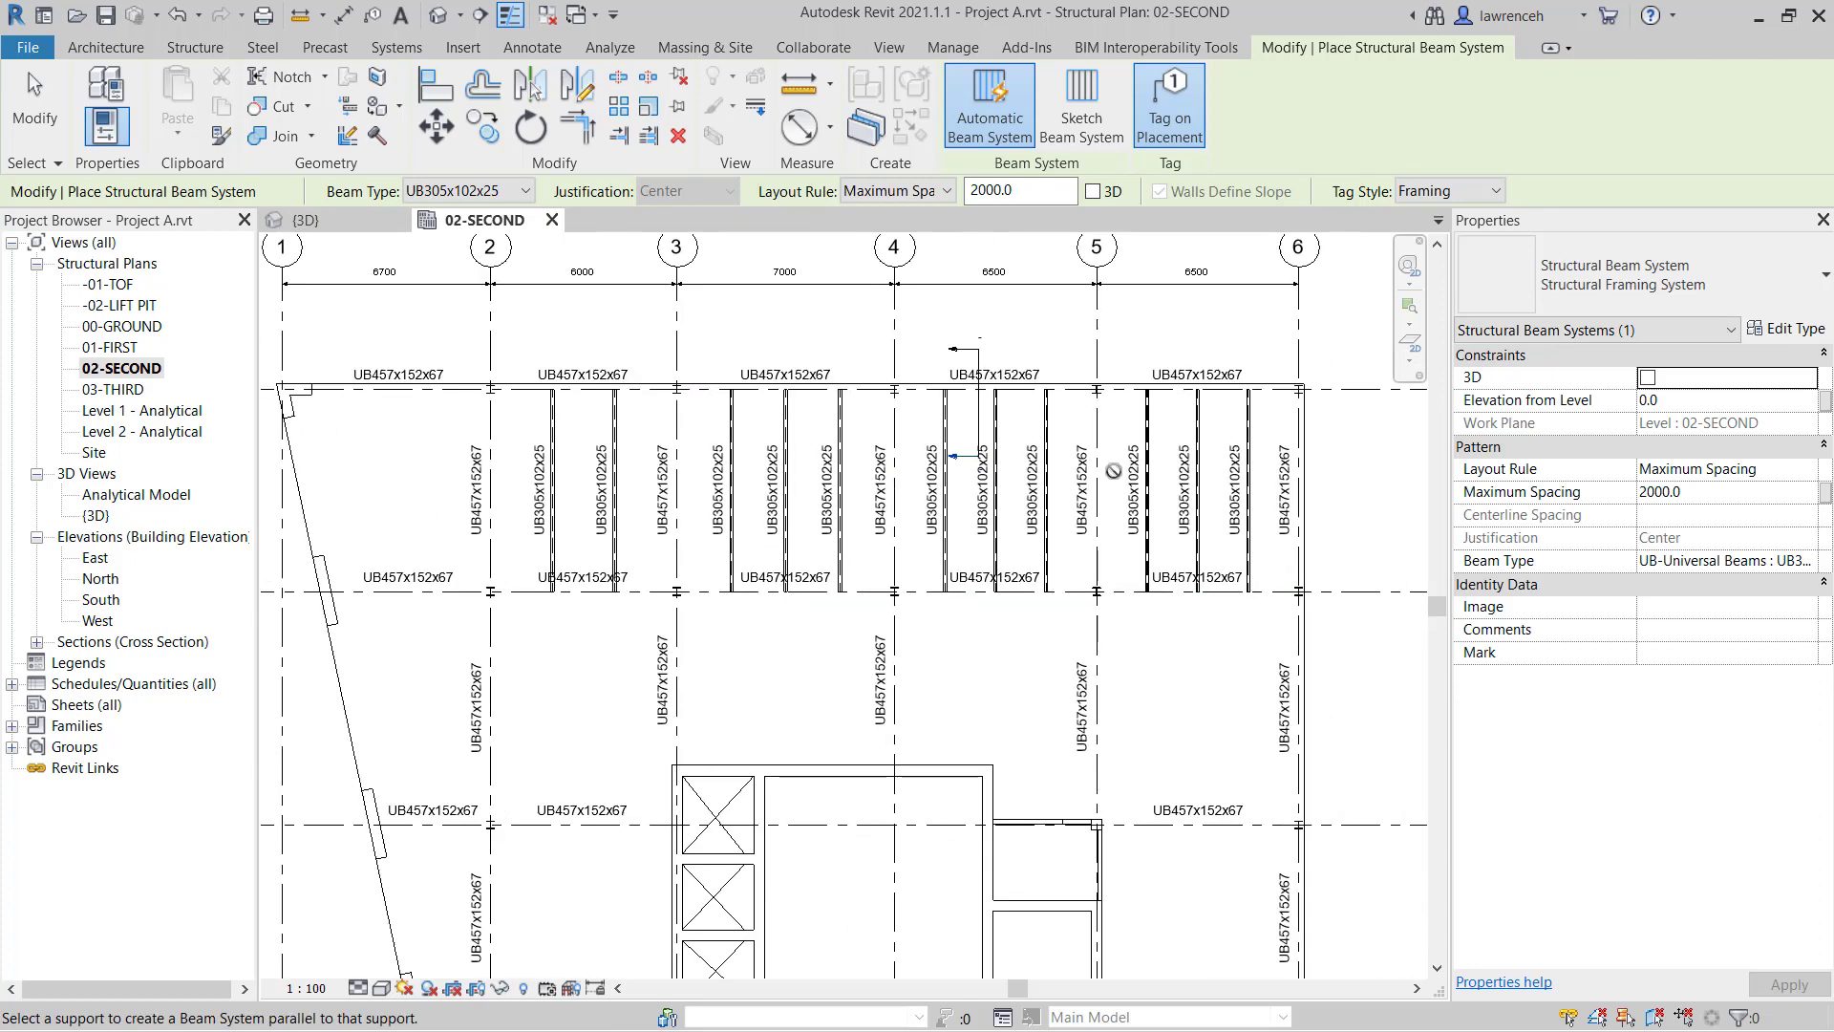
click(552, 649)
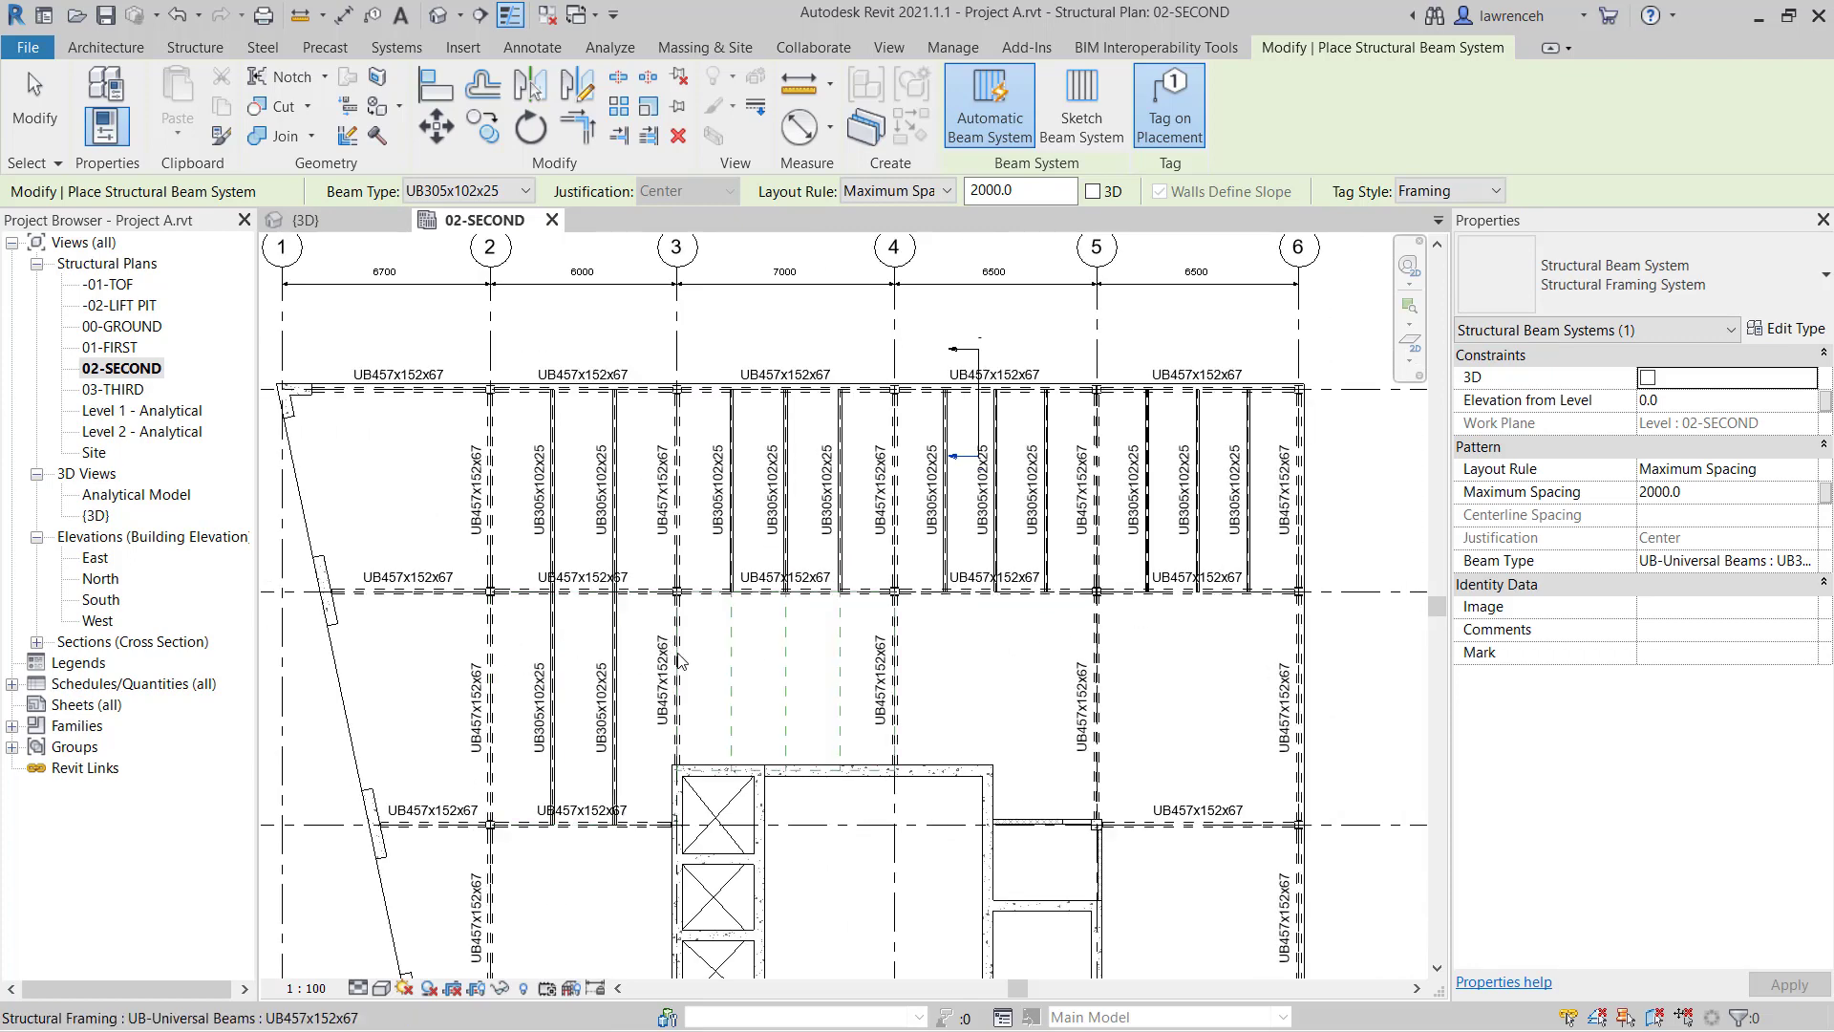
click(933, 665)
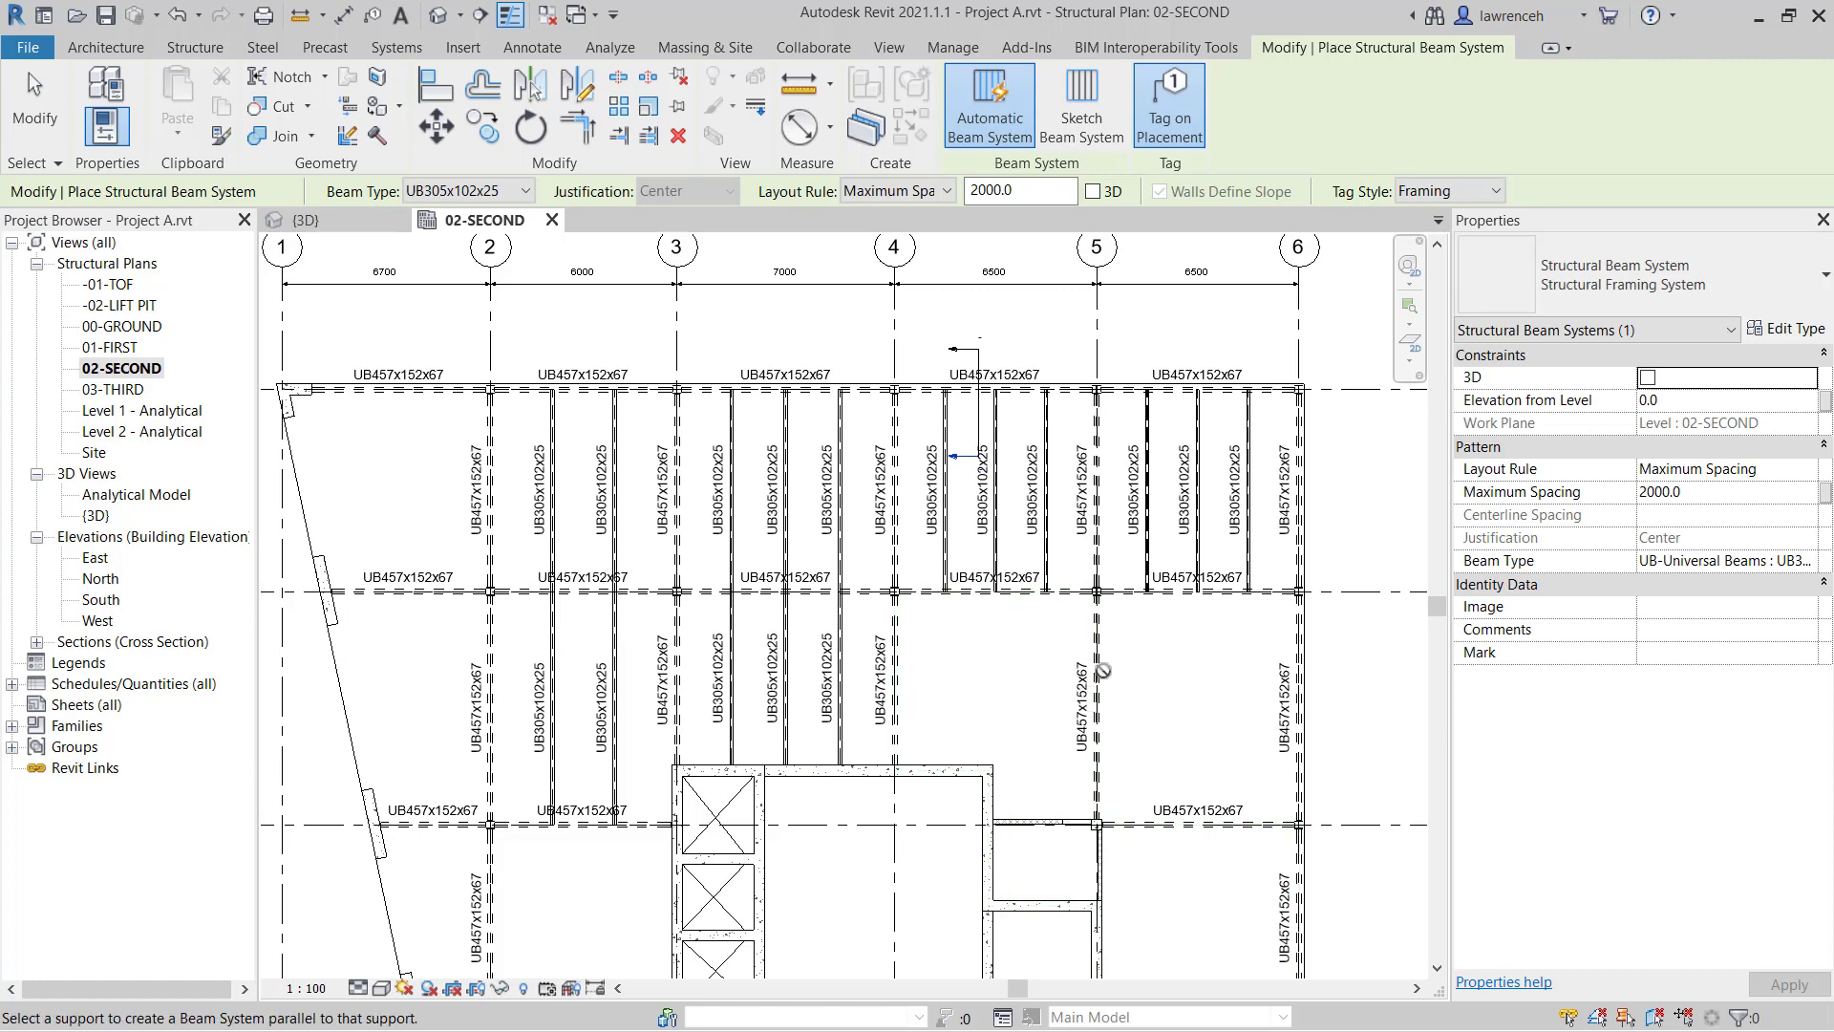
middle_drag(1143, 798, 1202, 556)
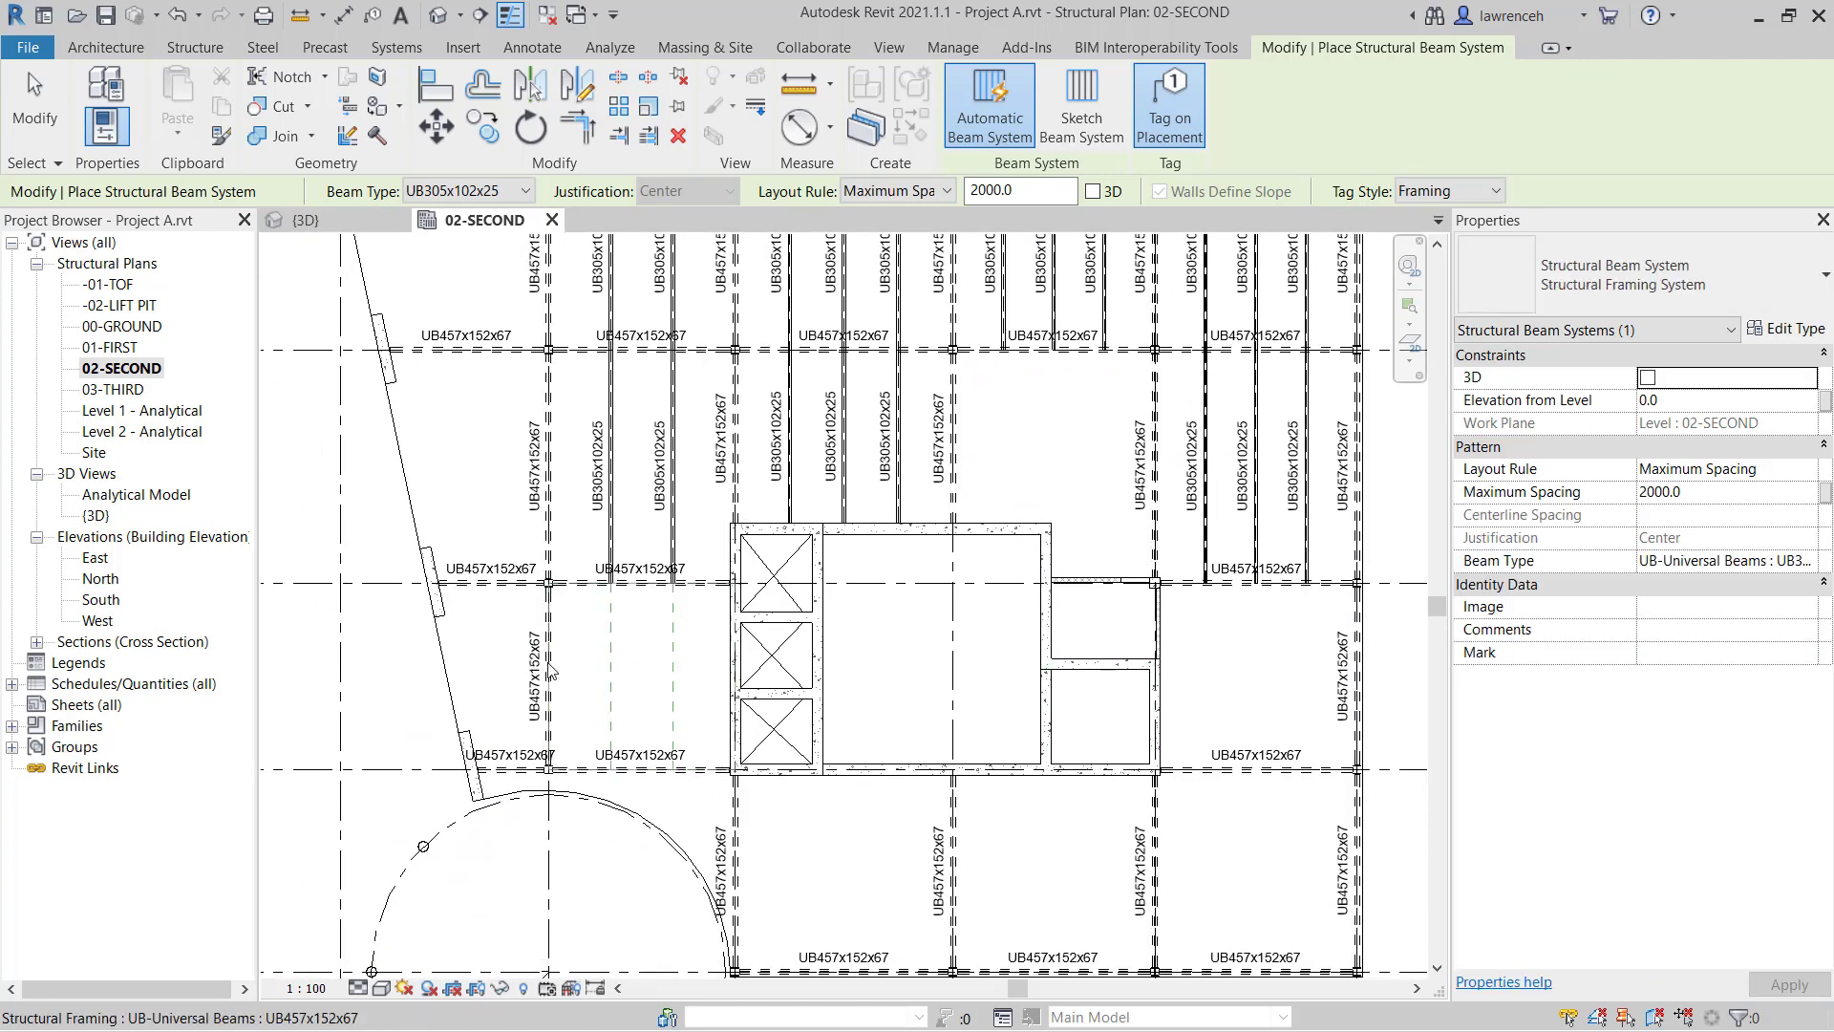
- Place vertically running beam systems in the three bays between grids D and E, from grid 3 to grid 6
middle_drag(737, 820, 668, 717)
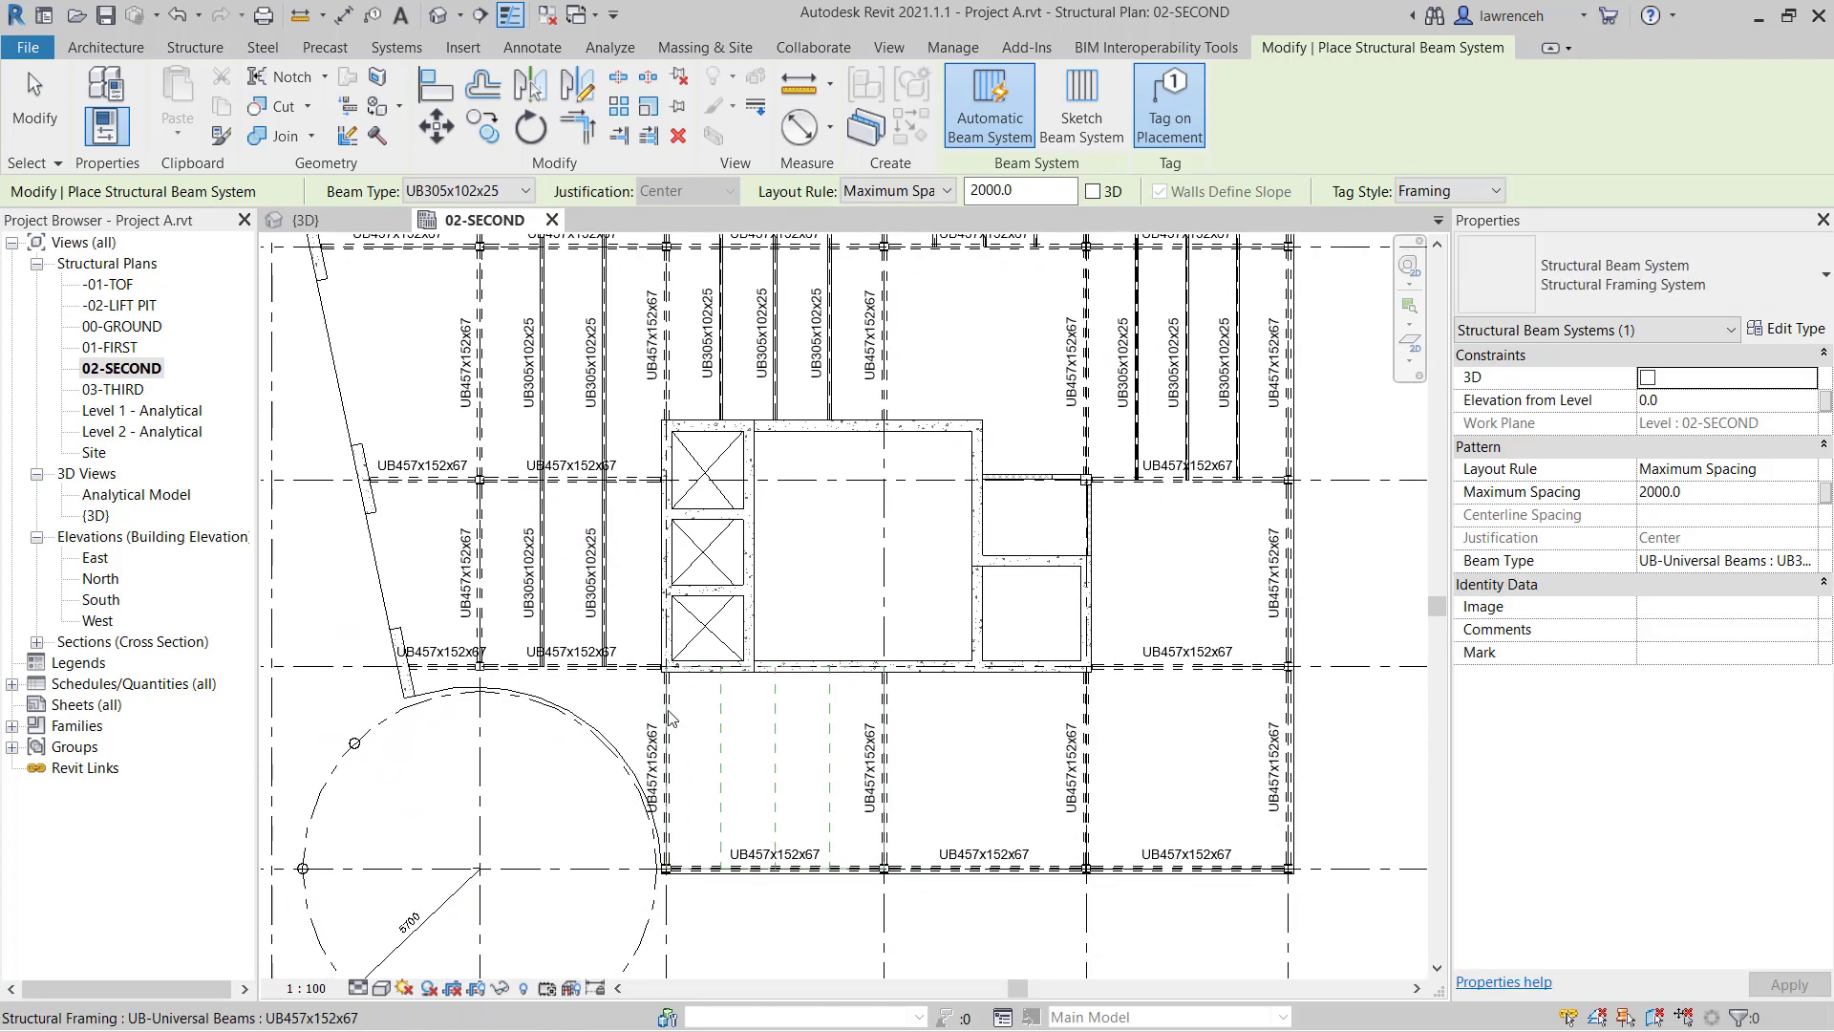
click(881, 719)
click(1090, 717)
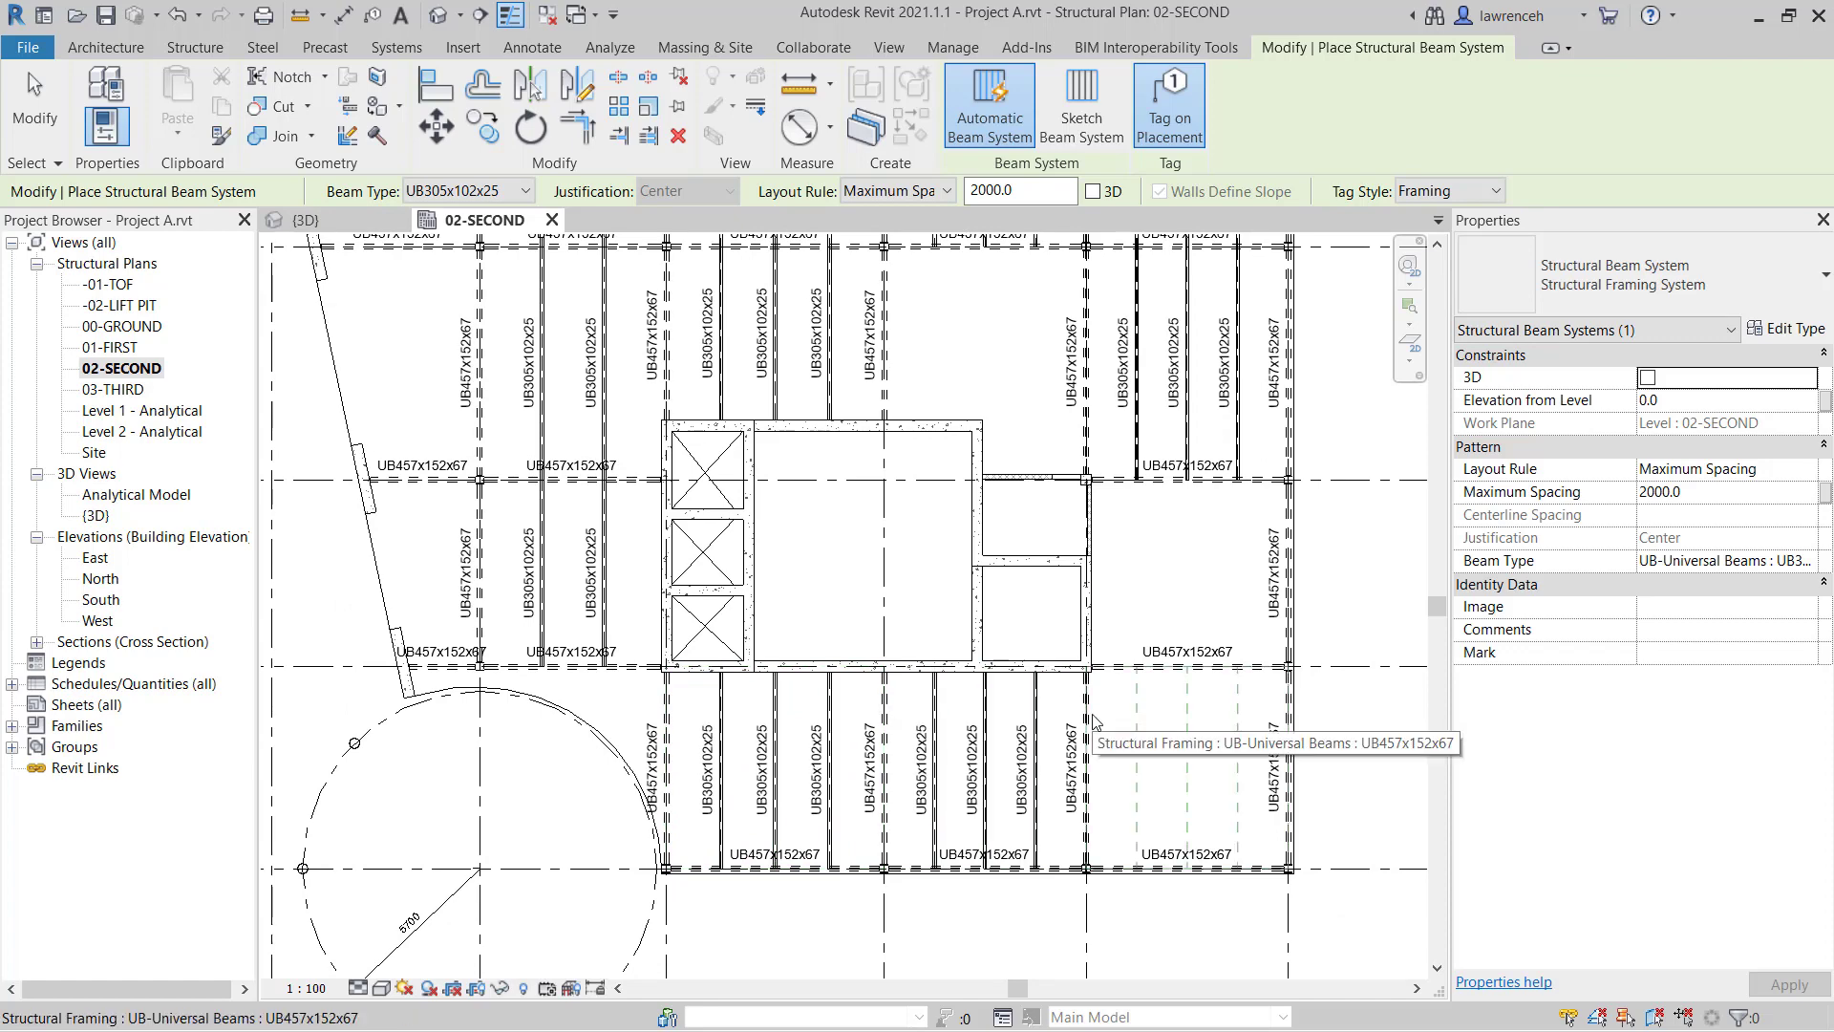
click(1095, 723)
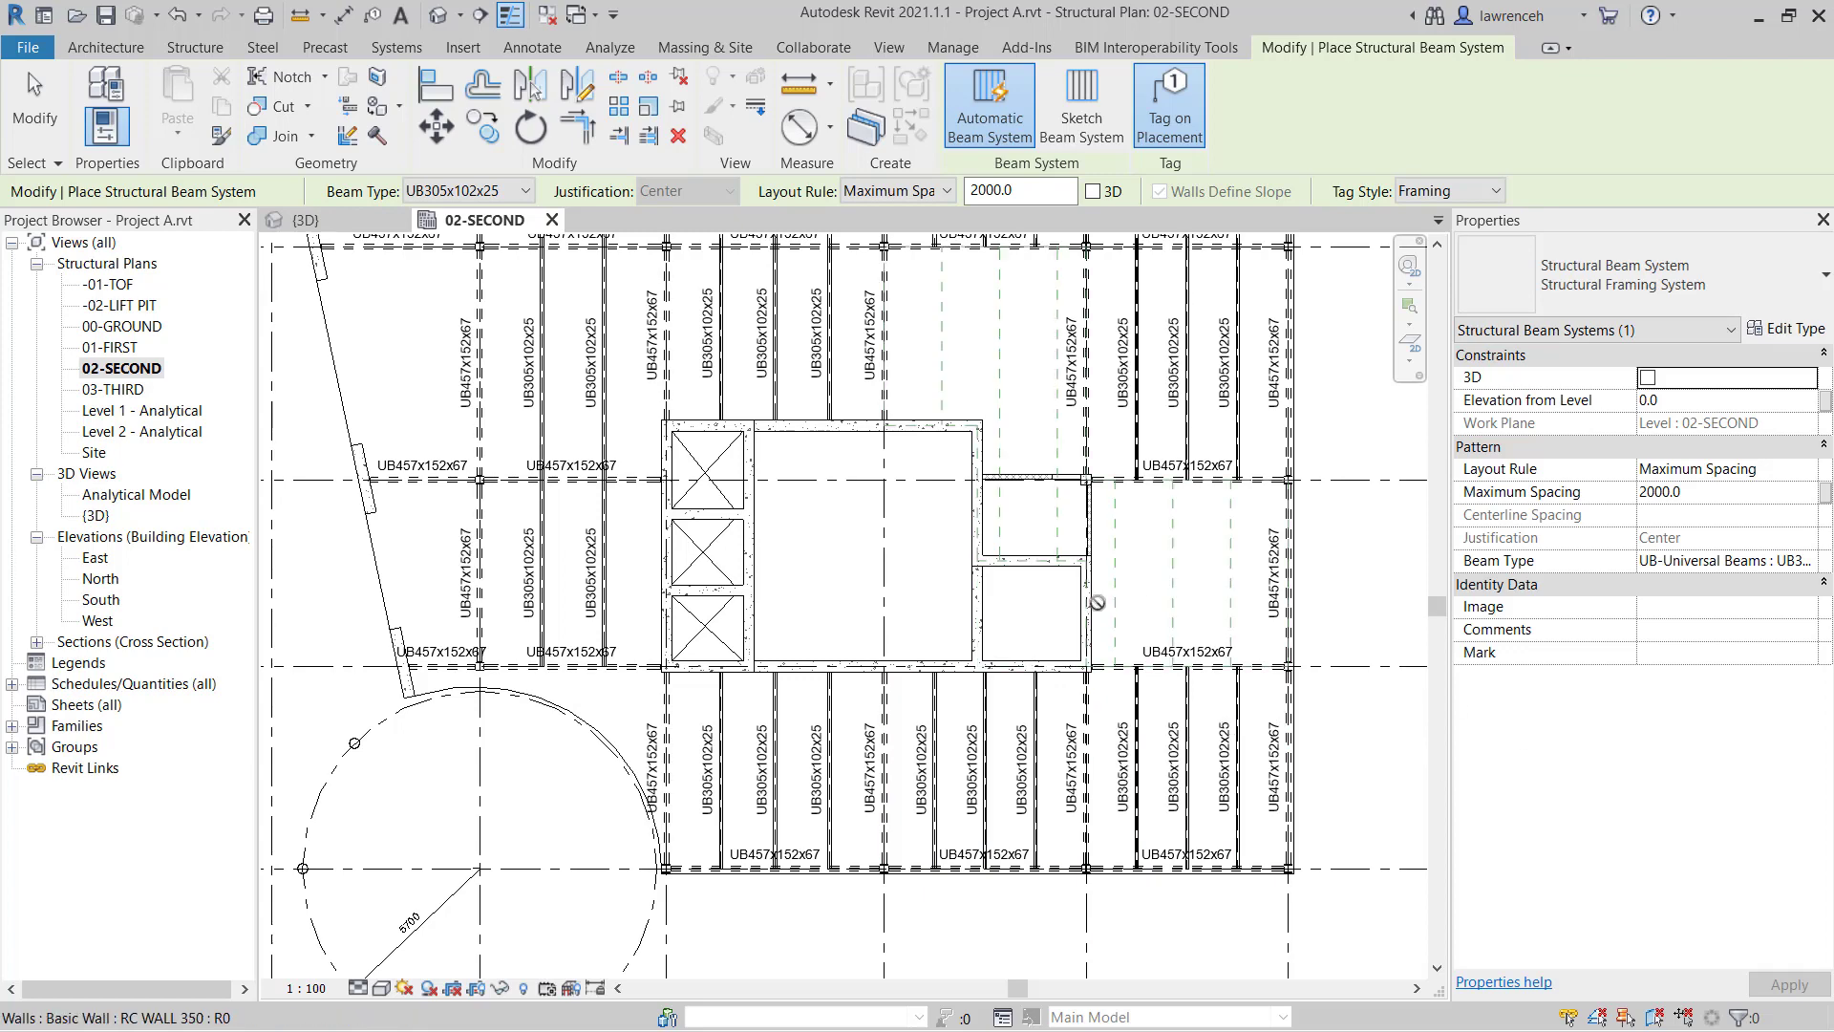
- Start a sketched beam system in the bay between grids 1 and 2, A and B, picking its beams on A, 2 and B as boundary lines
scroll(1173, 675, down, 2)
scroll(1173, 675, down, 2)
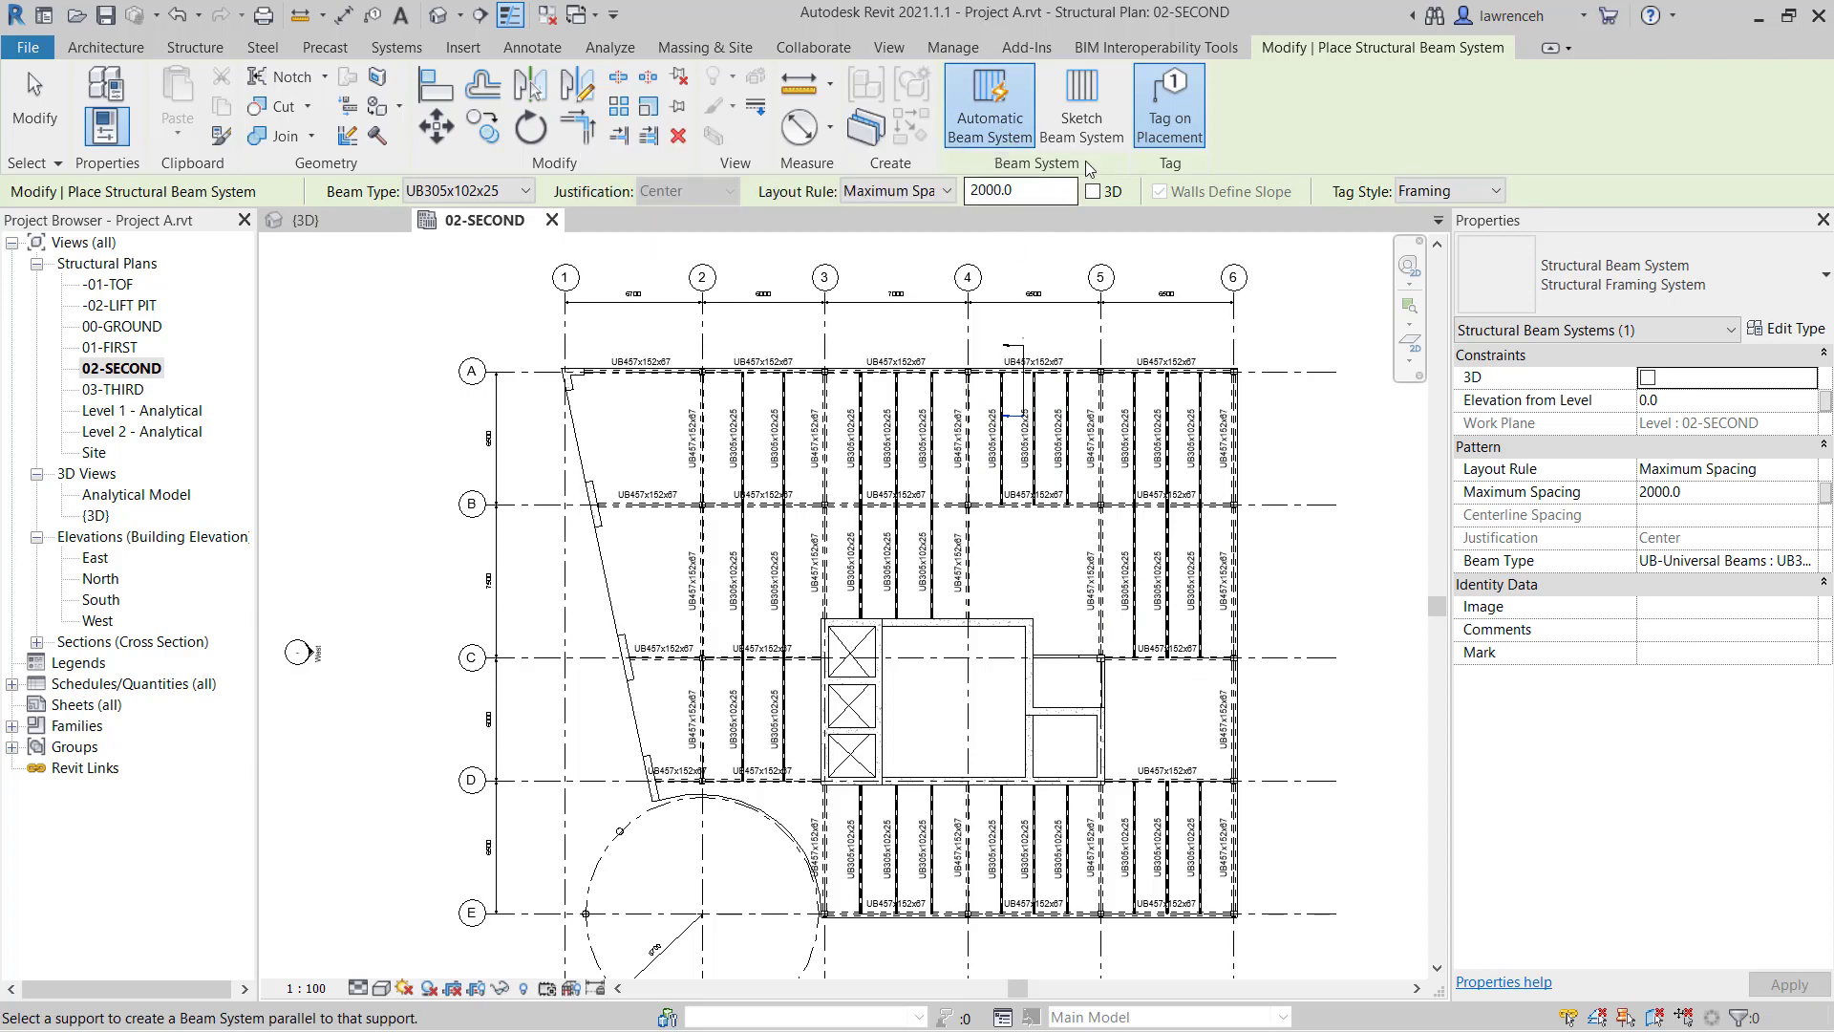
click(1104, 128)
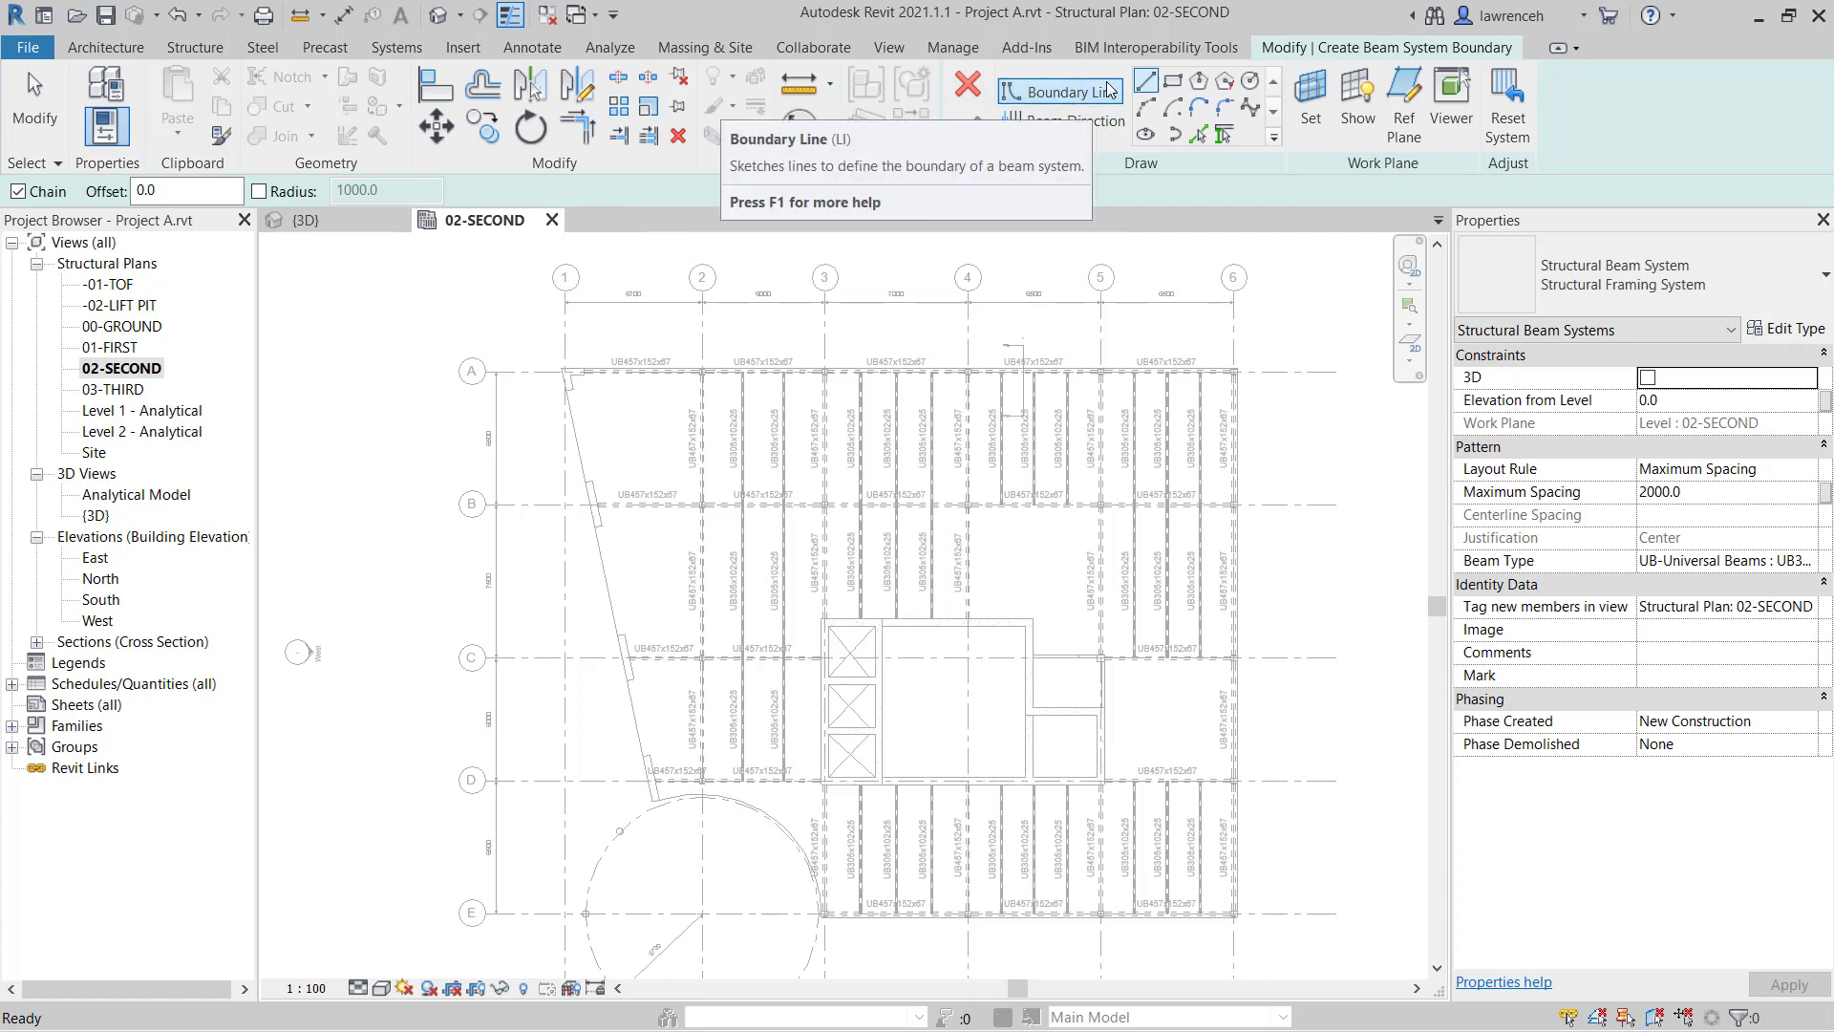
click(1106, 128)
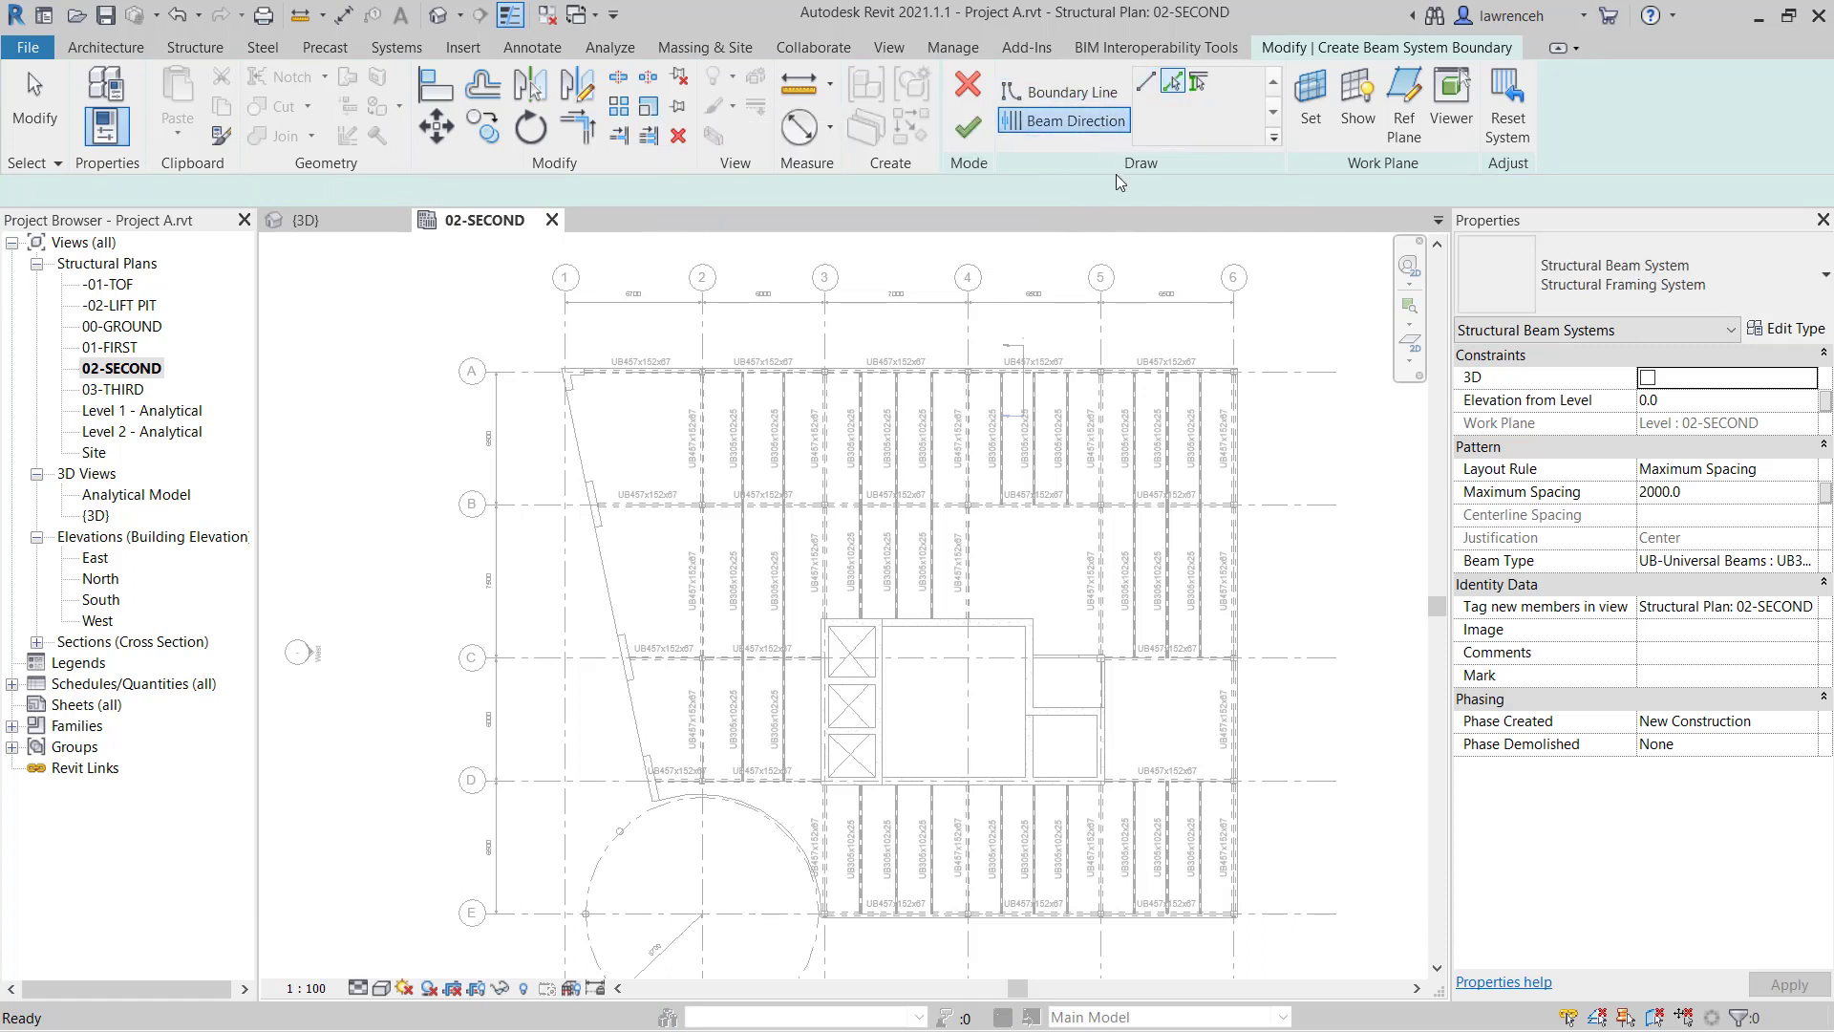
click(1091, 95)
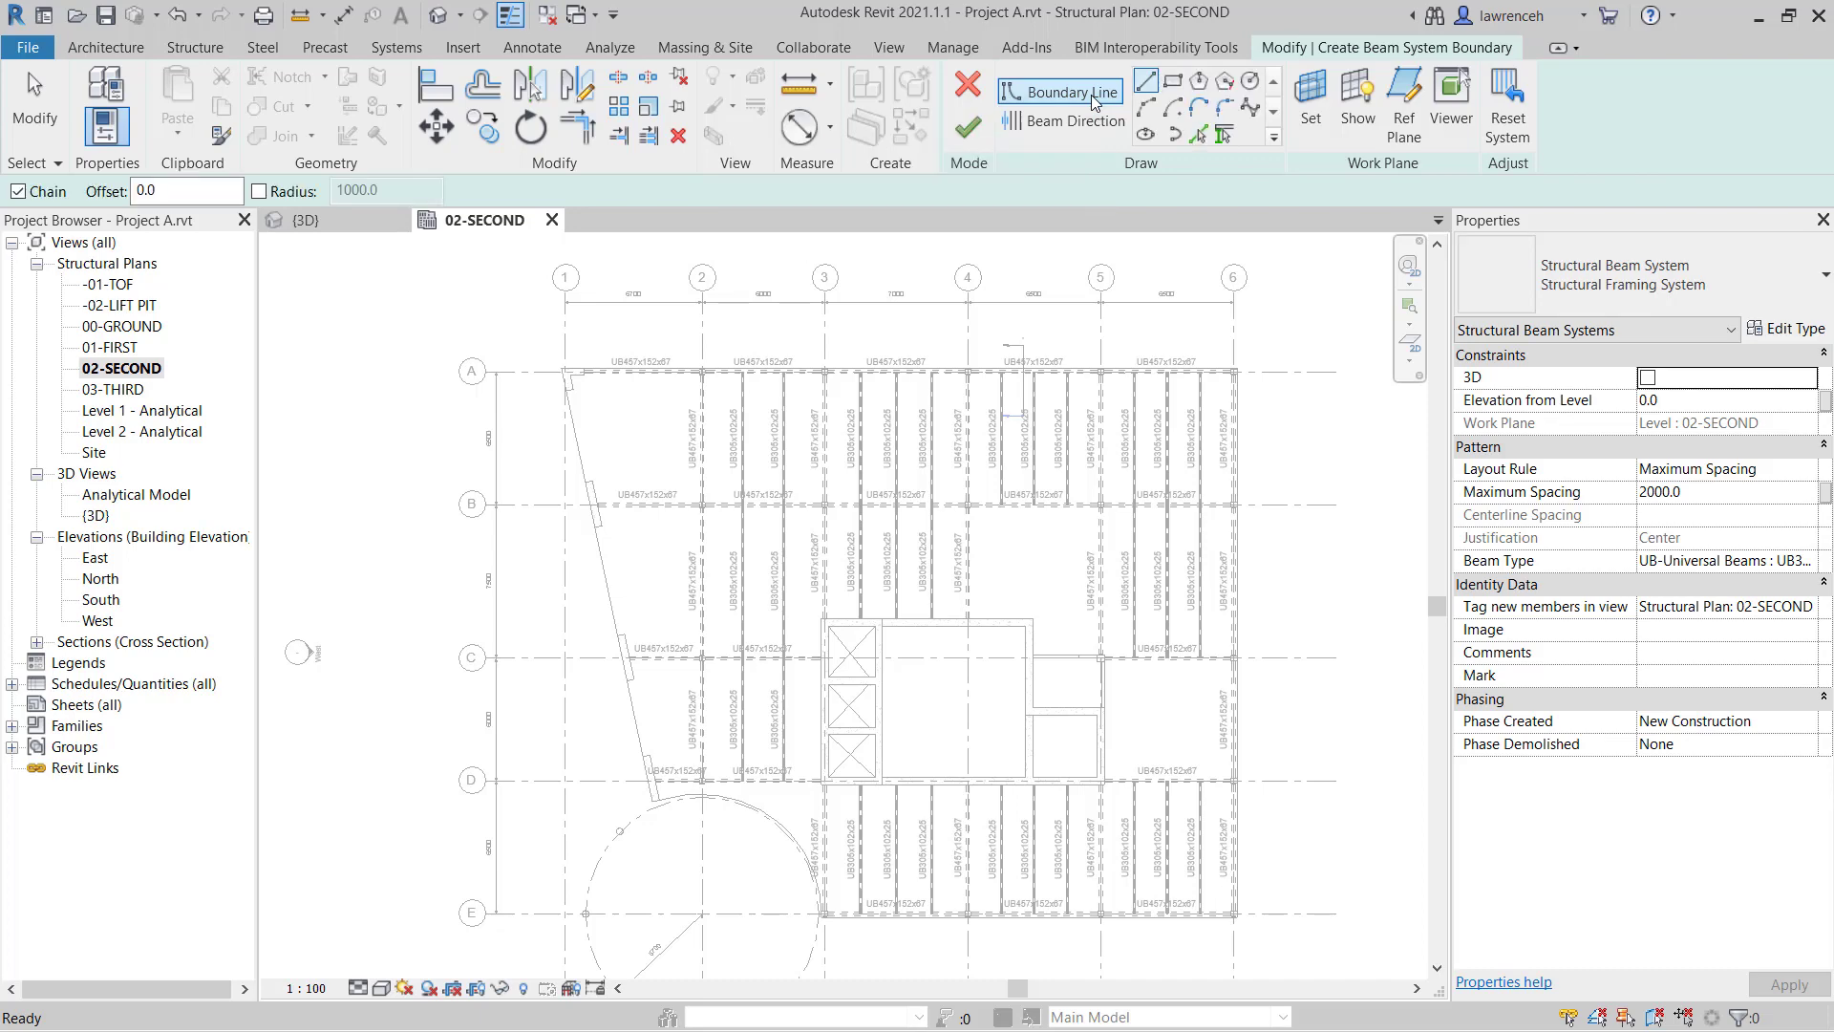
click(1226, 135)
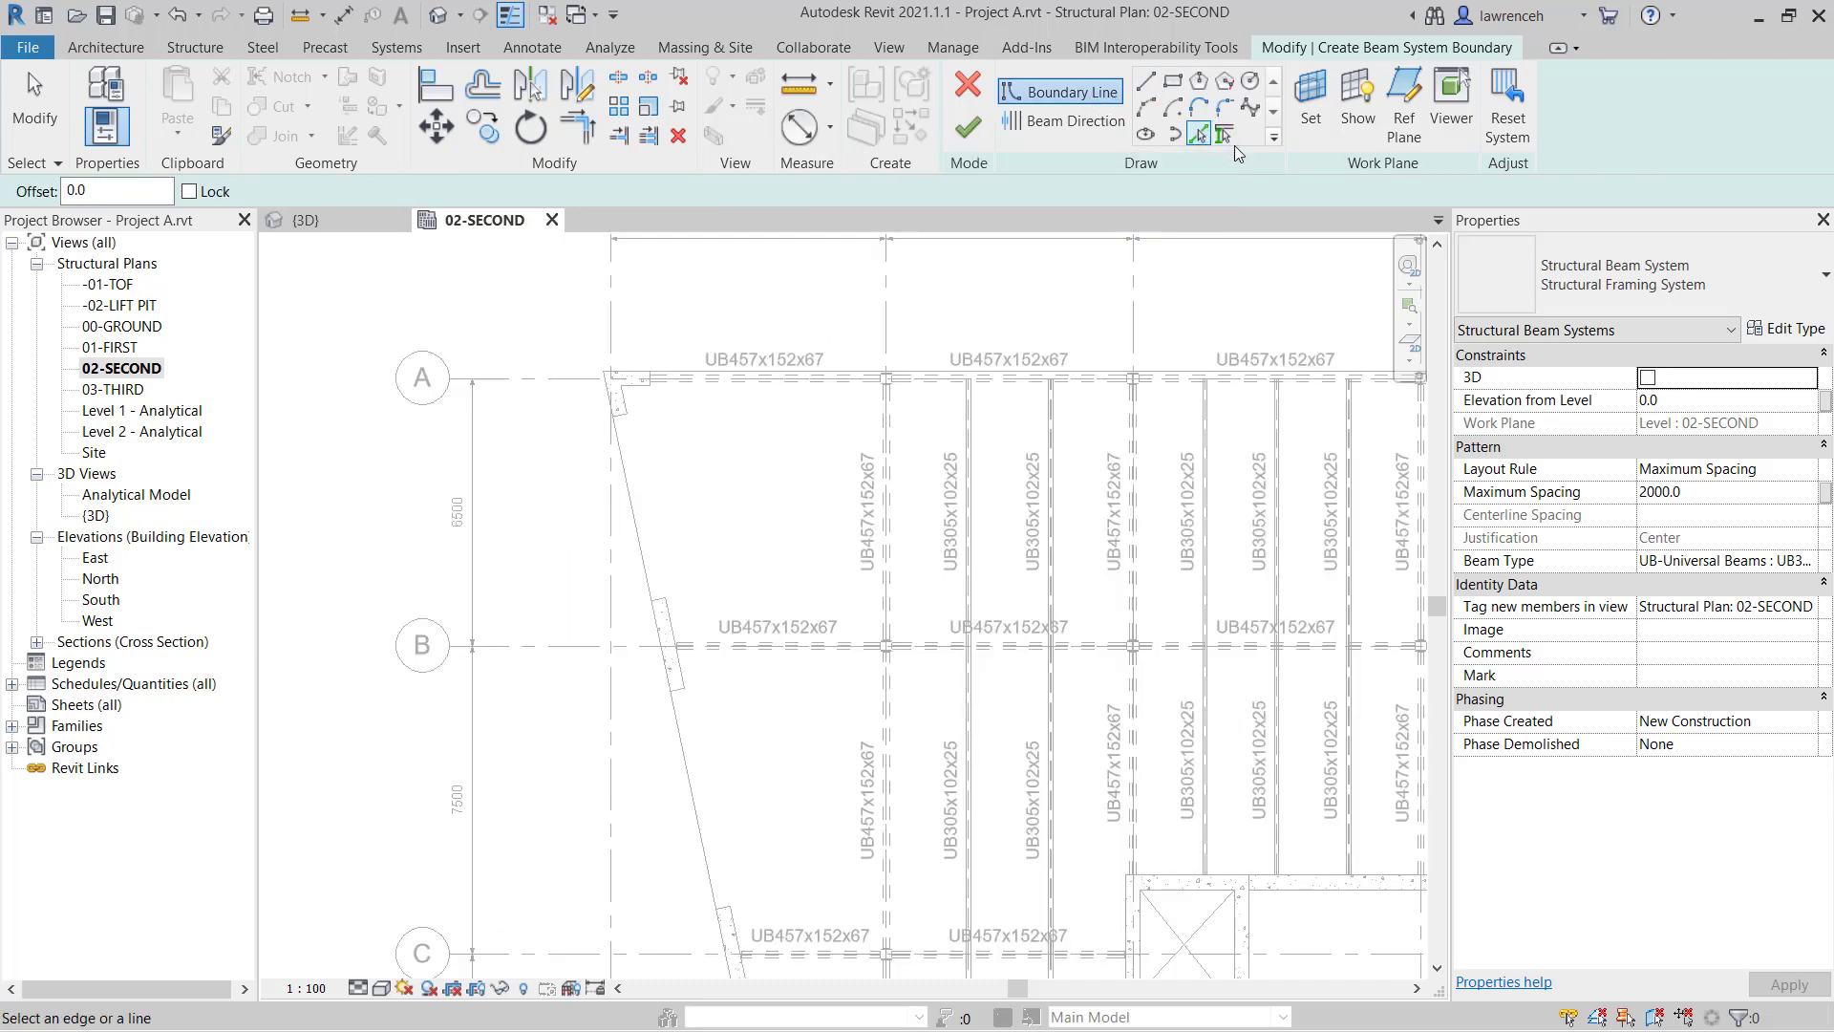
click(1226, 135)
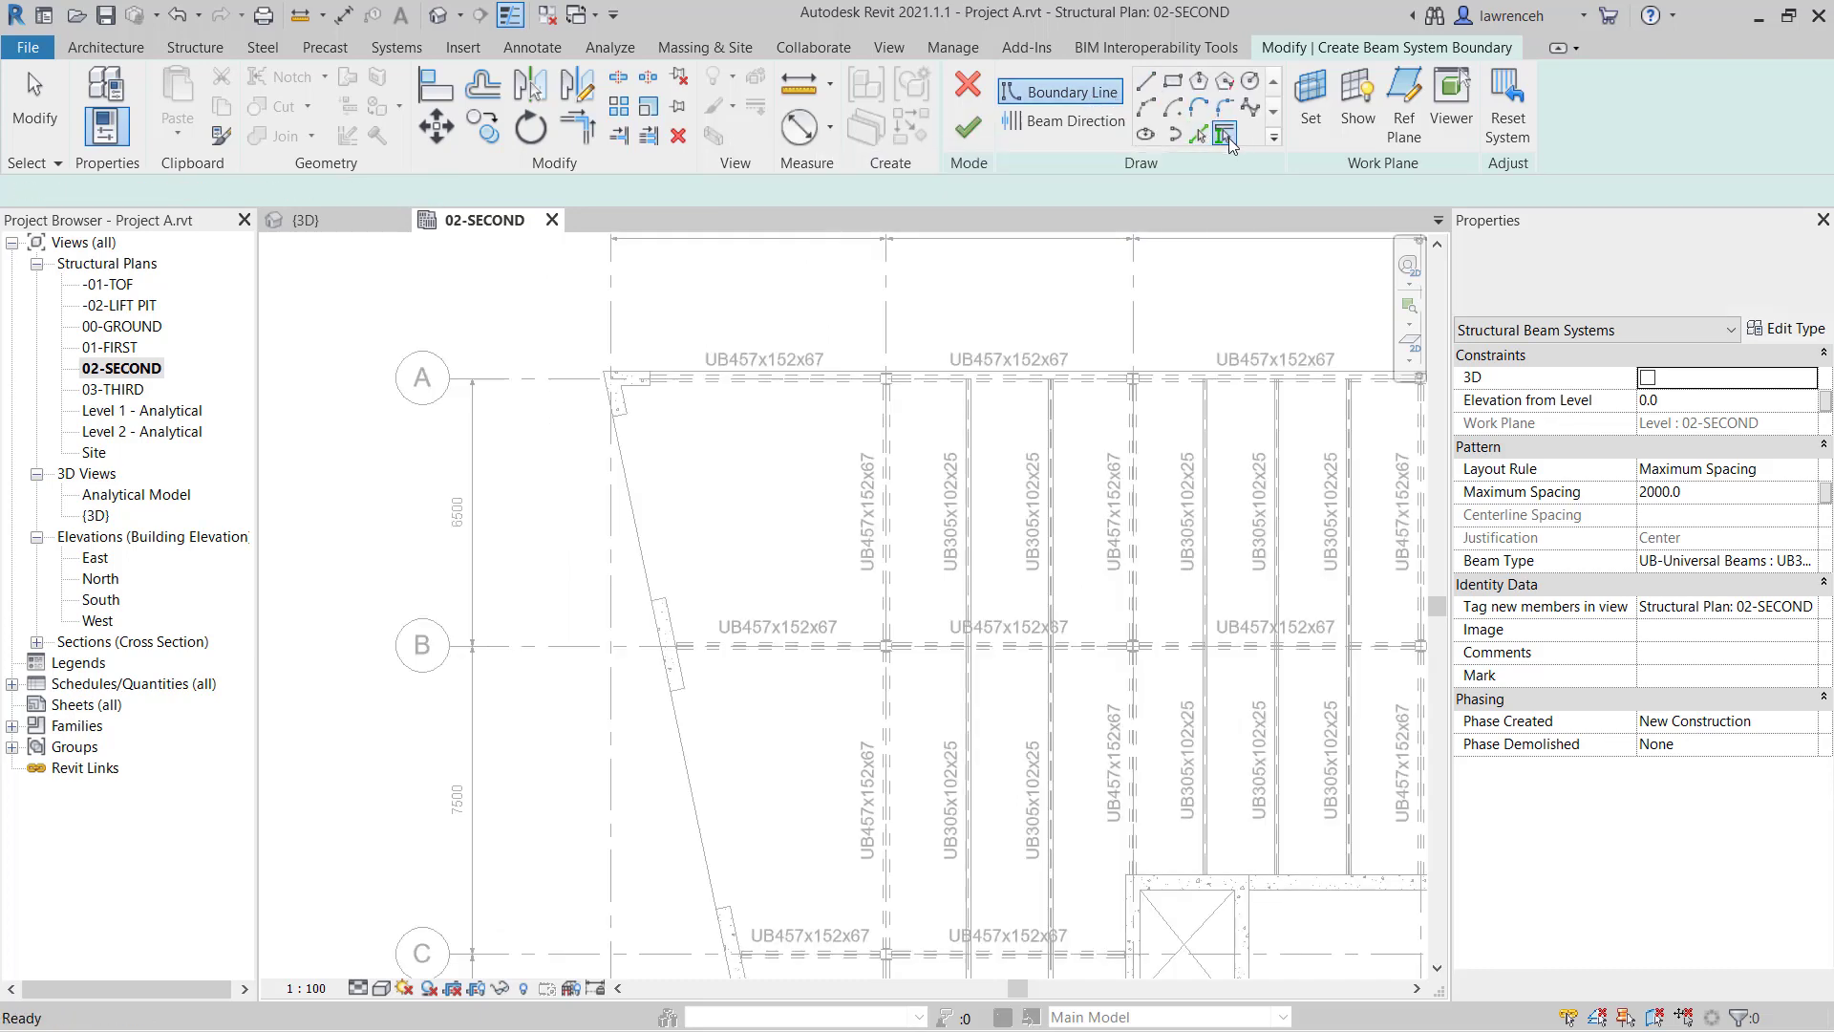
click(778, 381)
click(884, 417)
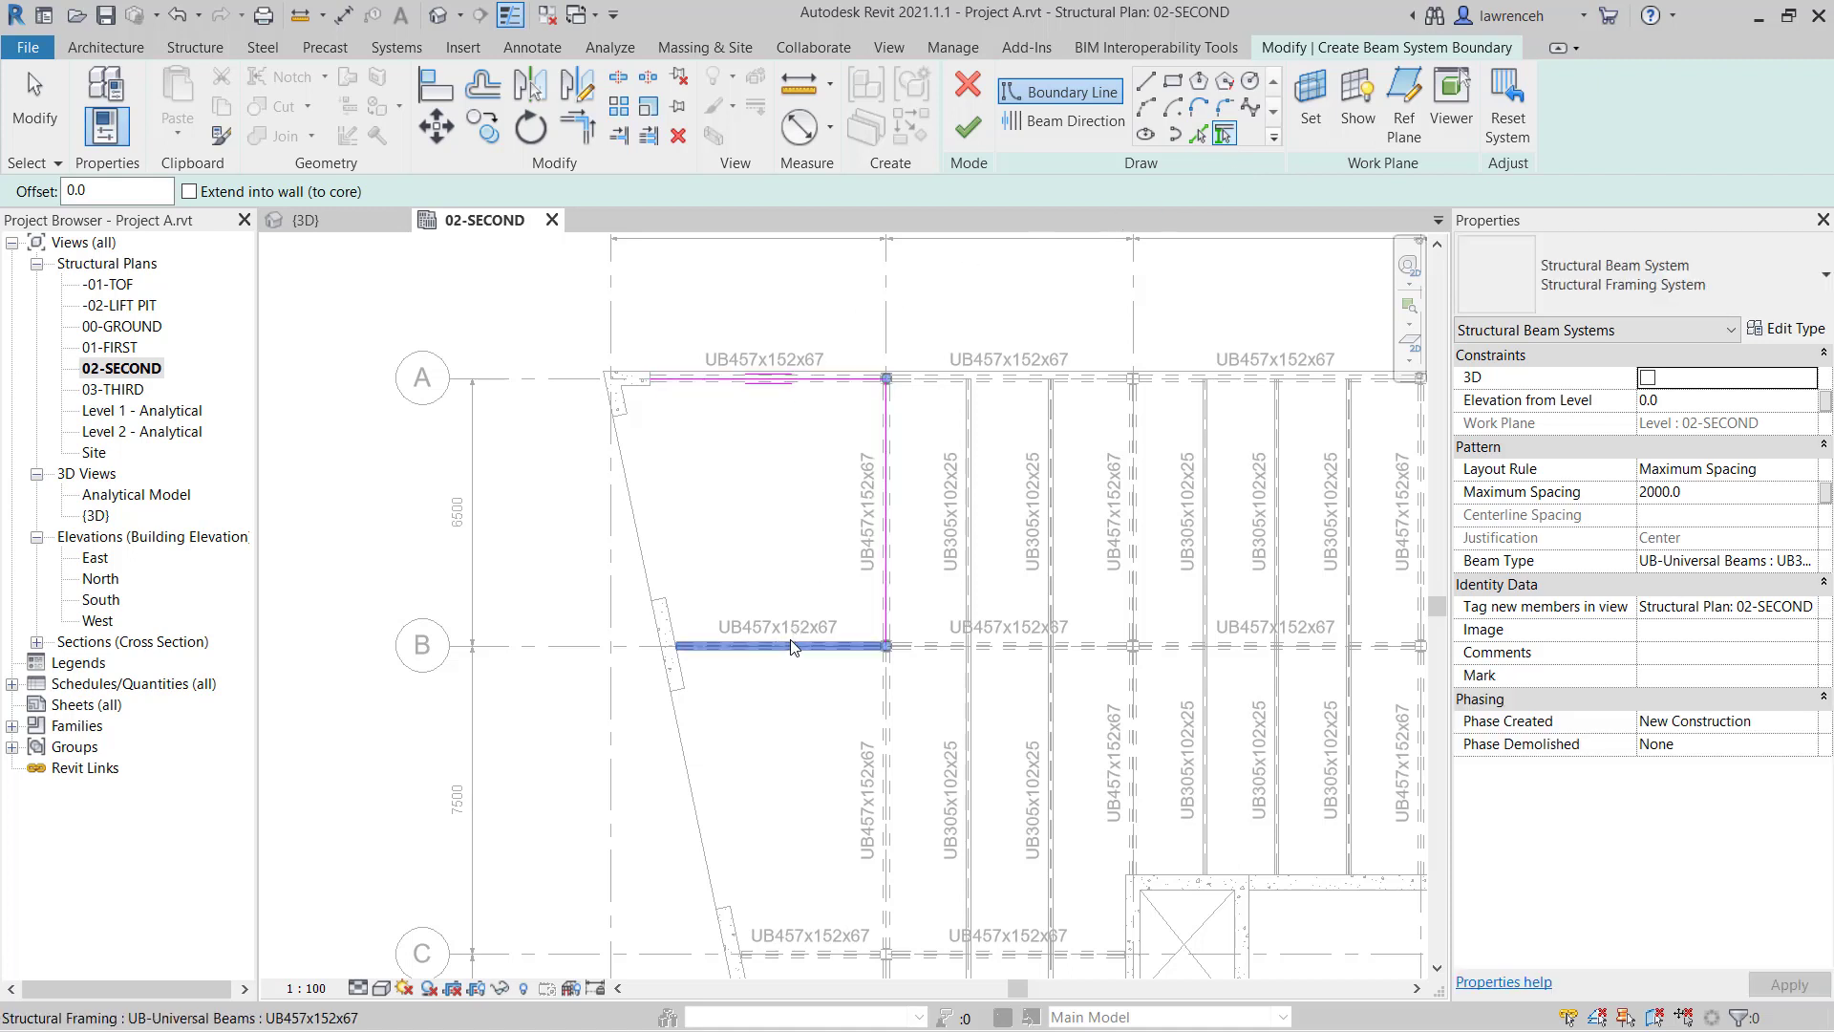
click(789, 645)
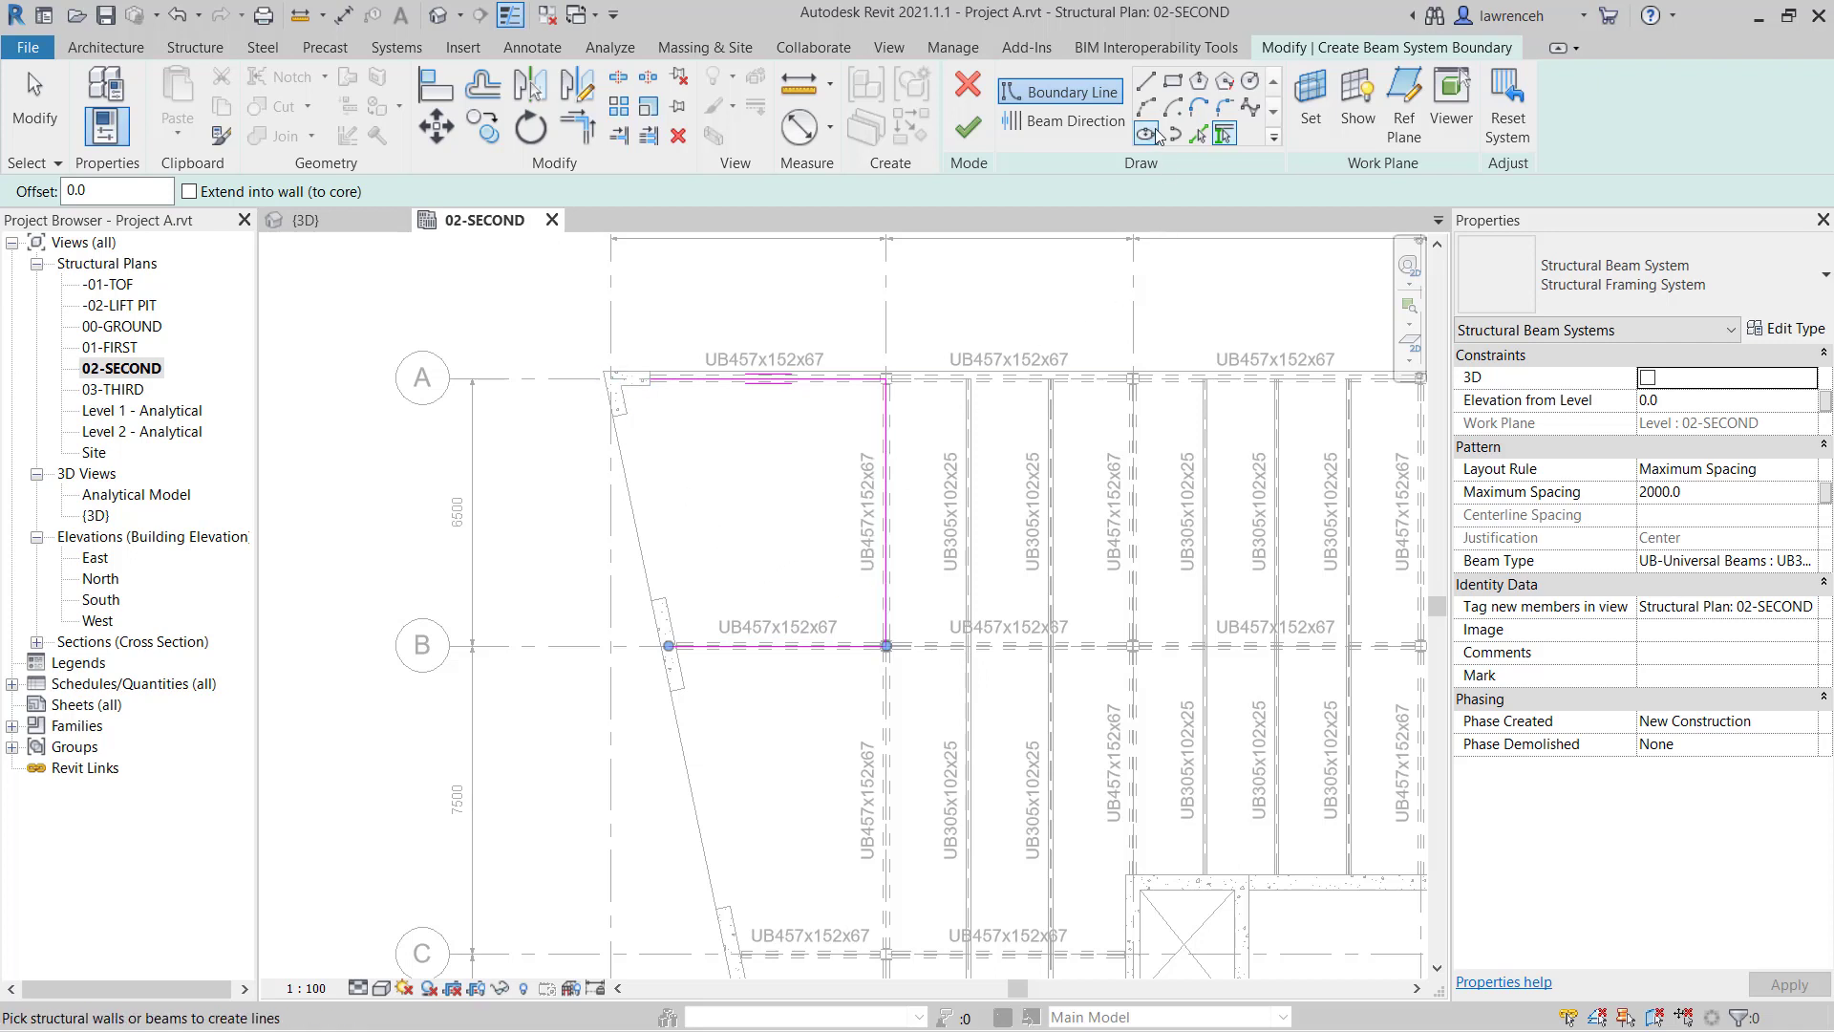
- Draw the slanted boundary line along the building's sloping edge and trim it to the boundary lines on grids A and B
click(1146, 82)
click(612, 417)
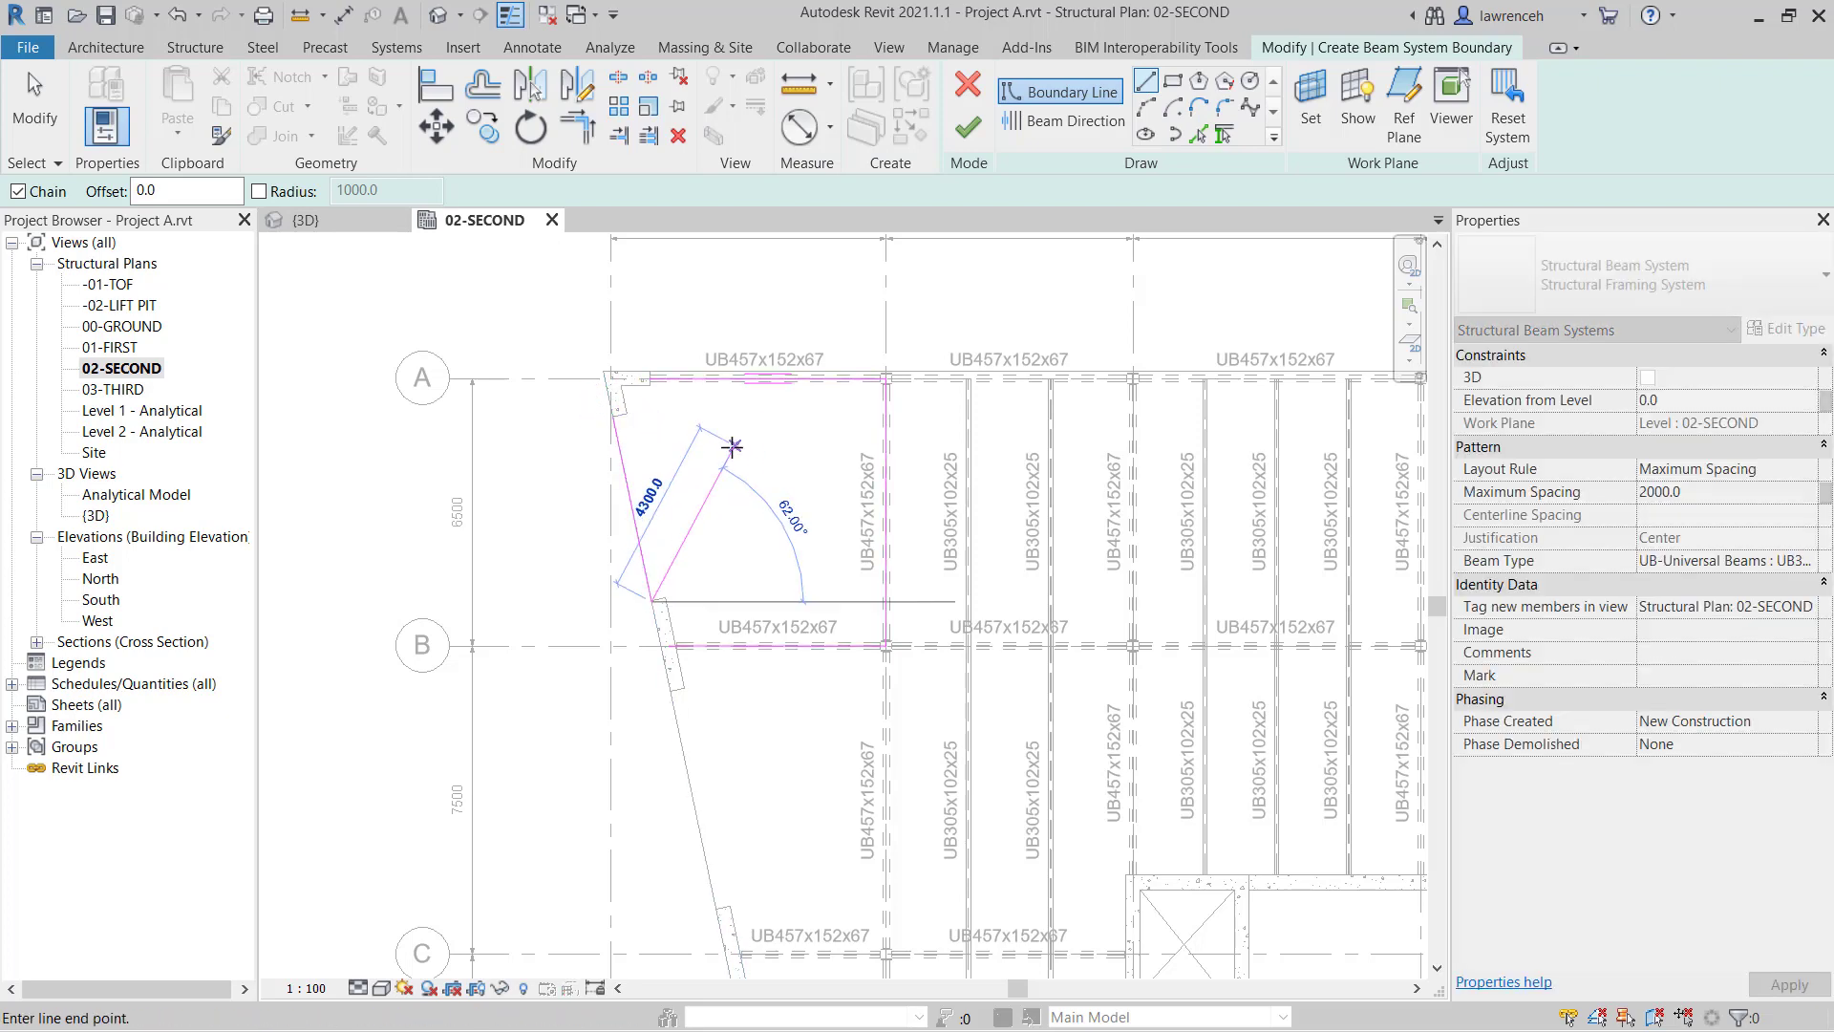
click(653, 600)
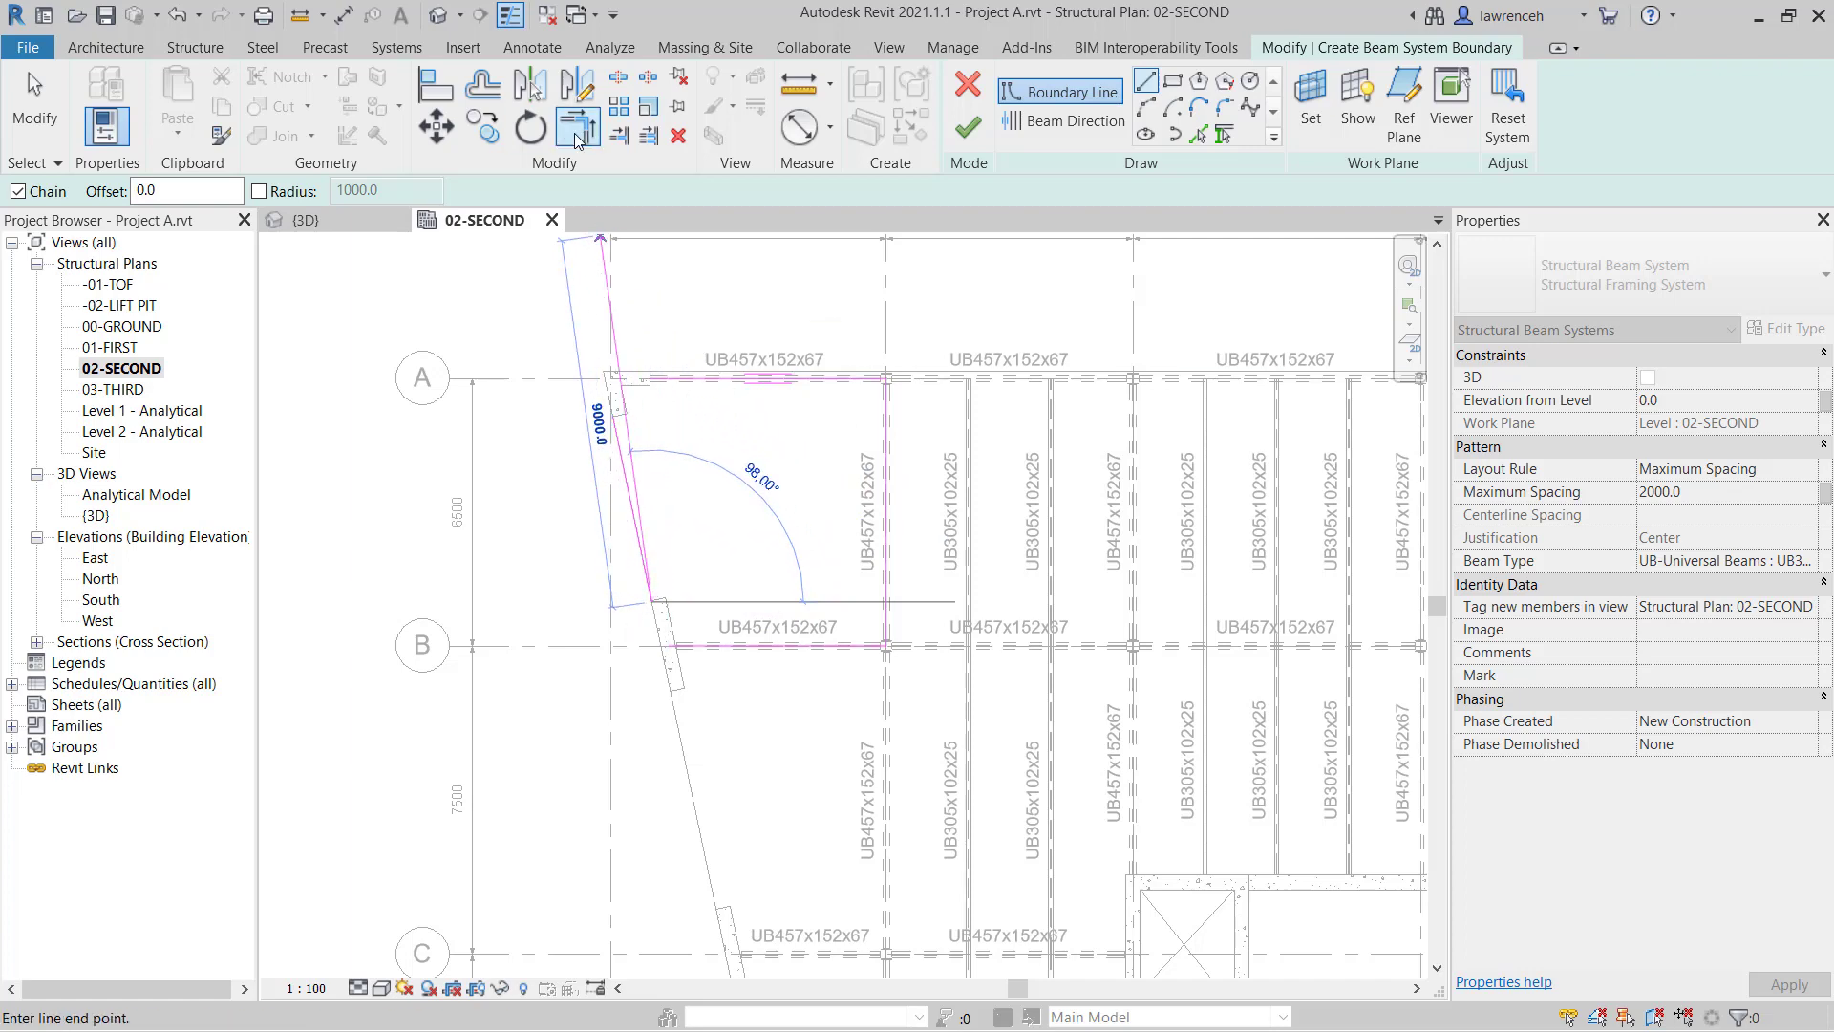
click(577, 140)
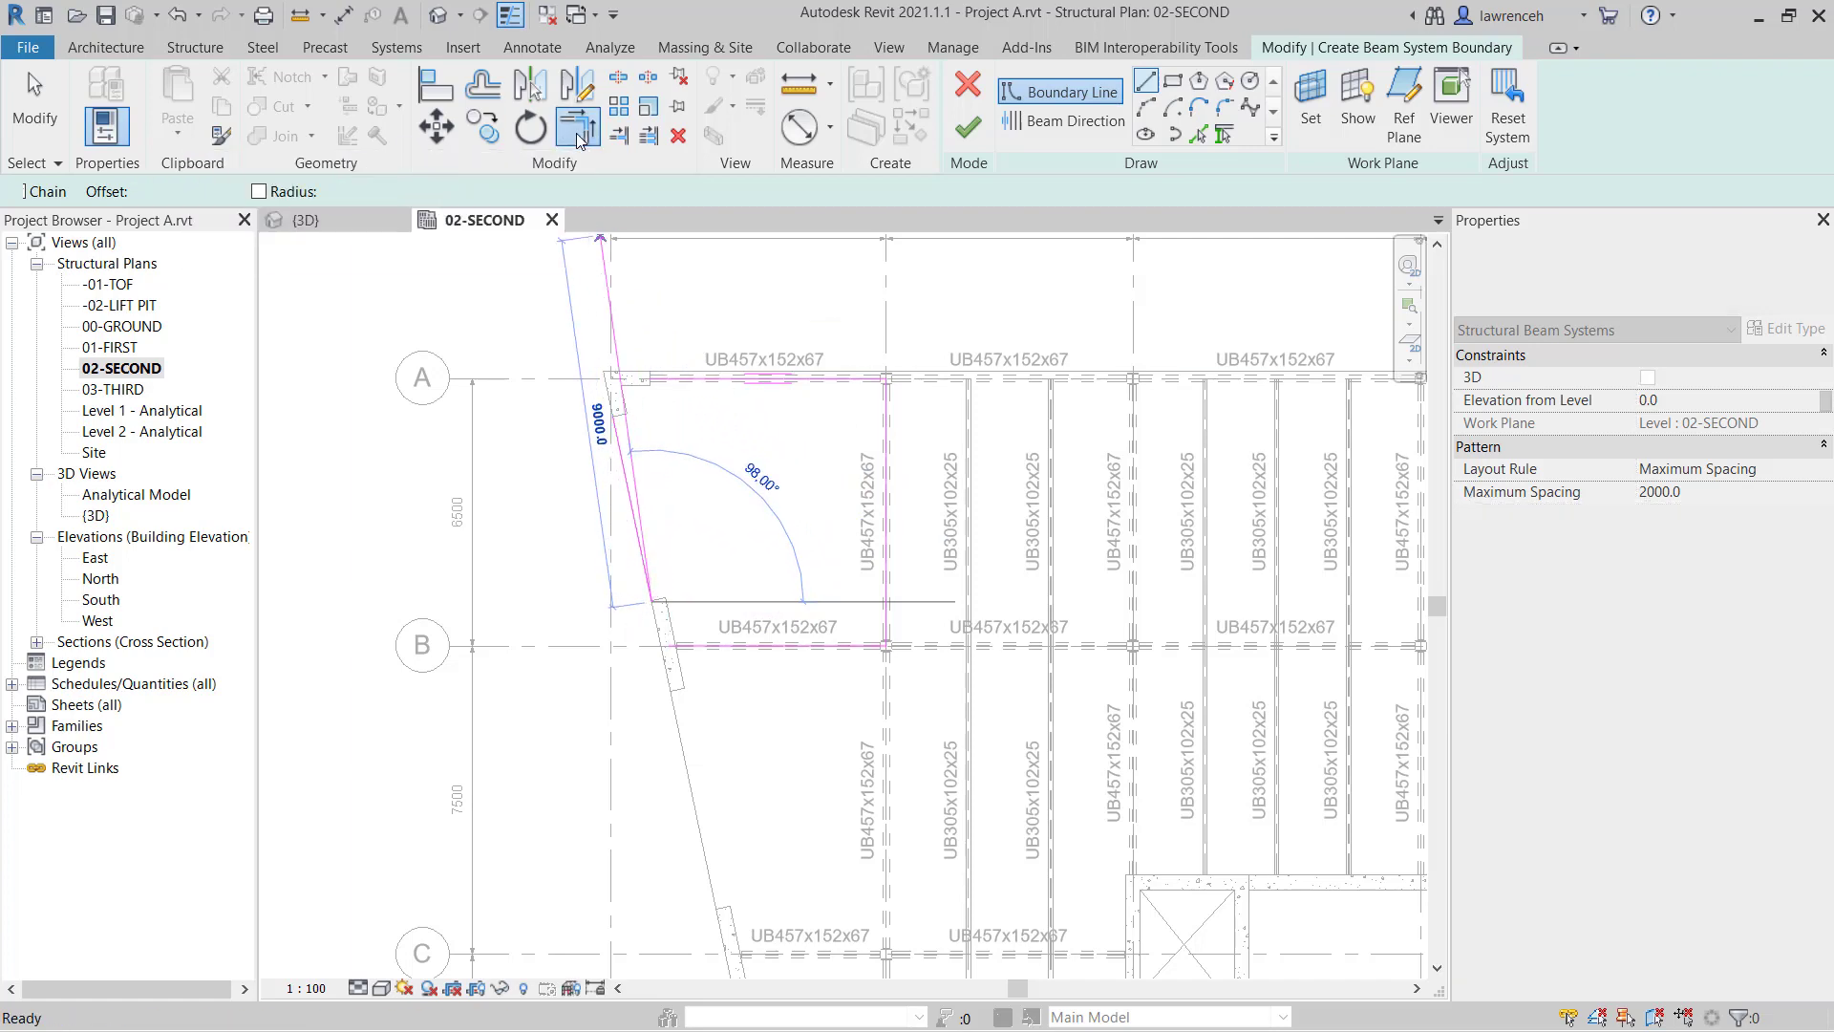
click(621, 453)
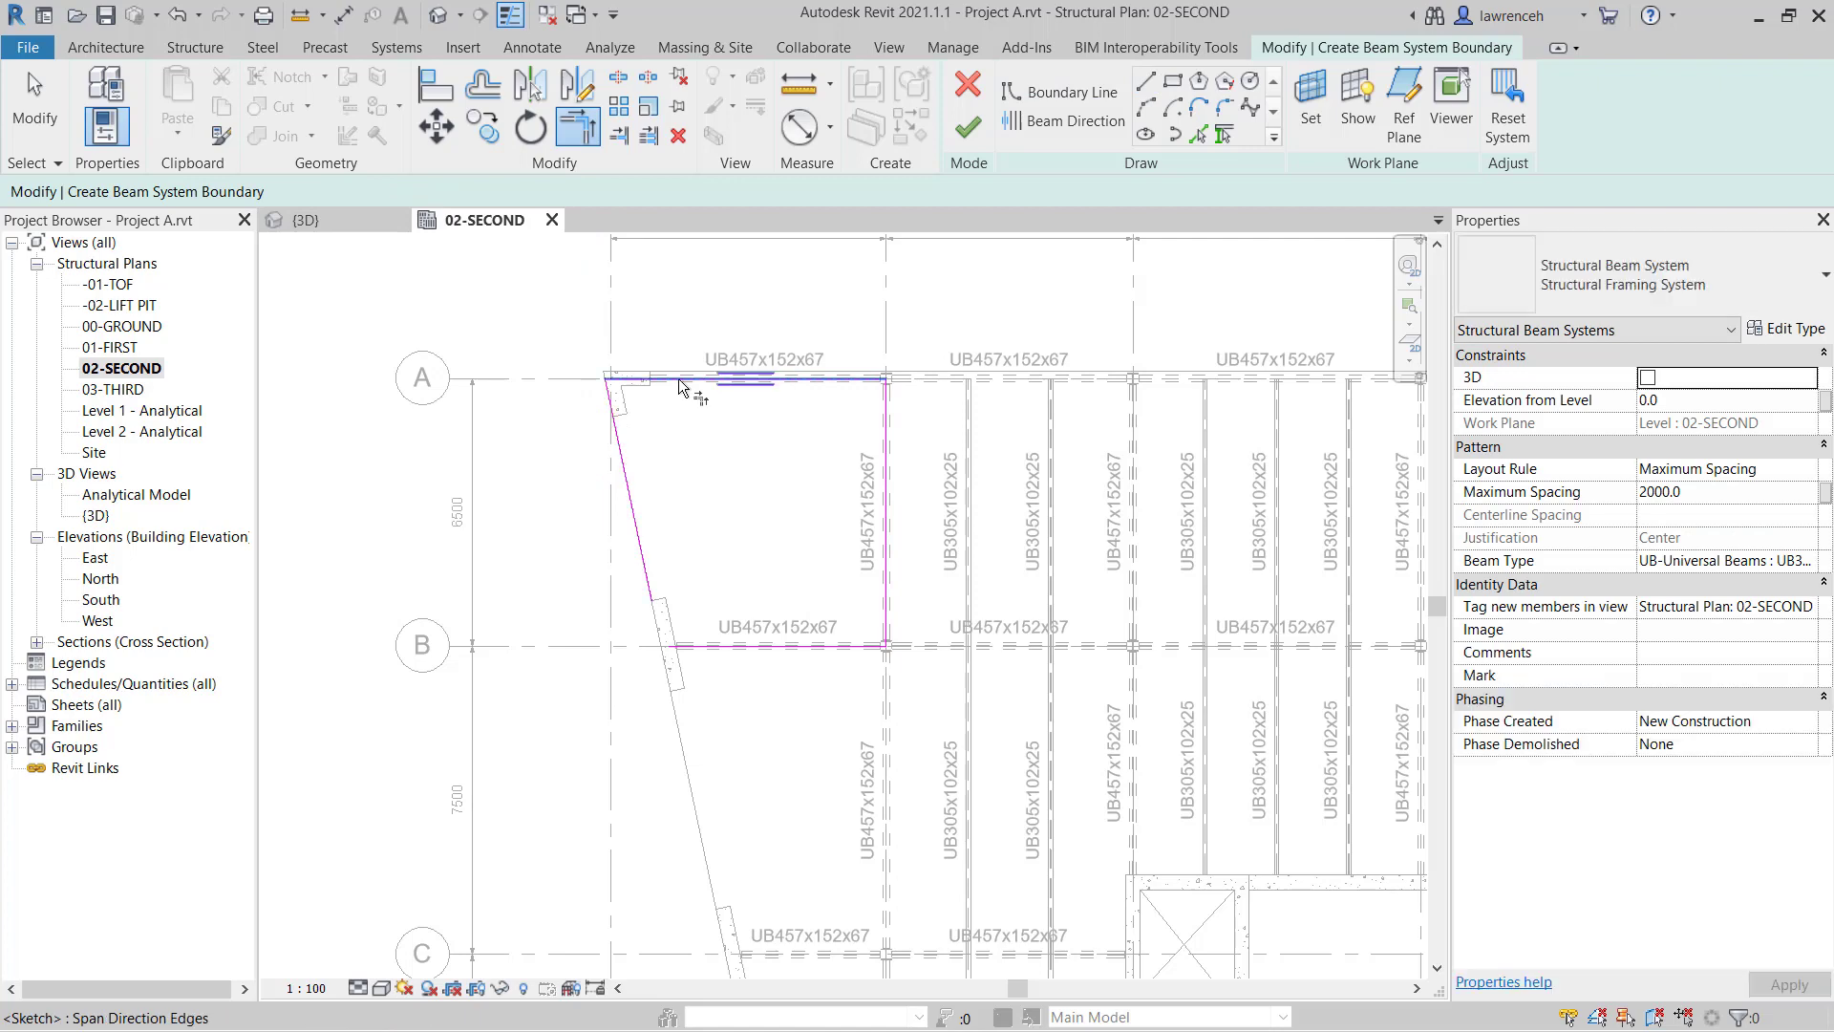
click(684, 379)
click(776, 646)
click(649, 594)
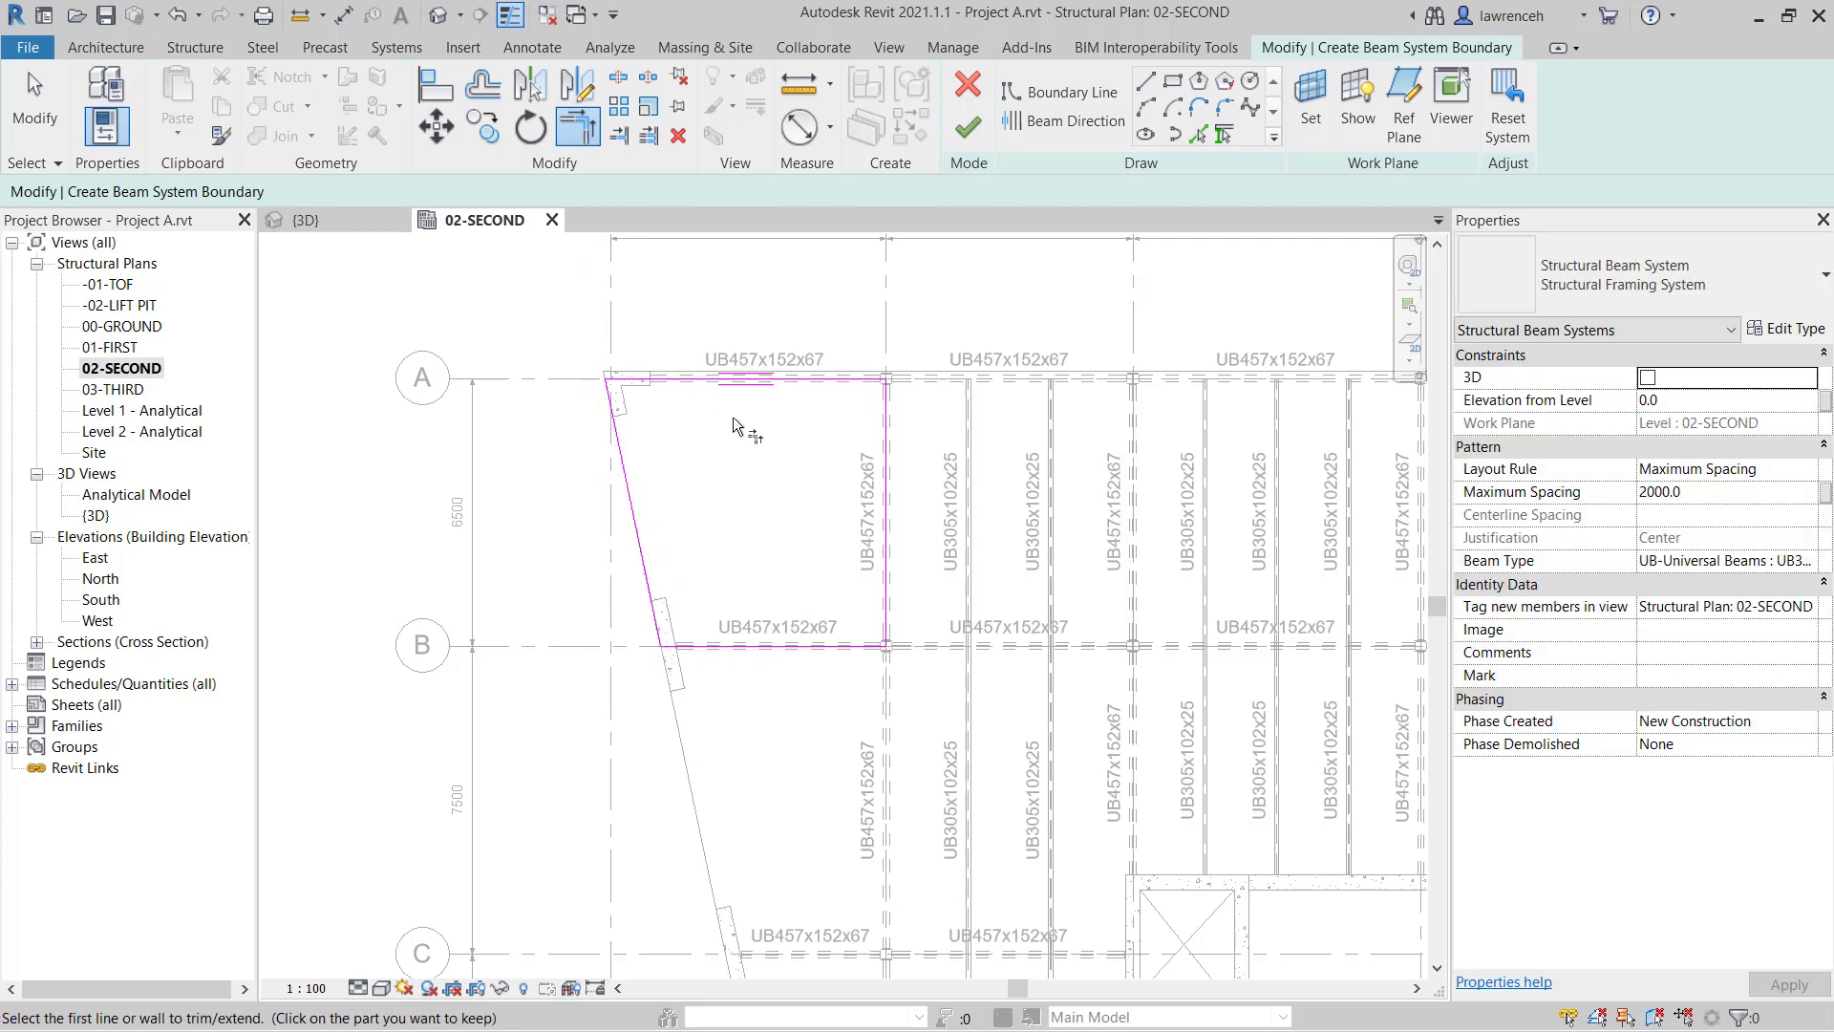
- Set the beam direction parallel to the boundary line on grid 2 and finish the beam system between grids A and B
scroll(738, 535, up, 3)
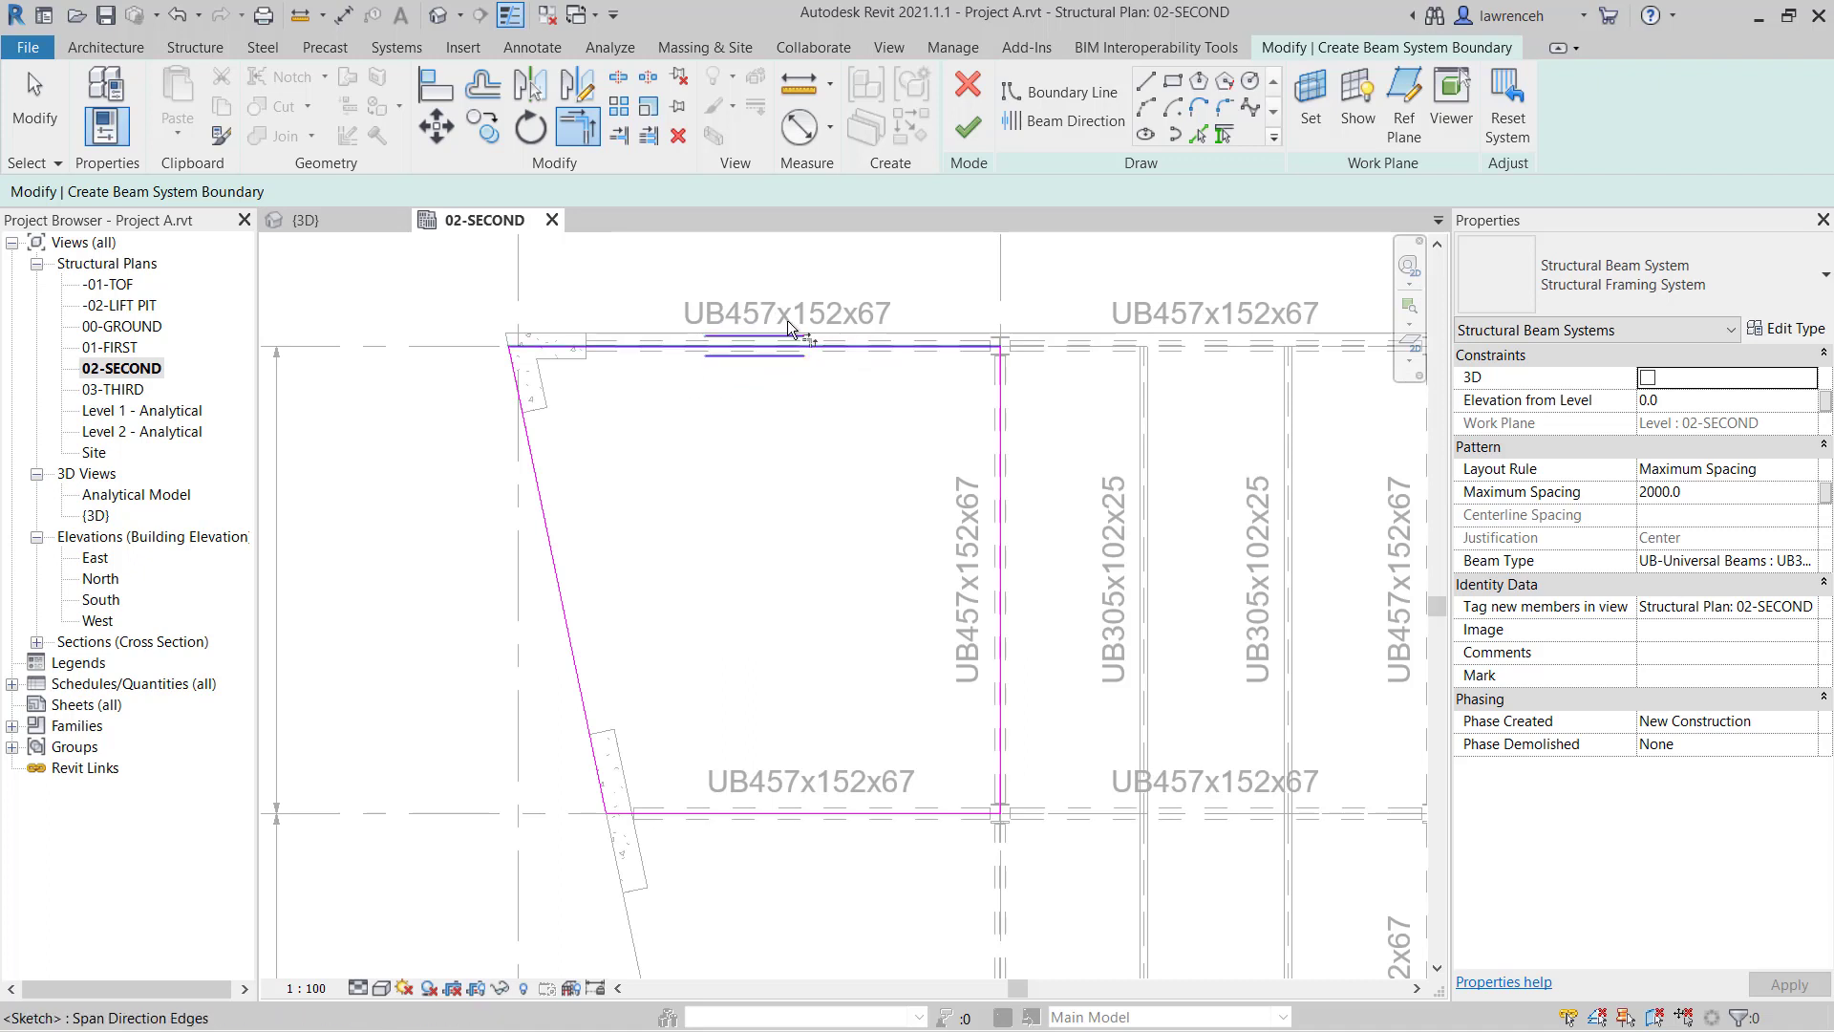
right_click(738, 344)
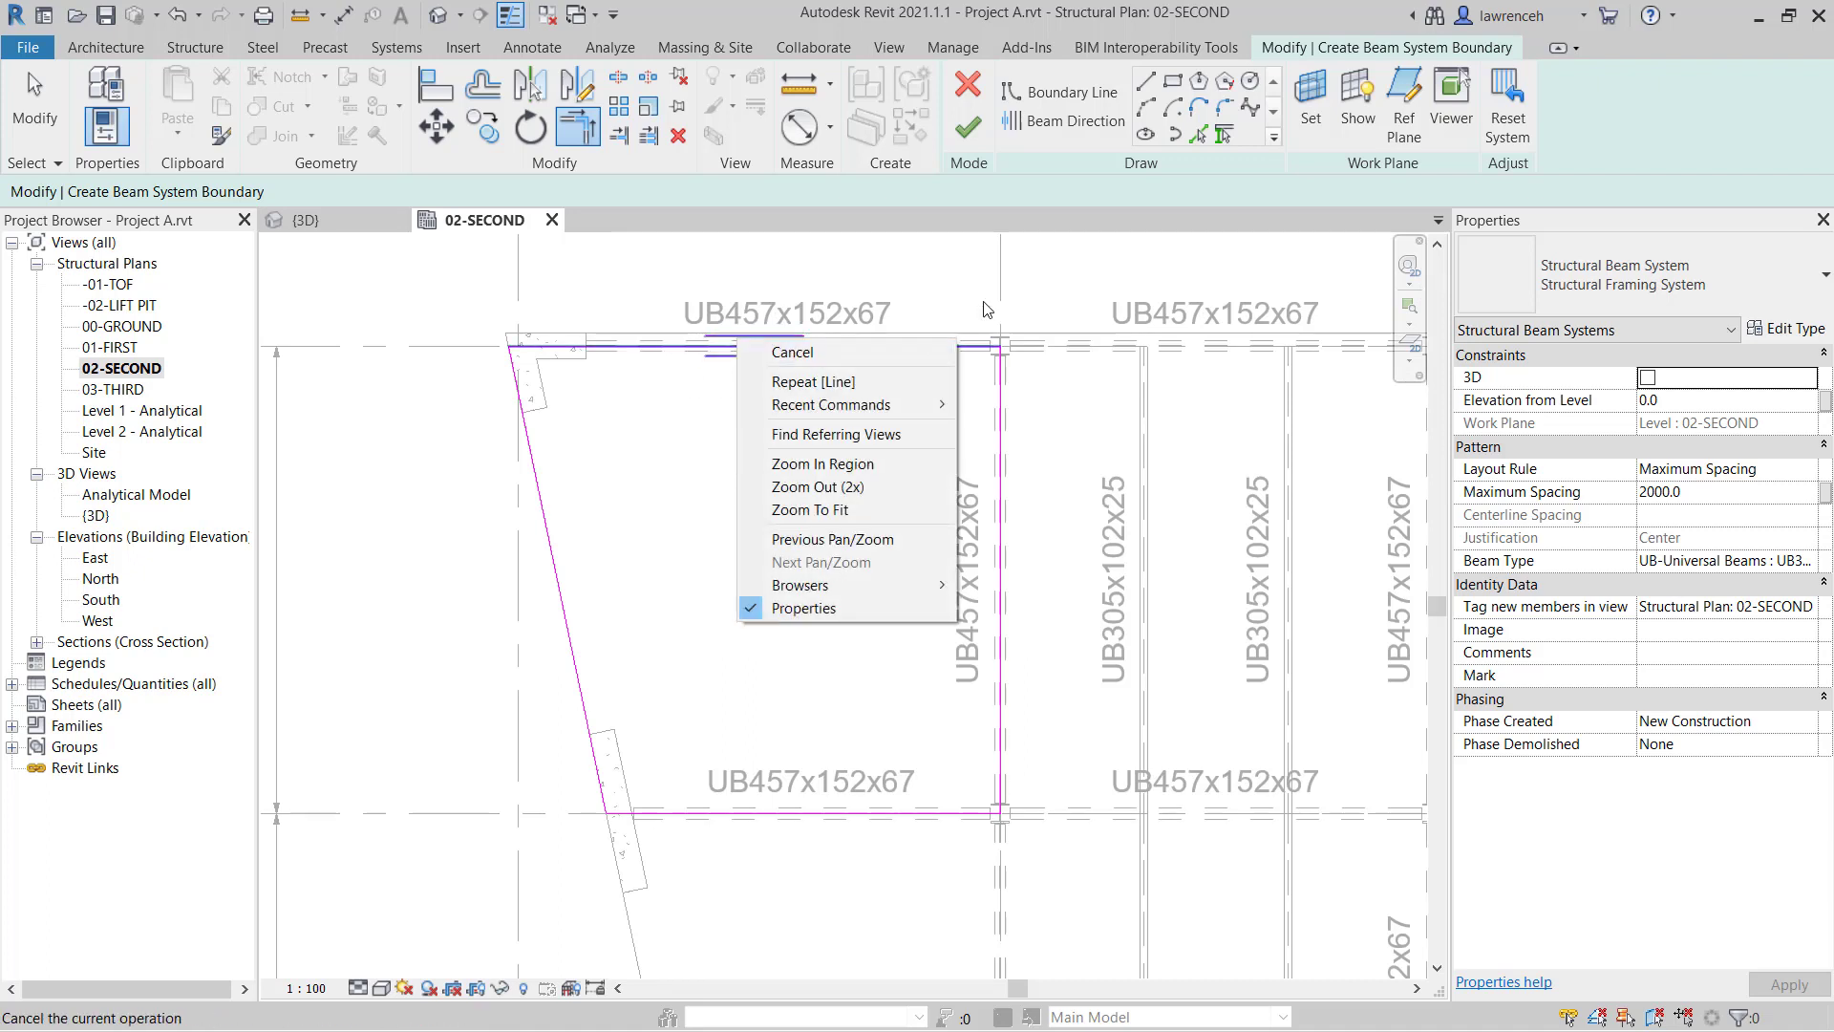
click(793, 370)
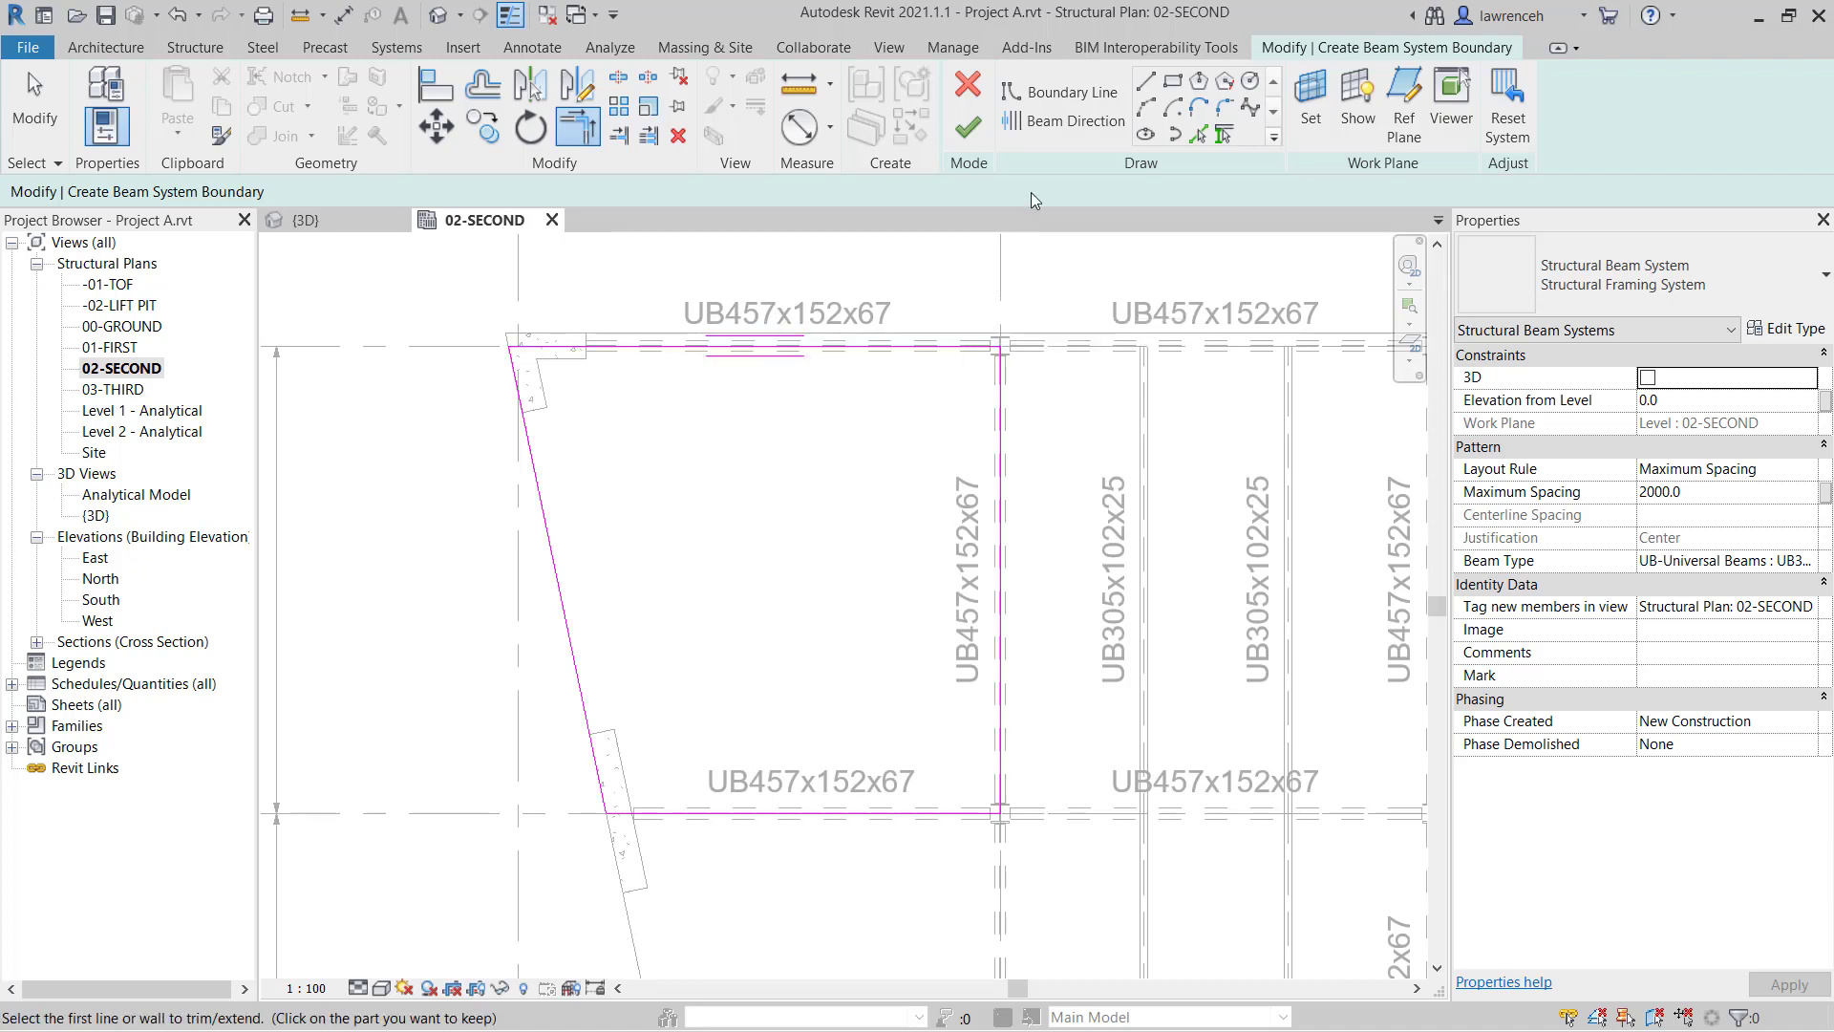
click(1089, 126)
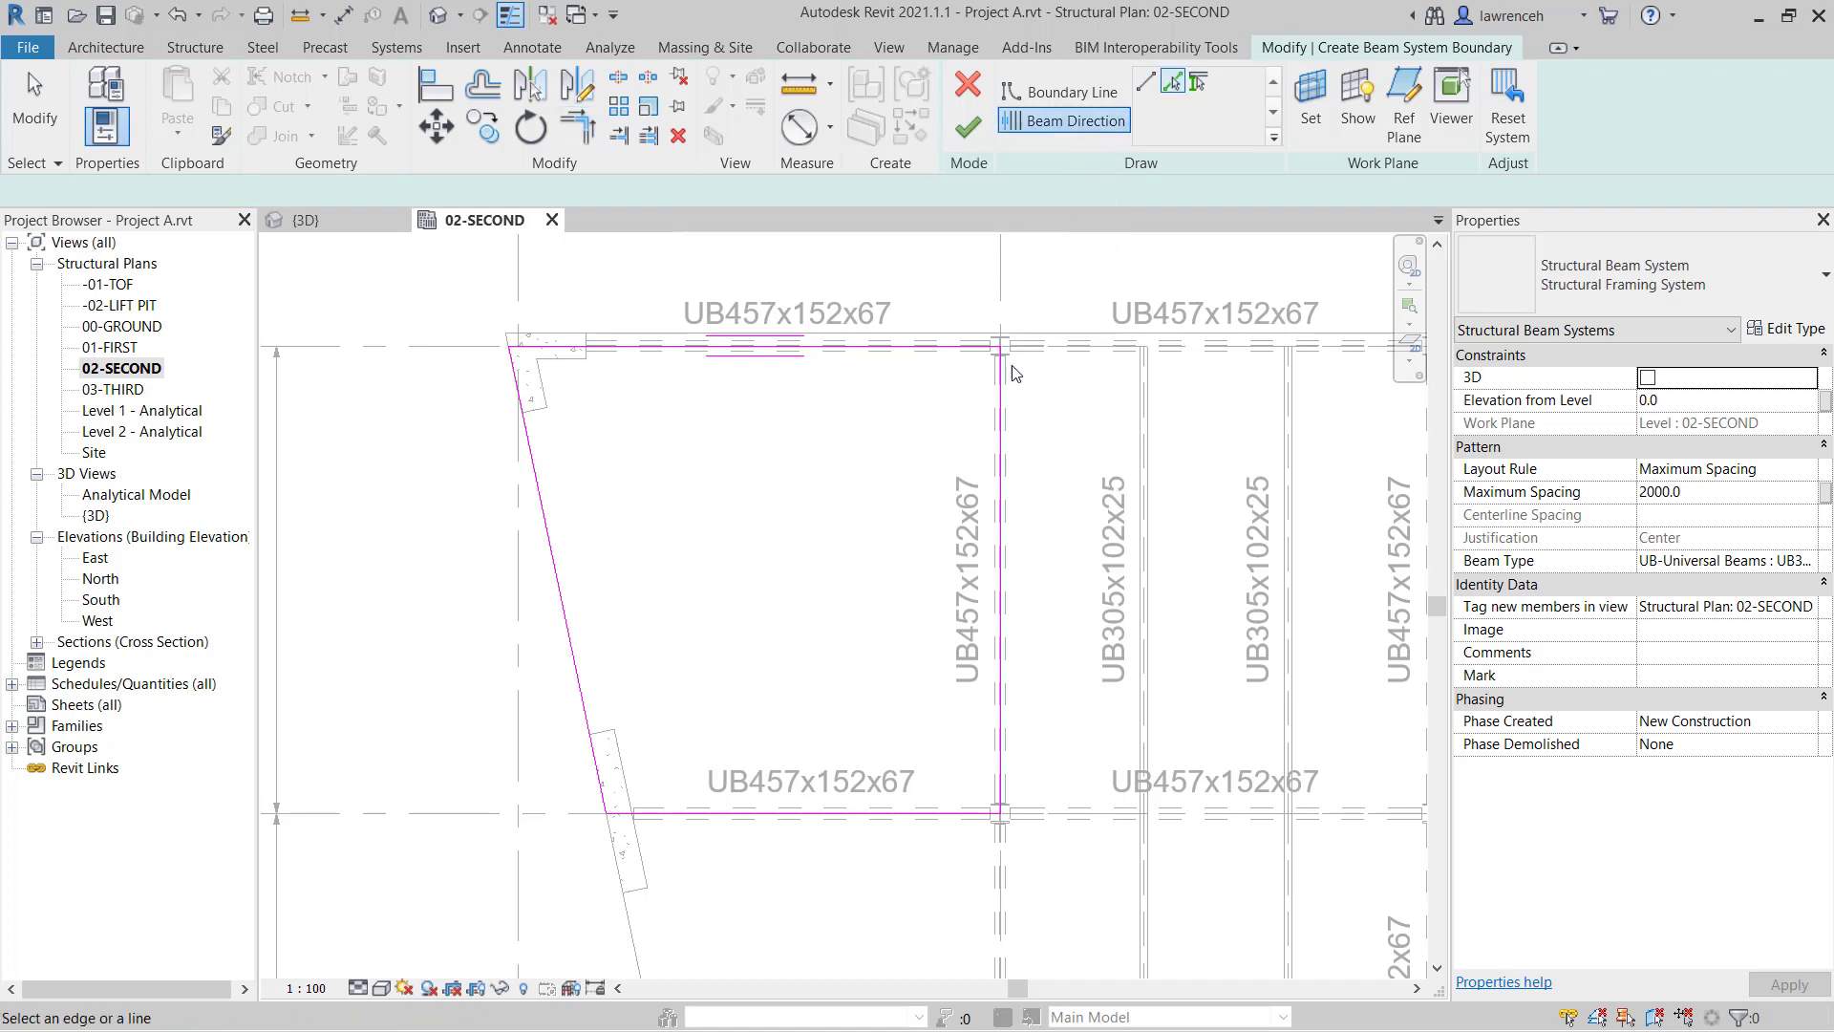
click(1002, 405)
scroll(965, 683, down, 3)
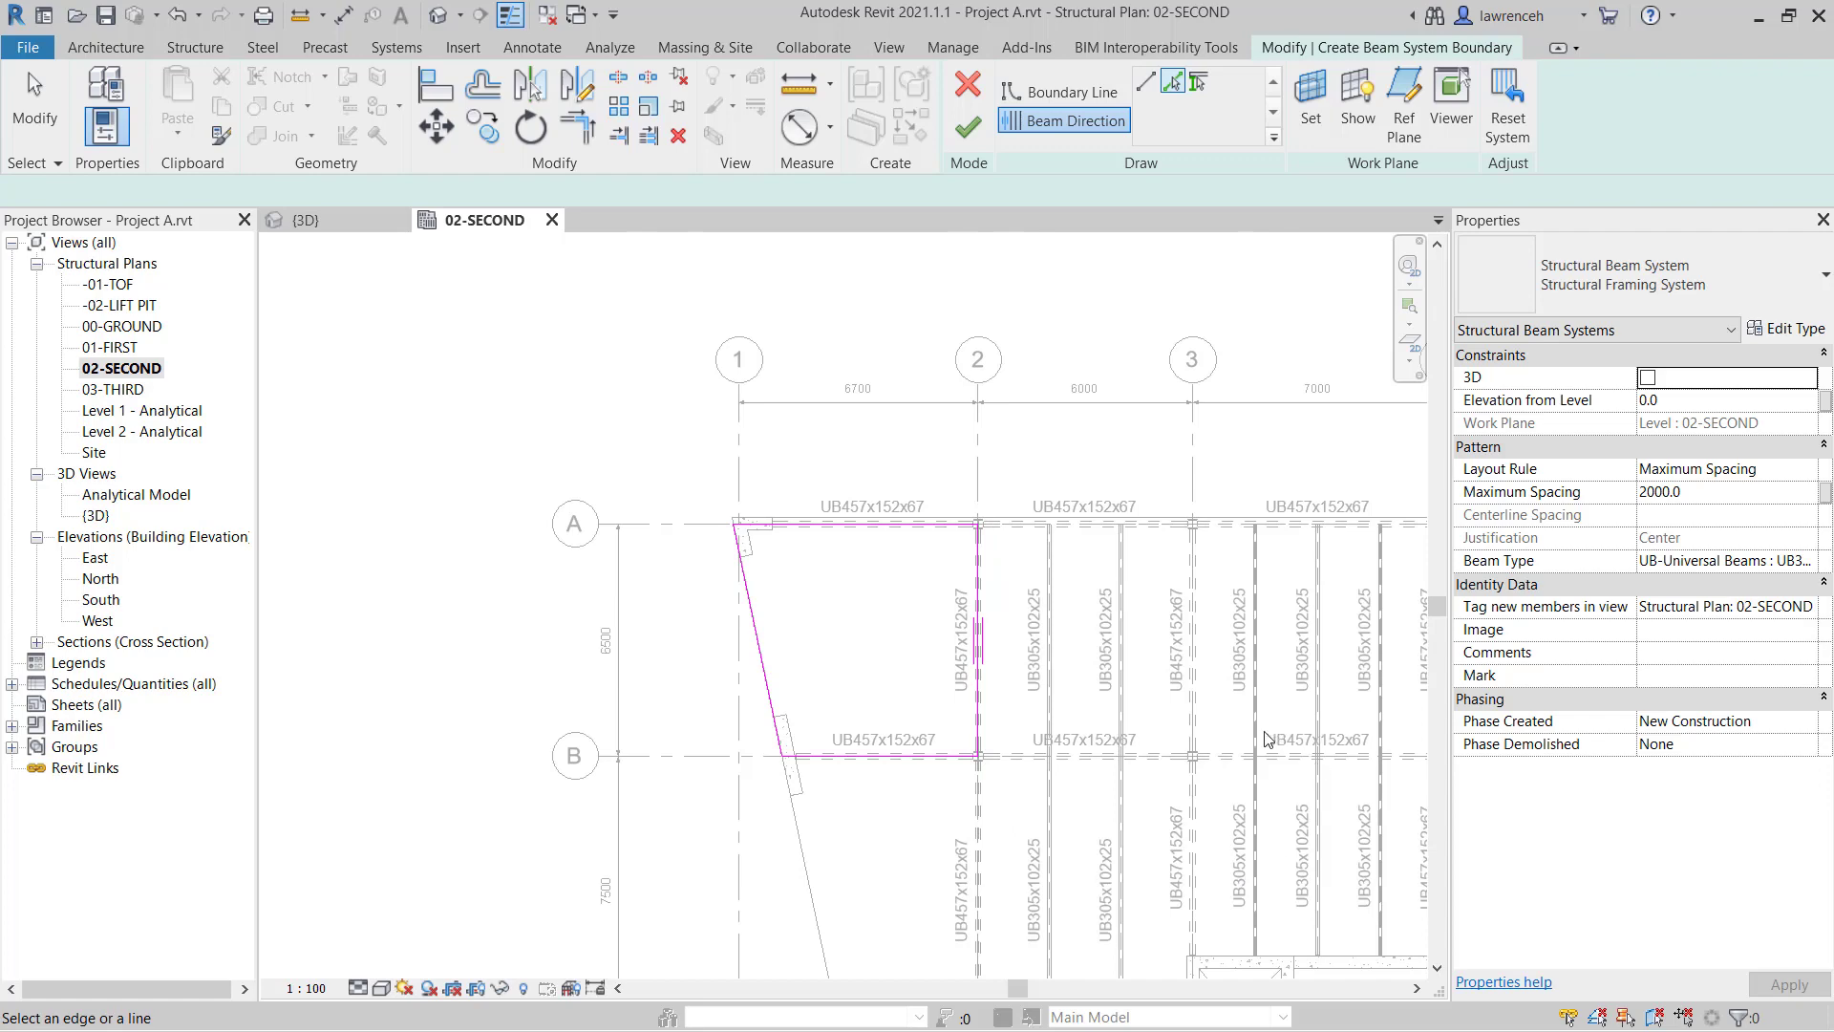
middle_drag(1268, 738, 1006, 492)
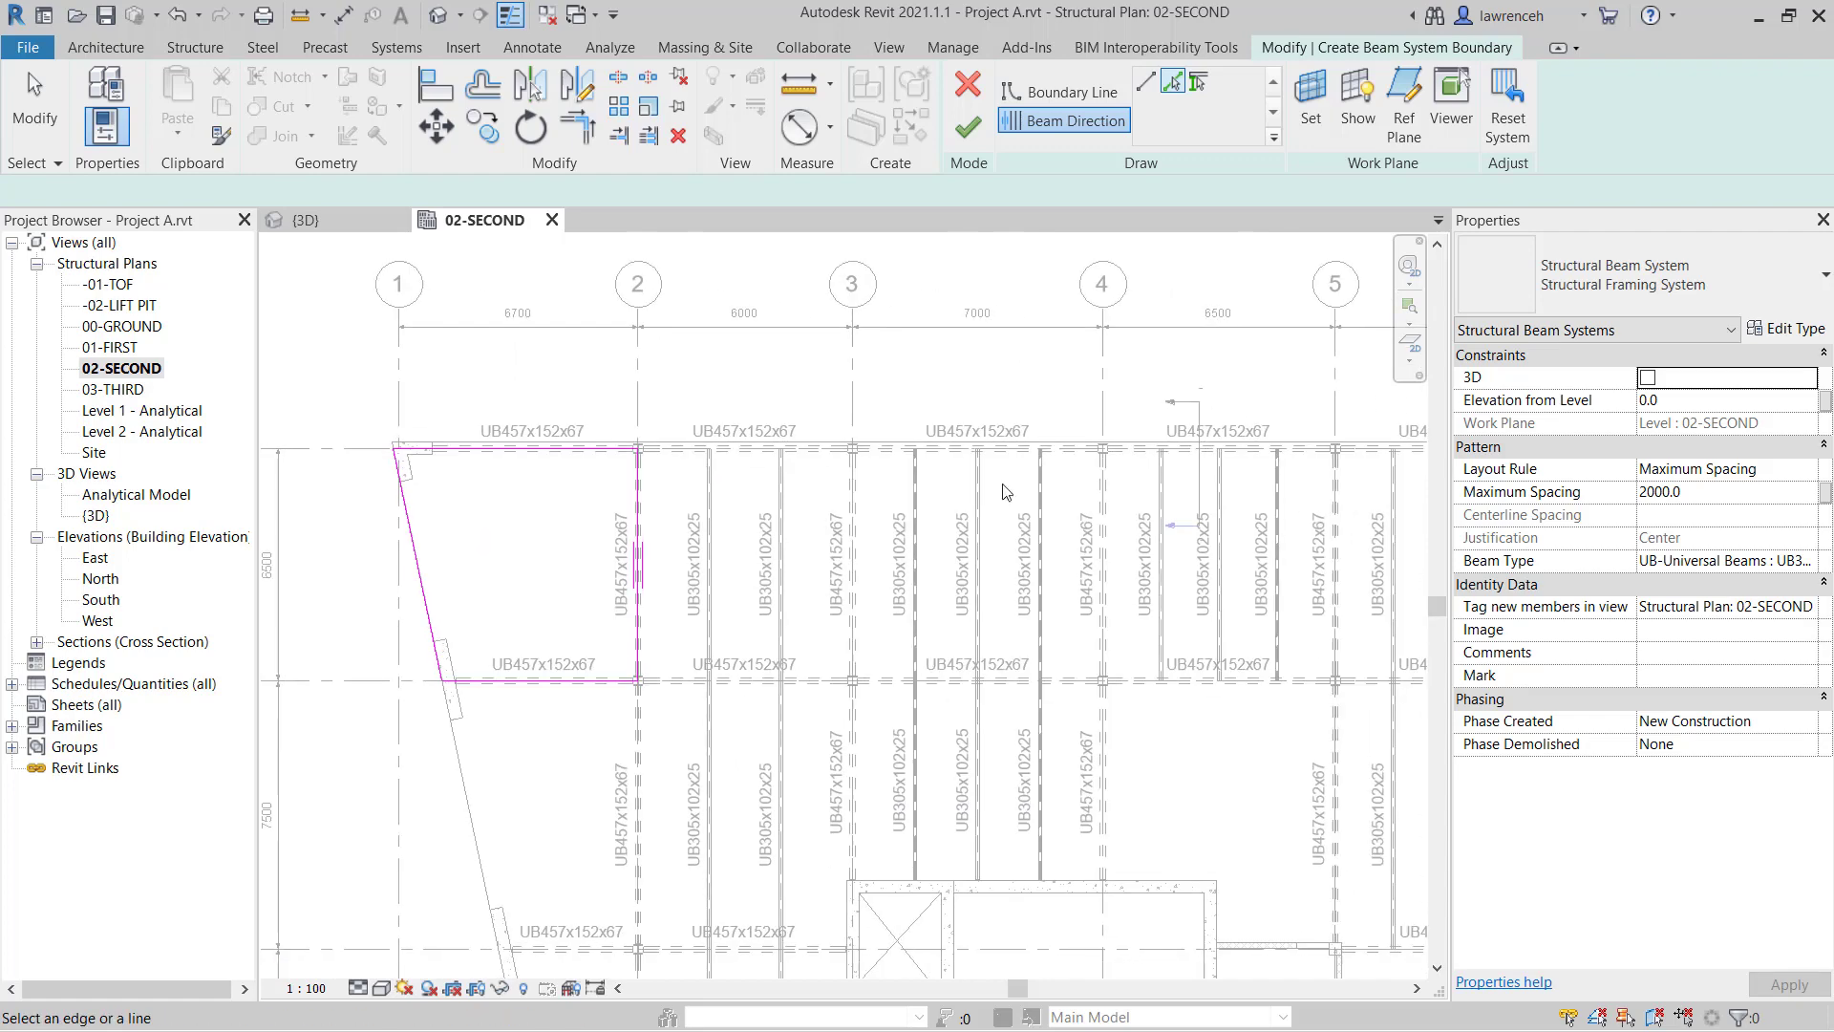
click(967, 134)
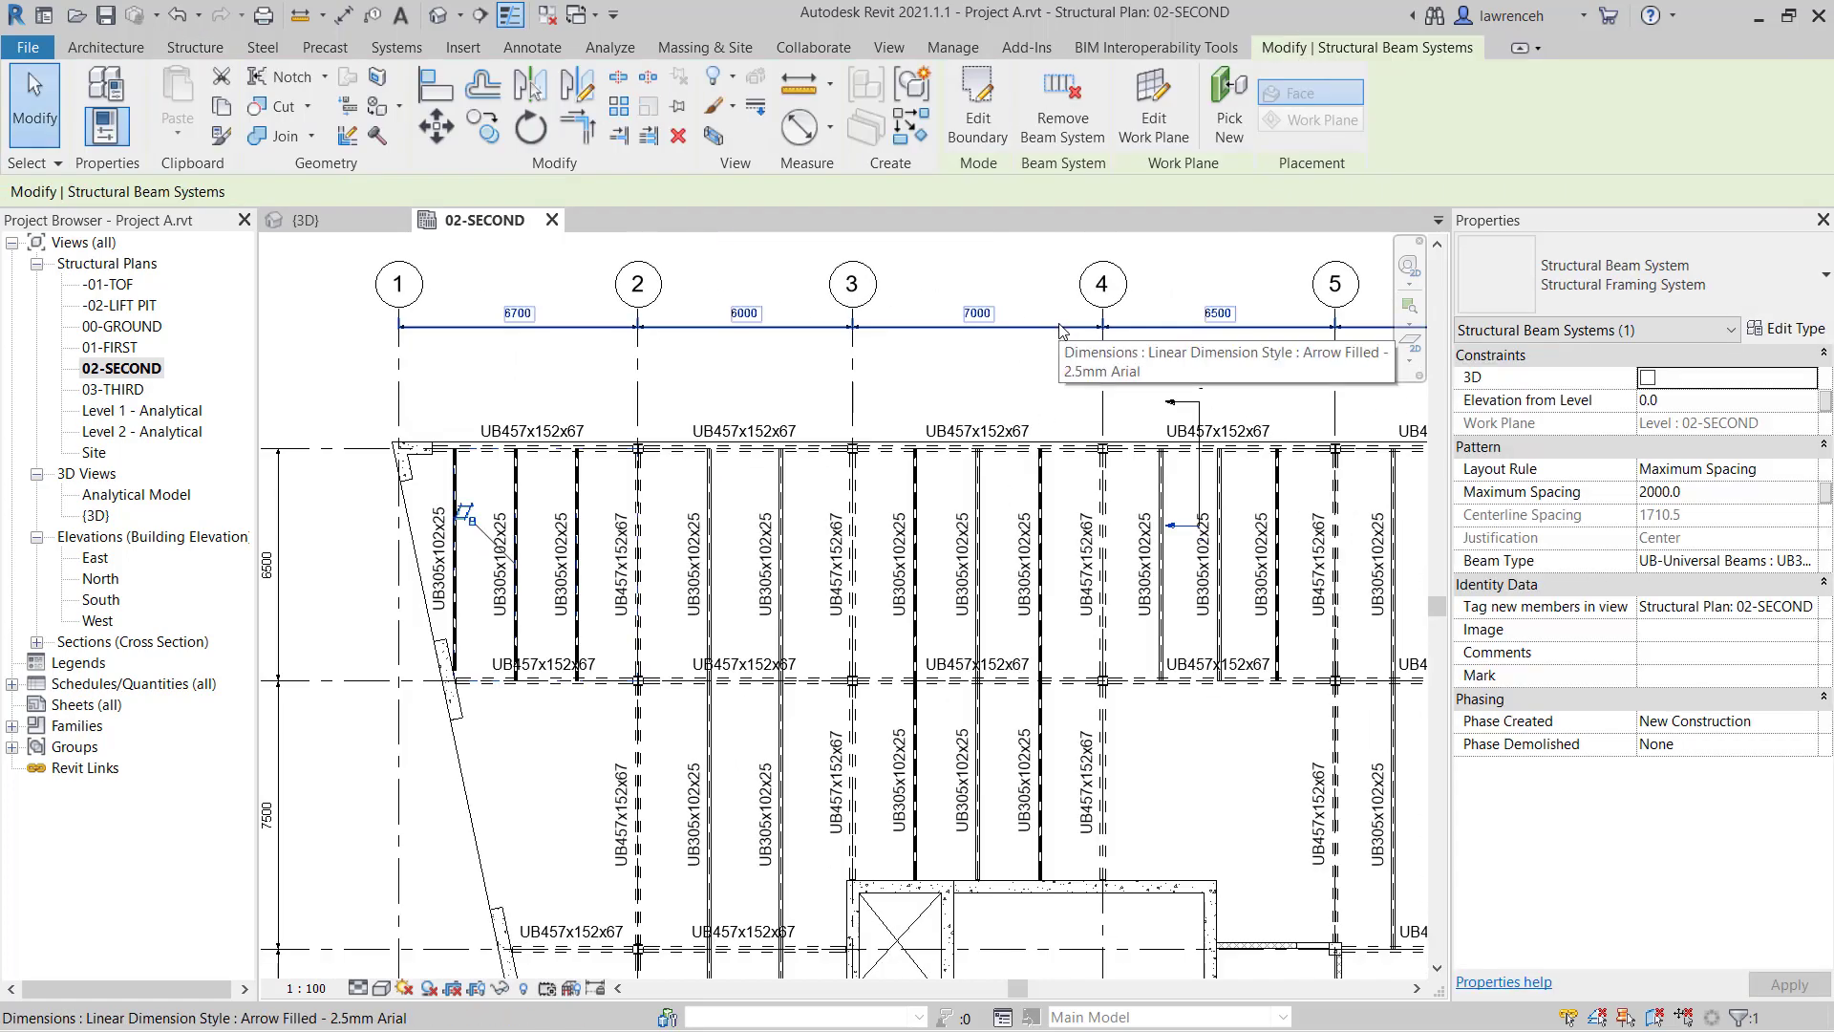
middle_drag(967, 372, 1061, 311)
key(Escape)
- Start another sketched beam system between grids B and C beside the sloping edge, picking the beams on B, 2 and C as boundary lines
scroll(1077, 308, down, 1)
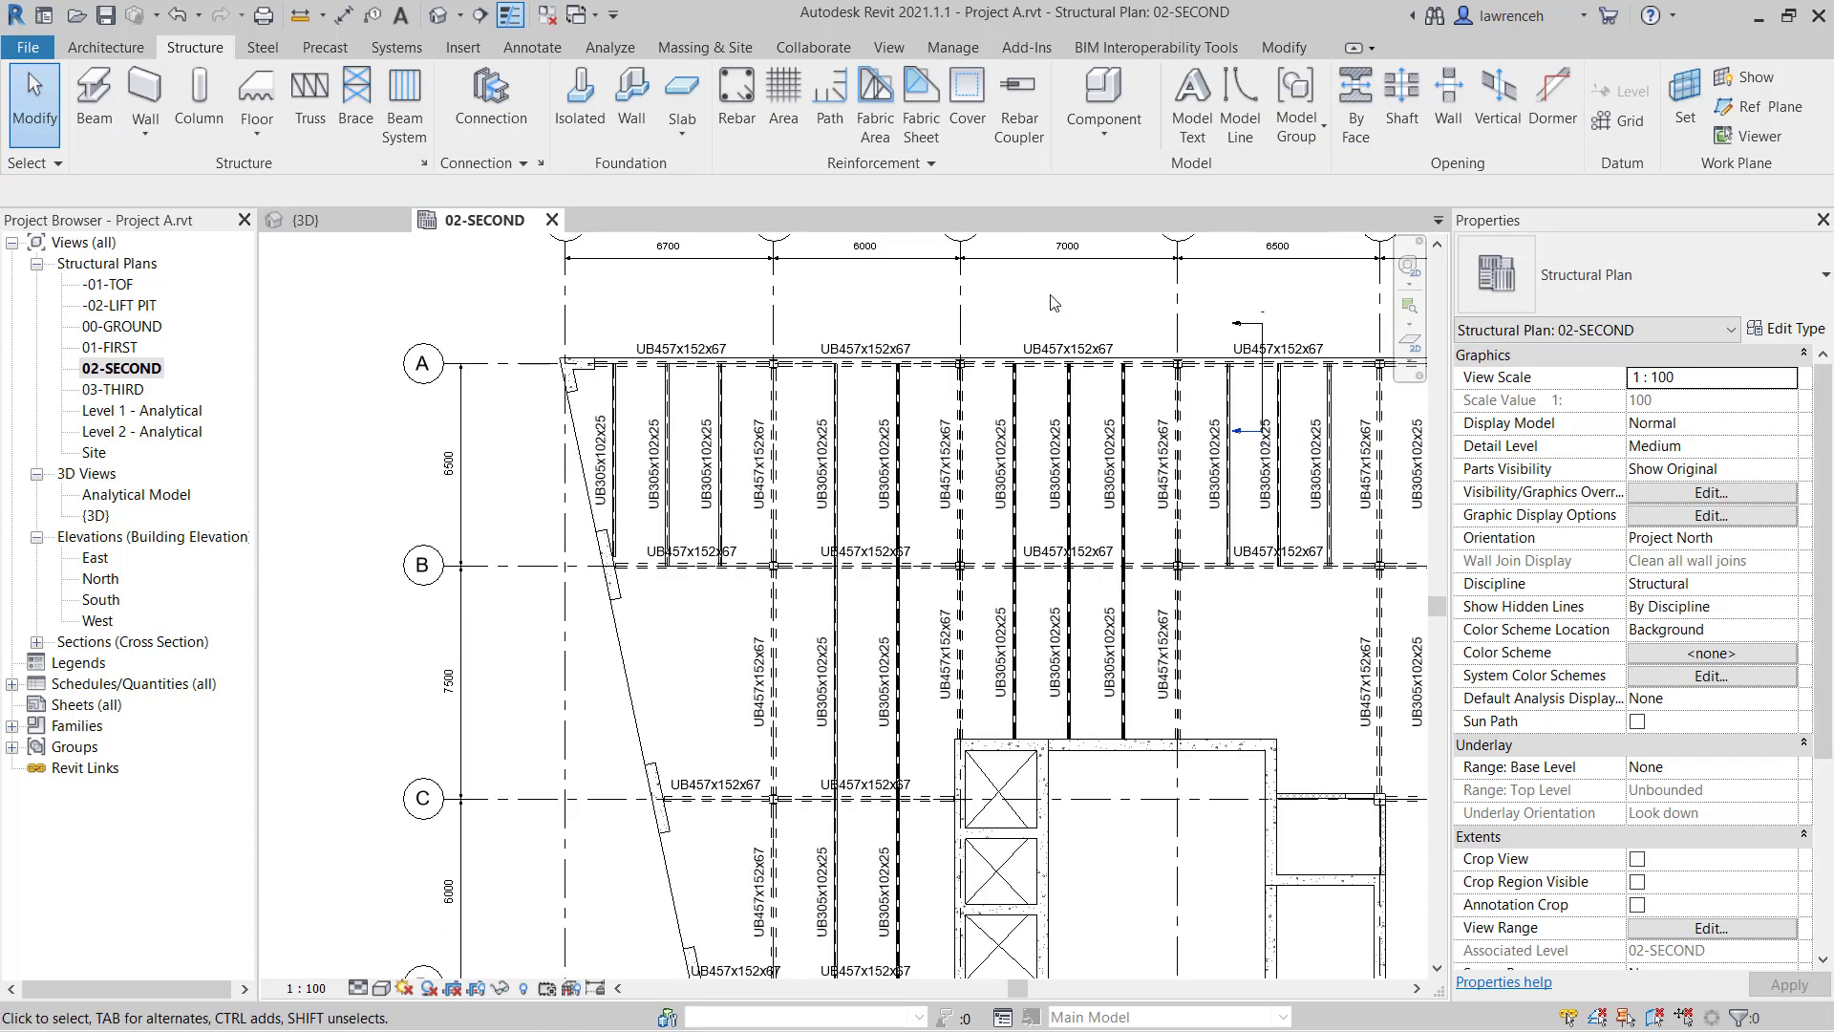
click(405, 105)
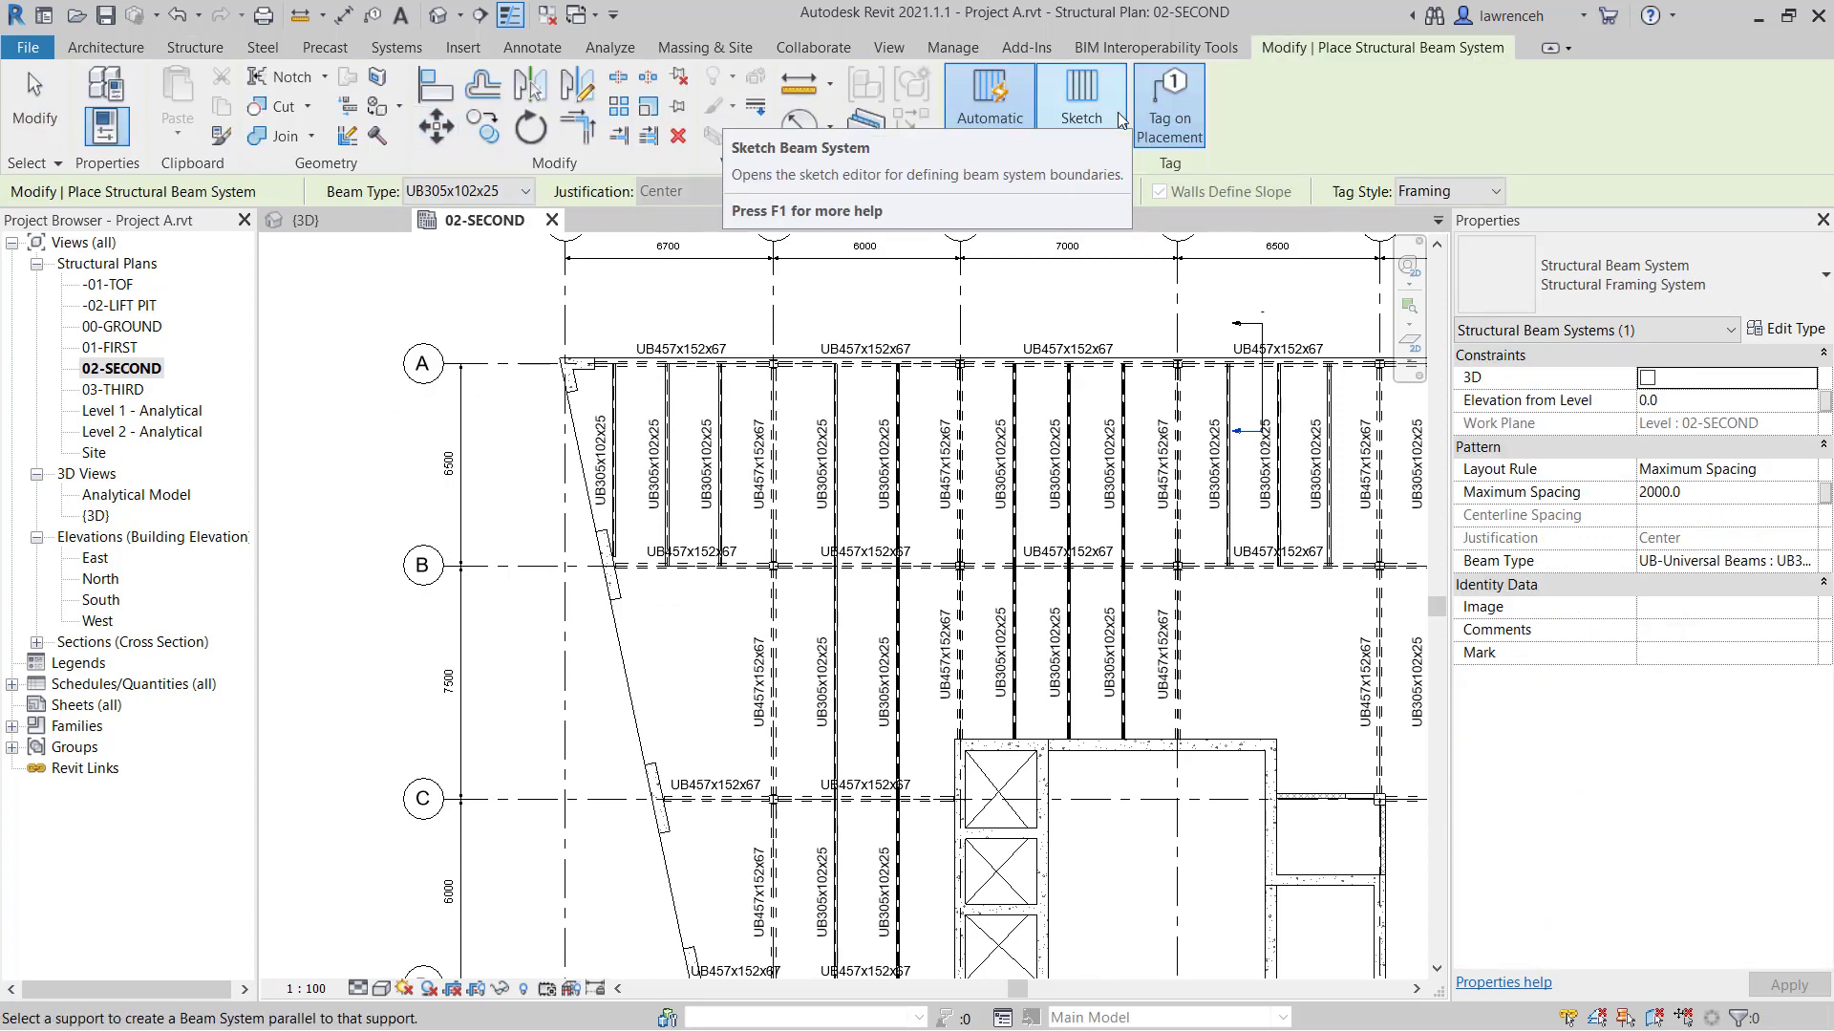
click(1082, 105)
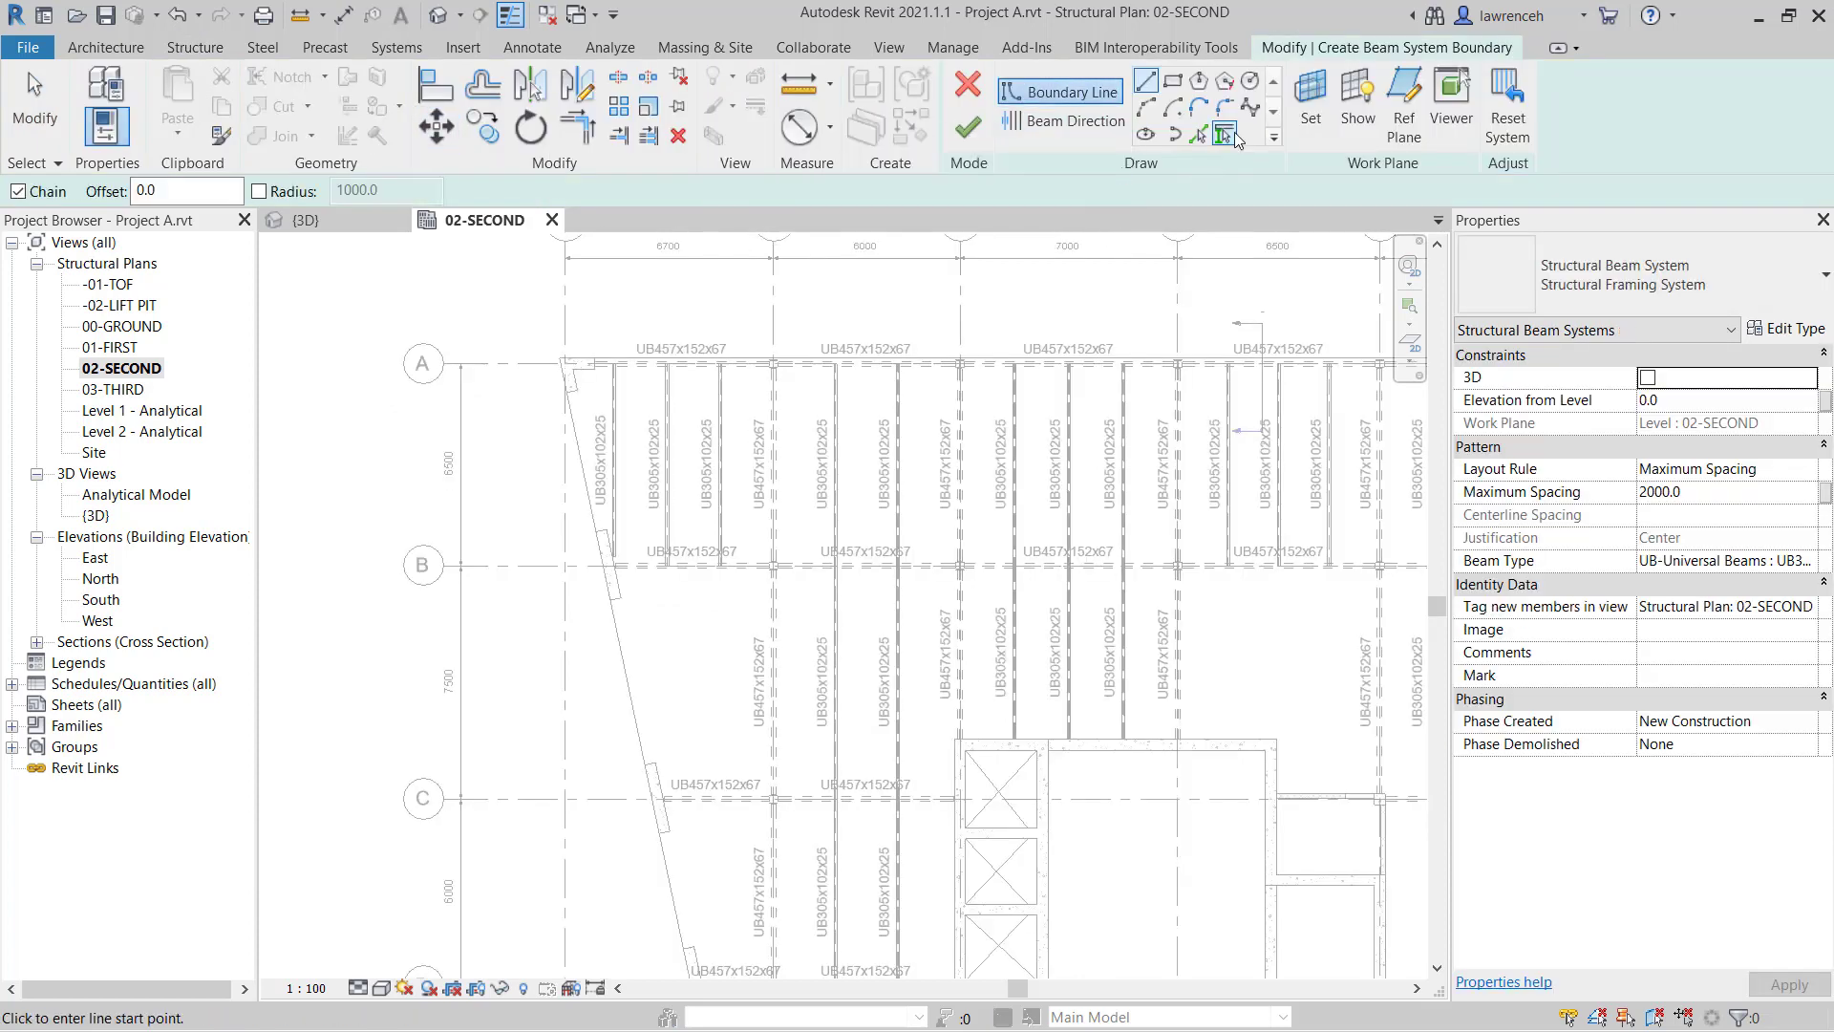
click(1224, 134)
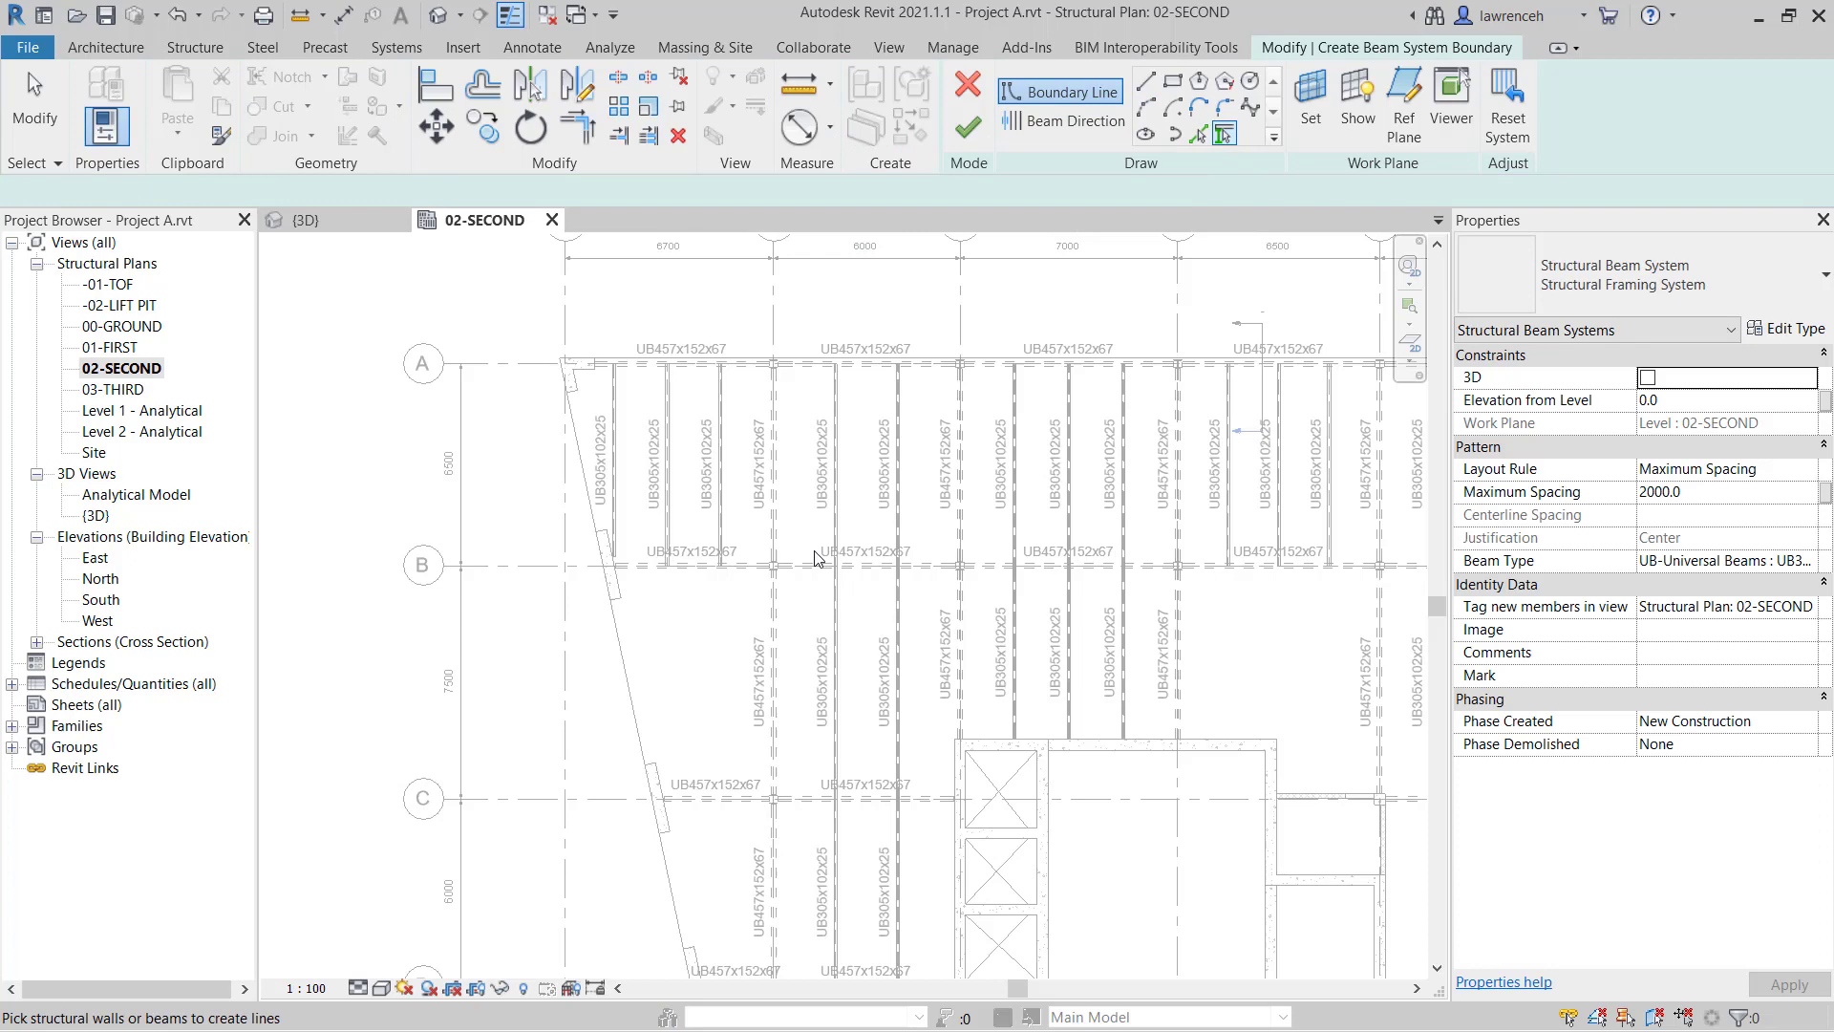
click(754, 571)
click(751, 723)
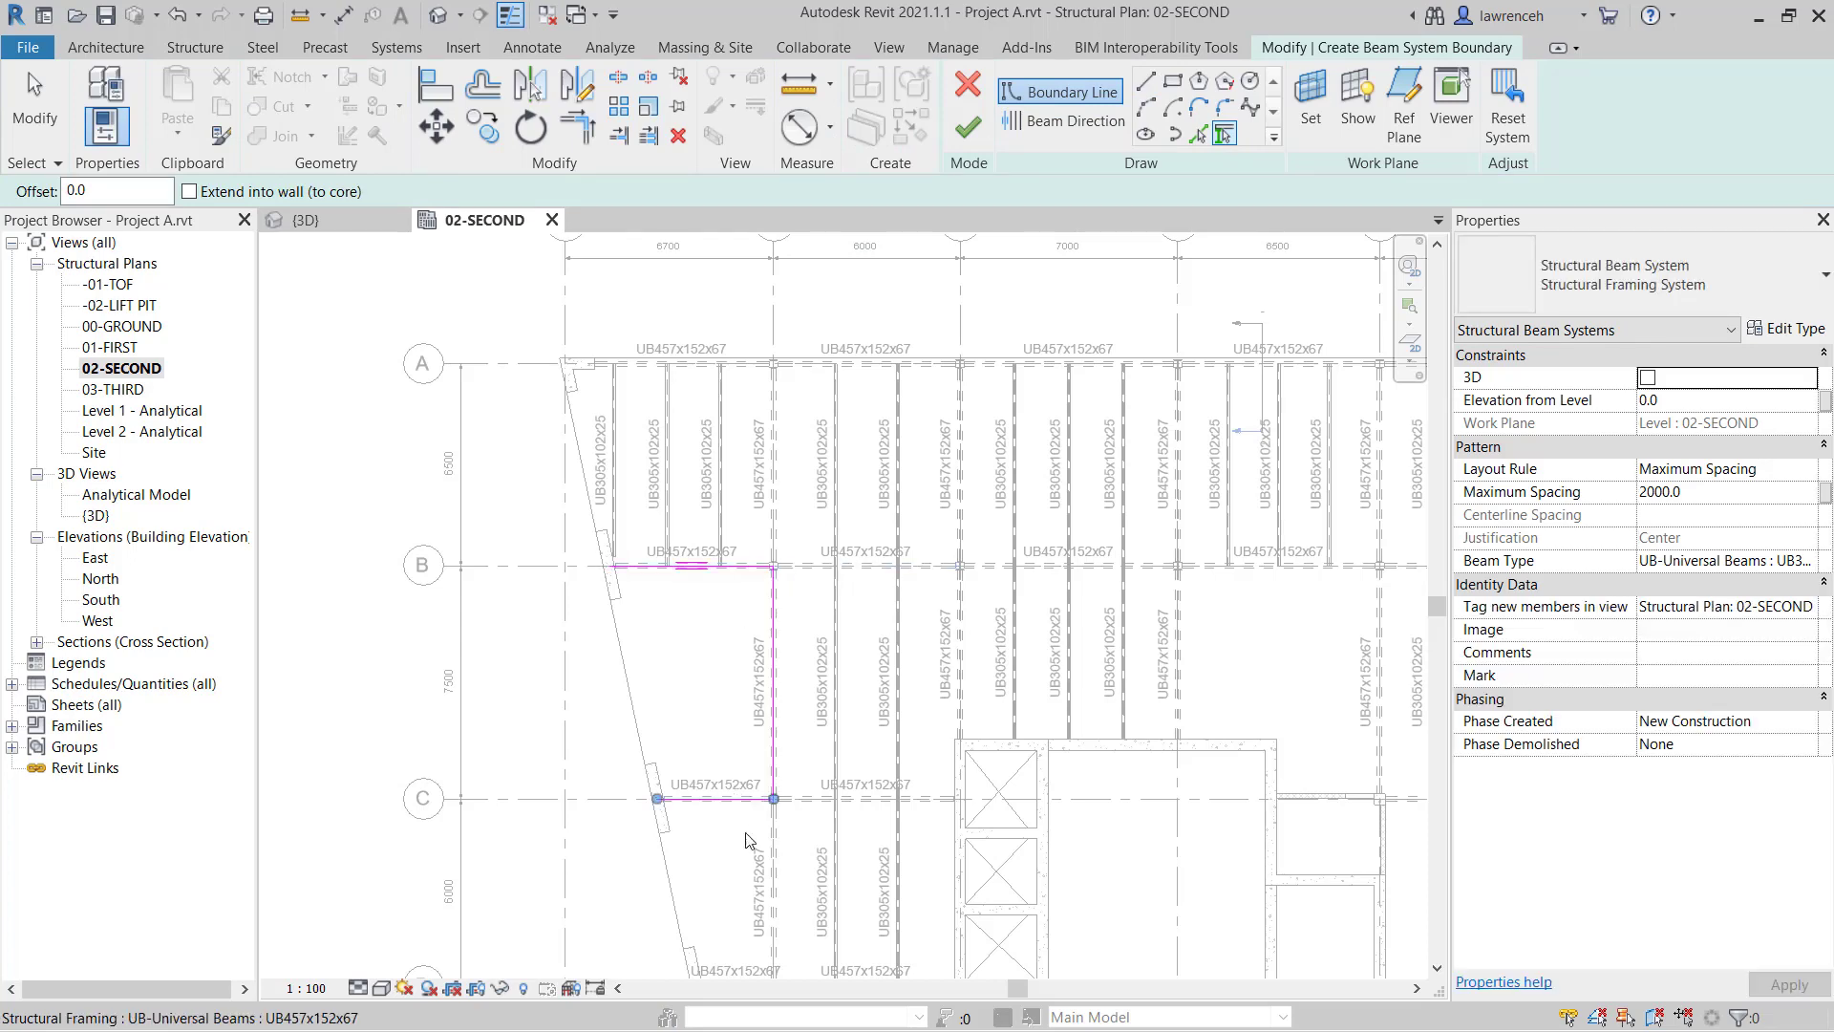
scroll(726, 707, up, 3)
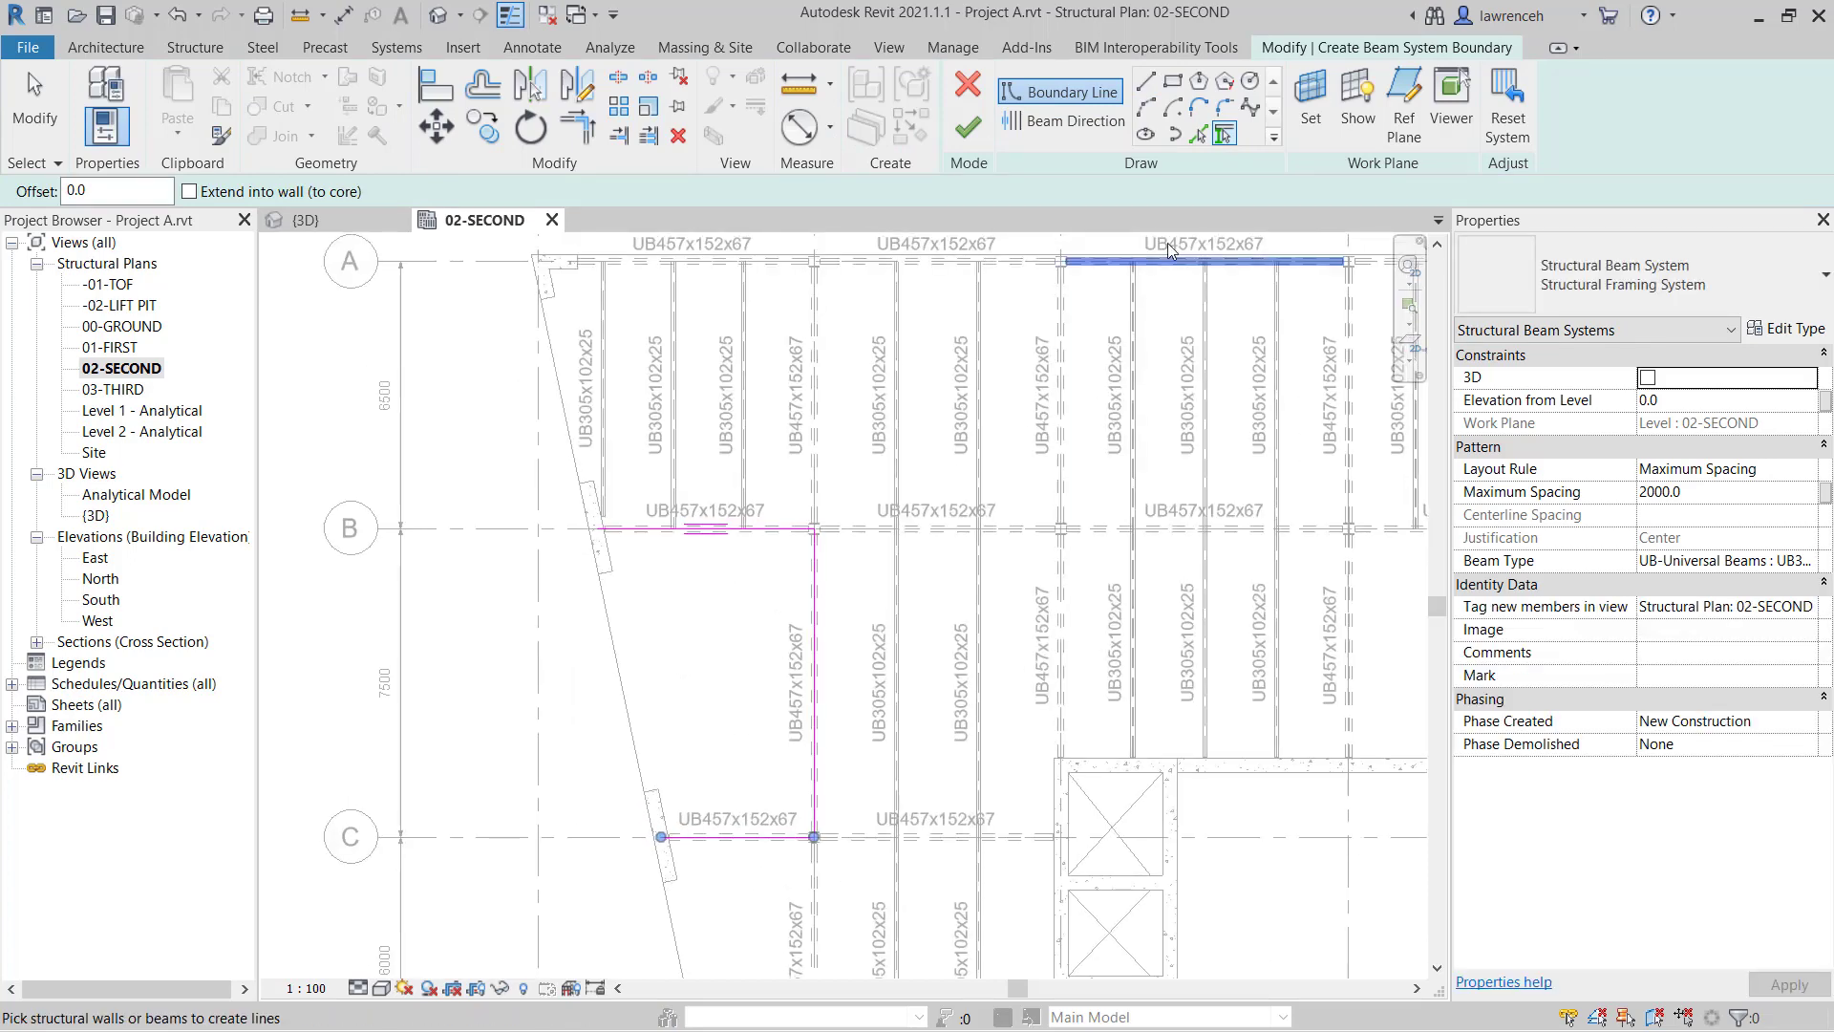
- Set the beam direction of the B–C bay sketch parallel to the boundary line on grid 2
click(1030, 122)
click(815, 544)
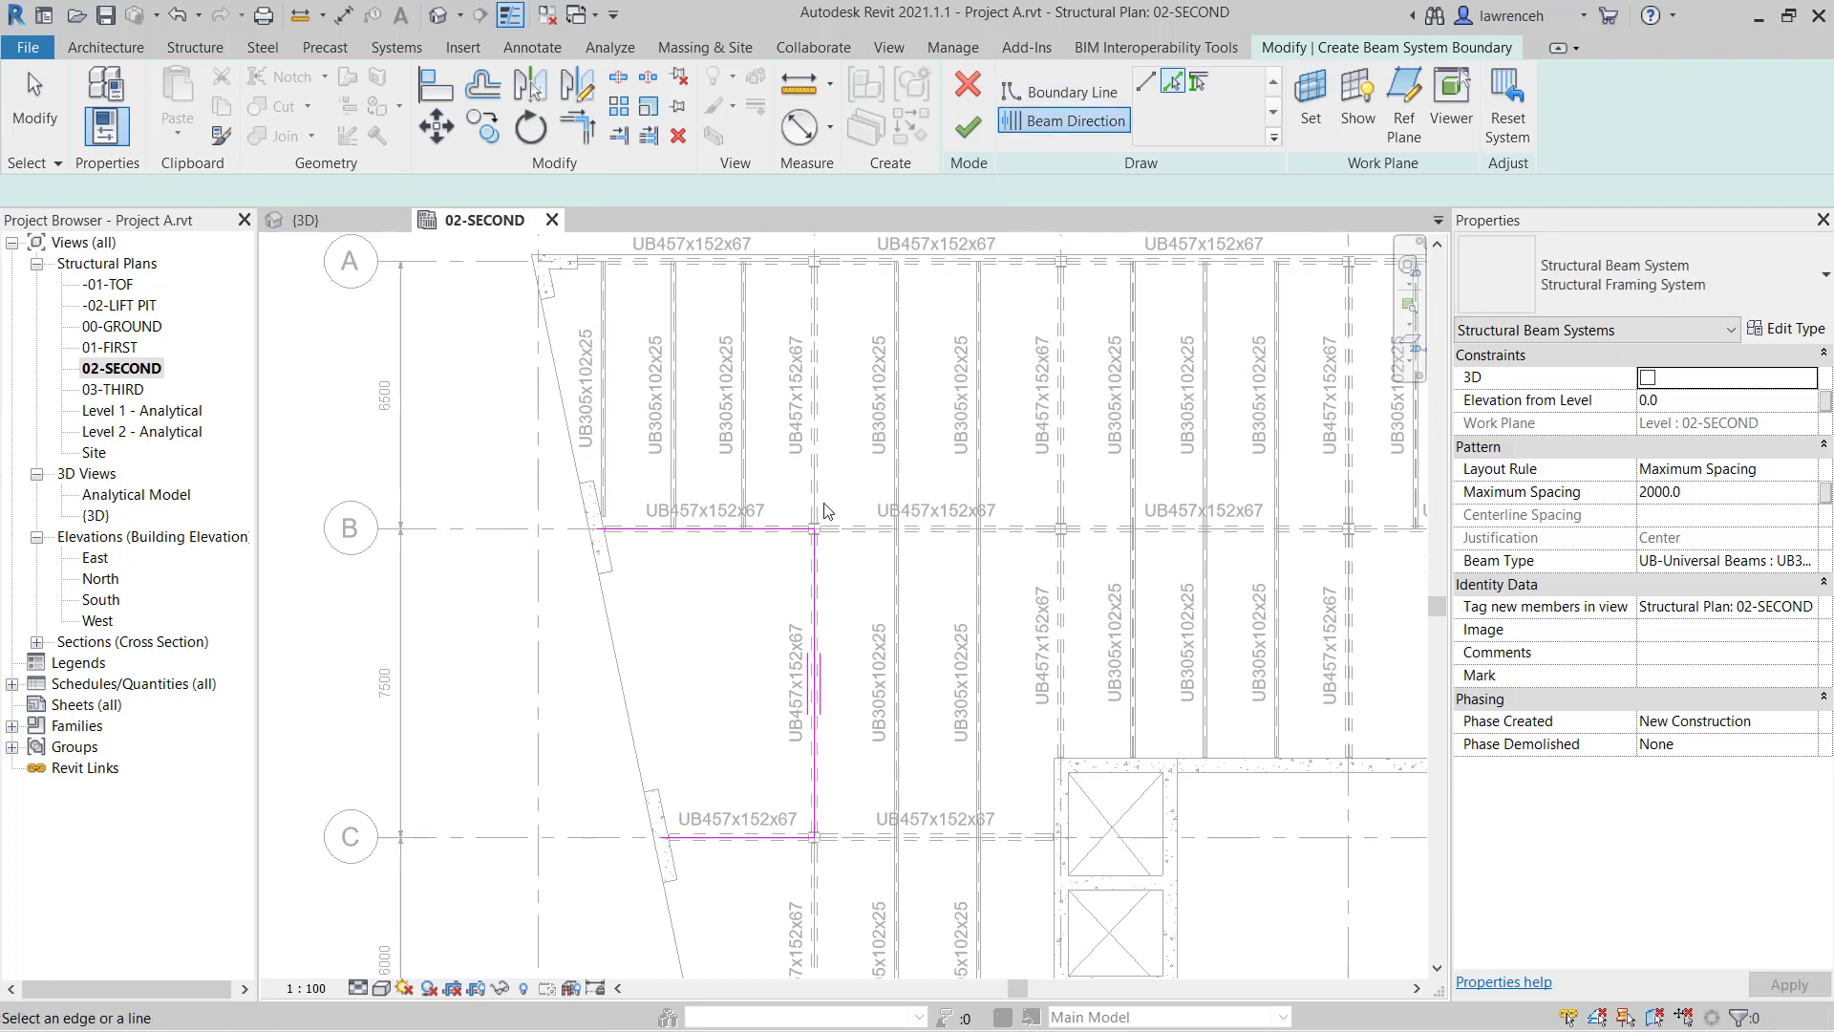
click(1099, 121)
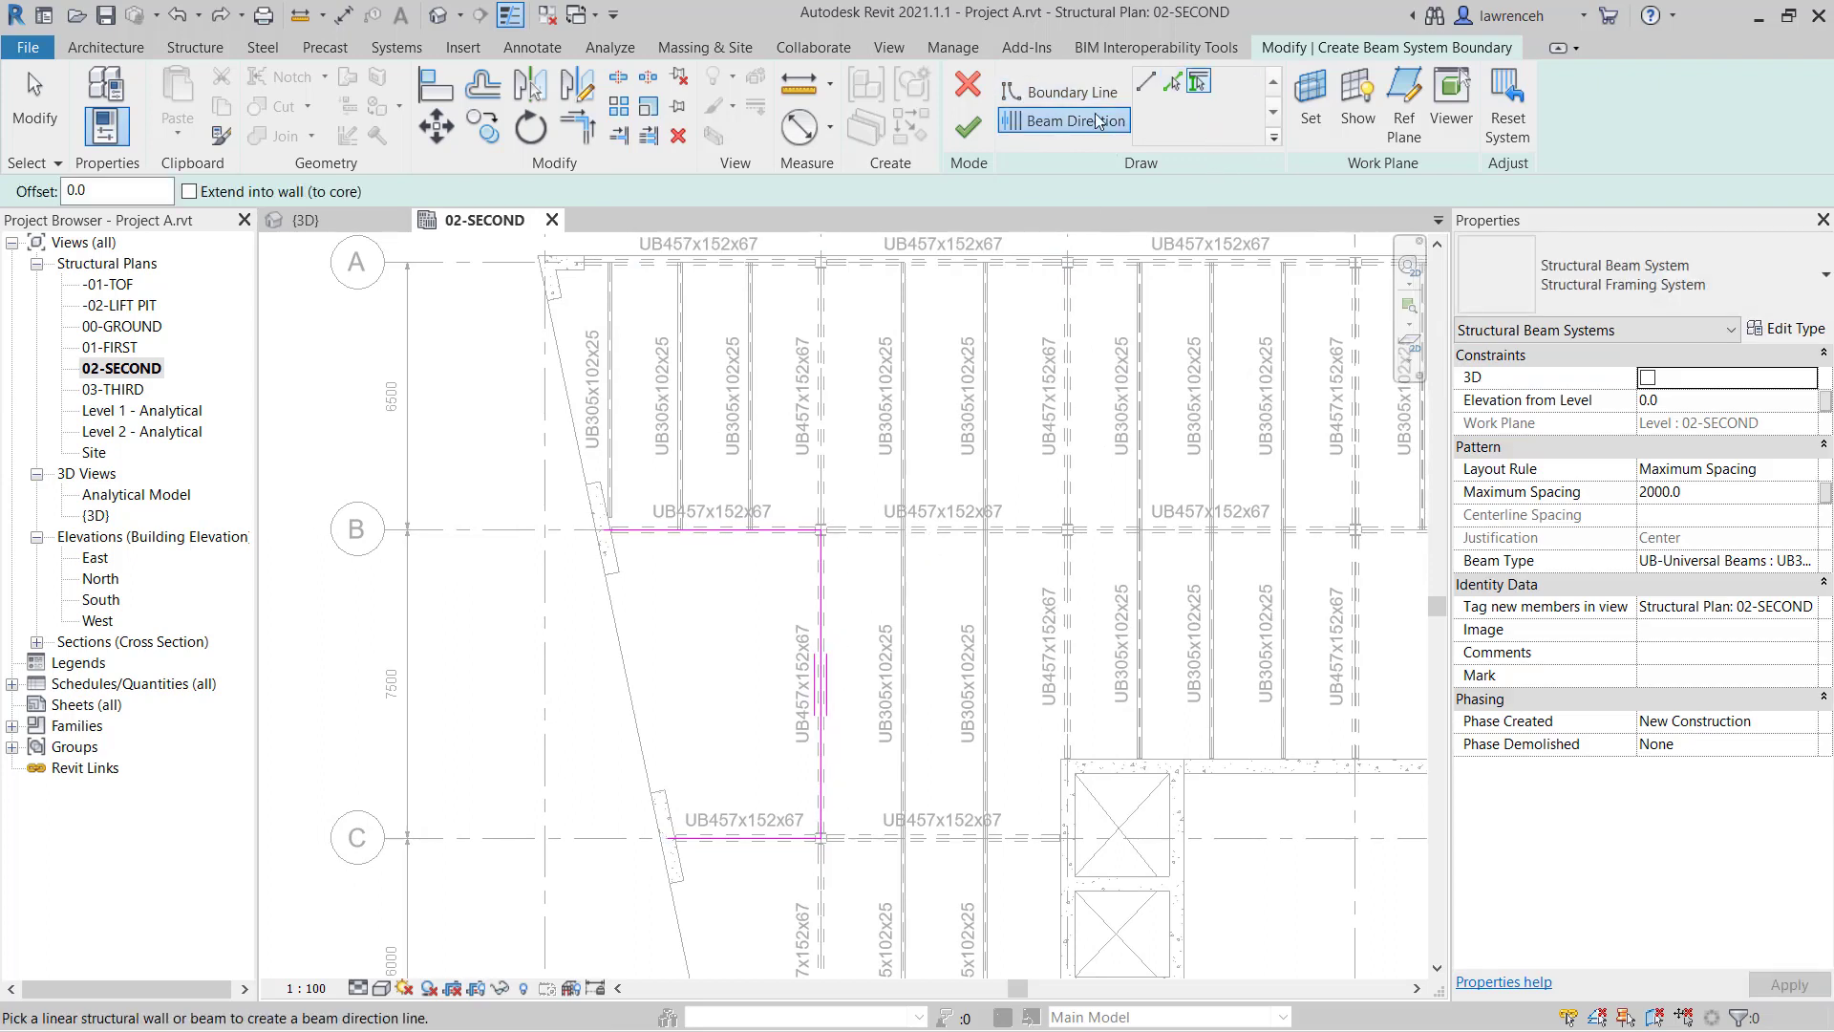
- Pick the sloping edge as the remaining boundary line, trim it to the lines on grids B and C, and finish the beam system
click(1082, 93)
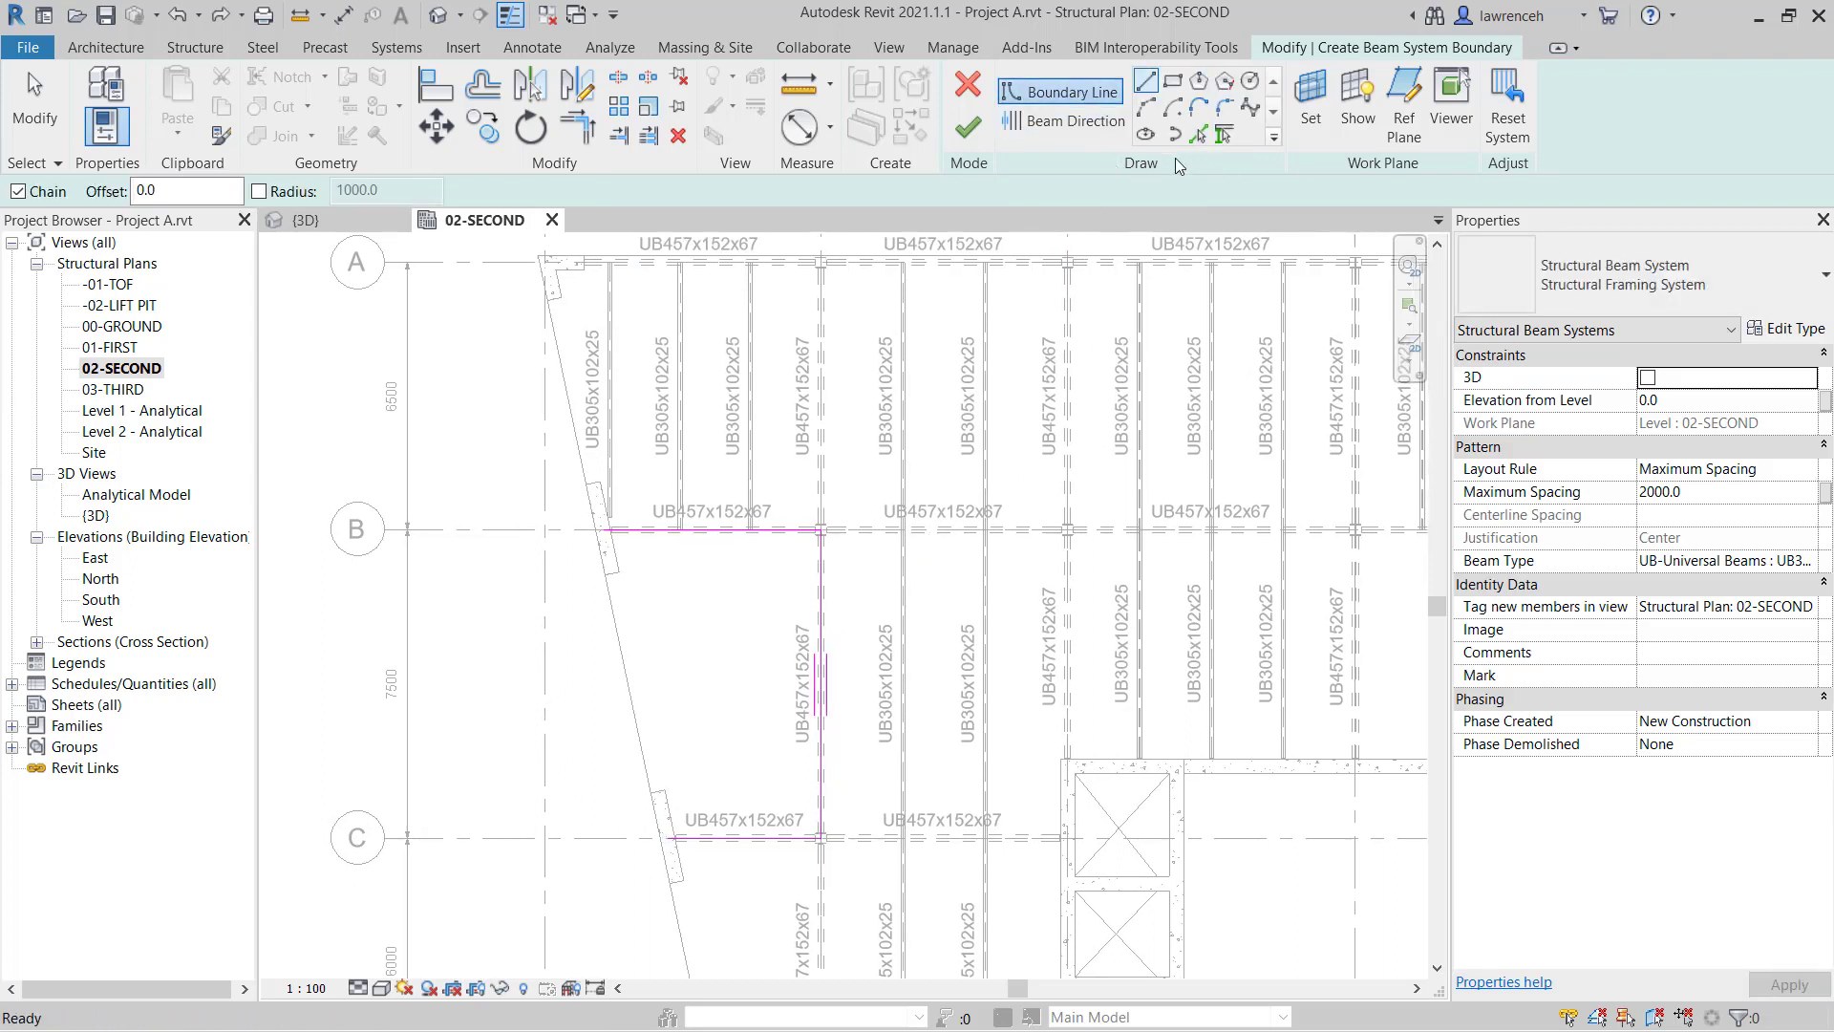
click(1198, 135)
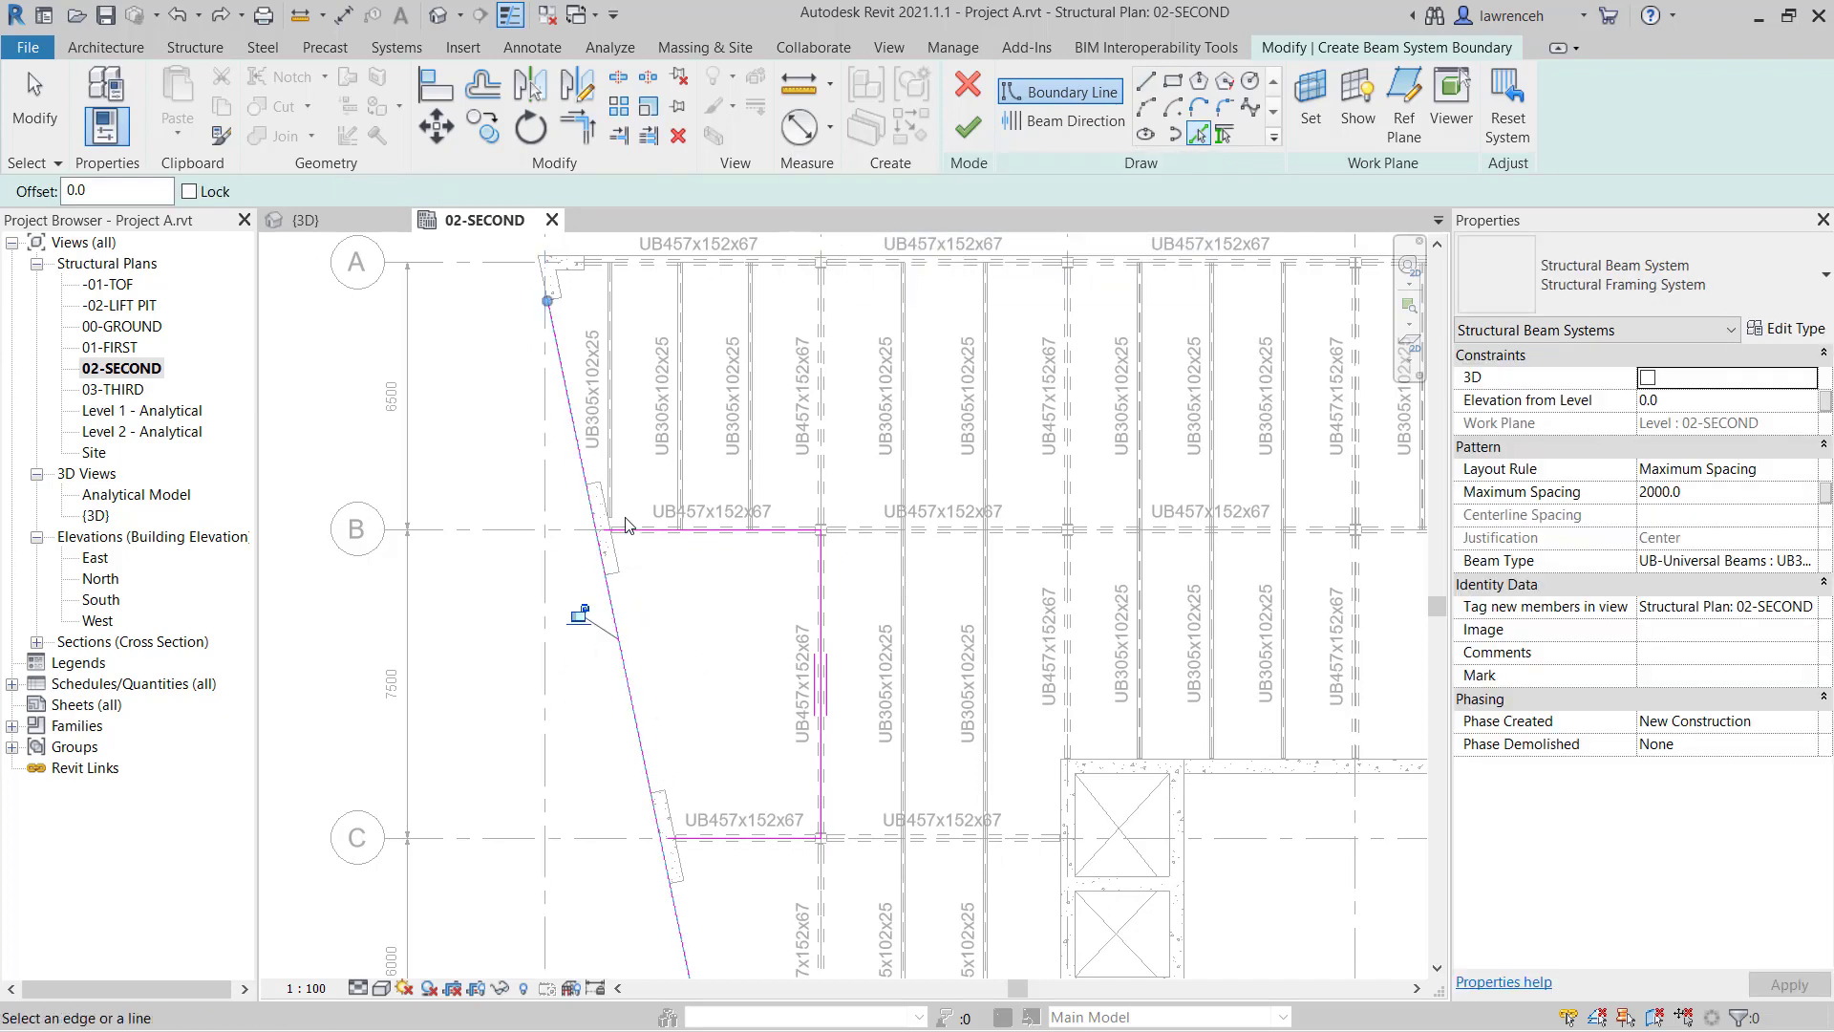
click(586, 134)
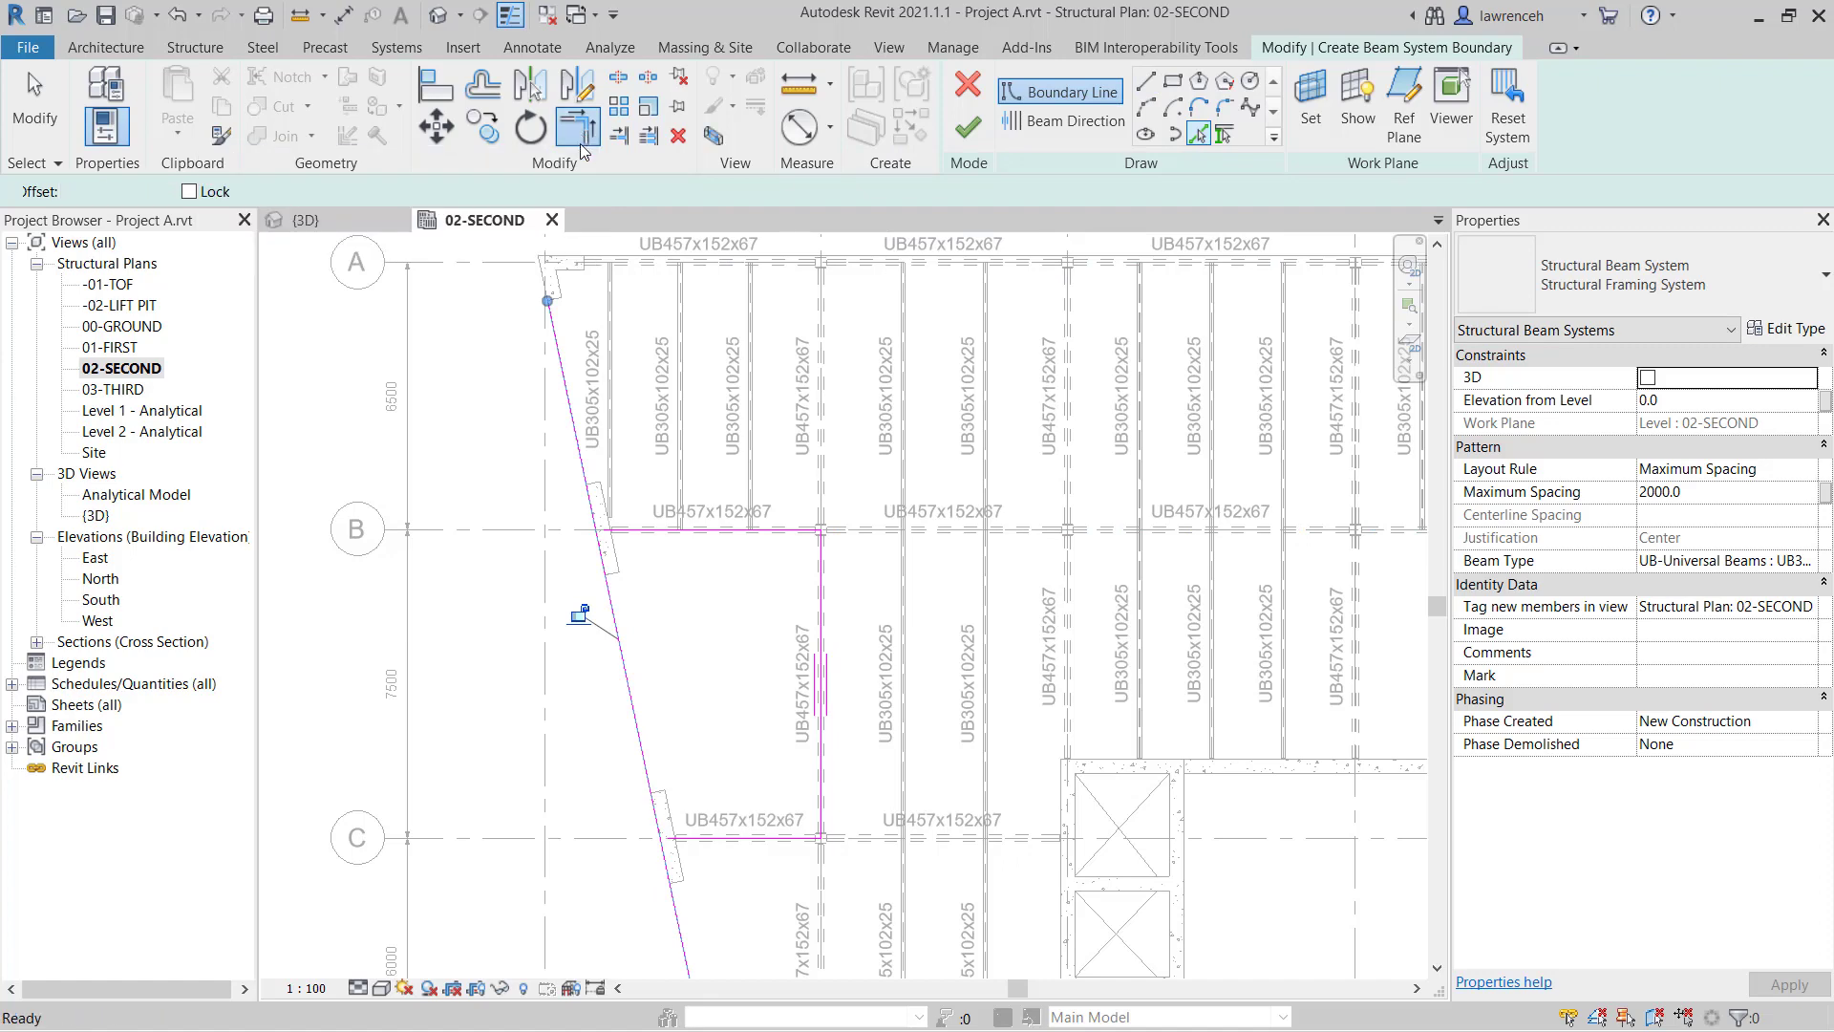
click(616, 594)
click(675, 529)
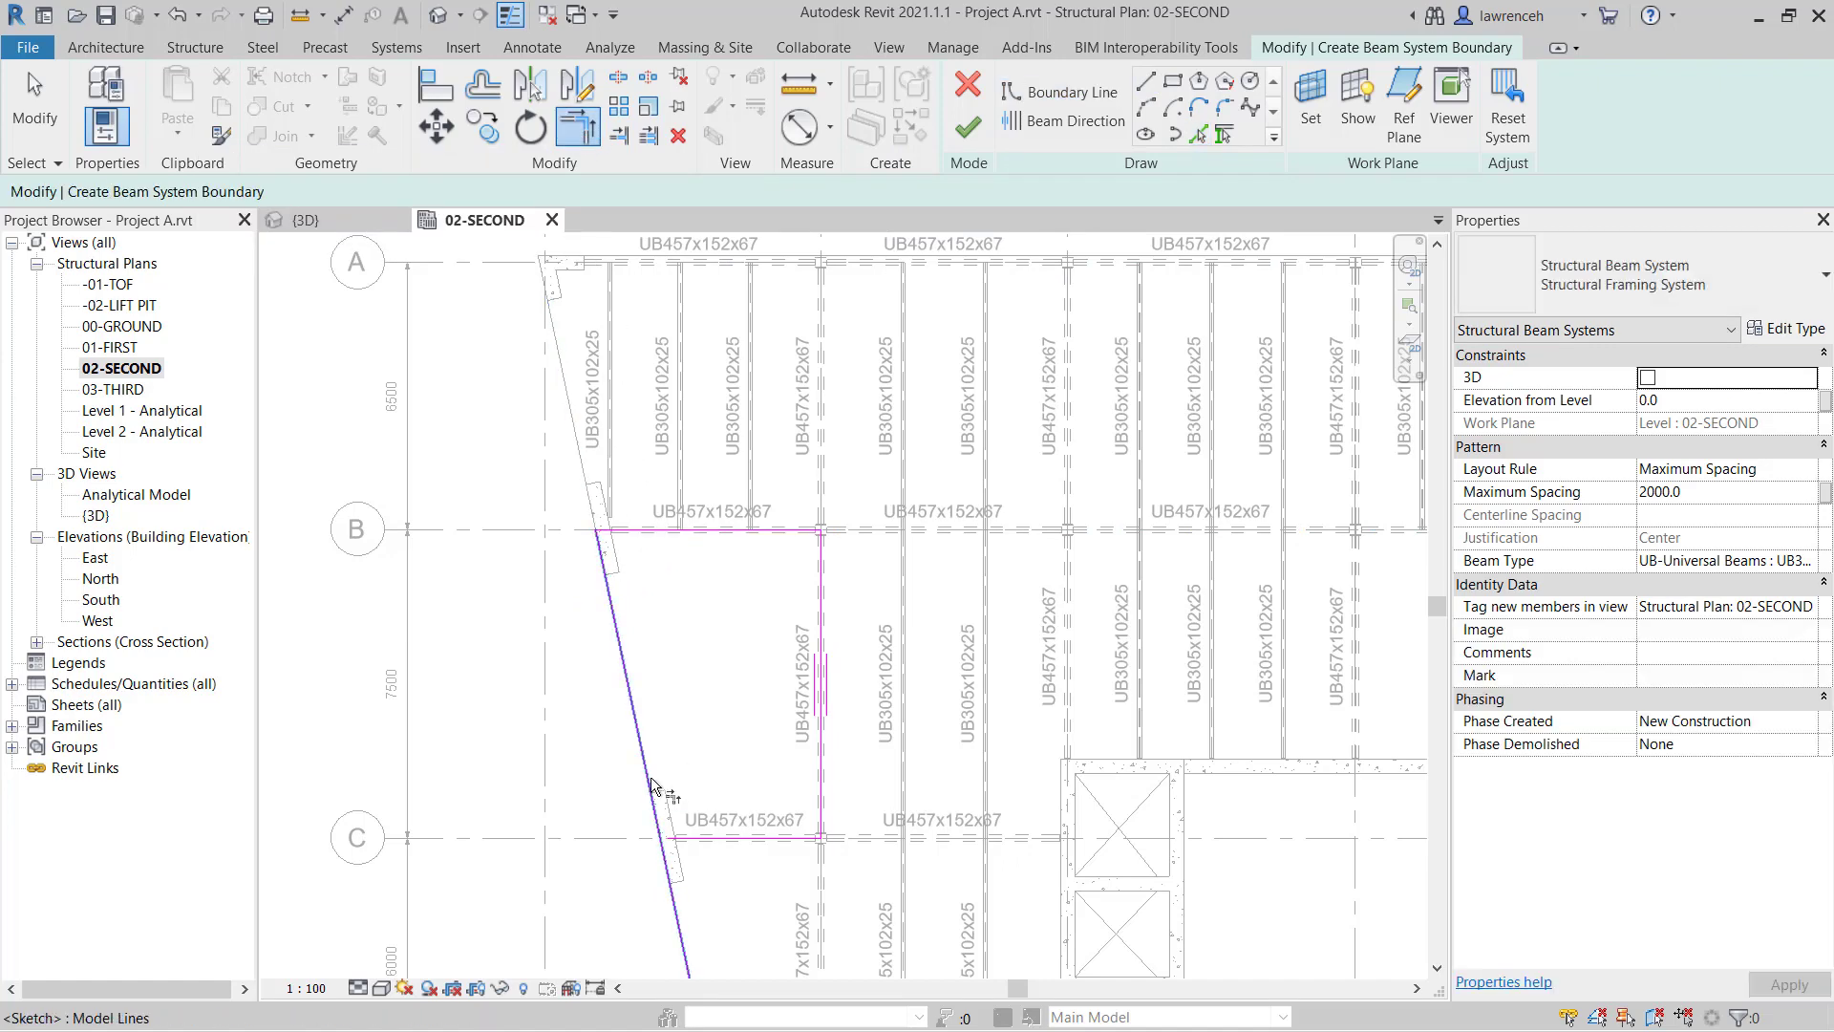
click(653, 791)
click(725, 843)
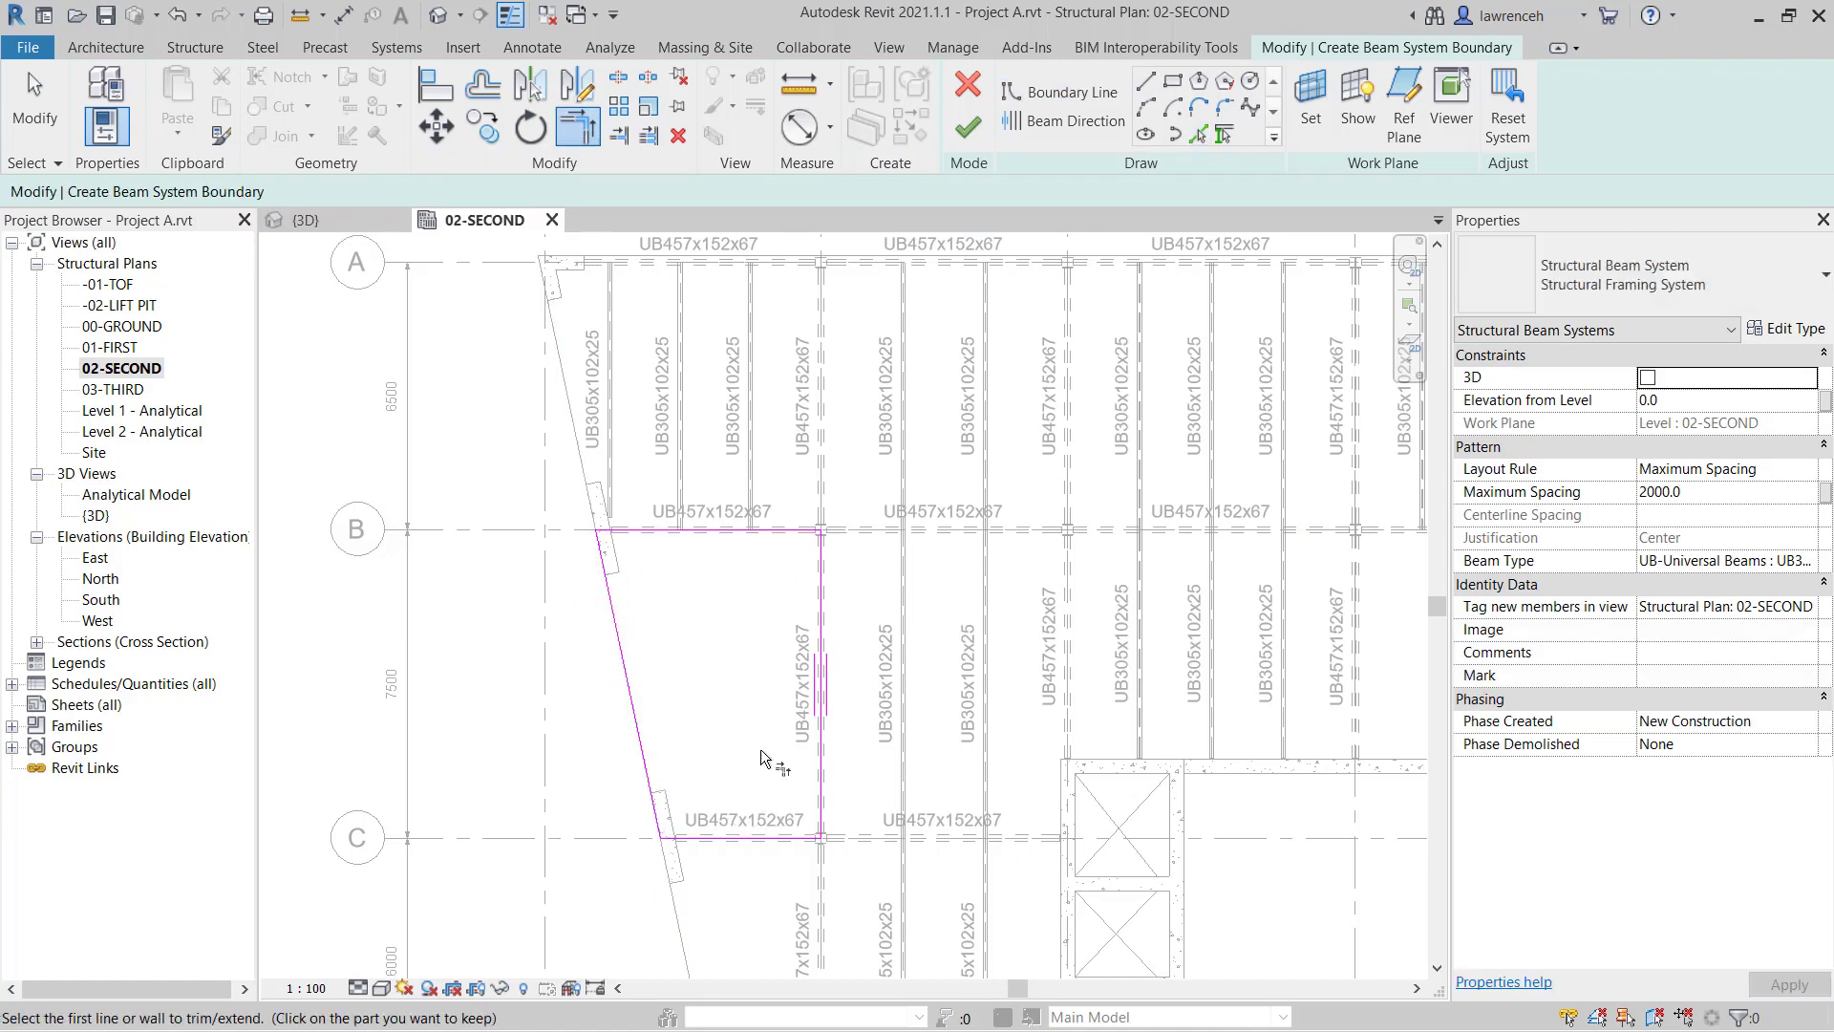
click(969, 128)
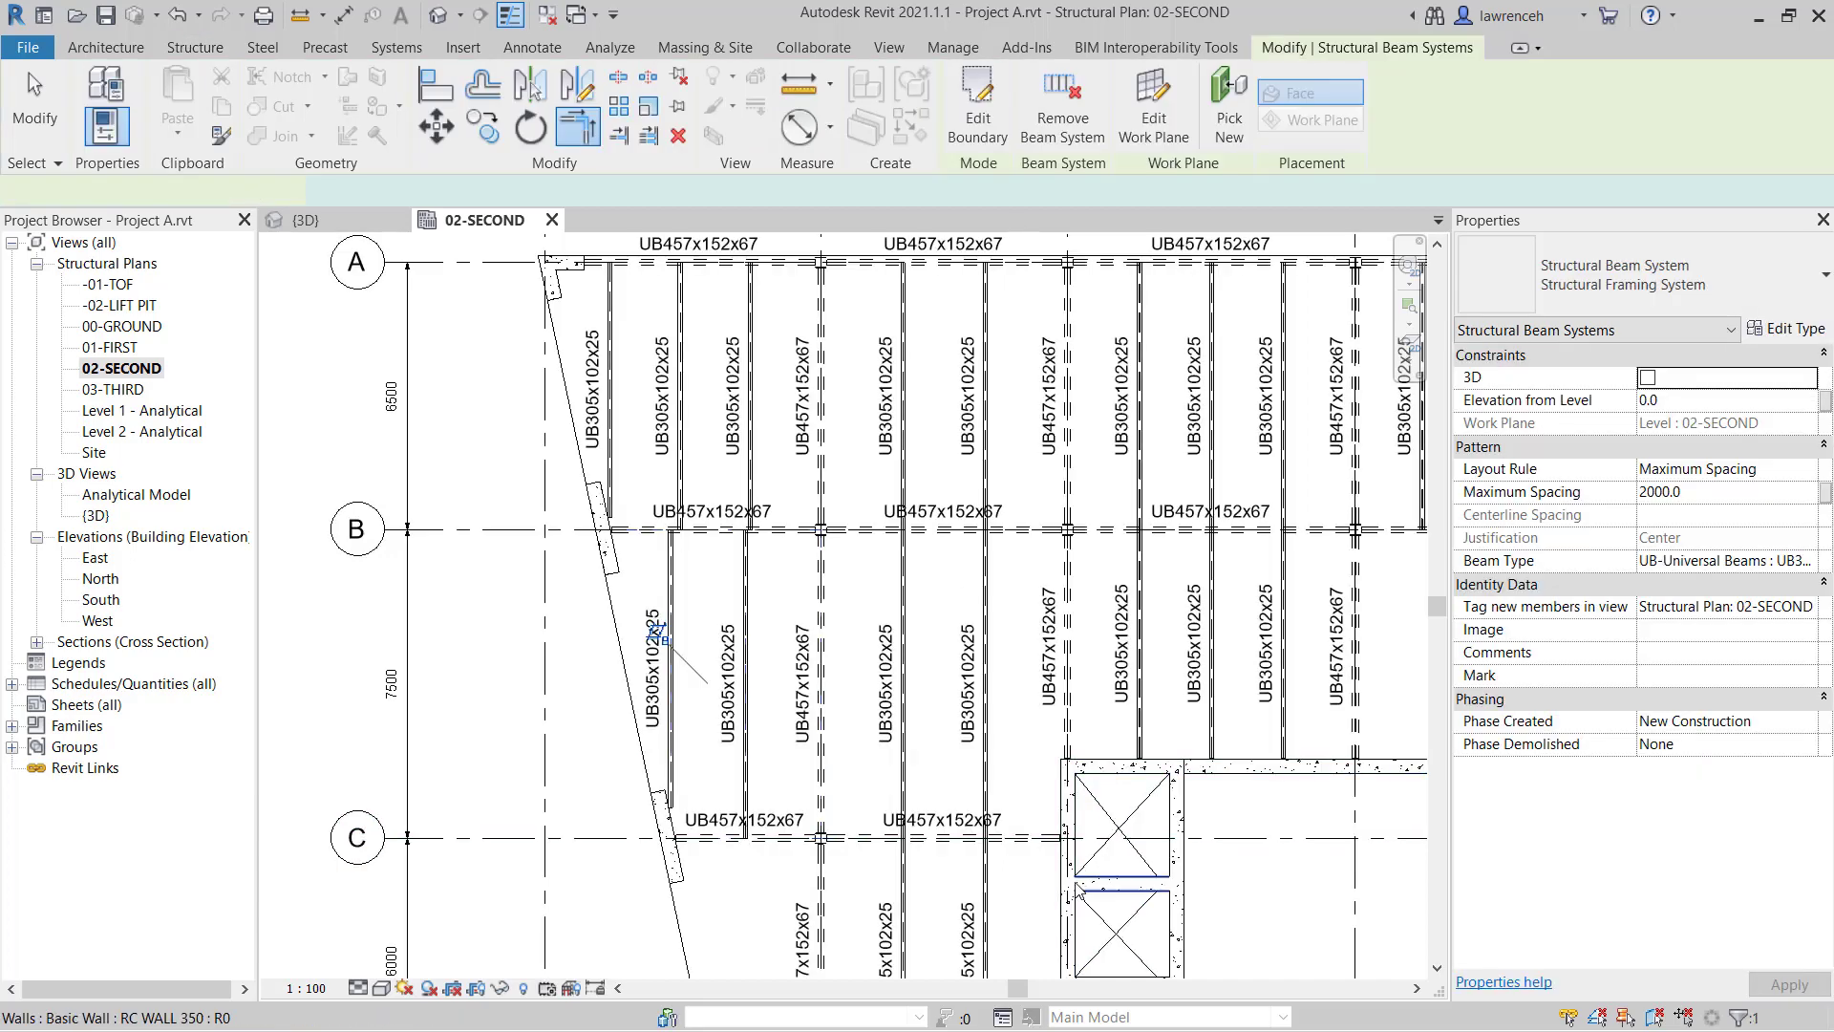
middle_drag(1086, 826, 1040, 499)
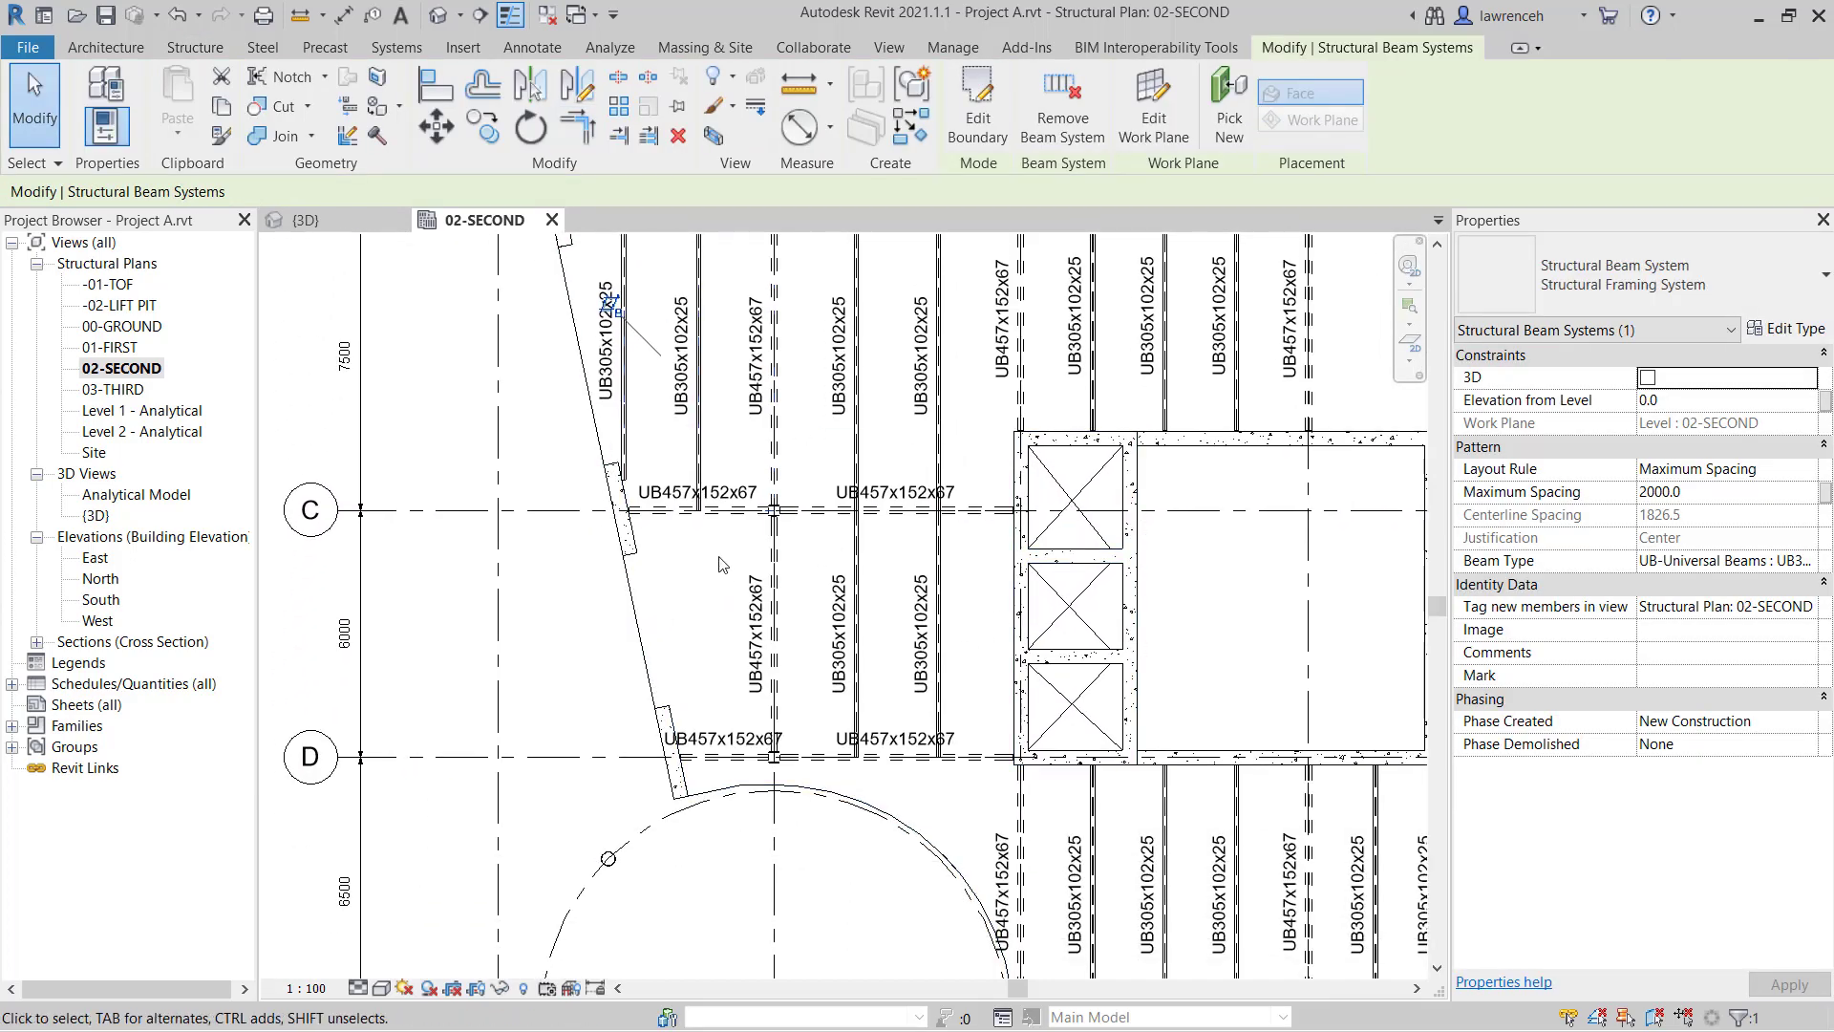
- Start another sketched beam system between grids C and D beside the sloping edge, picking the beams on D, 2 and C as boundary lines
key(Escape)
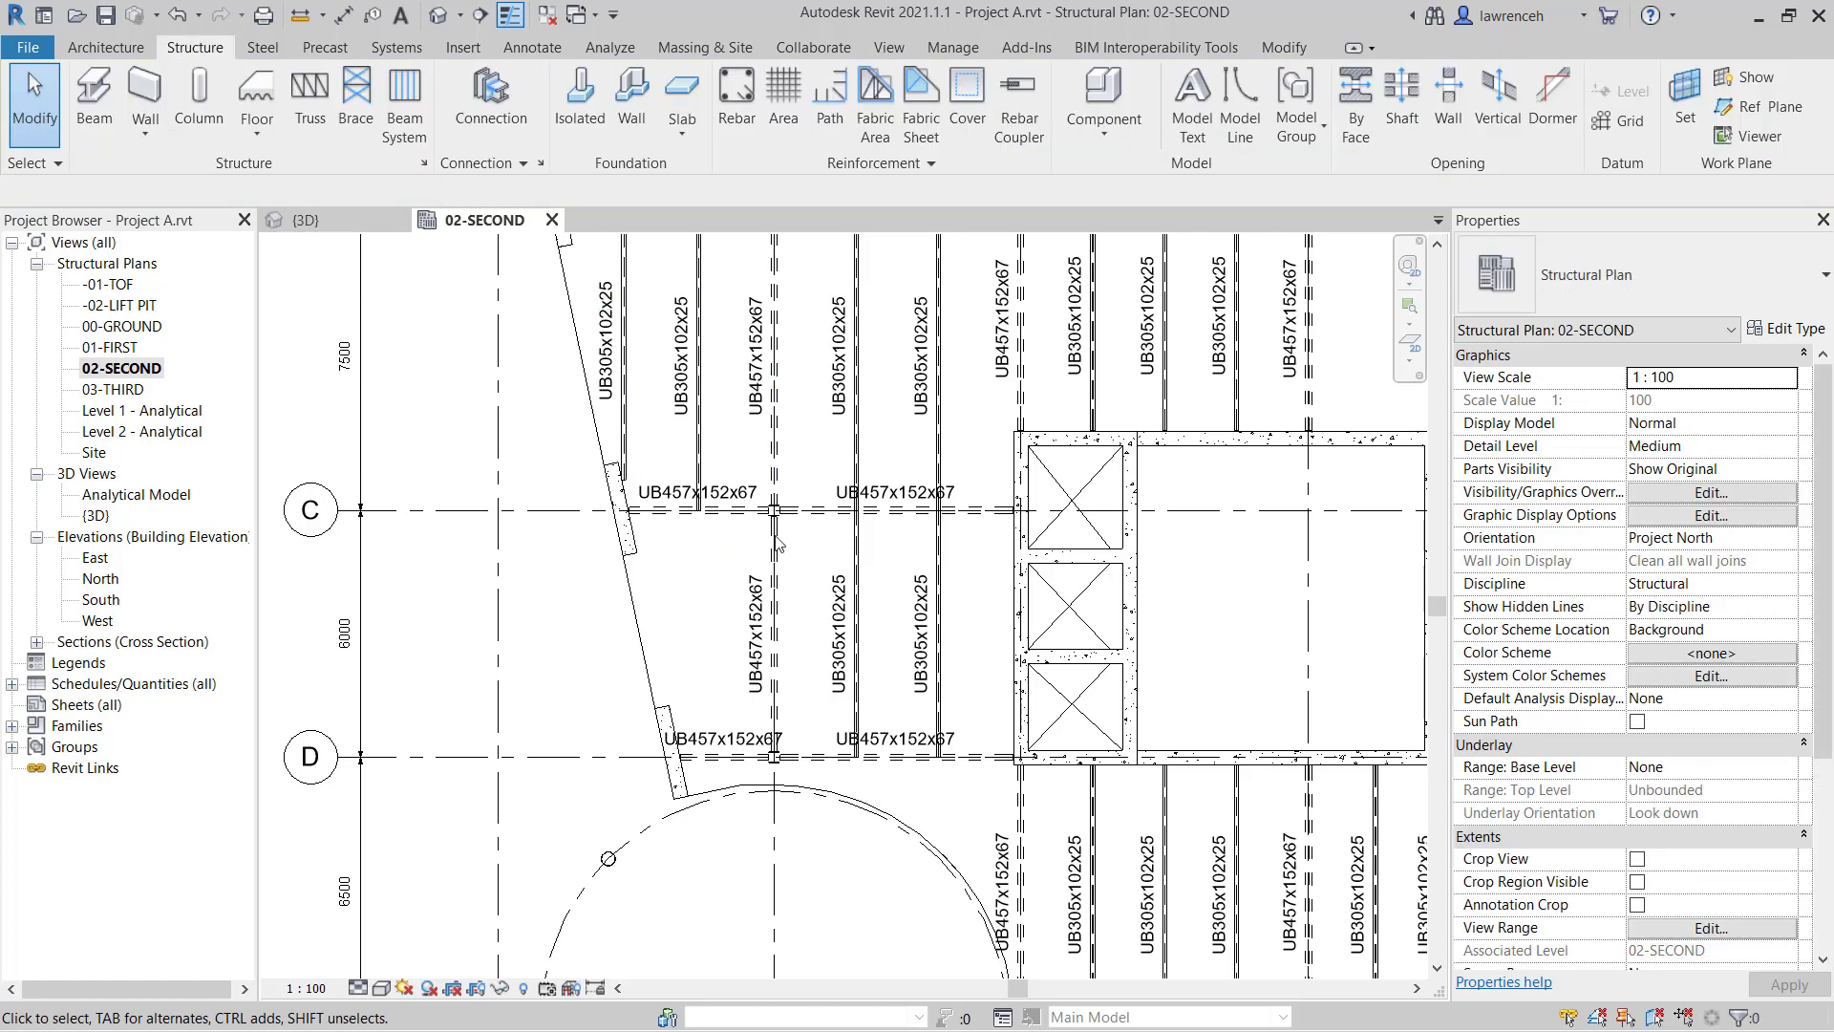
click(404, 103)
click(1082, 107)
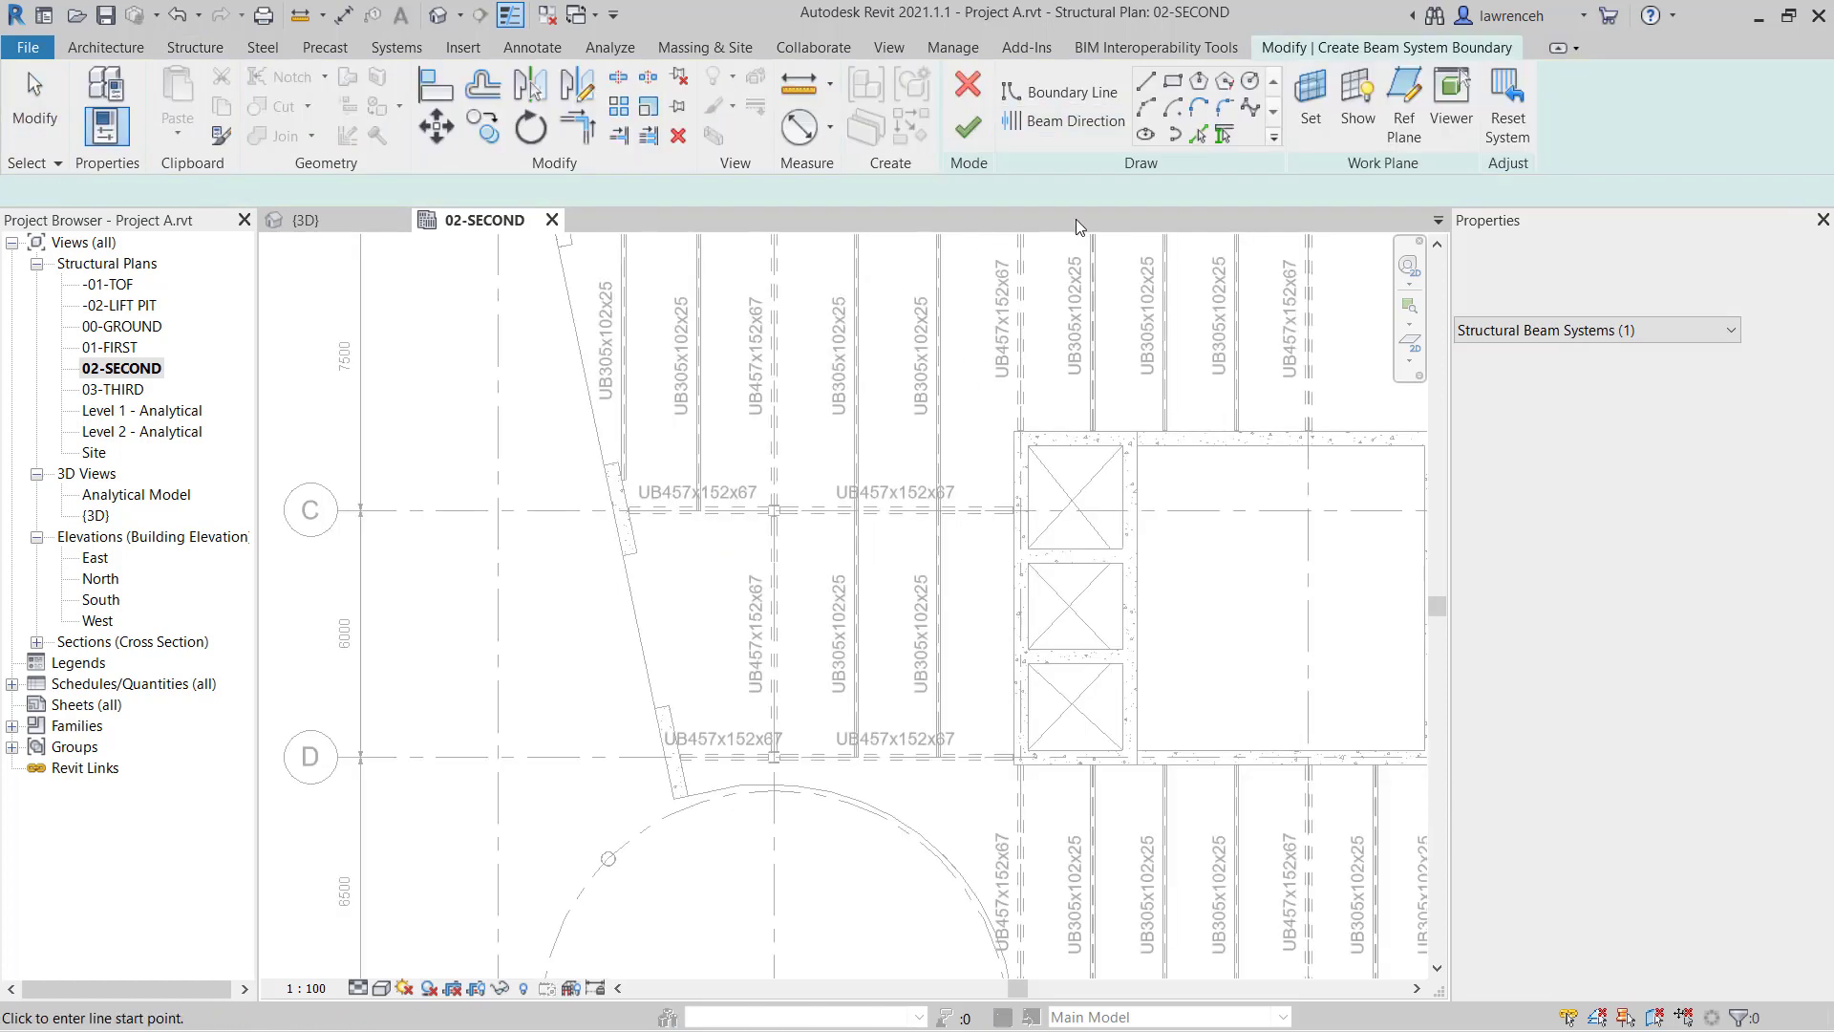
click(1224, 134)
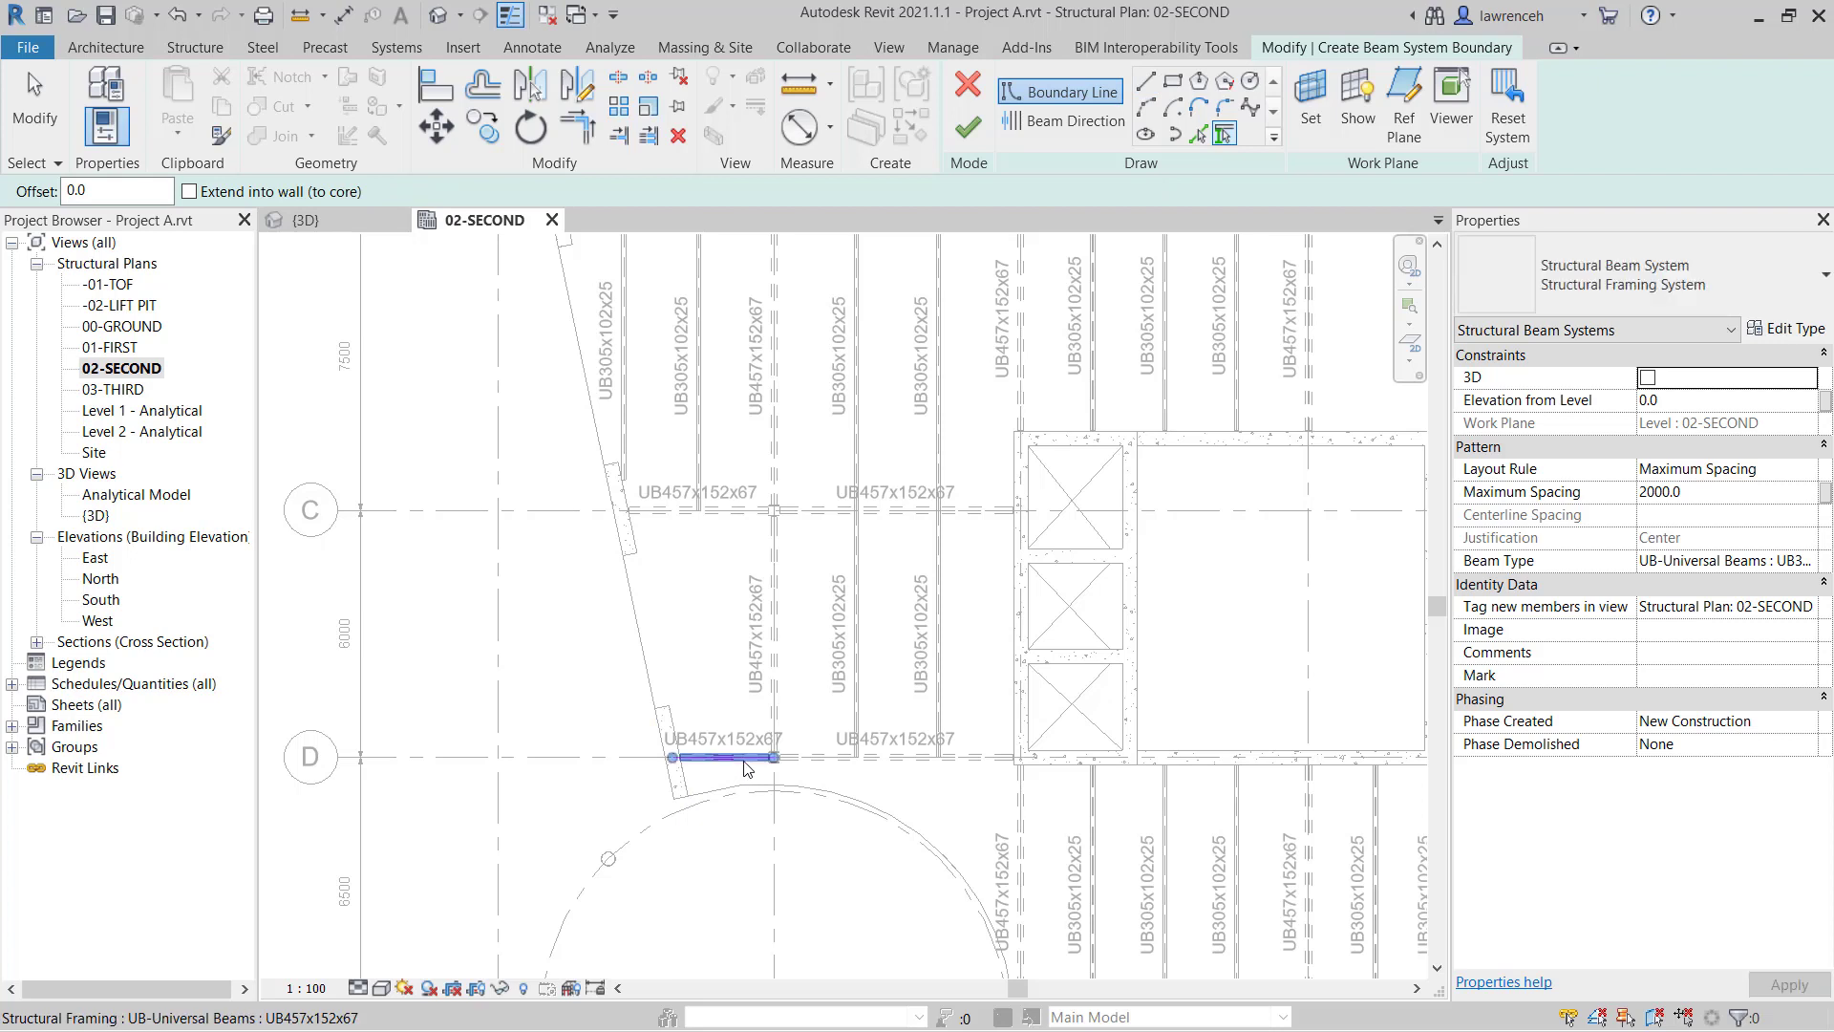
click(778, 587)
click(712, 511)
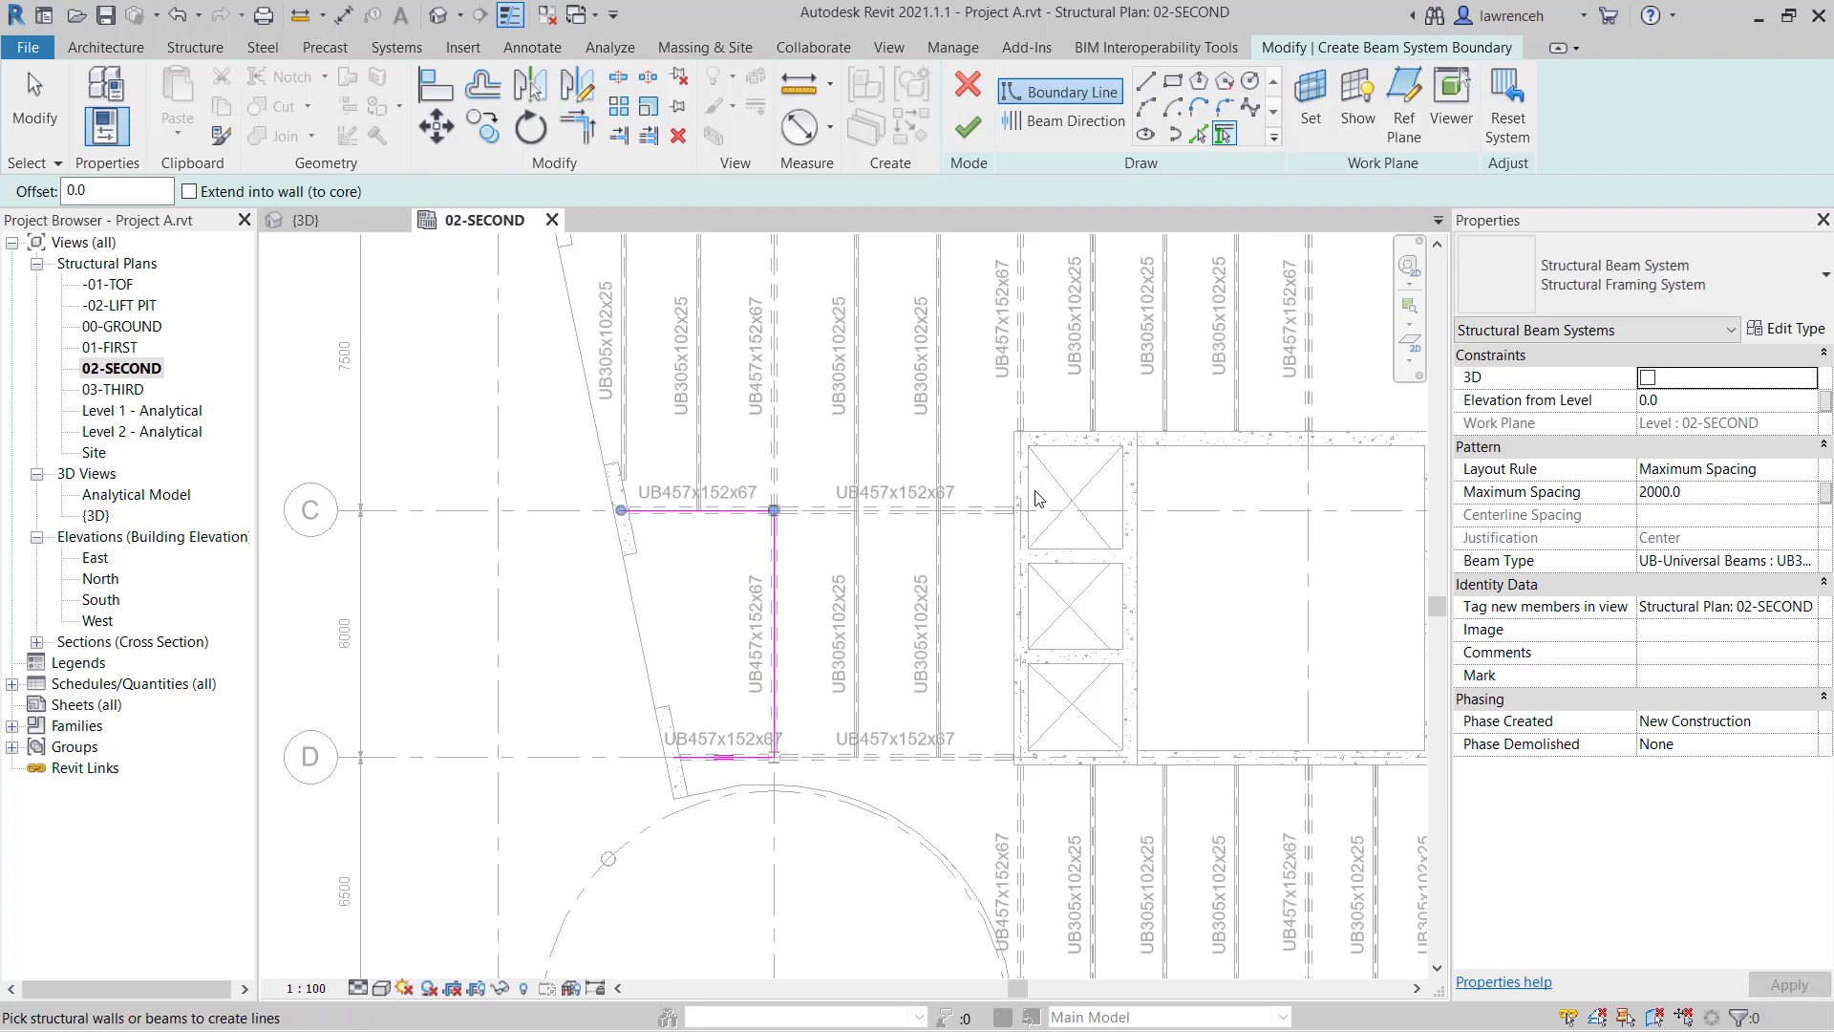
- Pick the sloping edge as the remaining boundary line and set the C–D bay's beam direction parallel to the line on grid 2
click(1200, 136)
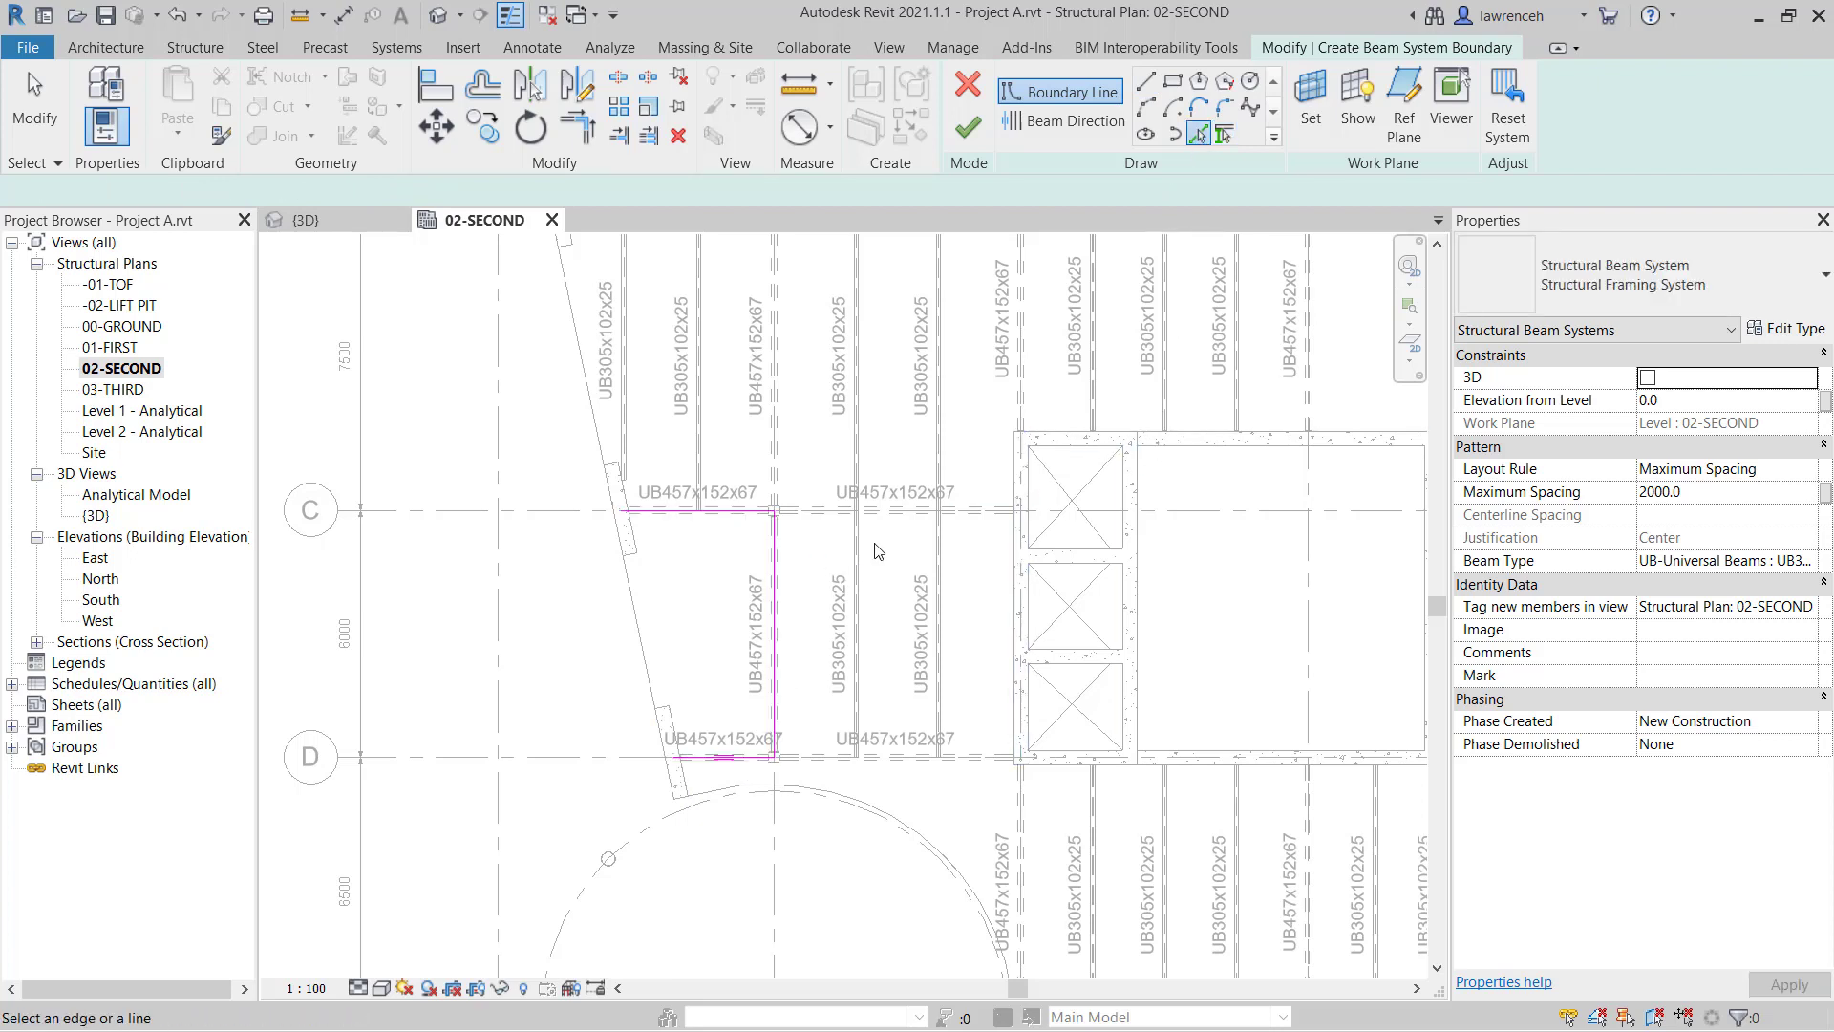
click(608, 478)
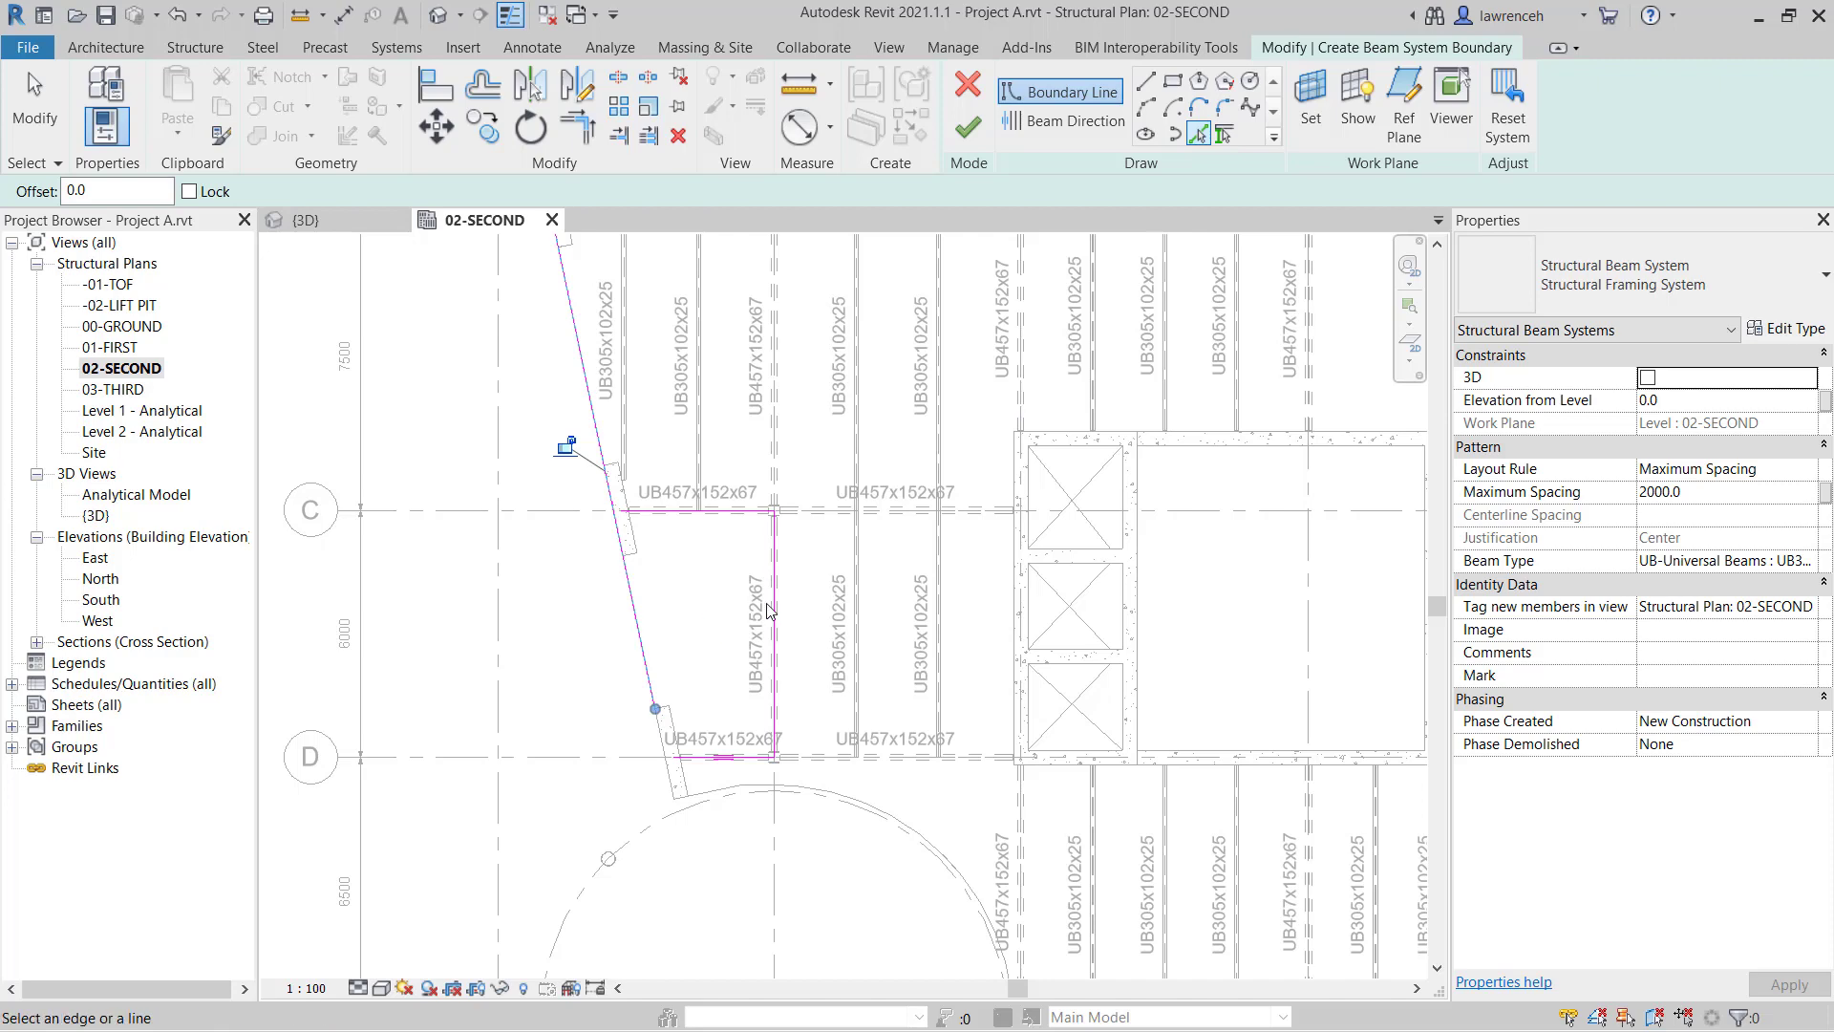
click(1089, 124)
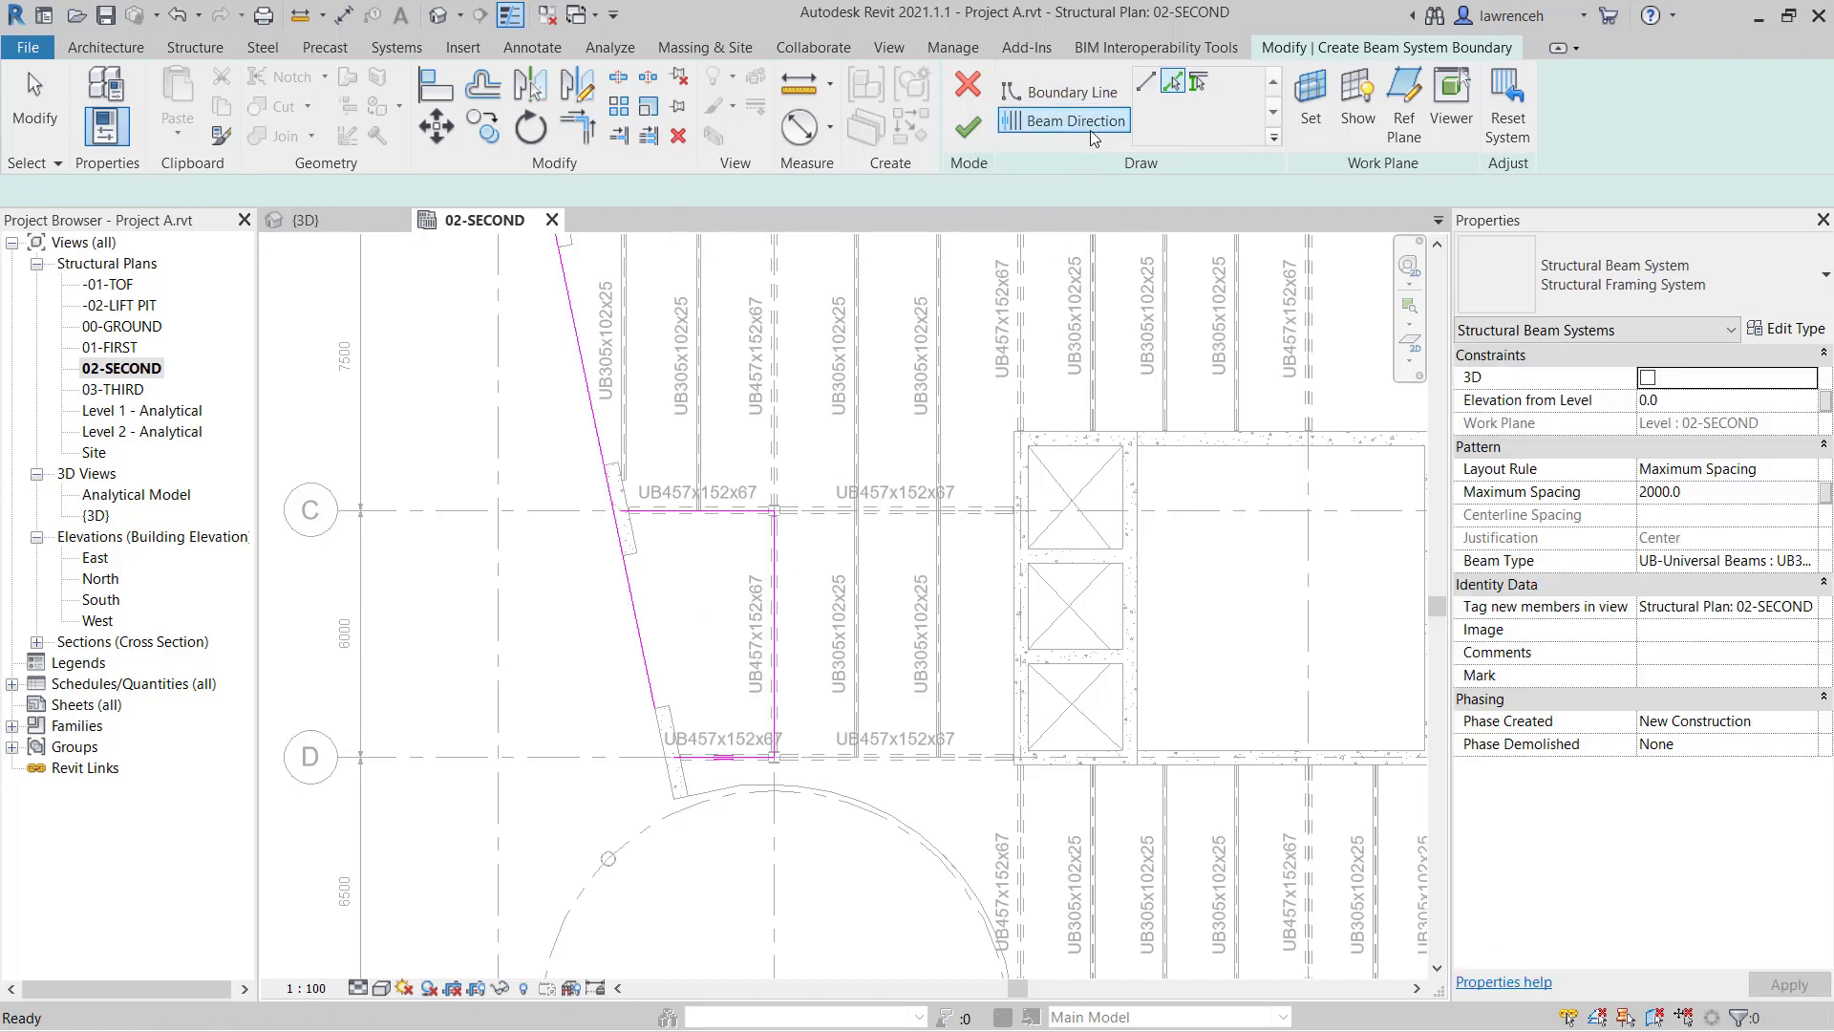
click(782, 604)
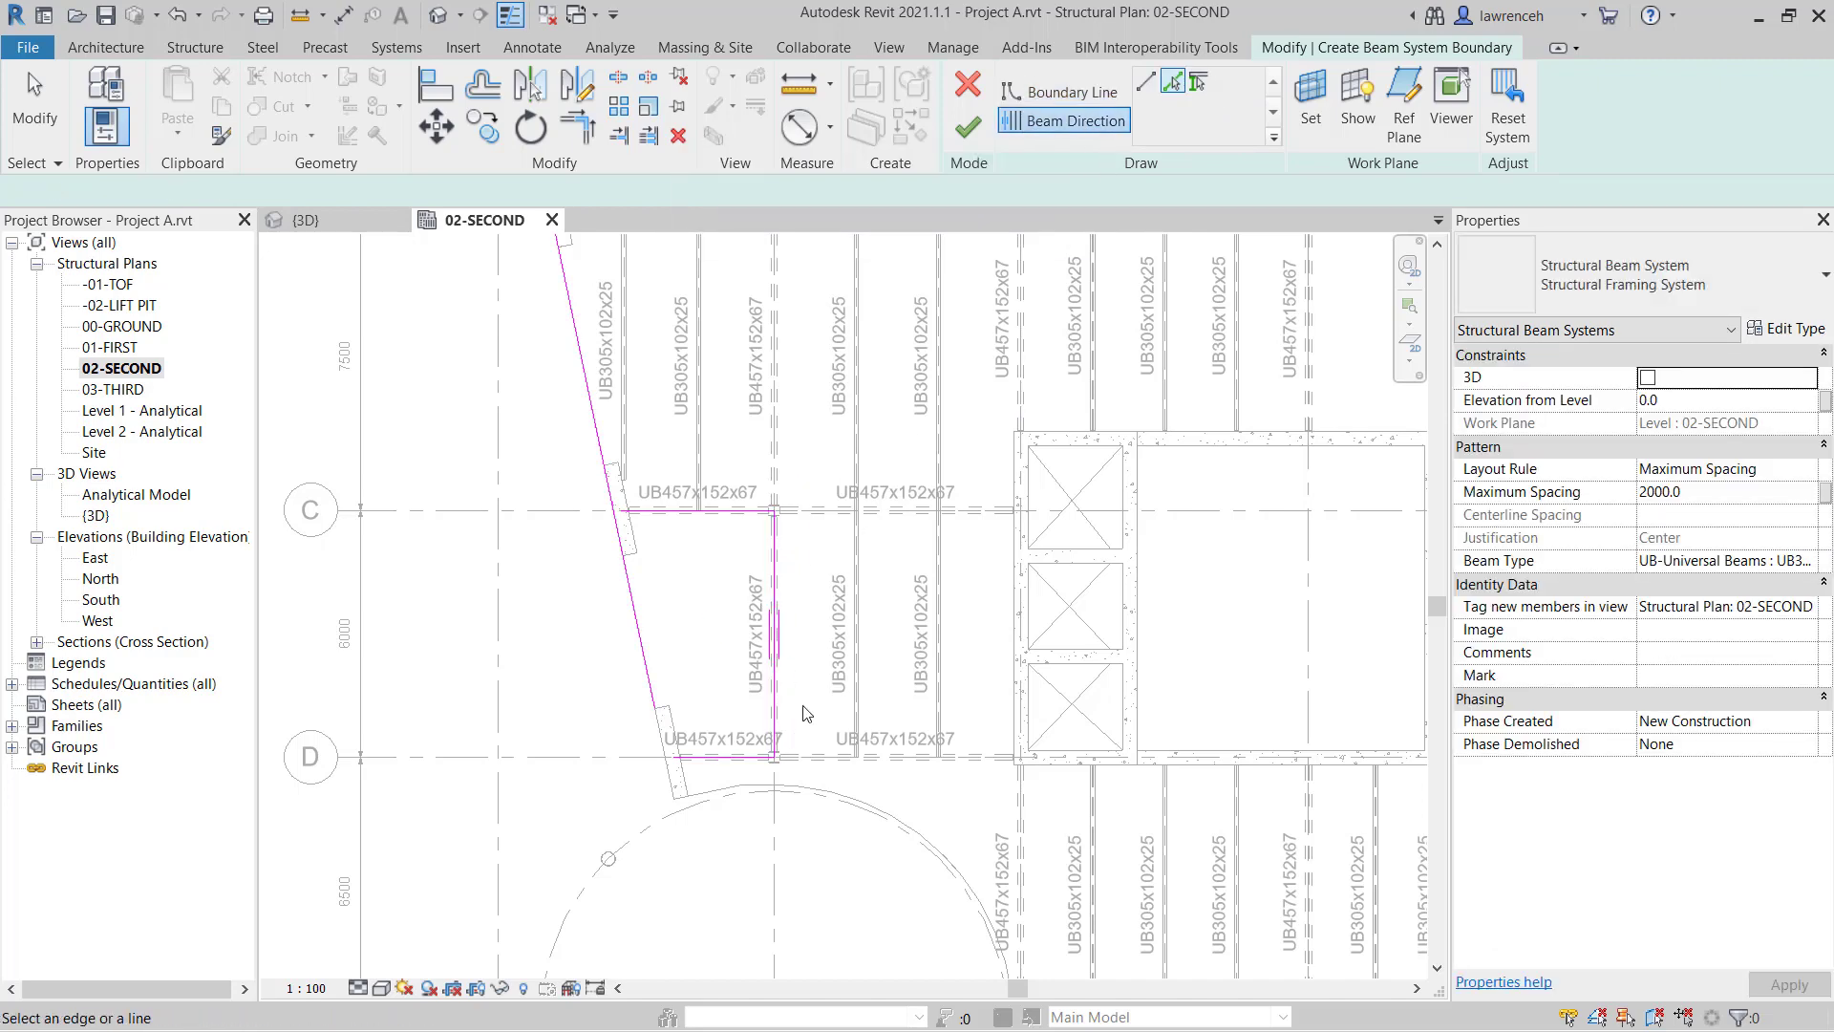
- Trim the sloping boundary line to the lines on grids C and D and finish the beam system
click(591, 139)
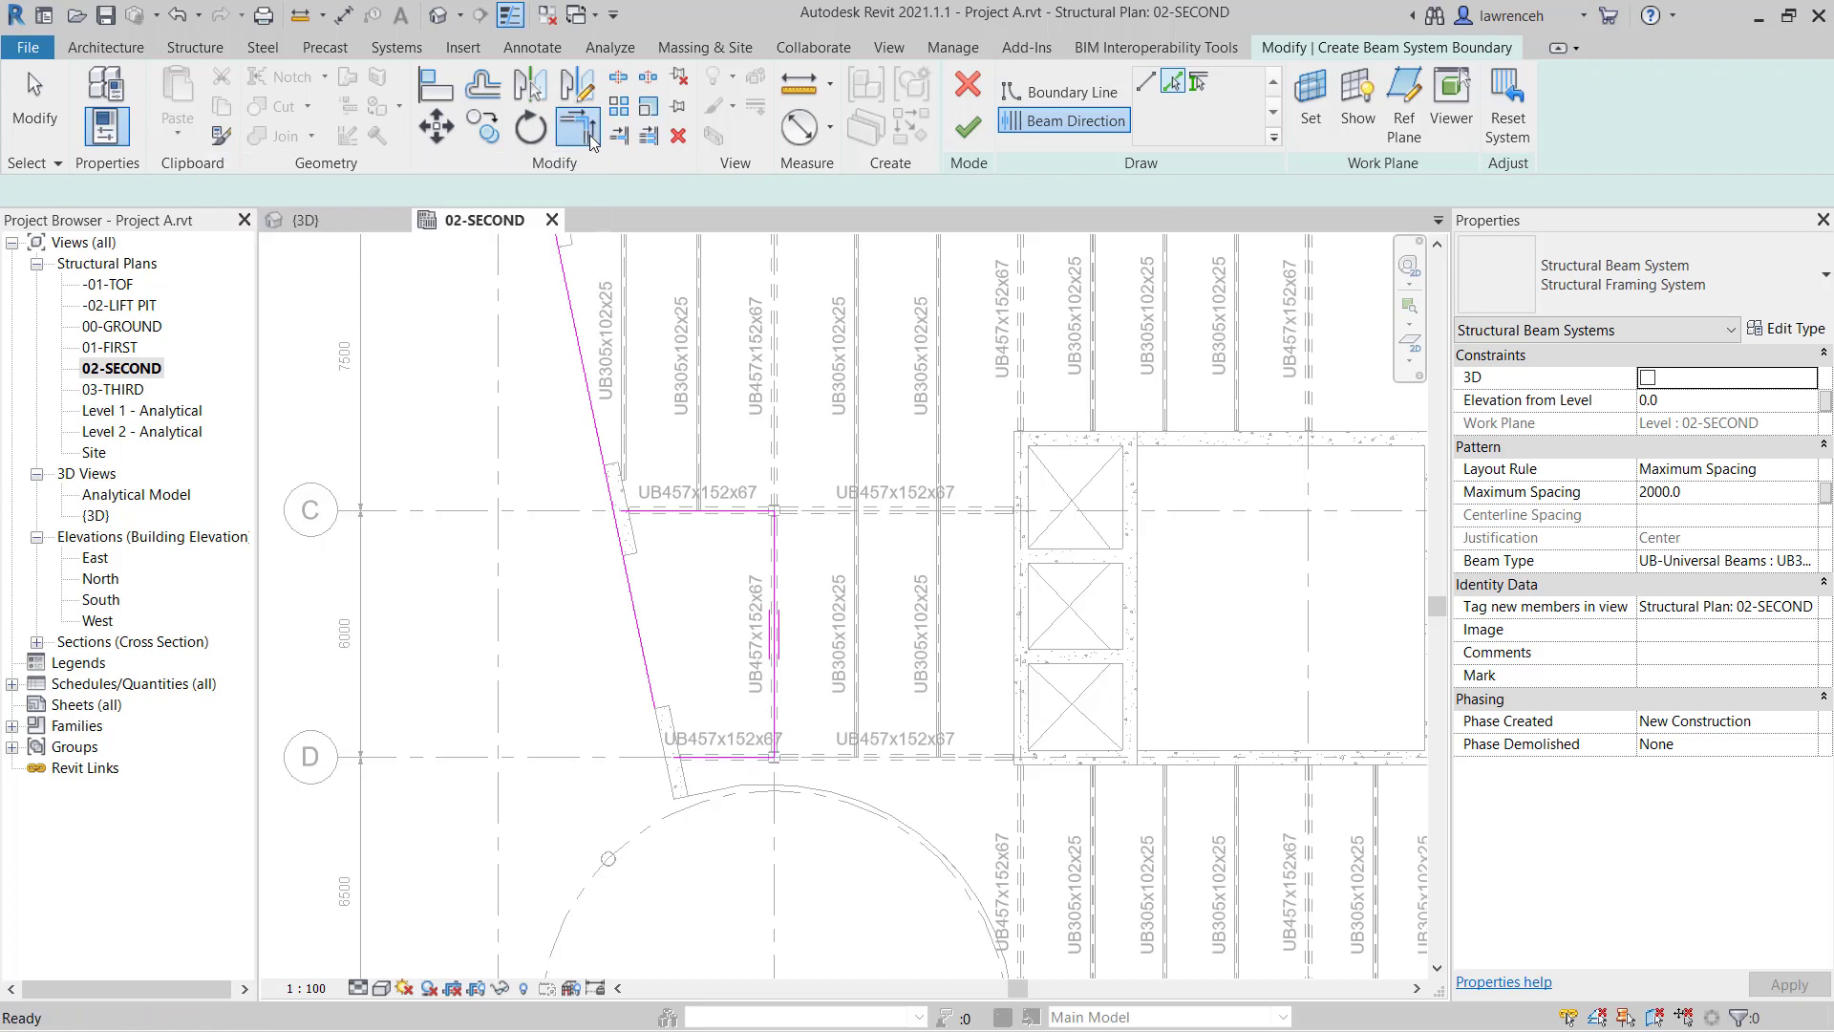
click(621, 582)
click(693, 513)
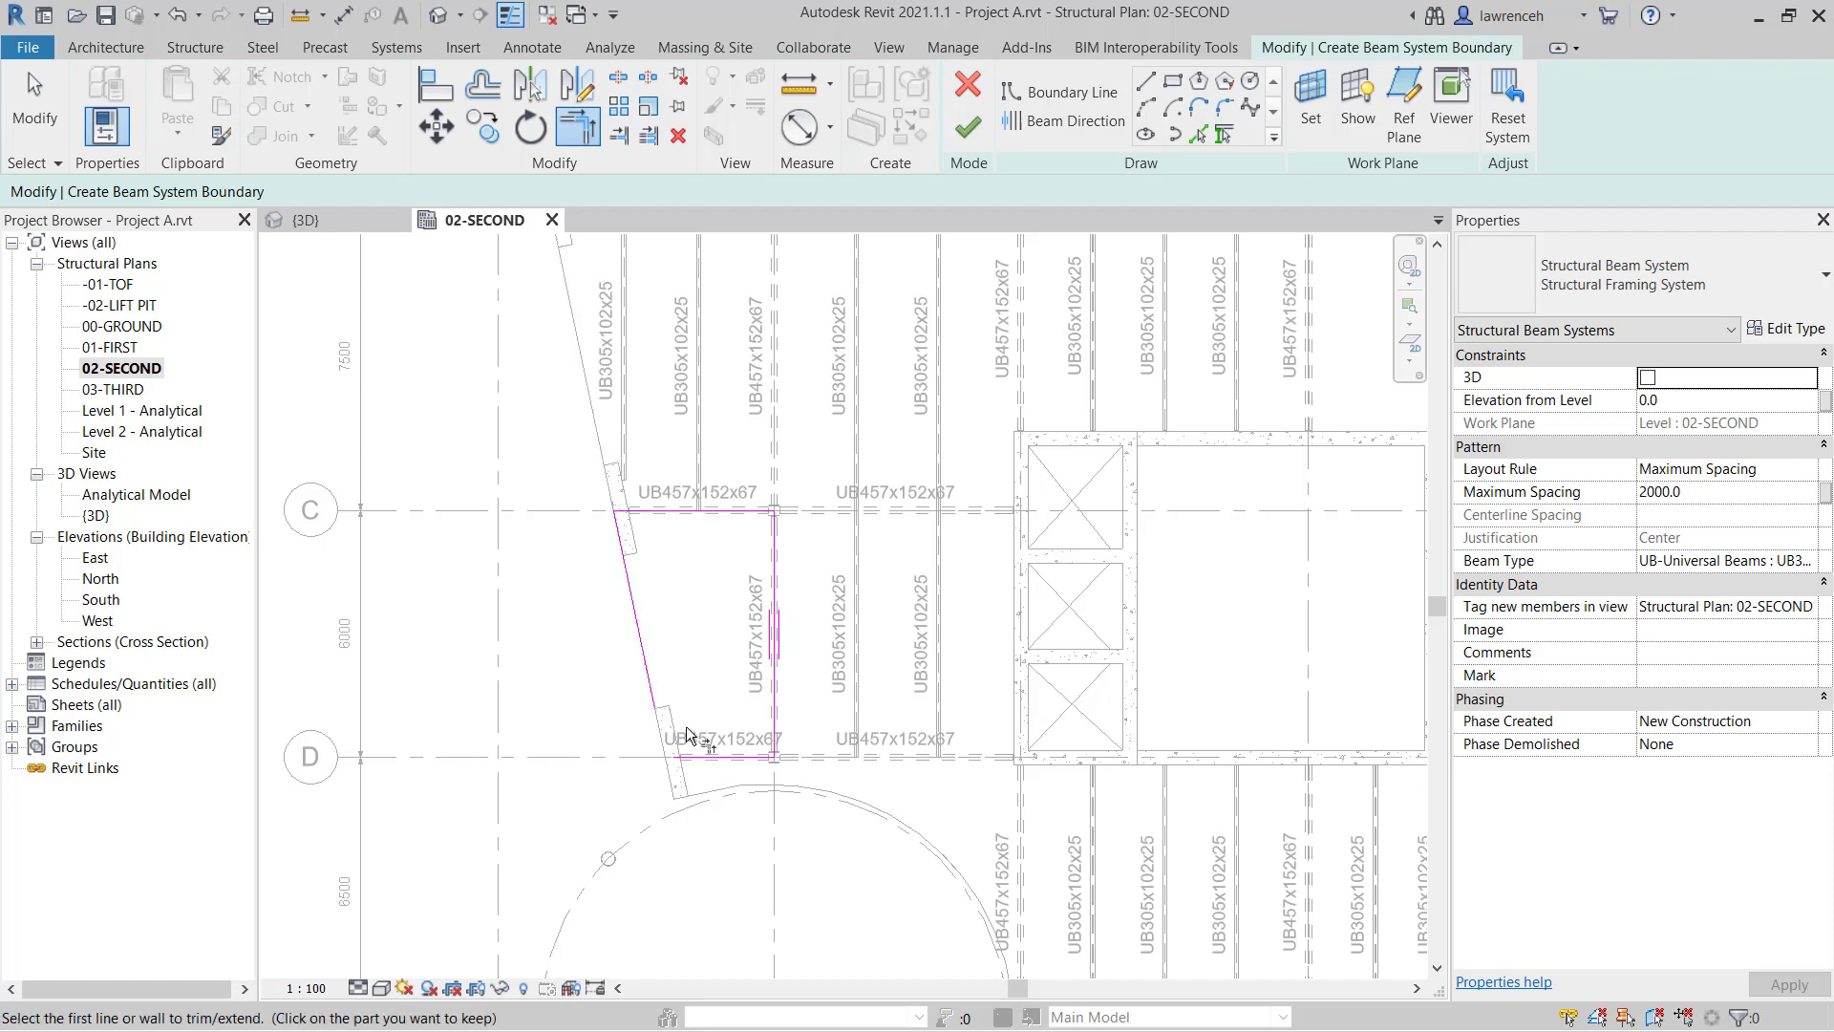
click(705, 758)
click(658, 708)
scroll(707, 679, down, 1)
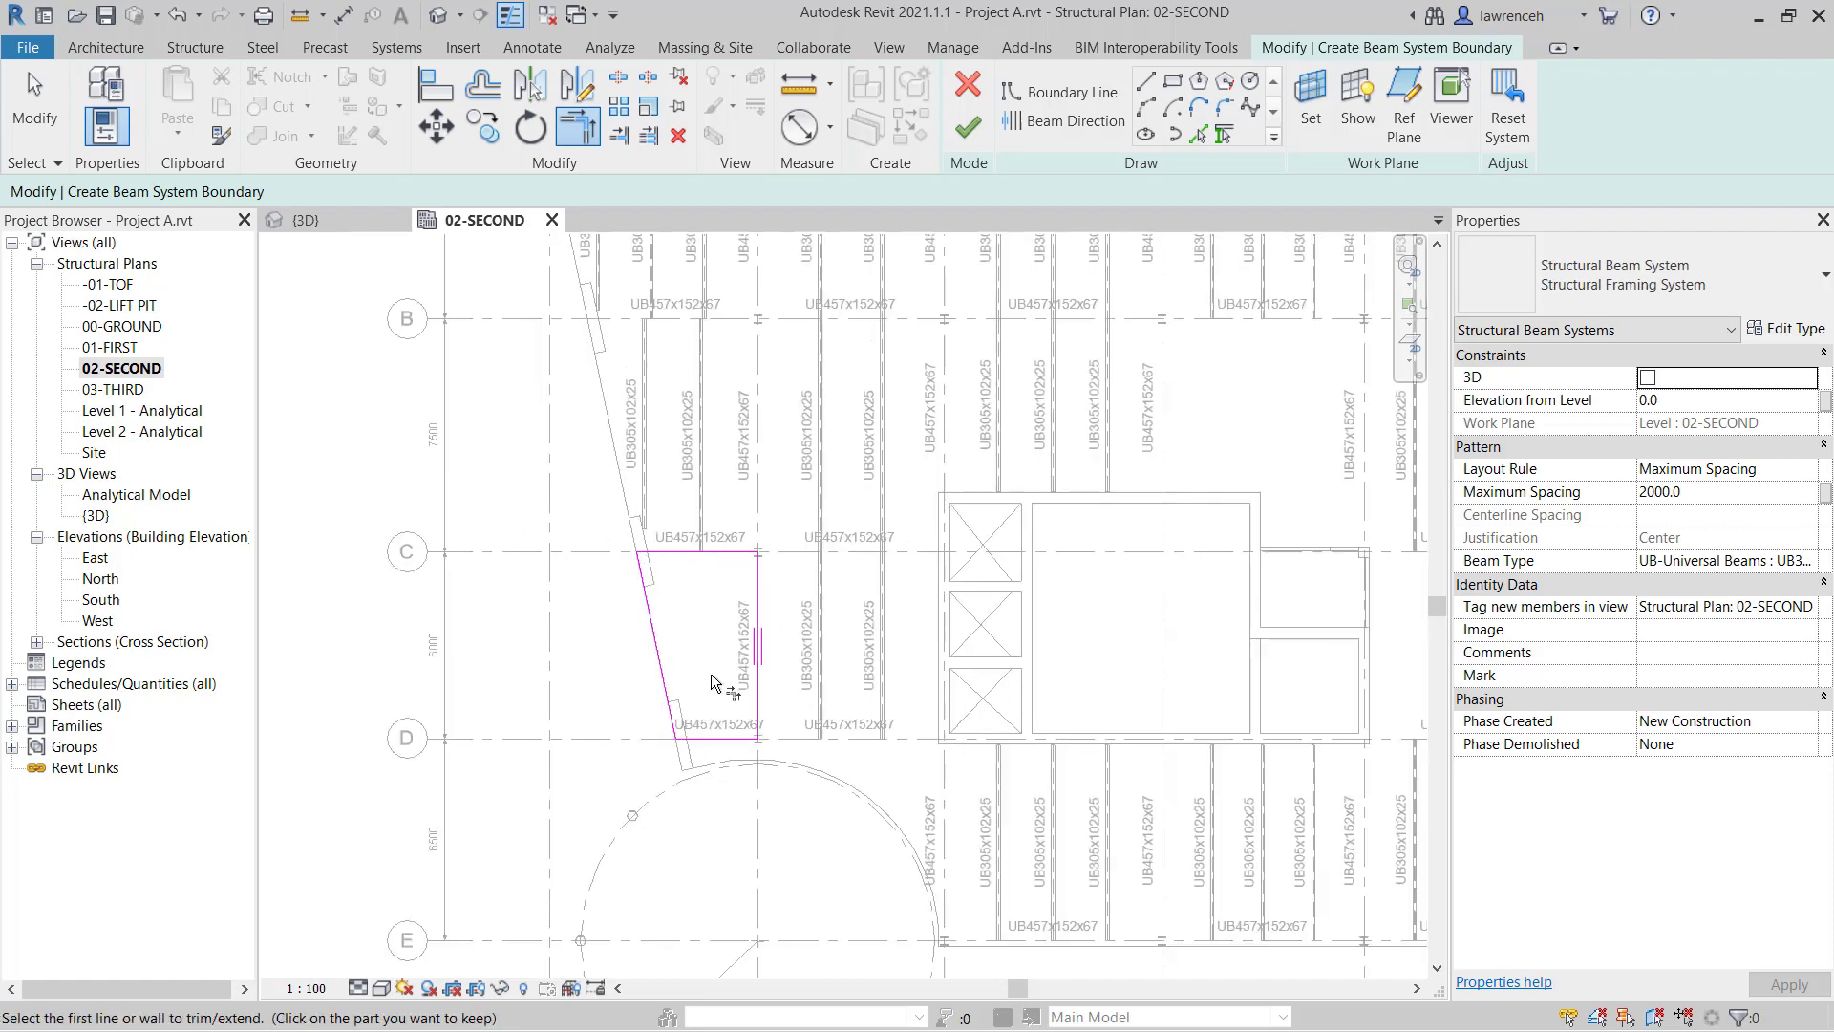
click(968, 127)
middle_drag(1065, 586, 740, 677)
key(Escape)
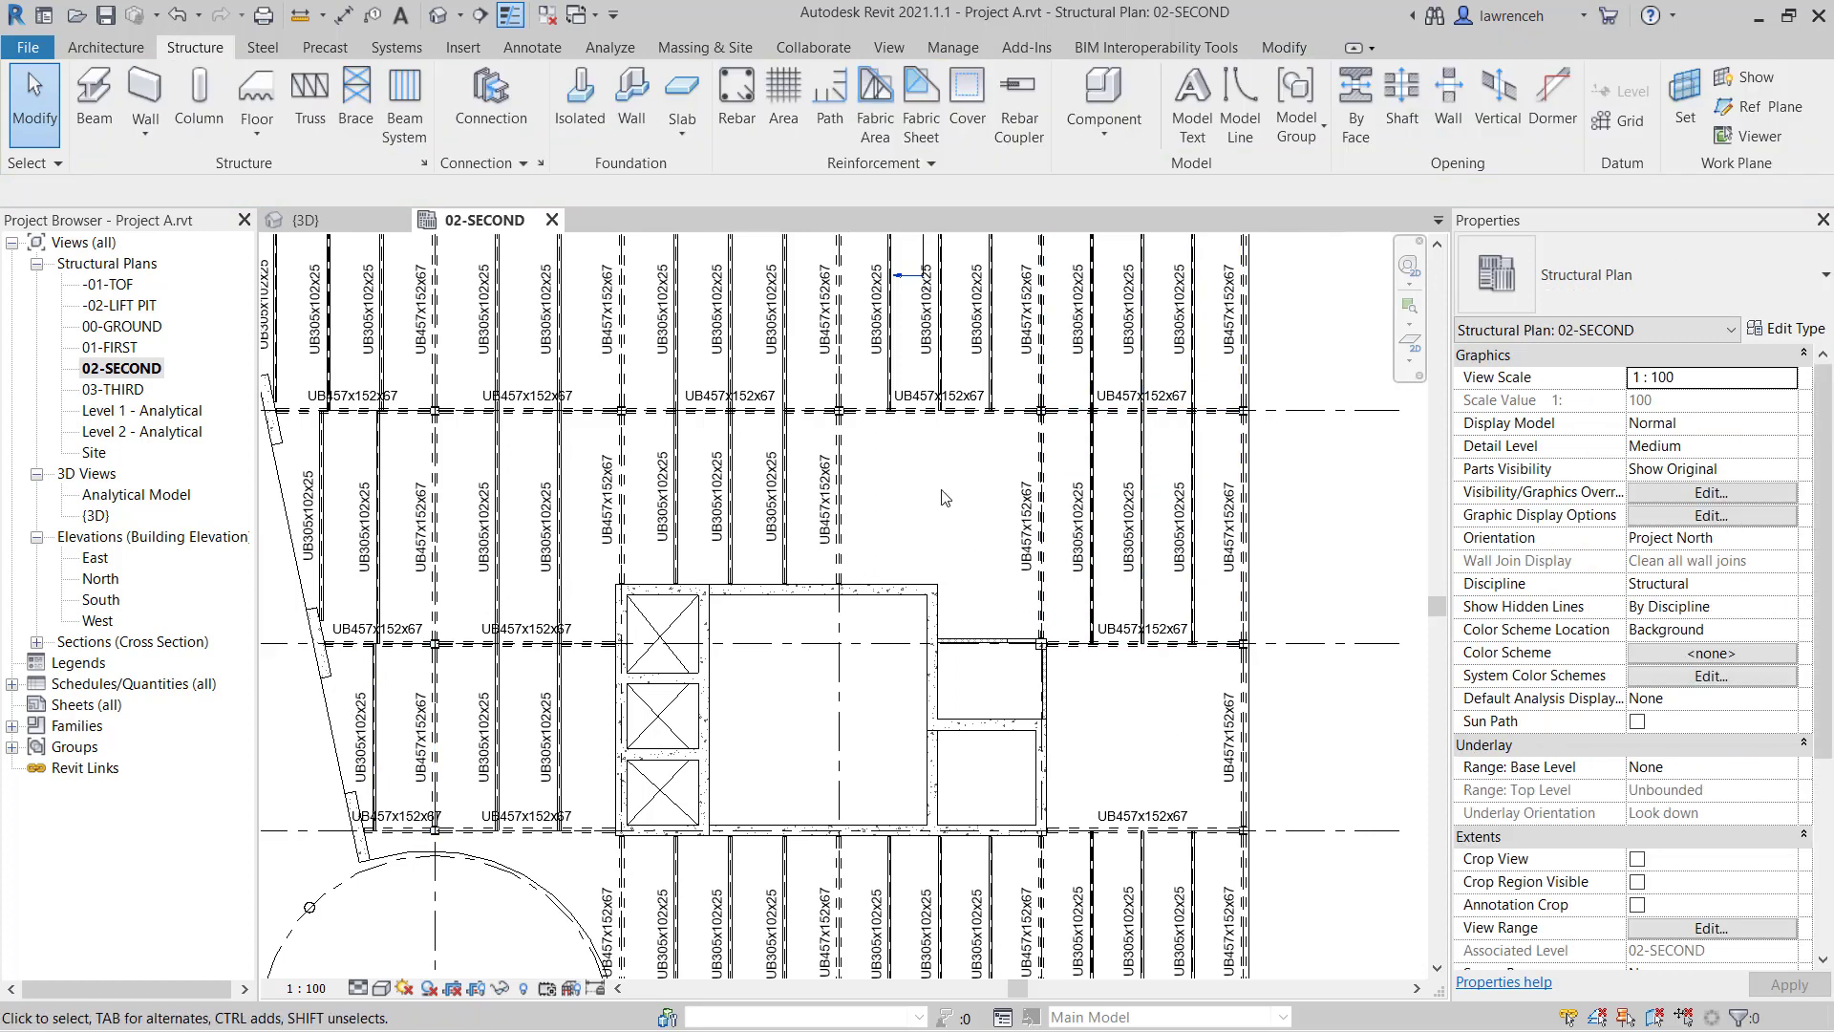
- Start a sketched beam system in the empty B–C bay notched by the core, picking its three surrounding UB457x152x67 beams as boundary lines
scroll(946, 516, up, 2)
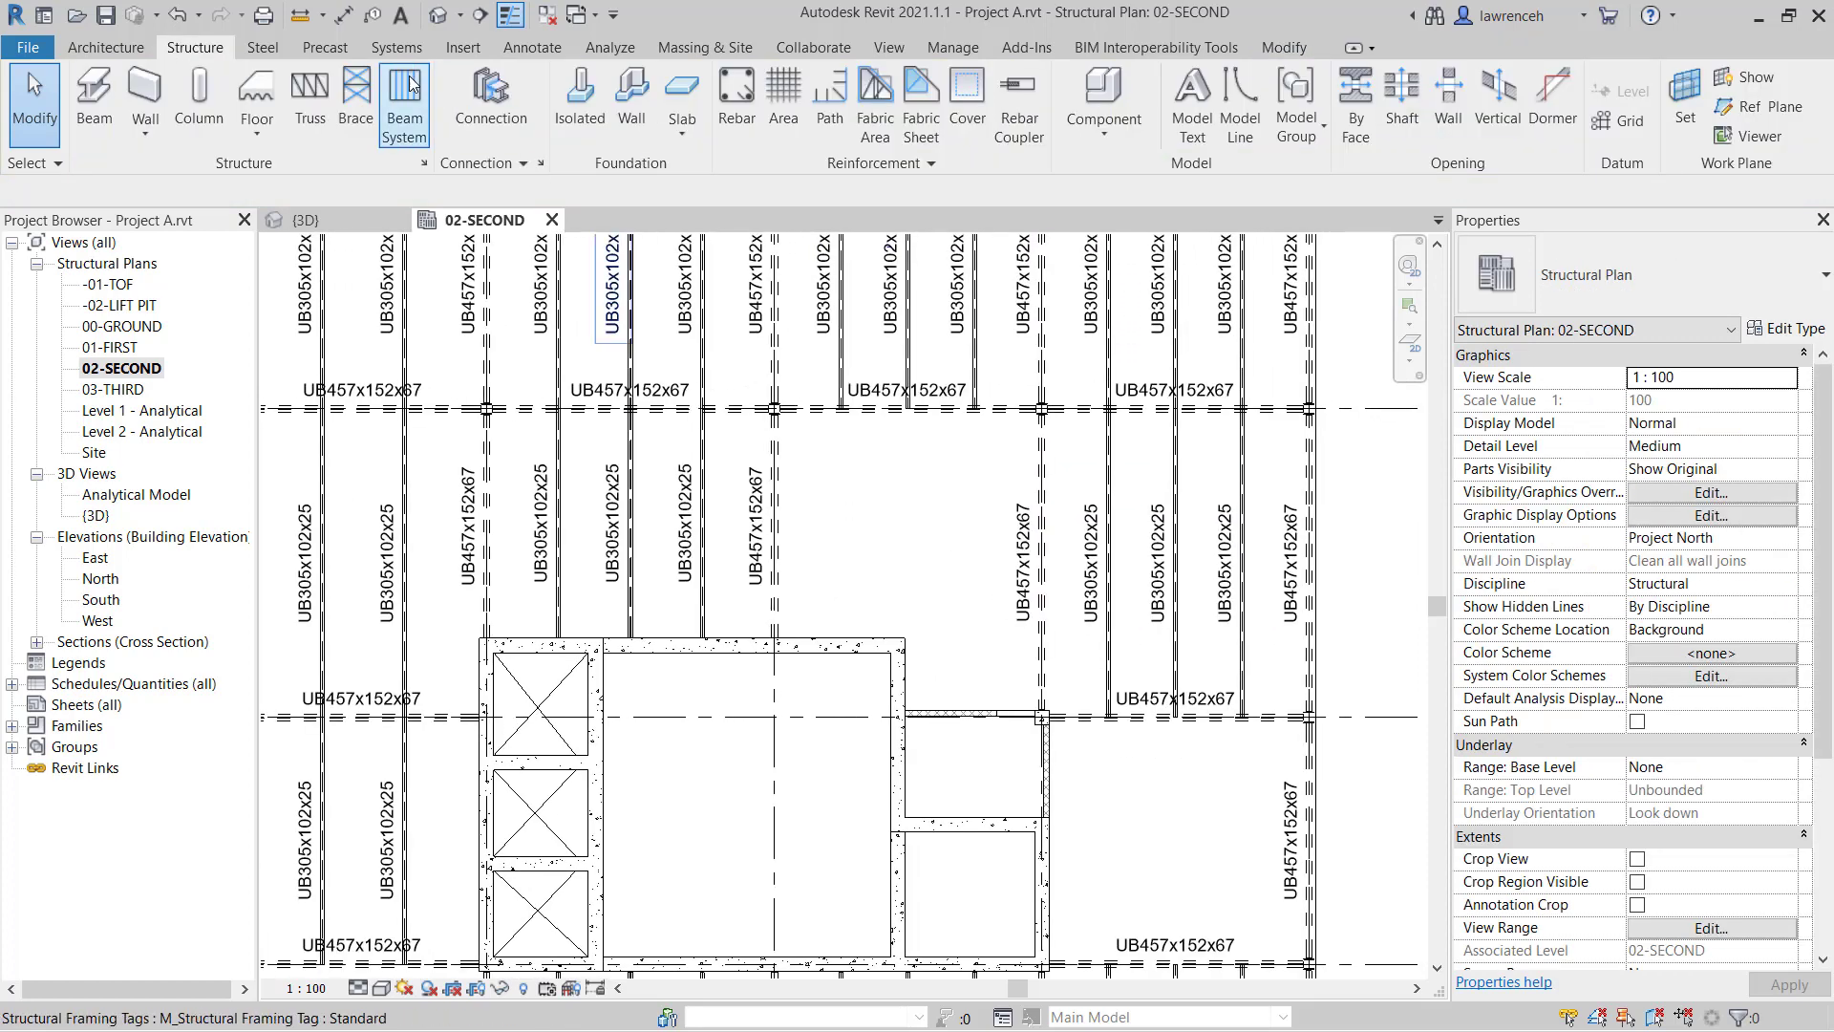
click(404, 107)
click(1081, 105)
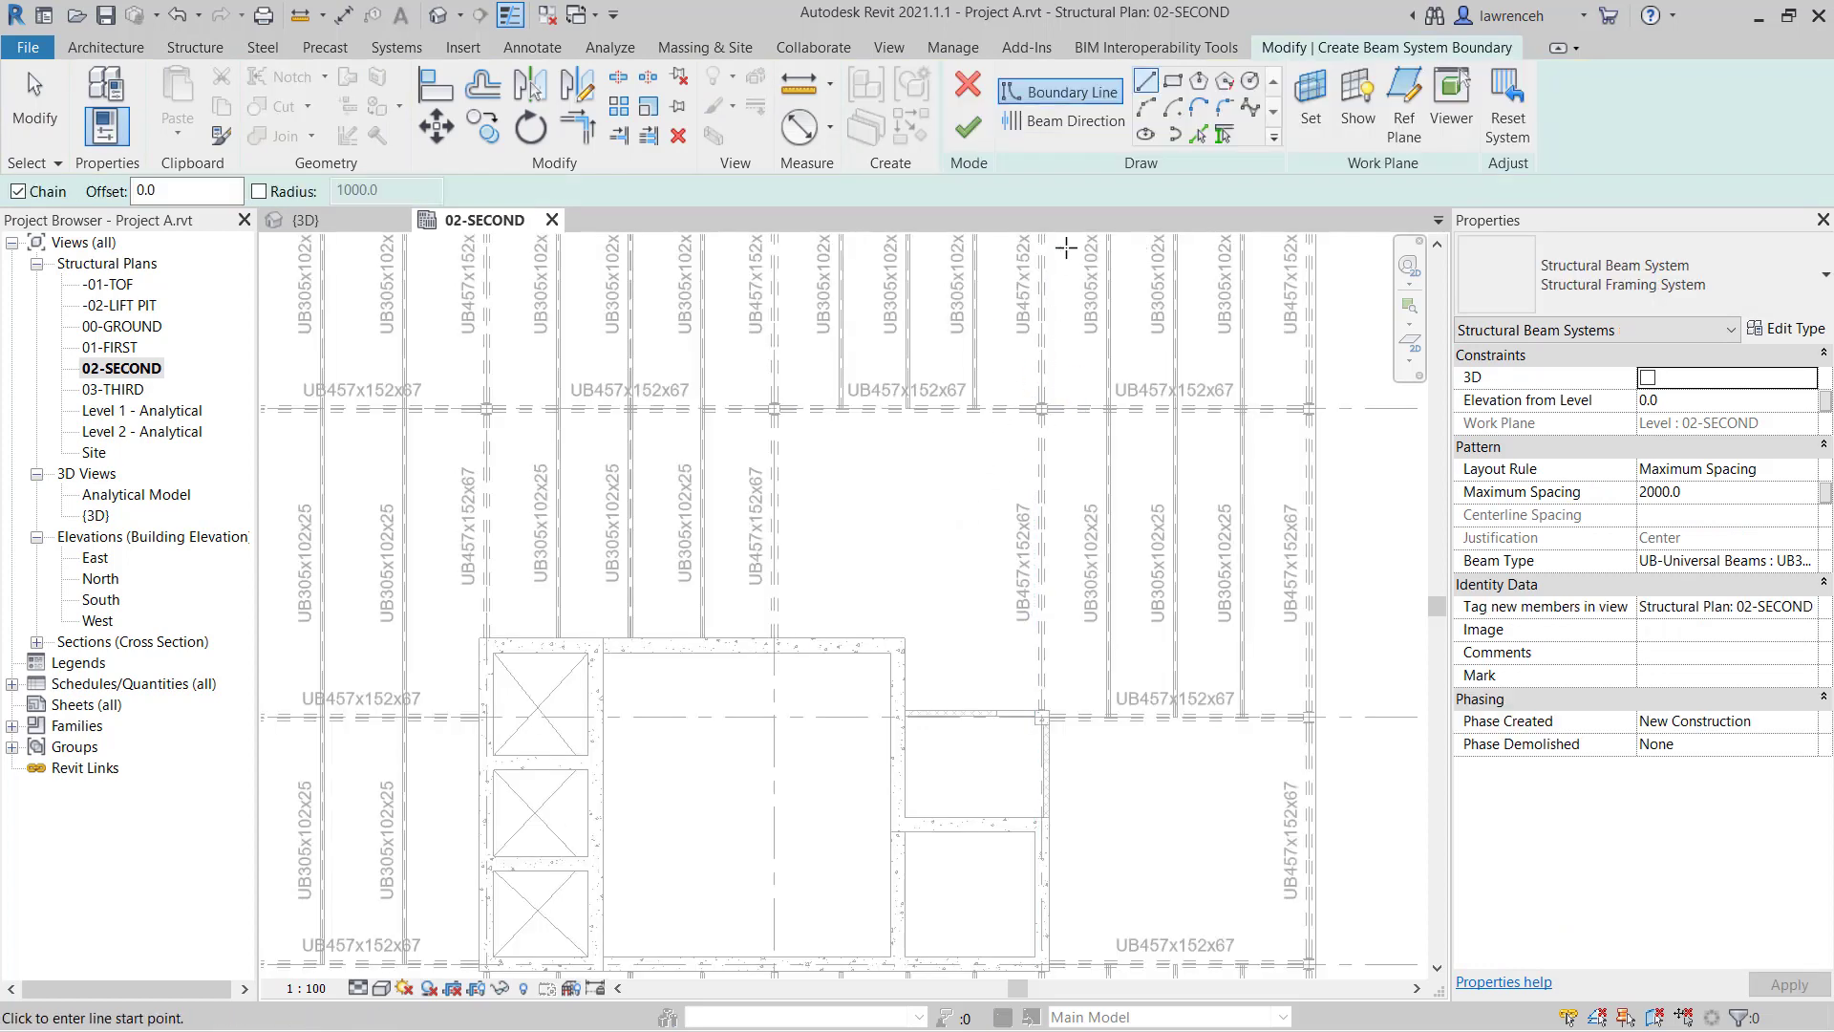
click(1224, 135)
click(776, 521)
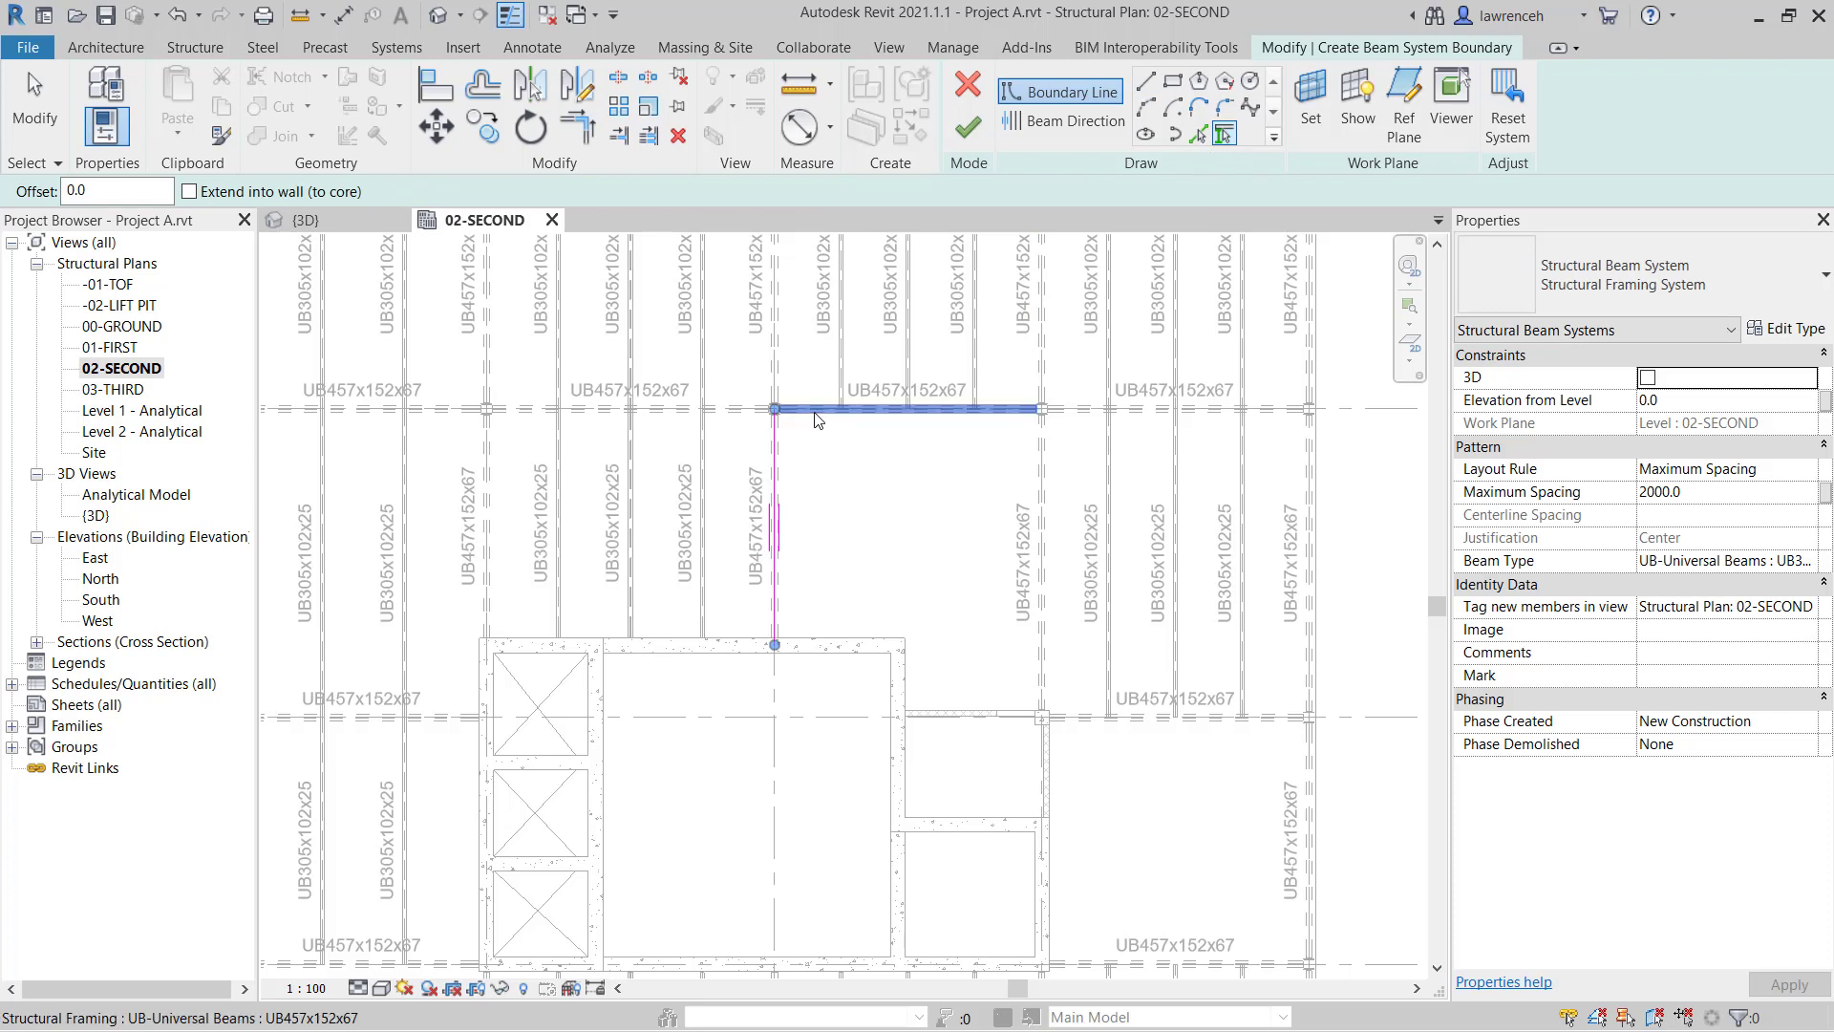
click(1043, 506)
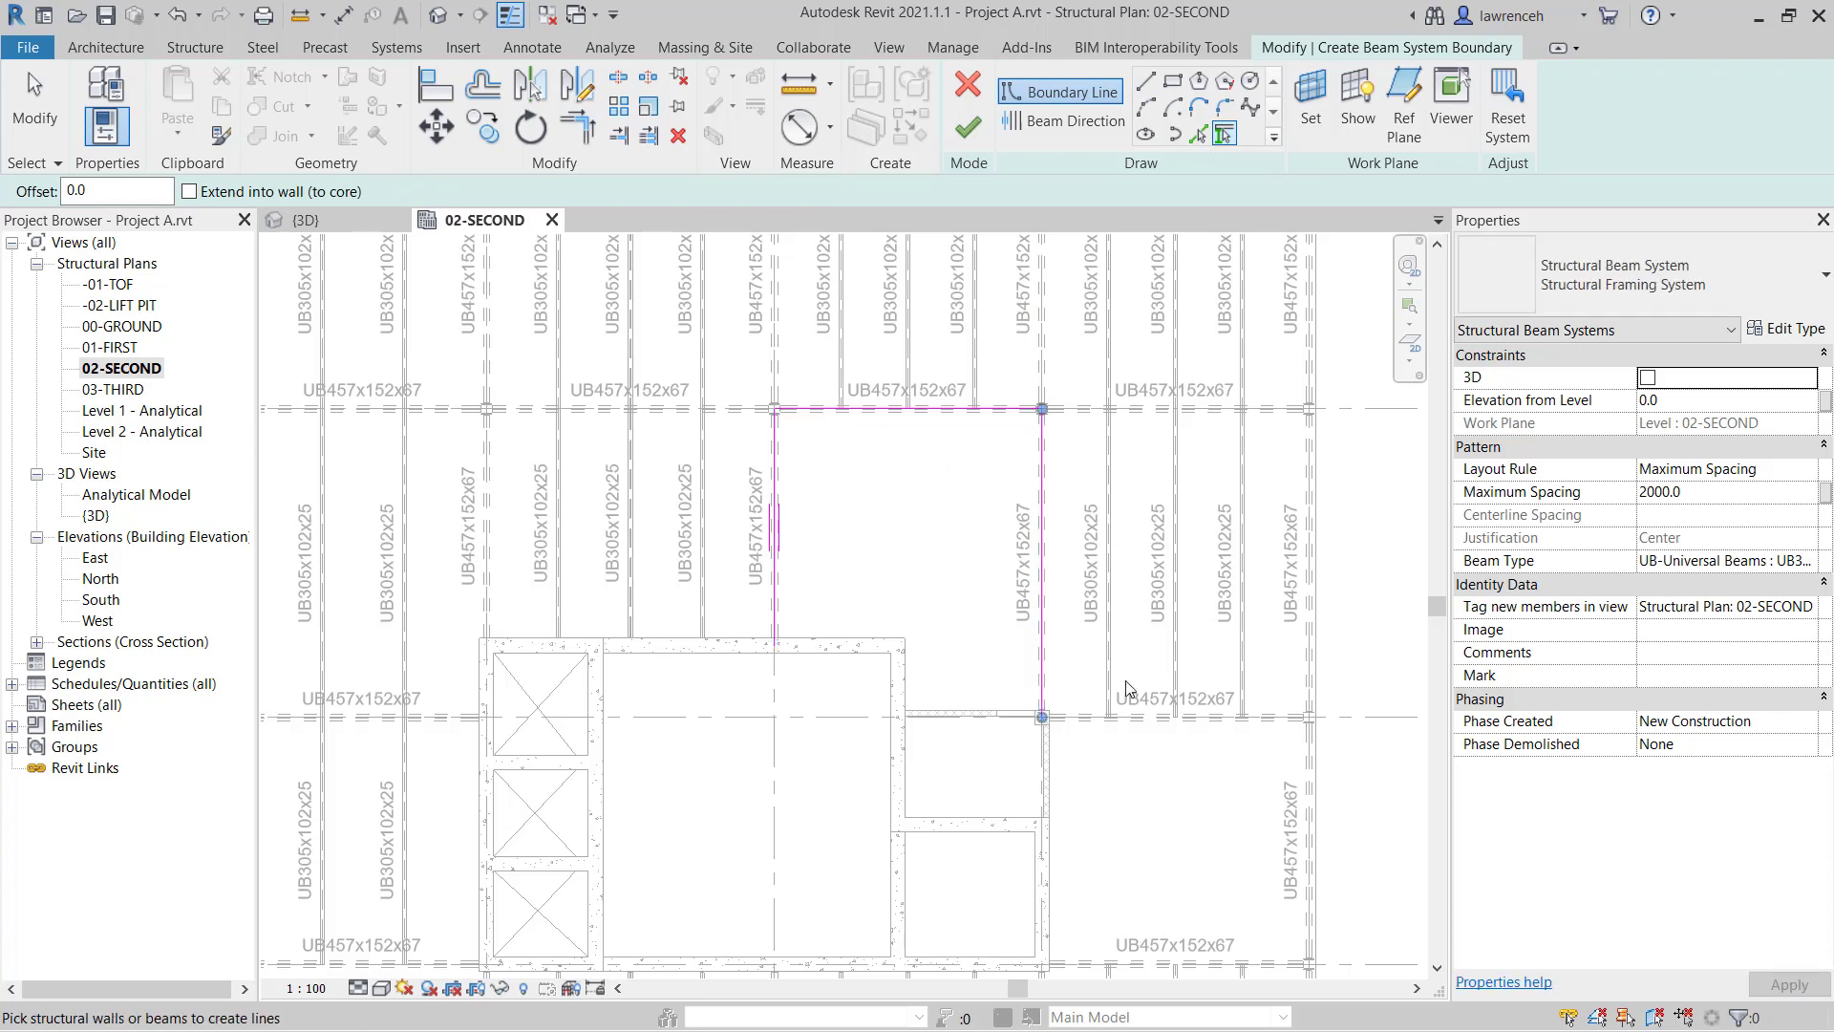
- Close the boundary with lines running 3500 mm along grid C, up the core wall to its corner, and along the wall to the first beam
click(1149, 84)
scroll(1076, 671, up, 2)
scroll(1043, 739, up, 2)
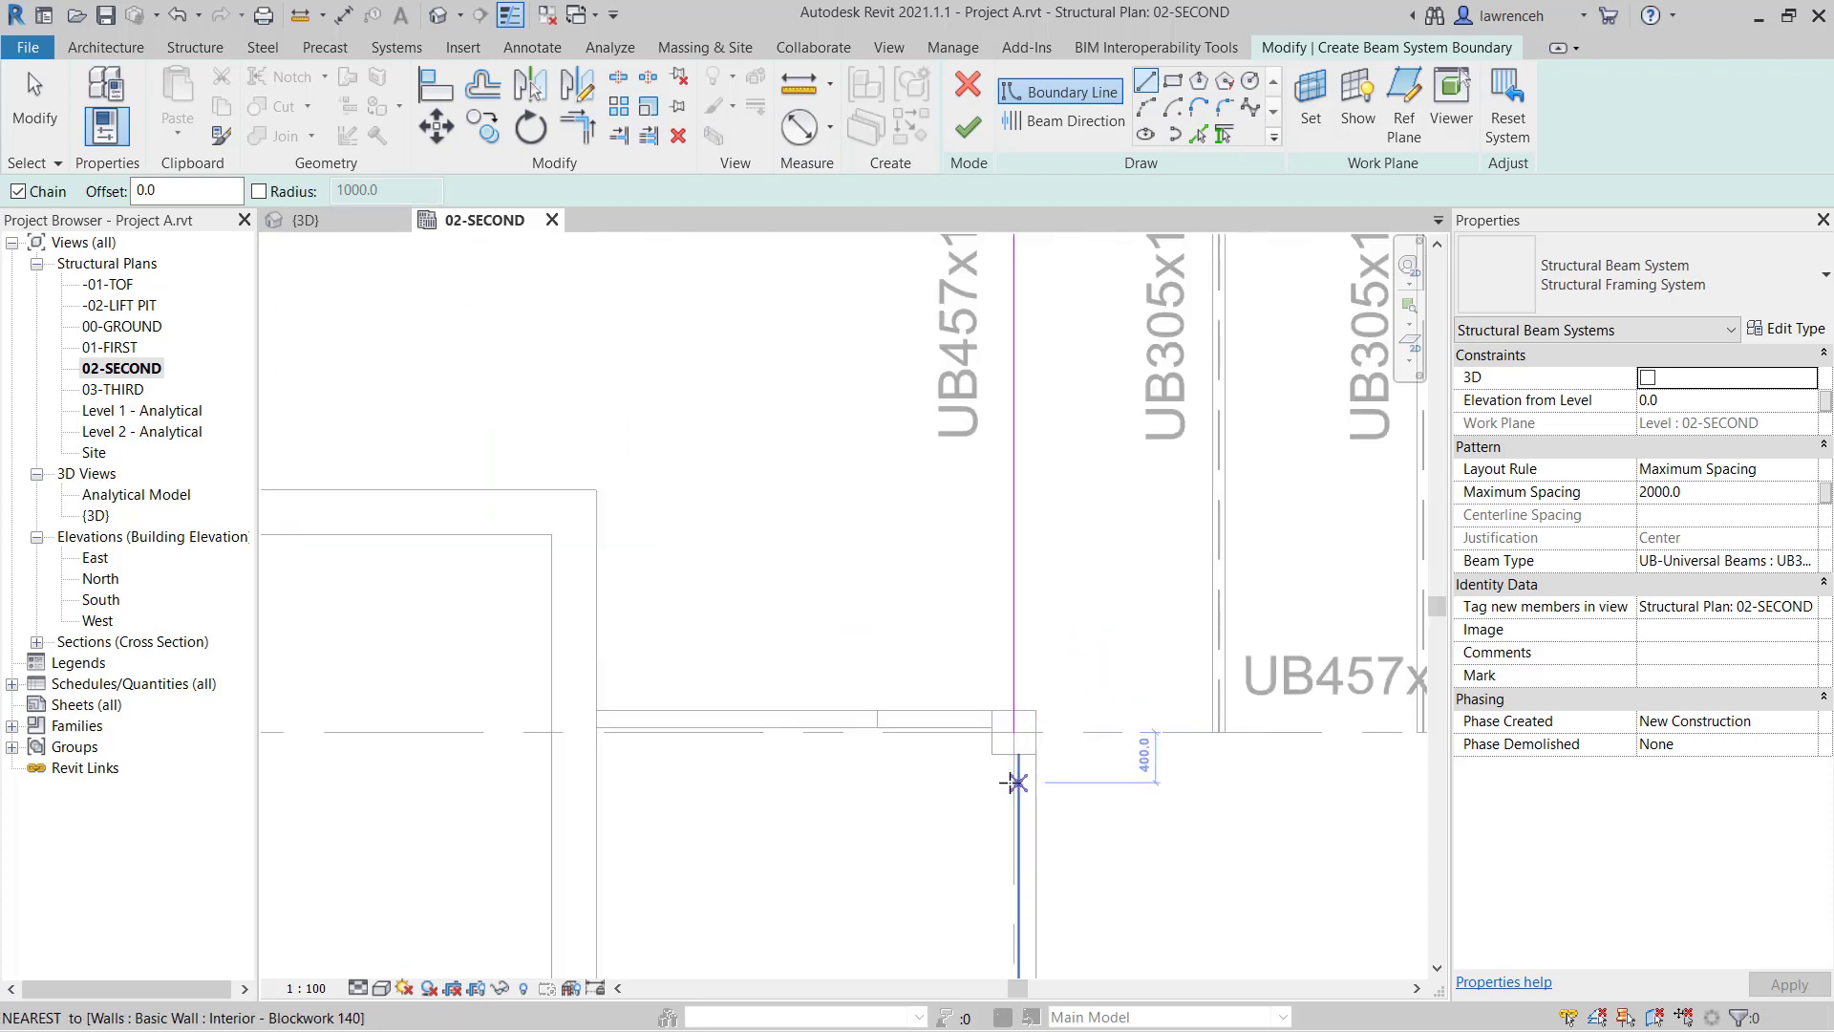
click(1023, 739)
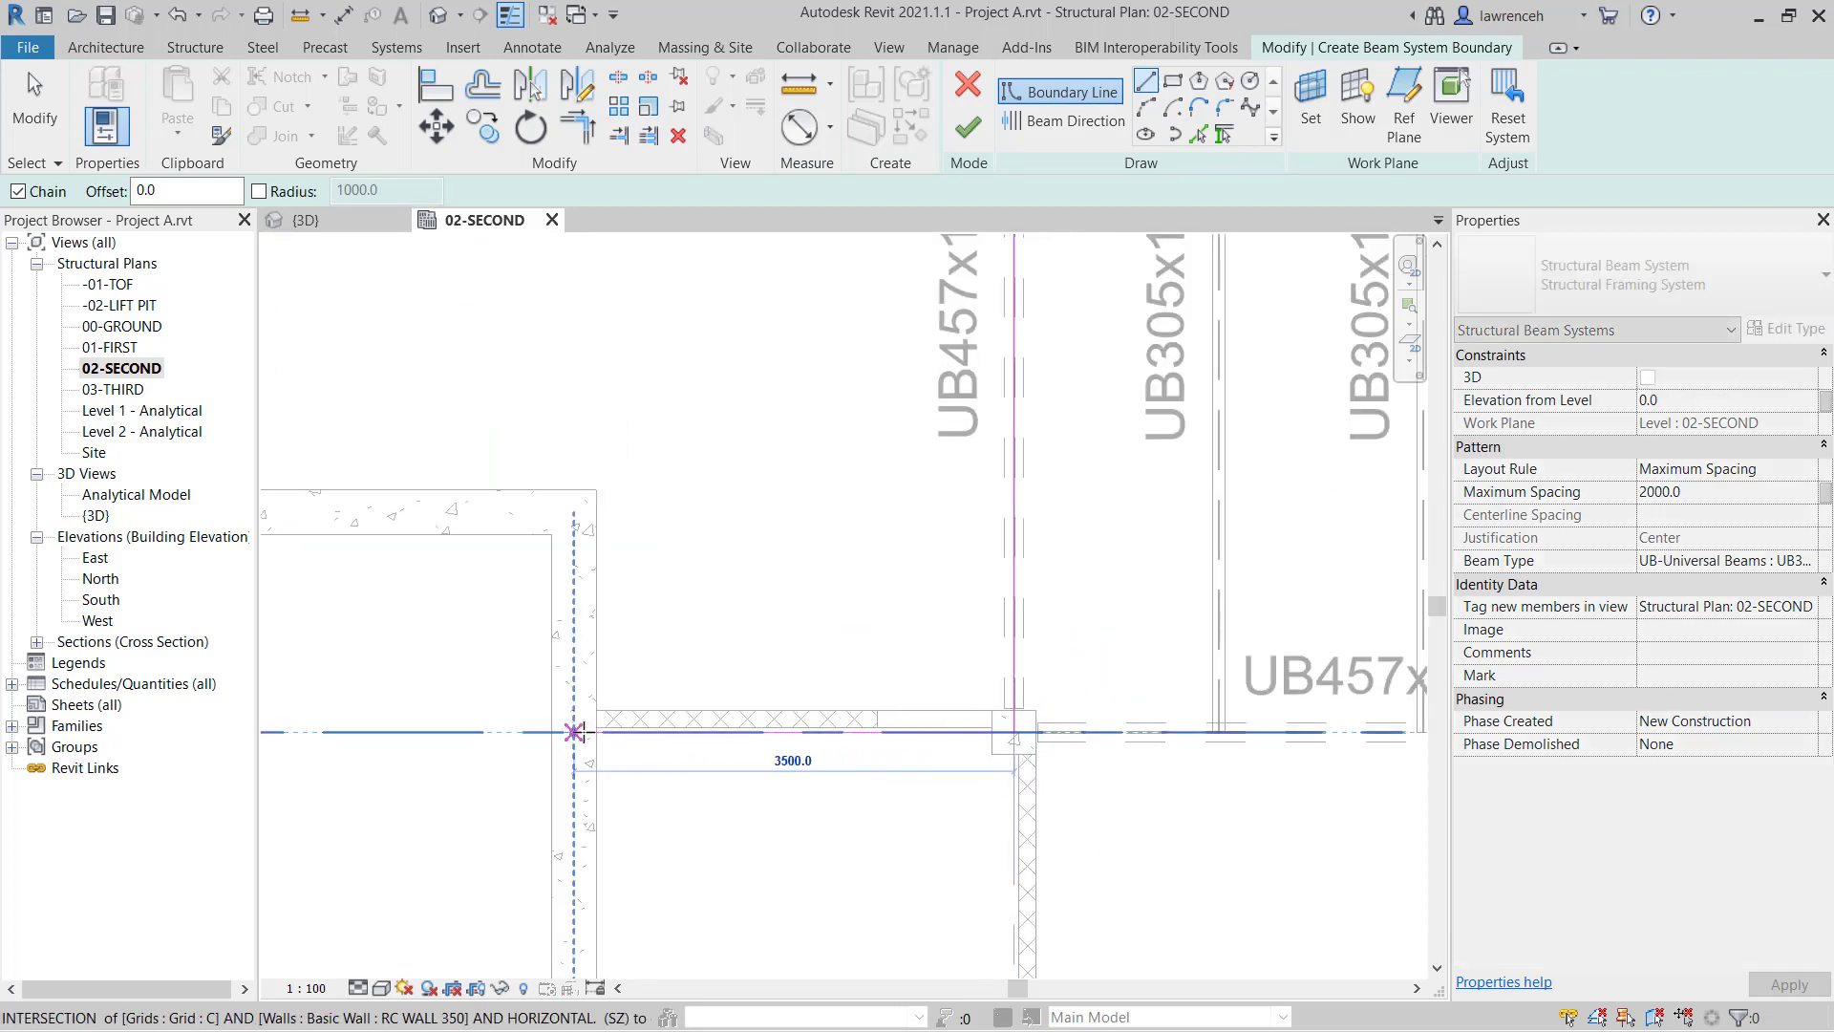
click(574, 732)
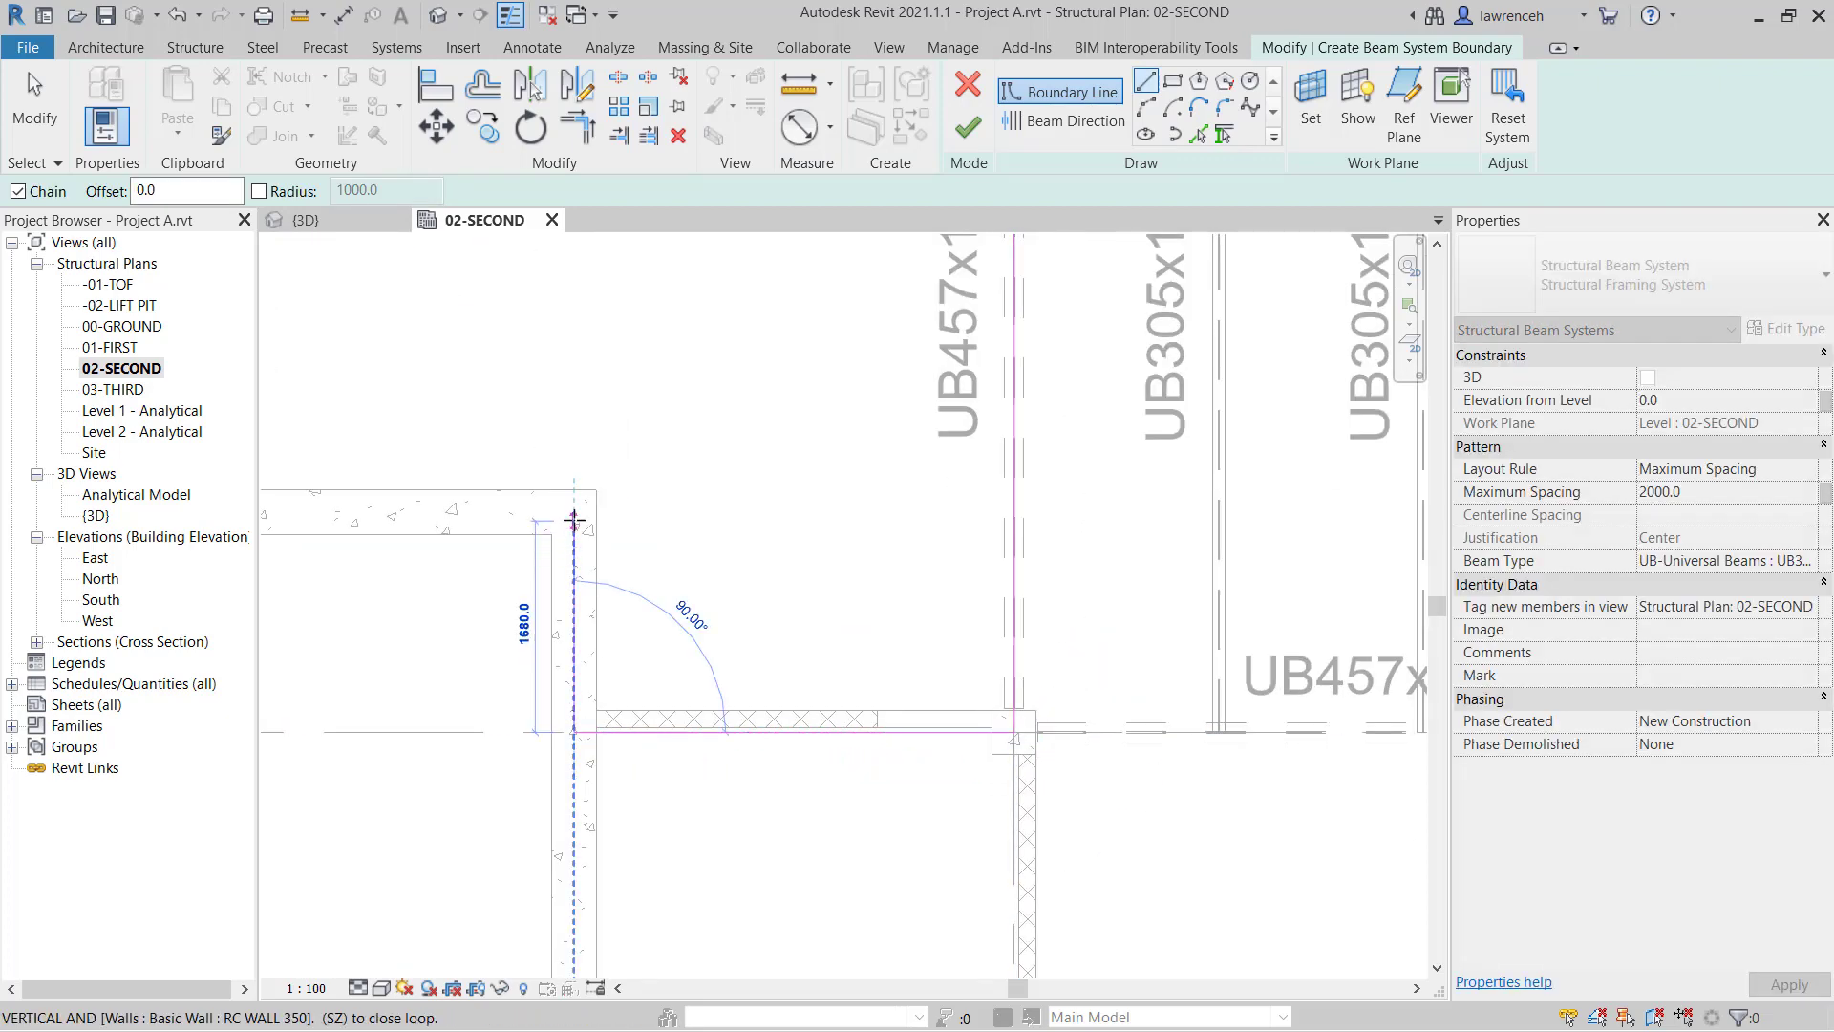
click(574, 513)
scroll(535, 559, down, 1)
middle_drag(477, 549, 1006, 557)
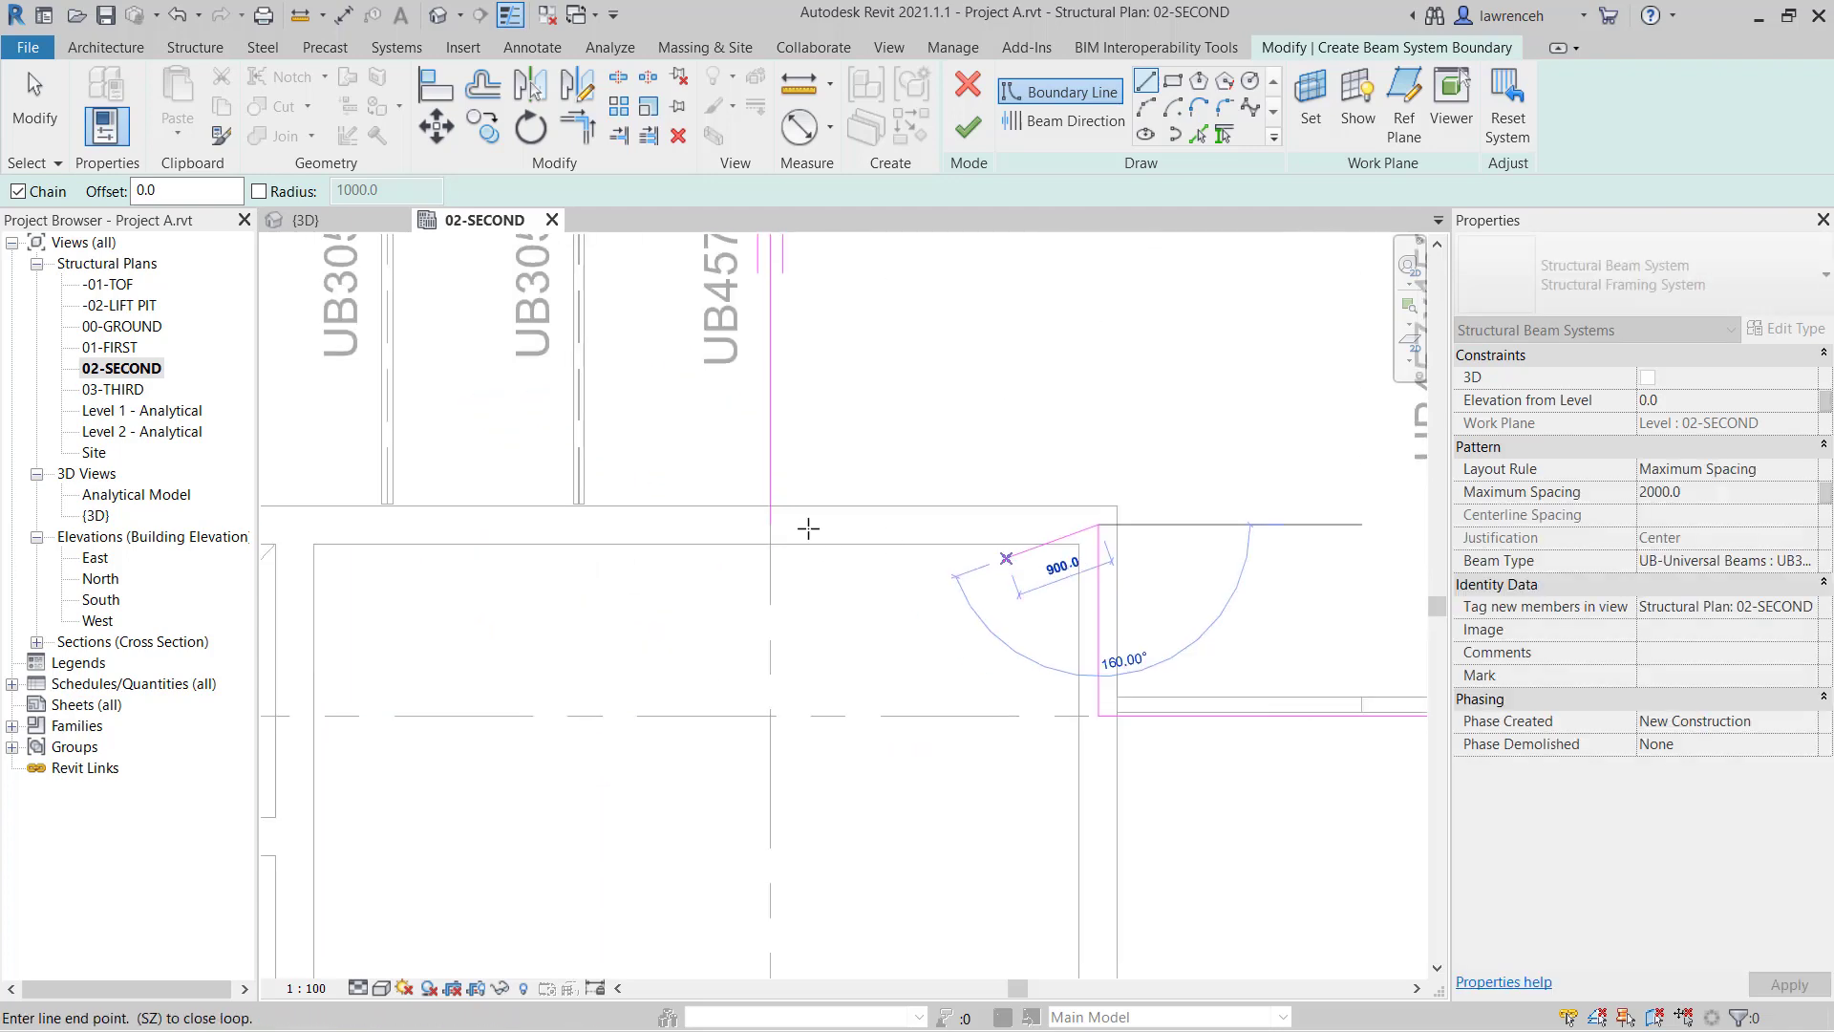
click(768, 525)
scroll(764, 608, down, 1)
scroll(792, 624, down, 2)
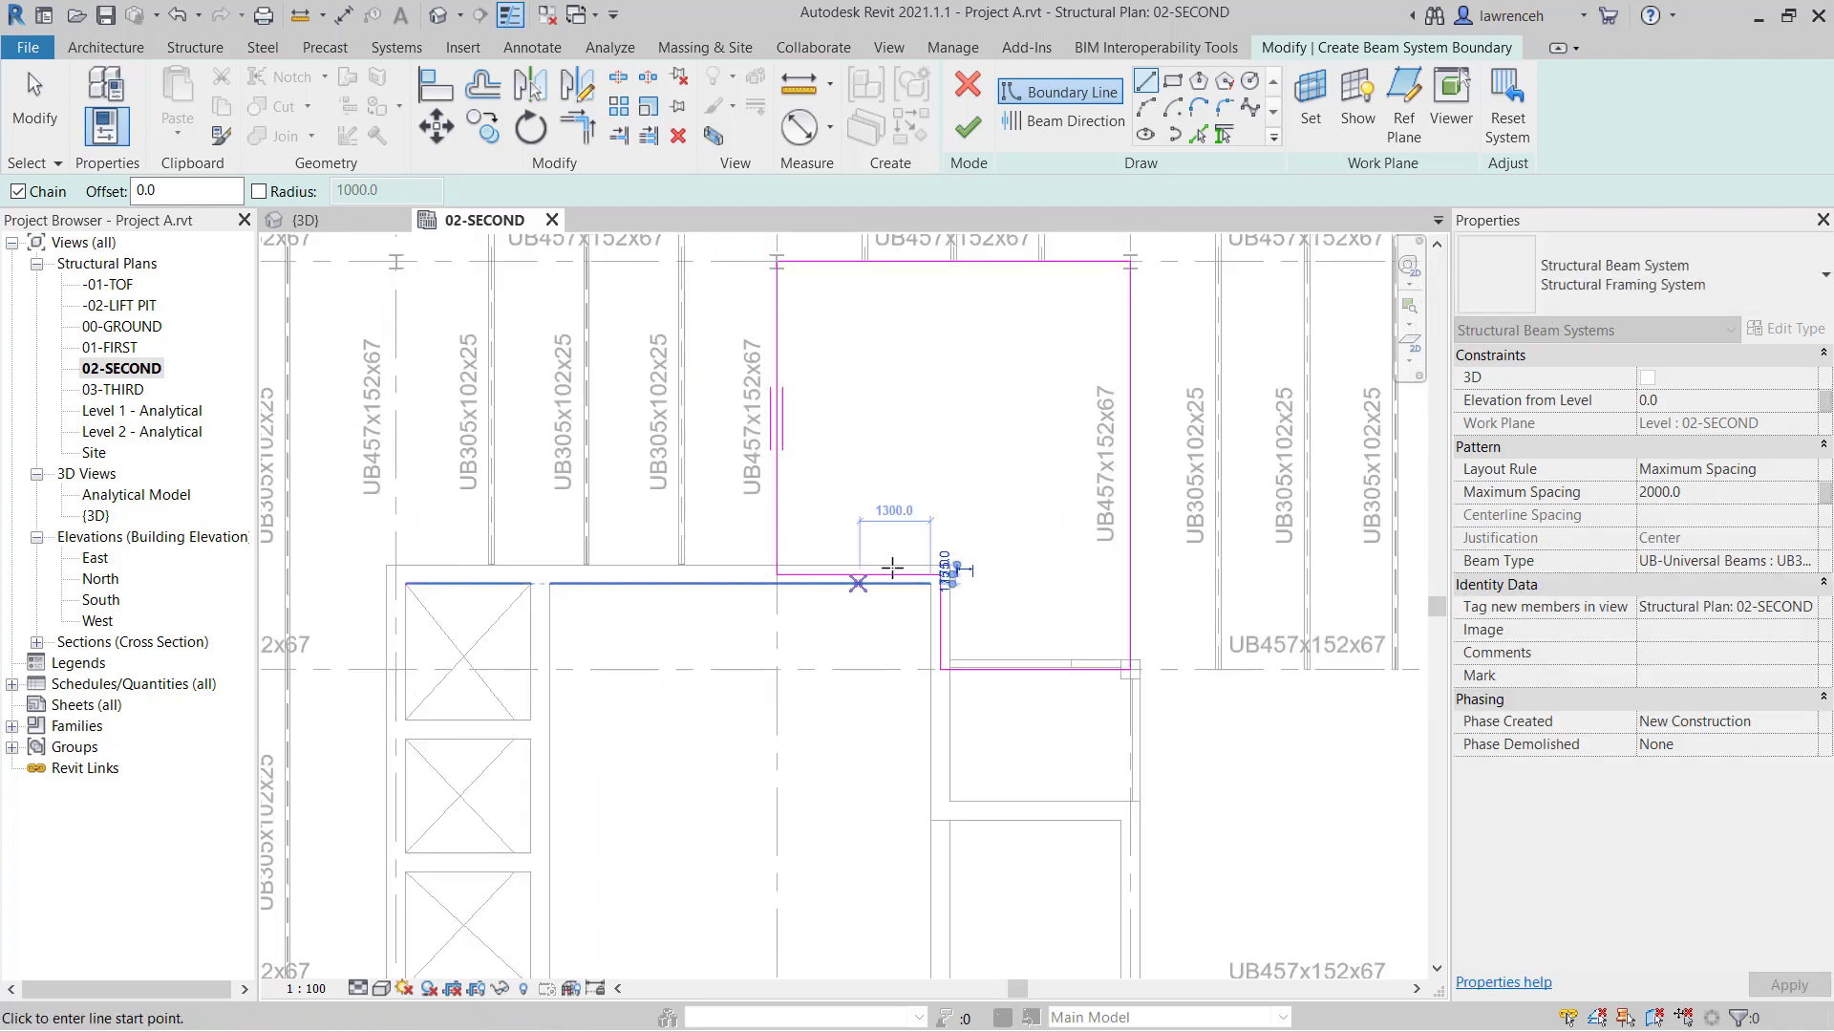
middle_drag(963, 467, 881, 595)
key(Escape)
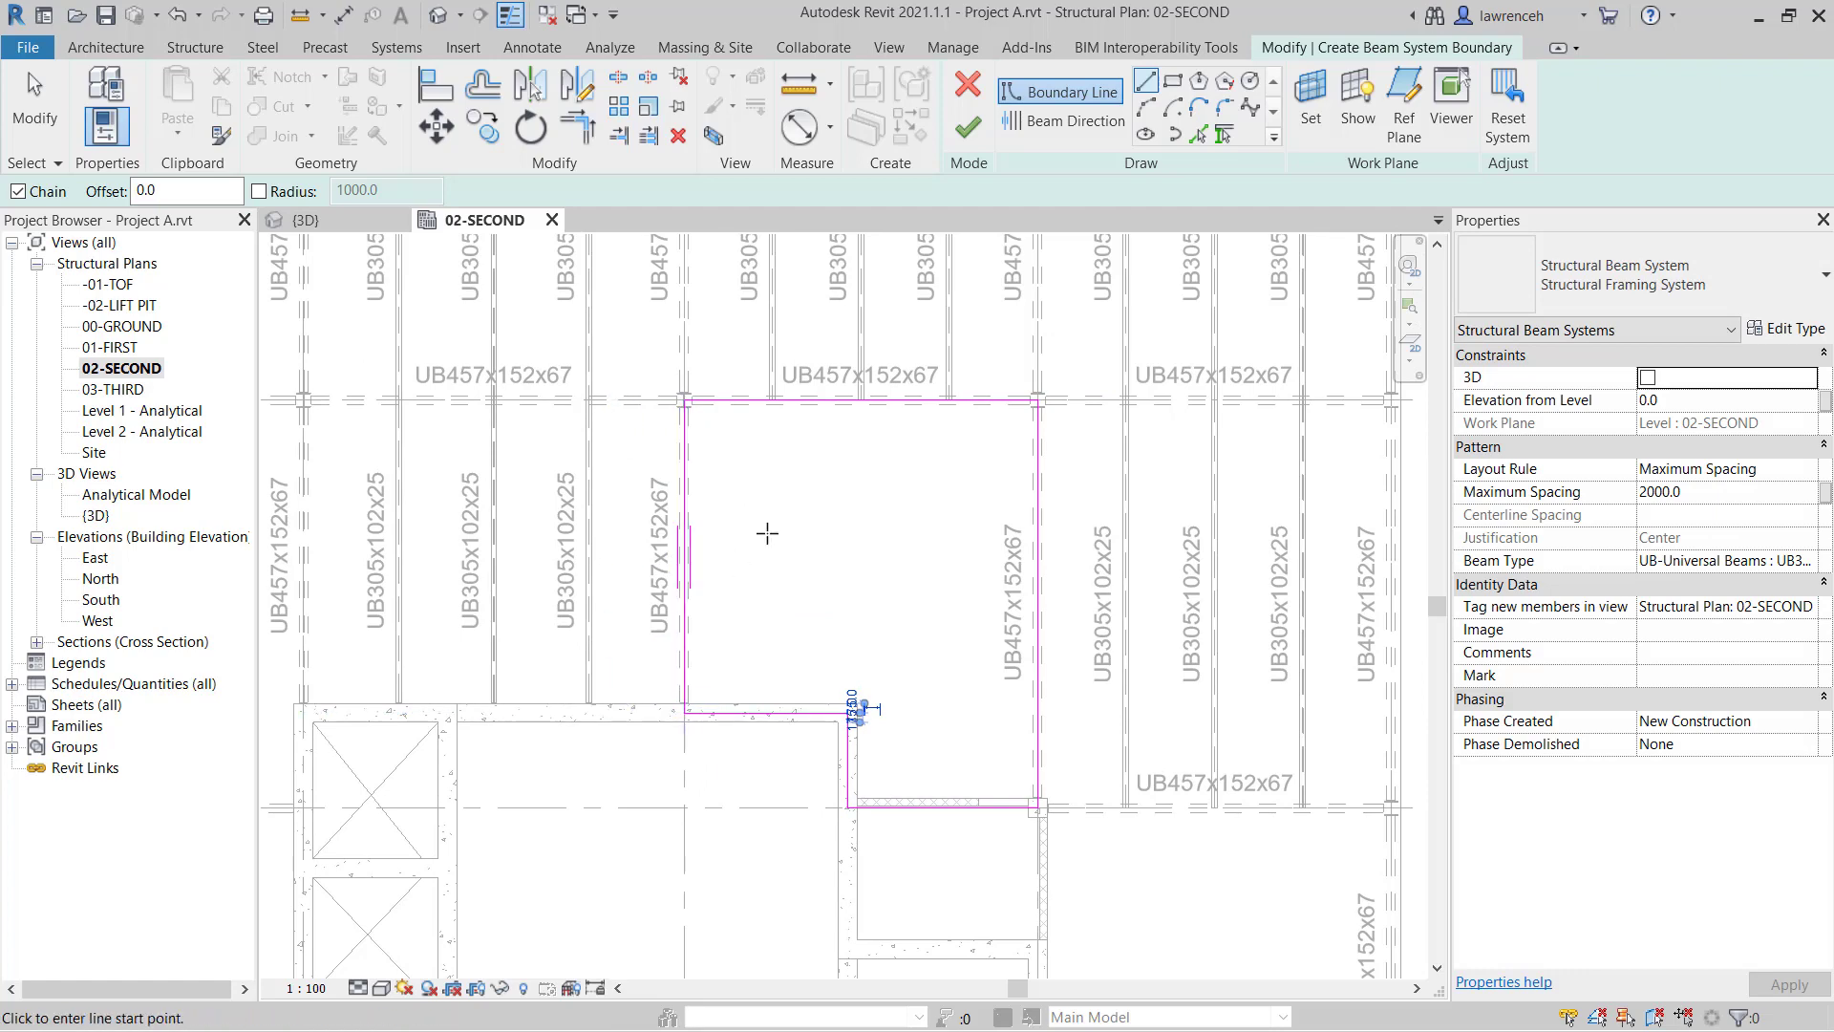
- Finish the sketch to create the beam system in the notched bay, and clear the selection
scroll(880, 500, down, 1)
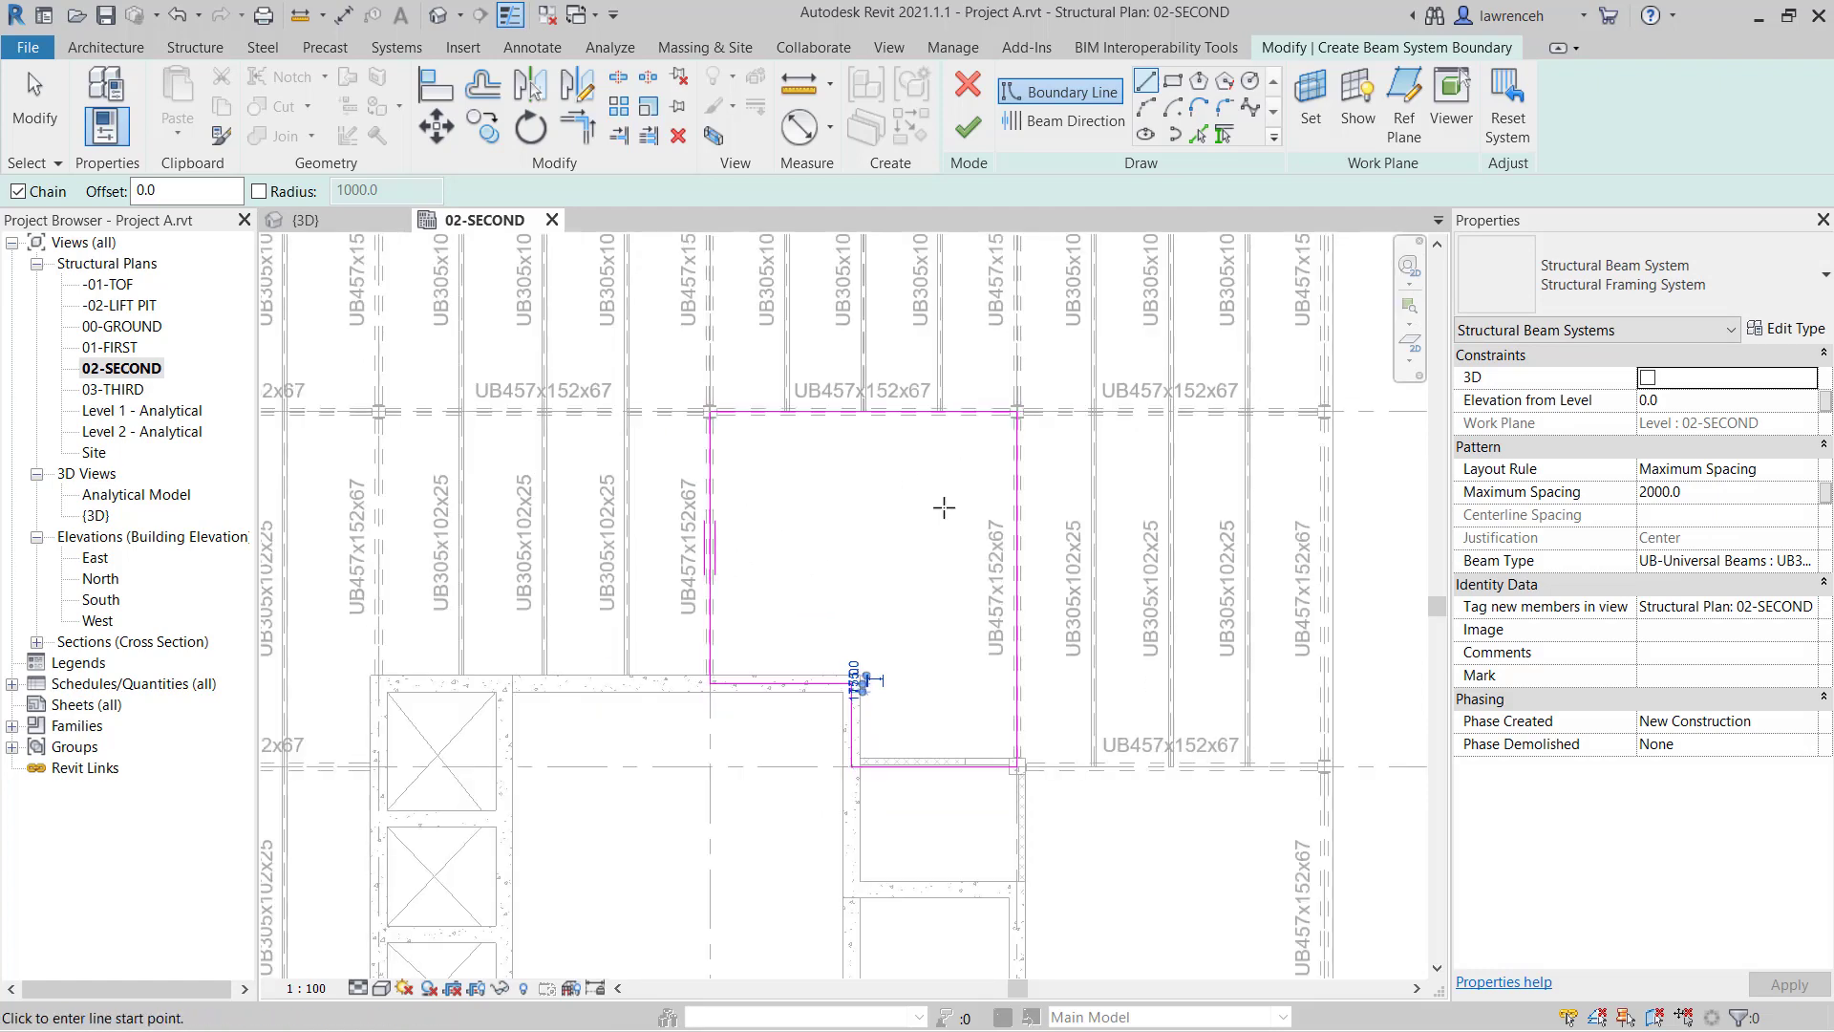
click(1096, 410)
click(974, 136)
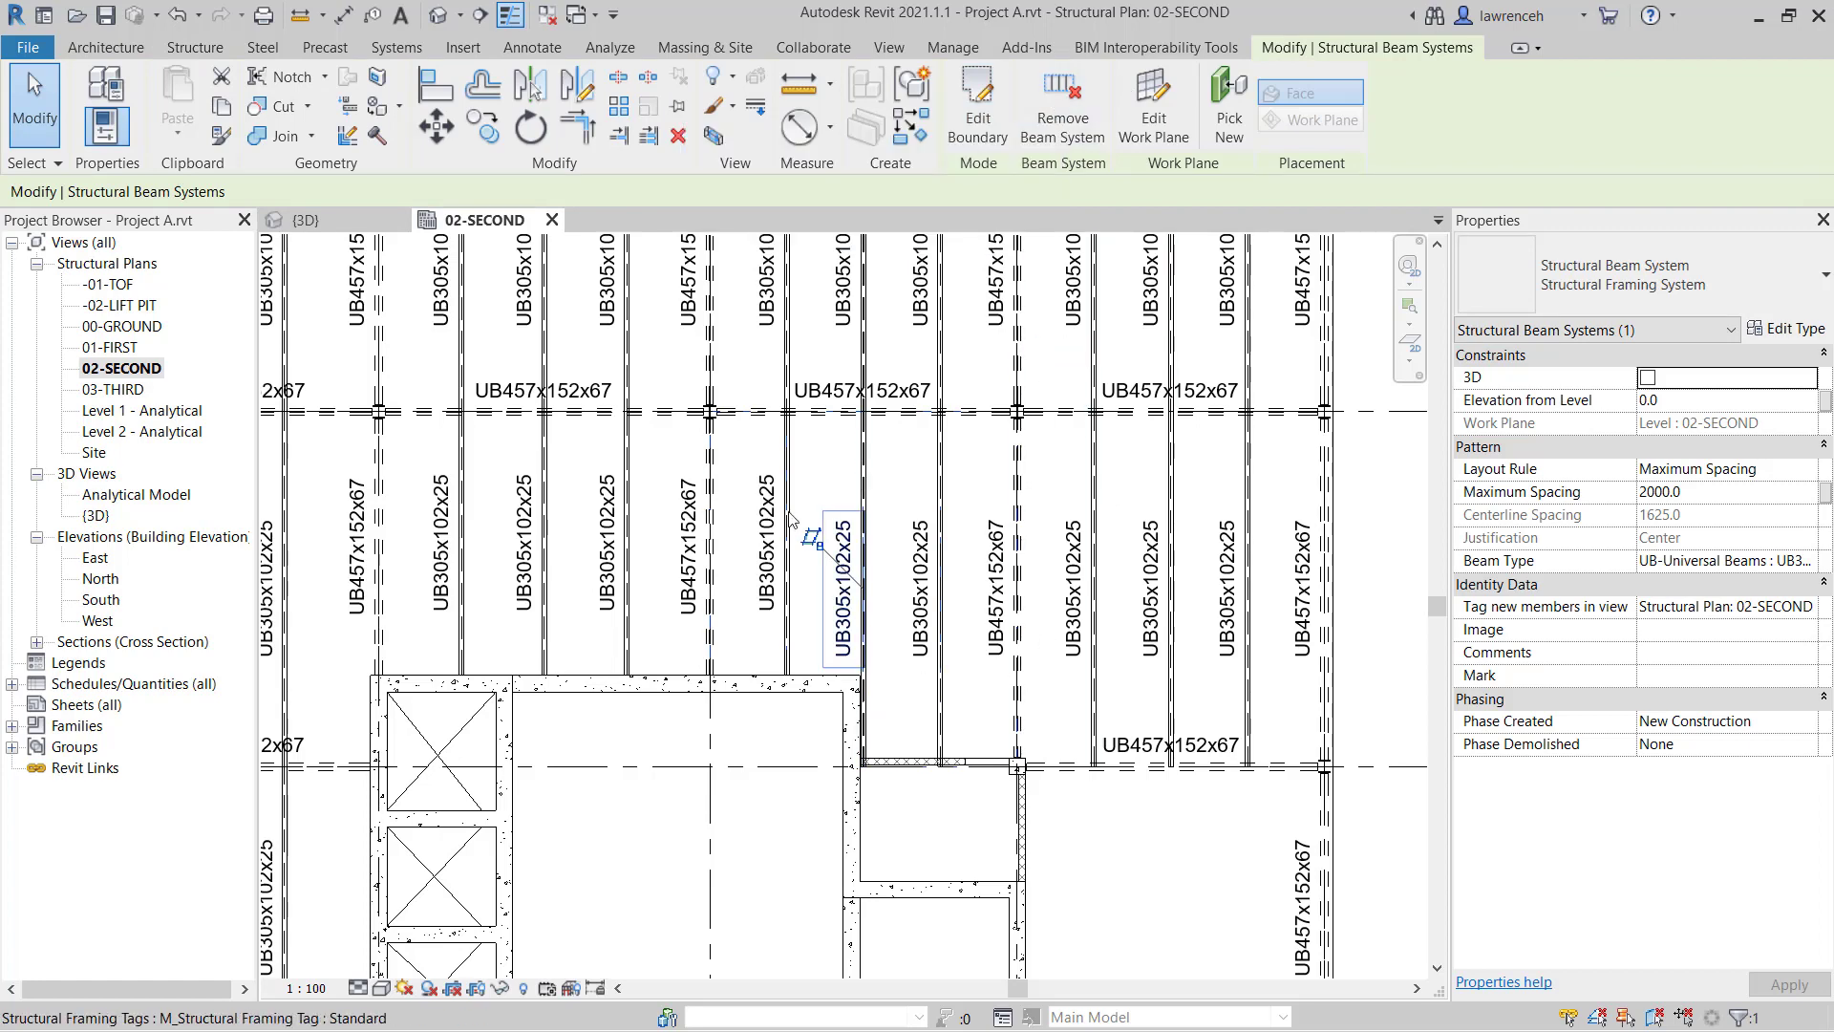
click(1174, 857)
- Start a sketched beam system in the empty C–D bay beside the core, picking the beams on C, D and the outer edge as boundary lines
middle_drag(1215, 924, 1146, 589)
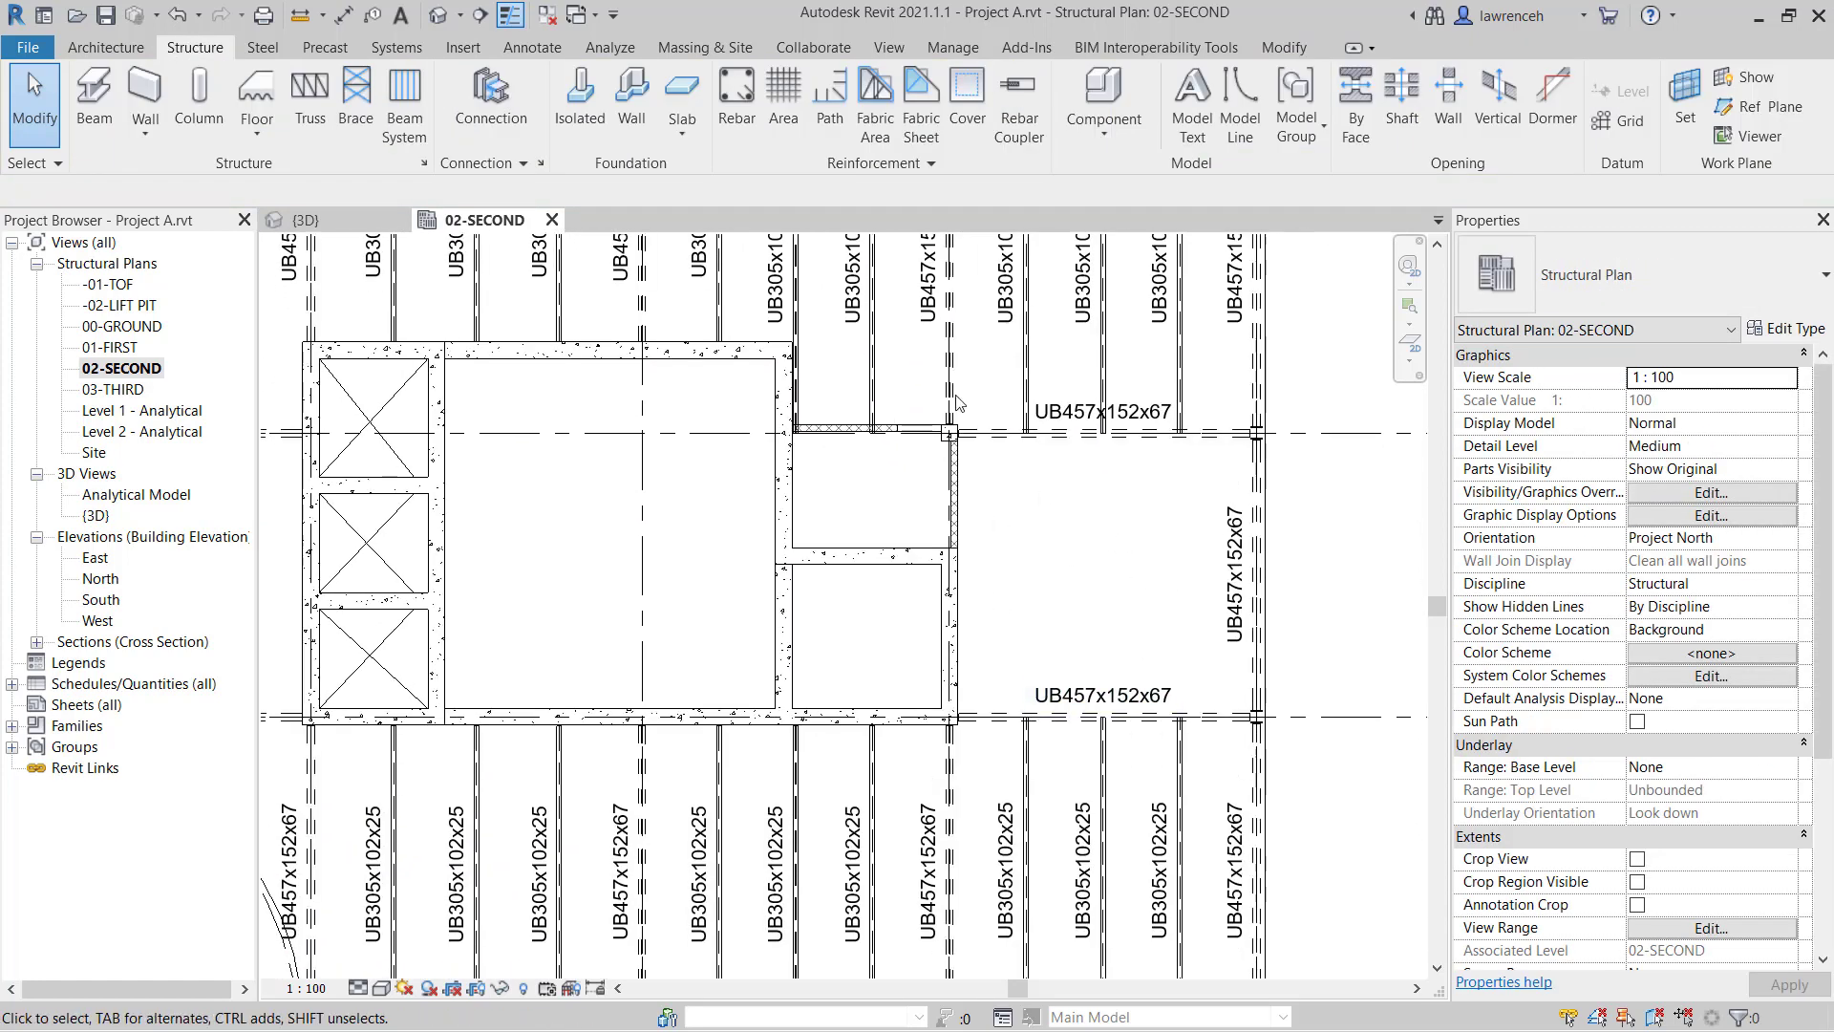
click(405, 107)
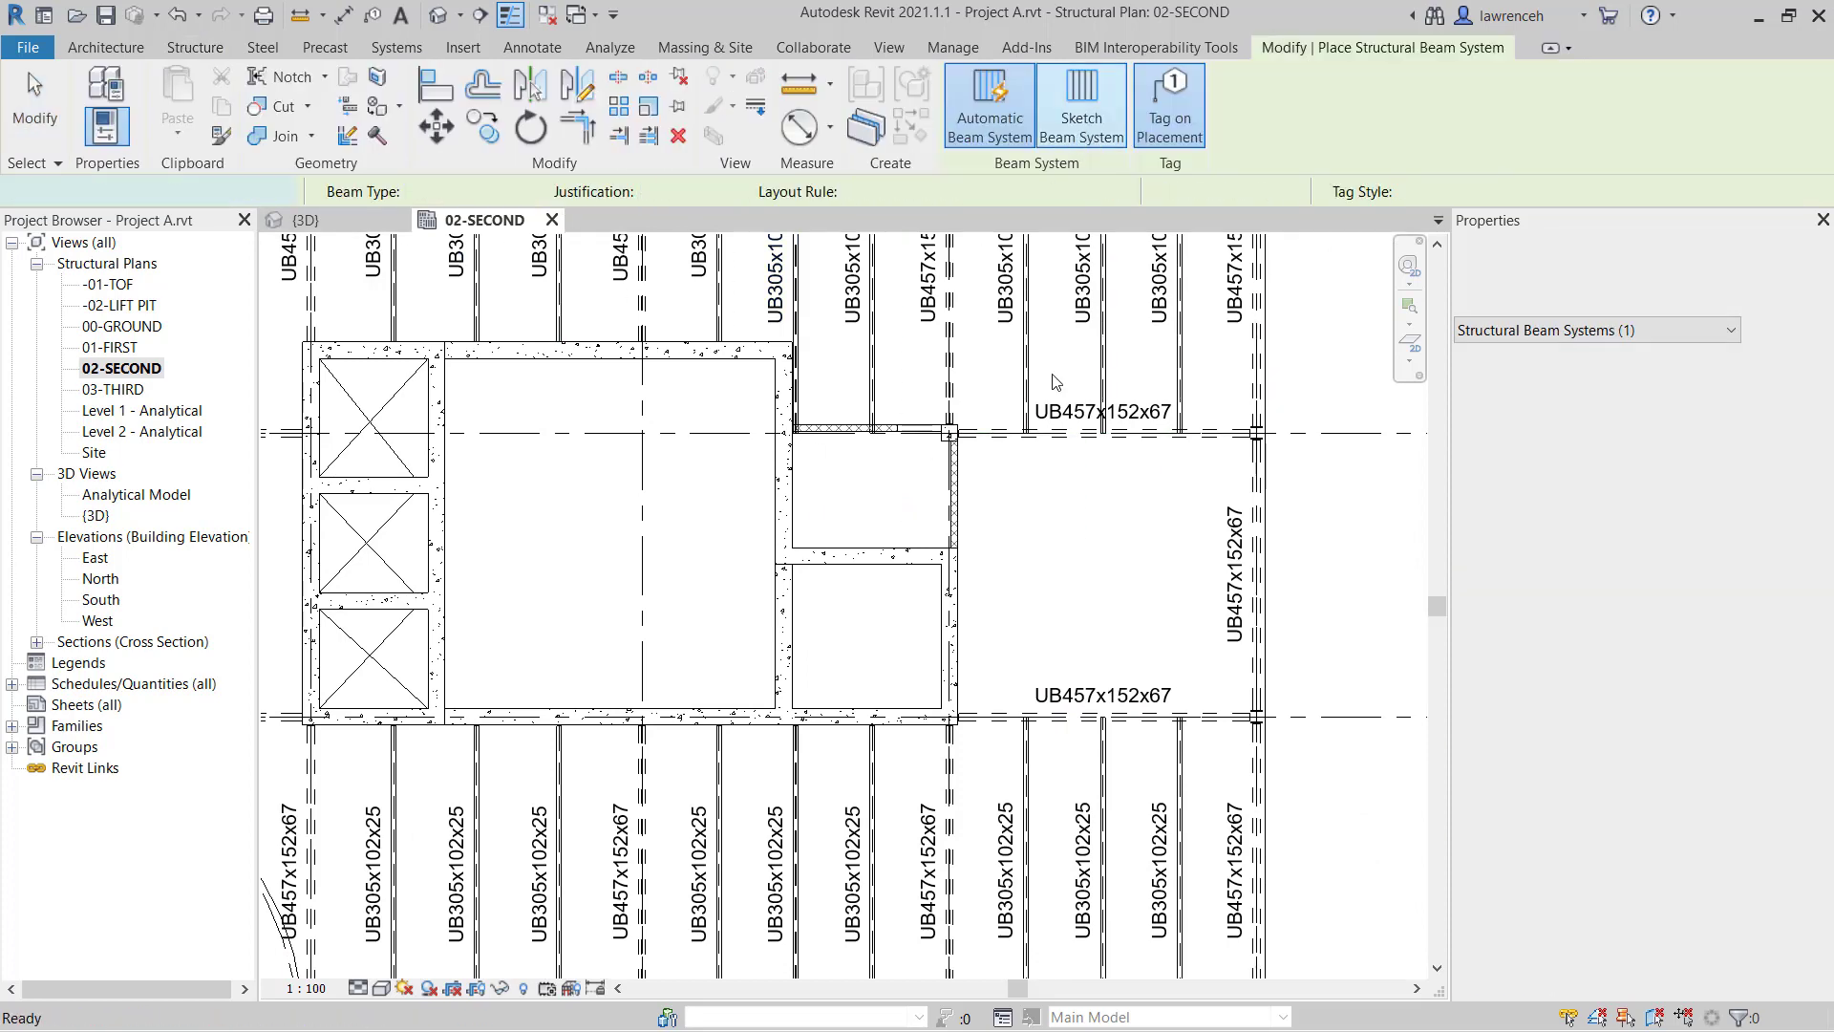
click(1223, 133)
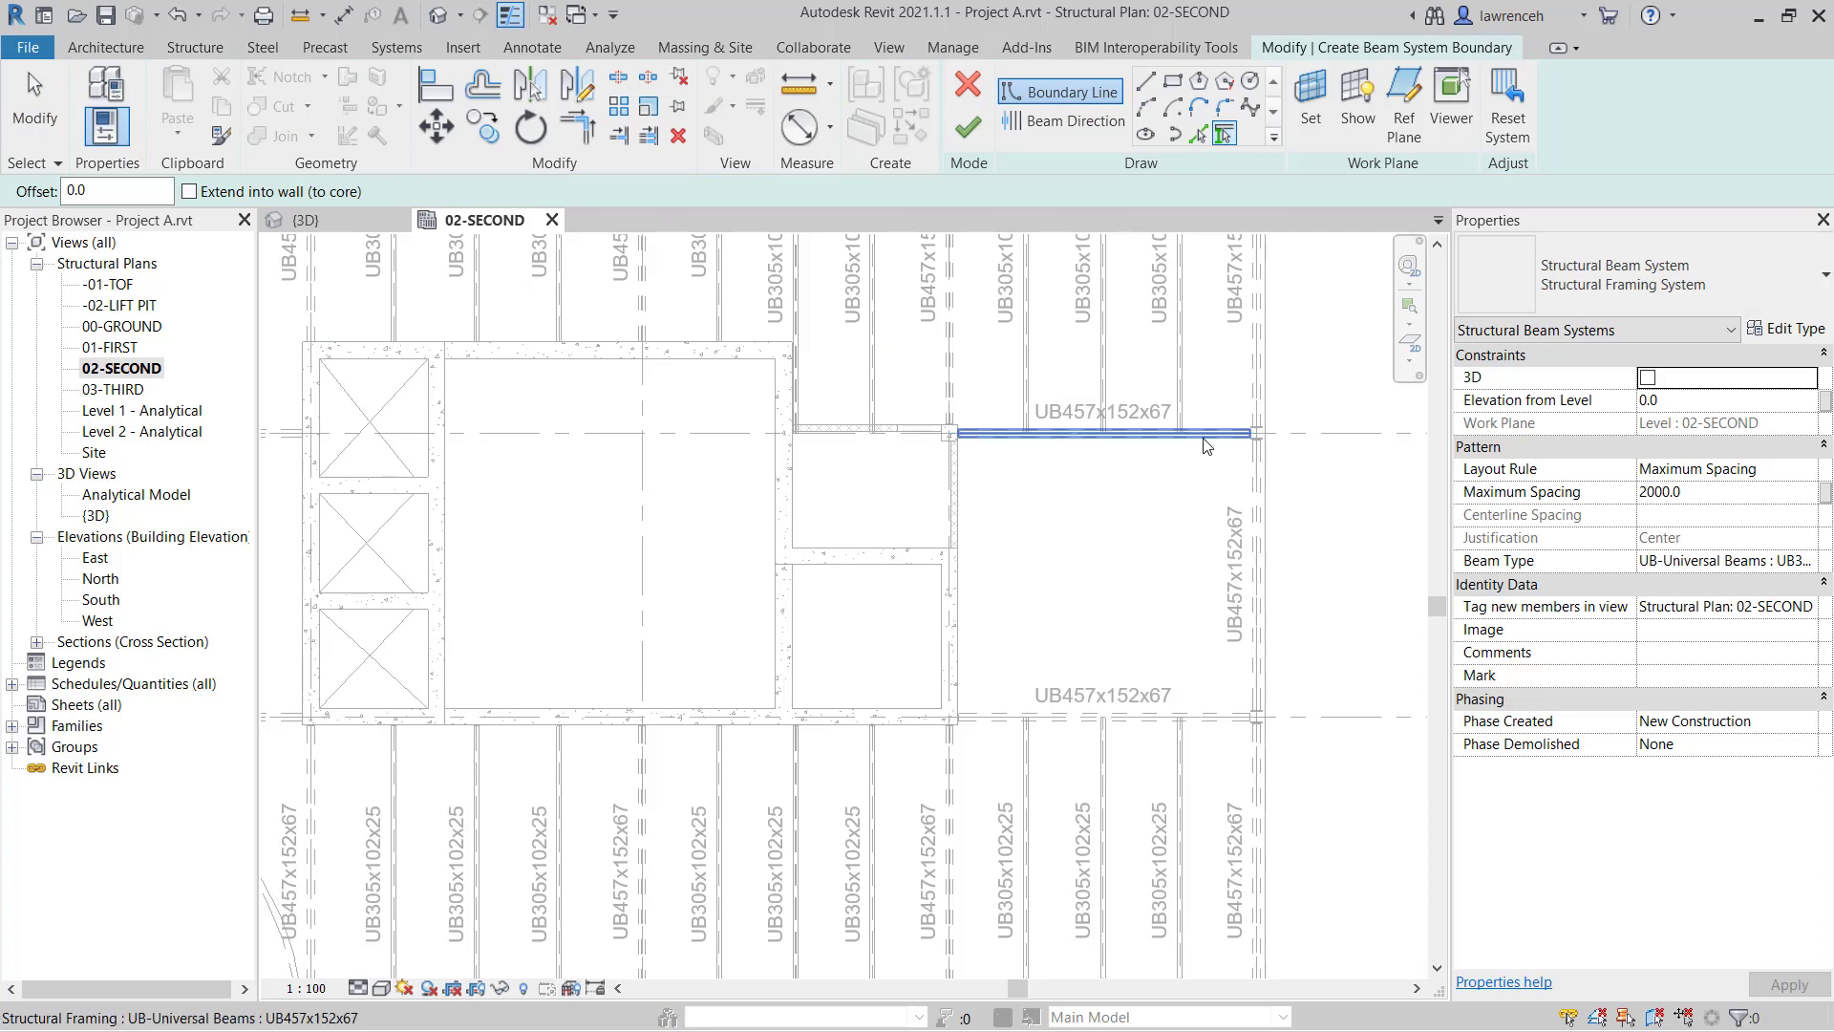
click(1207, 444)
click(1259, 516)
click(1173, 717)
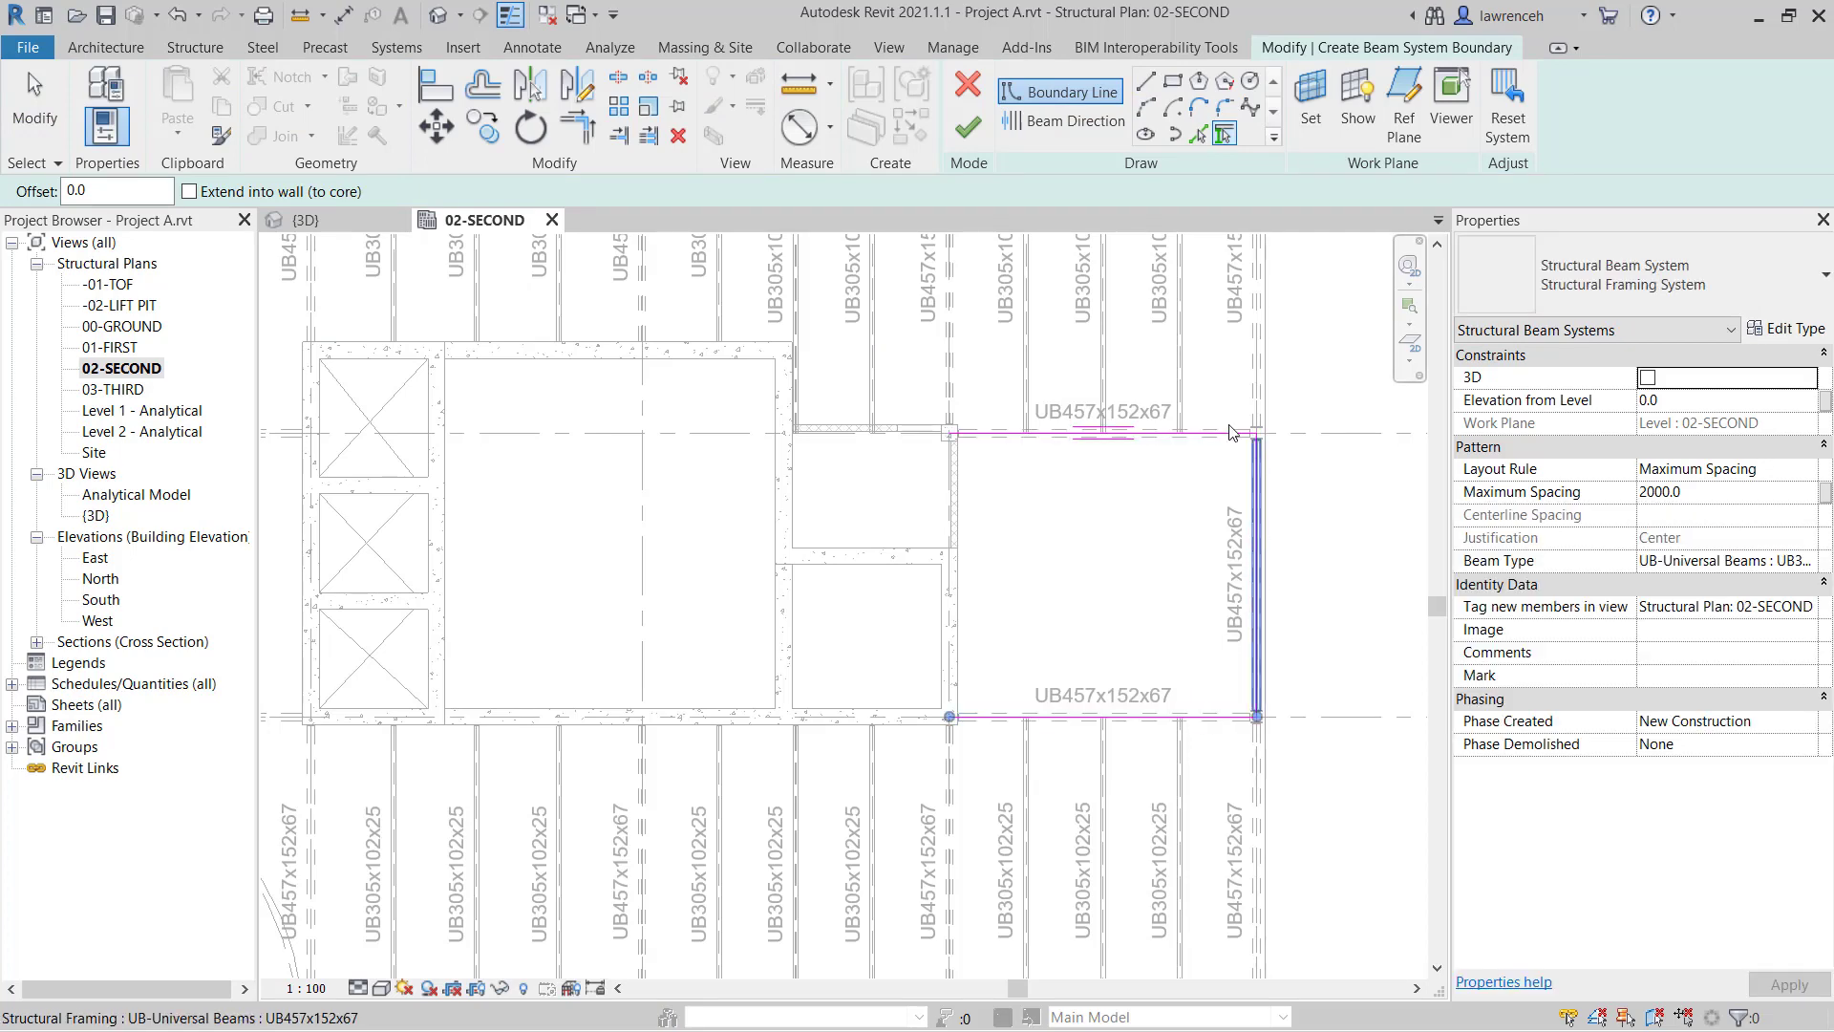
- Pick the core wall line as the bay's remaining boundary and trim it to the boundary lines on grids C and D
click(1202, 135)
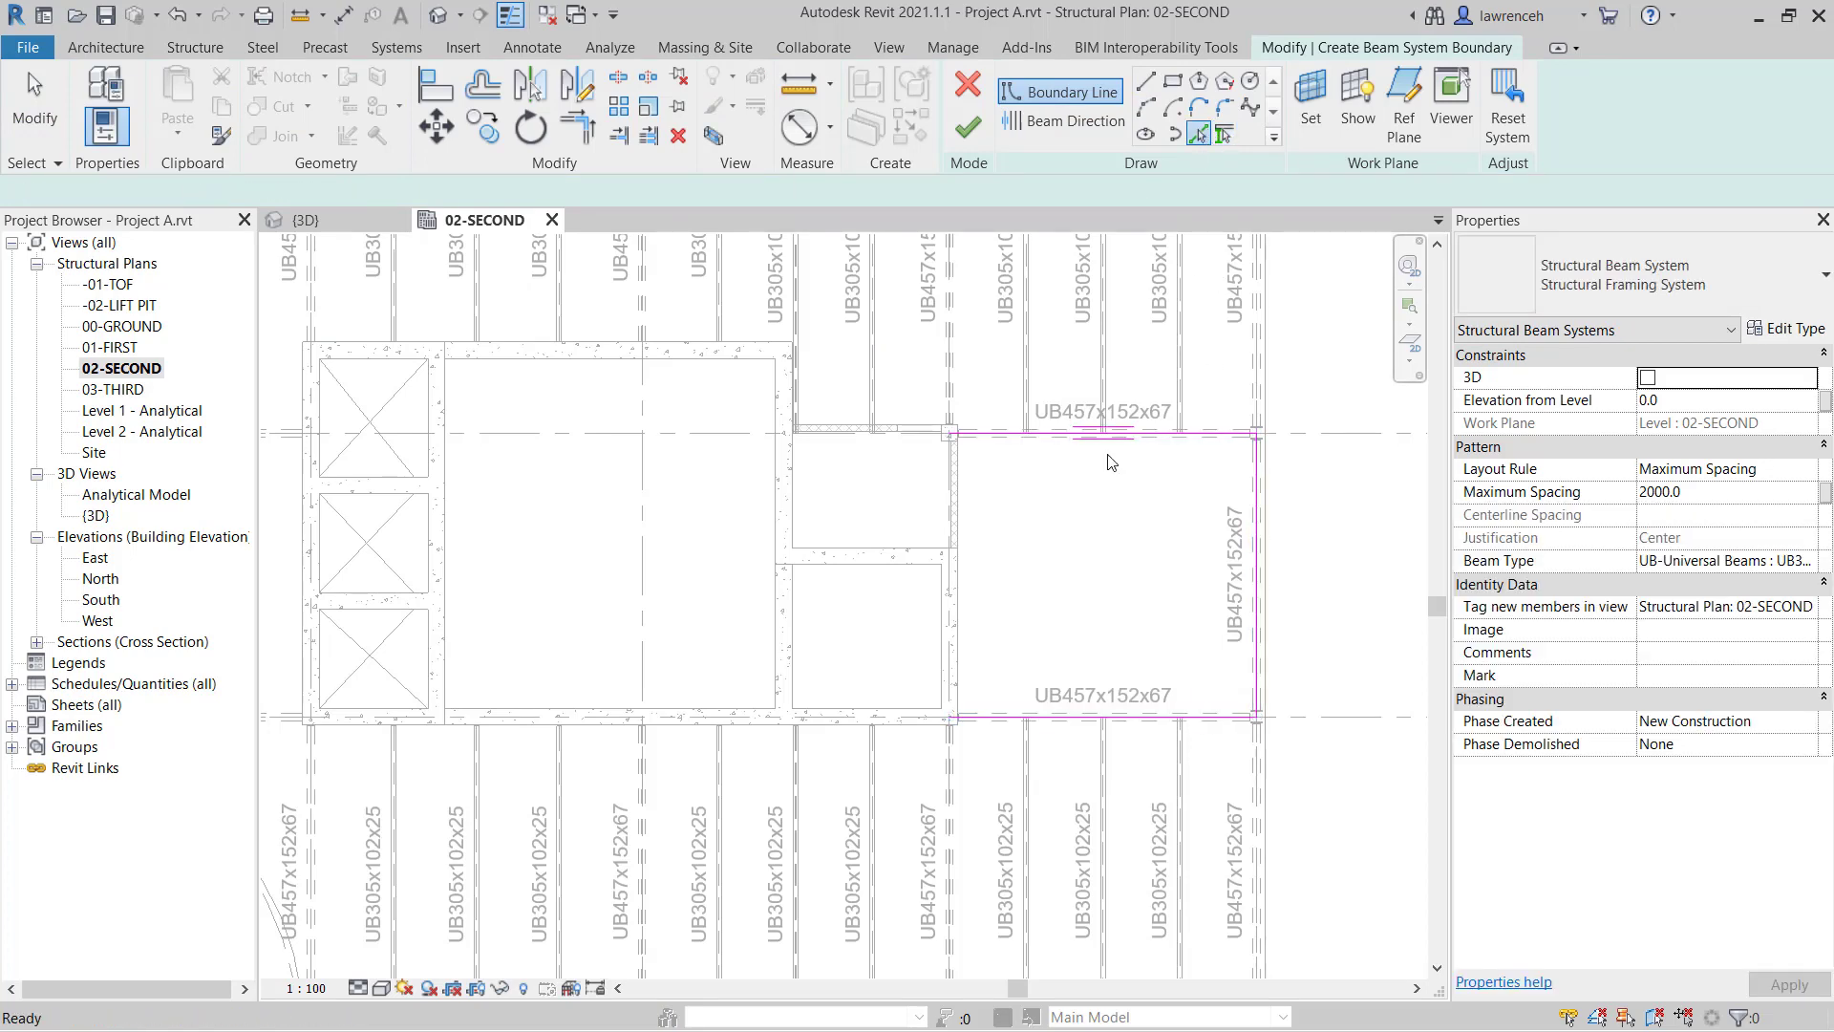
click(959, 630)
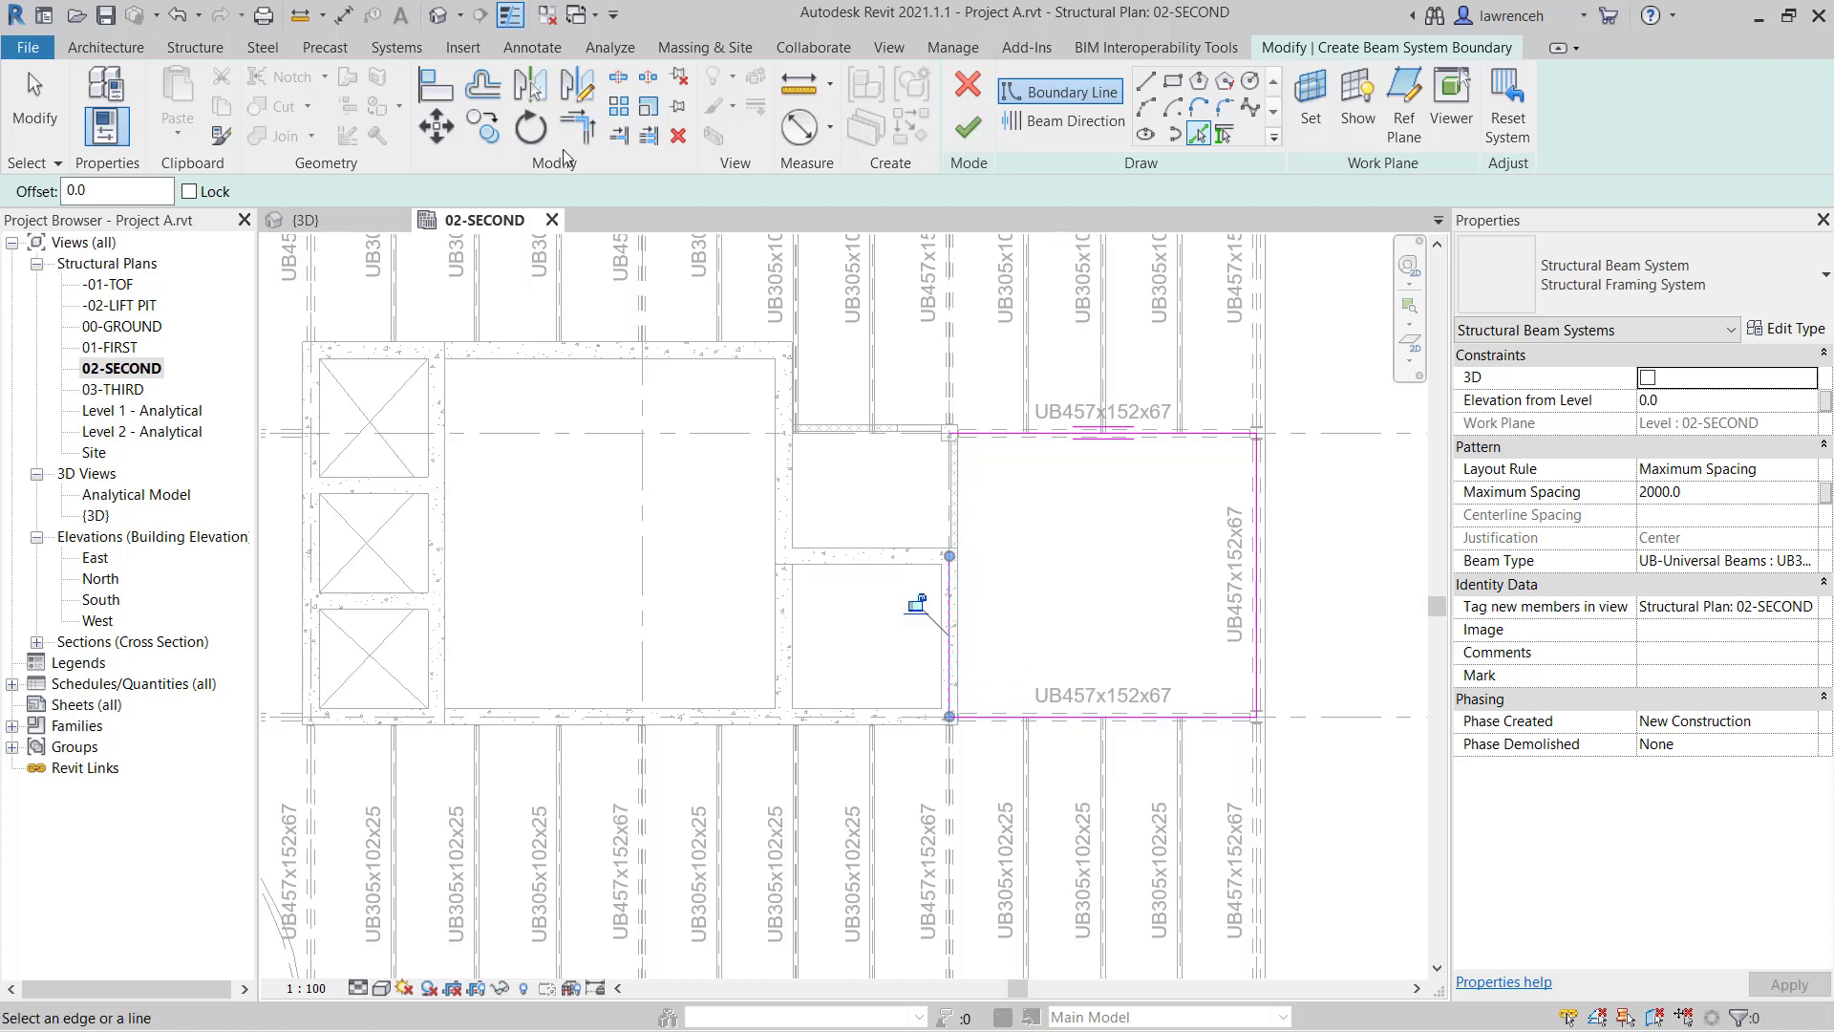
click(579, 141)
click(951, 592)
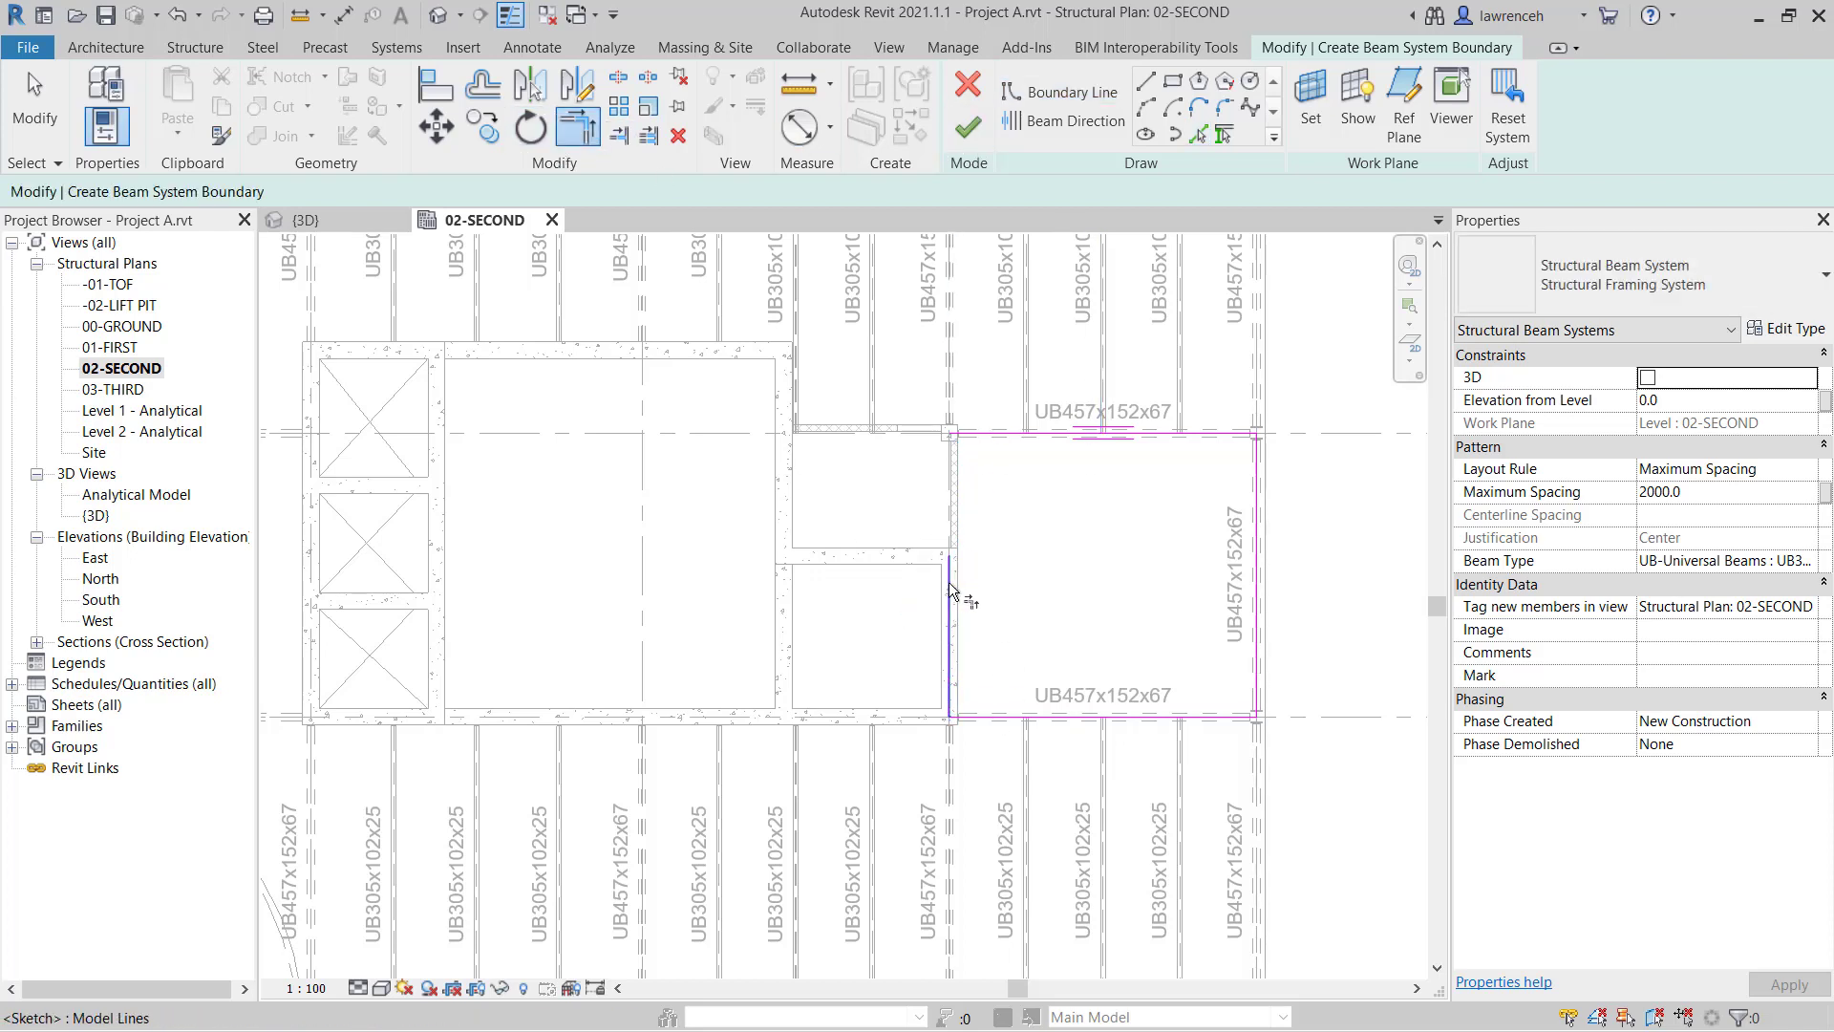
click(1031, 432)
click(1036, 716)
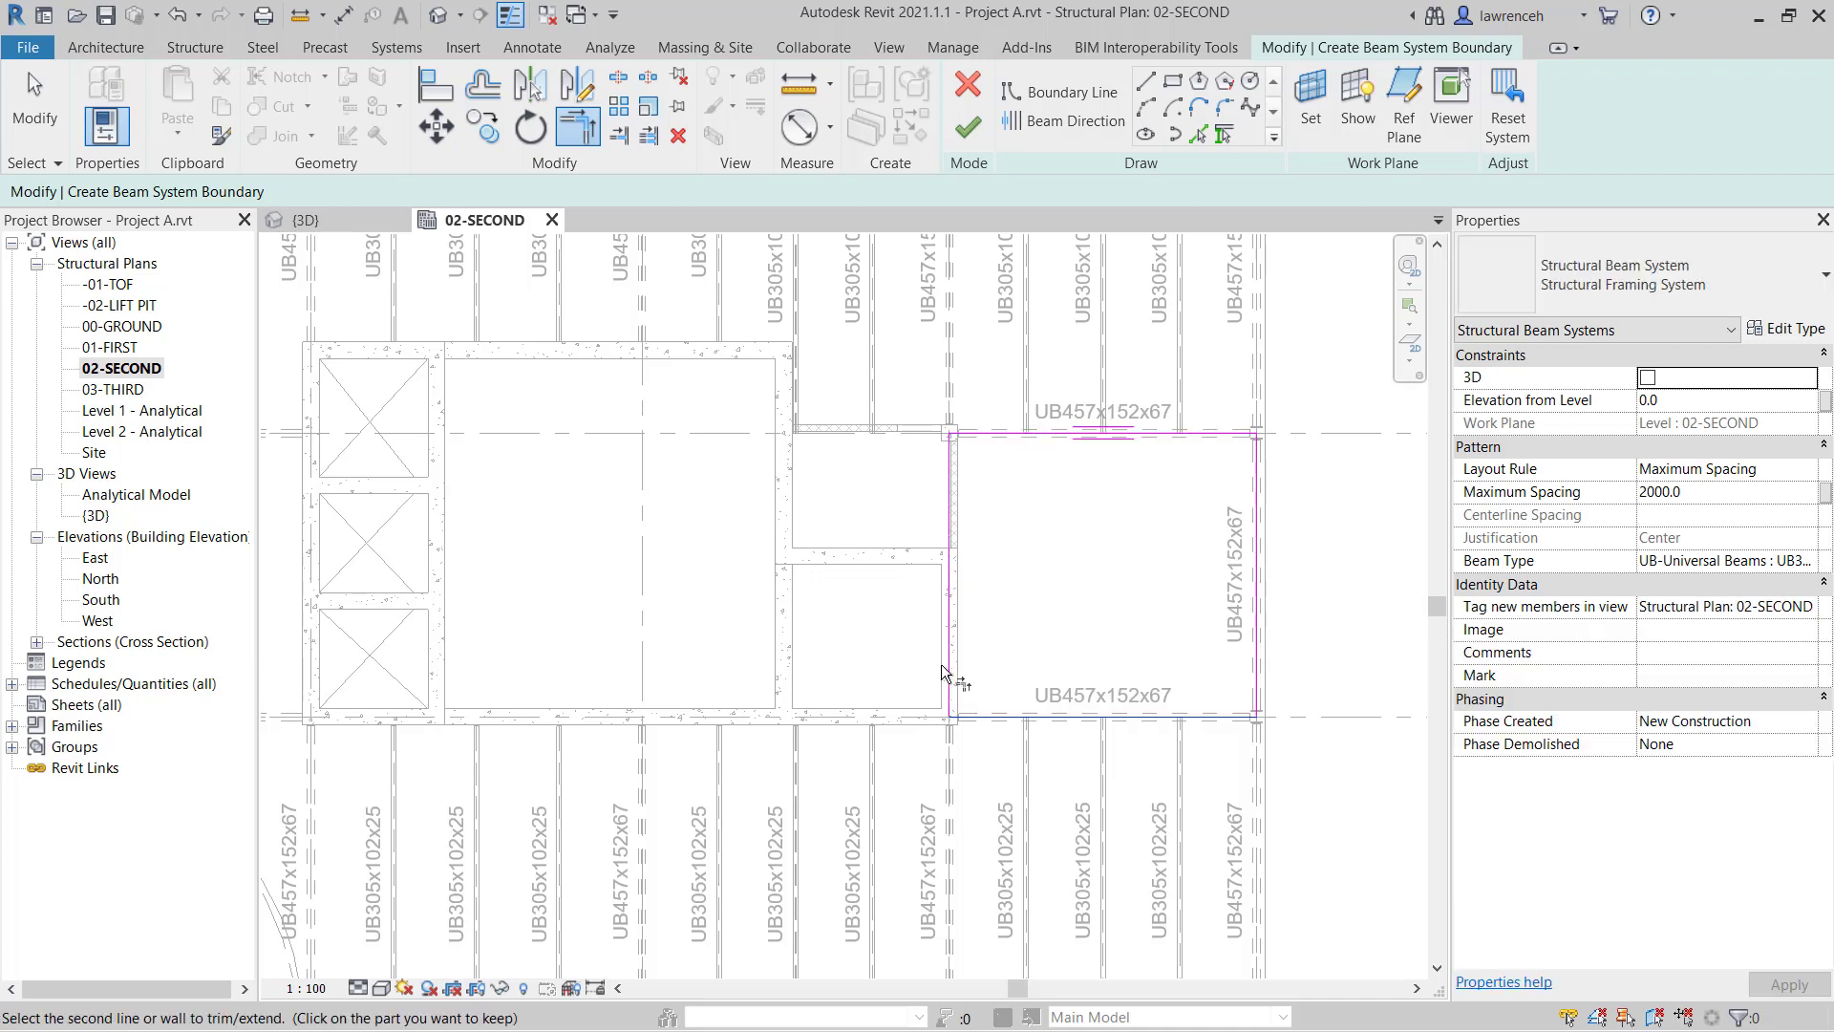
click(952, 676)
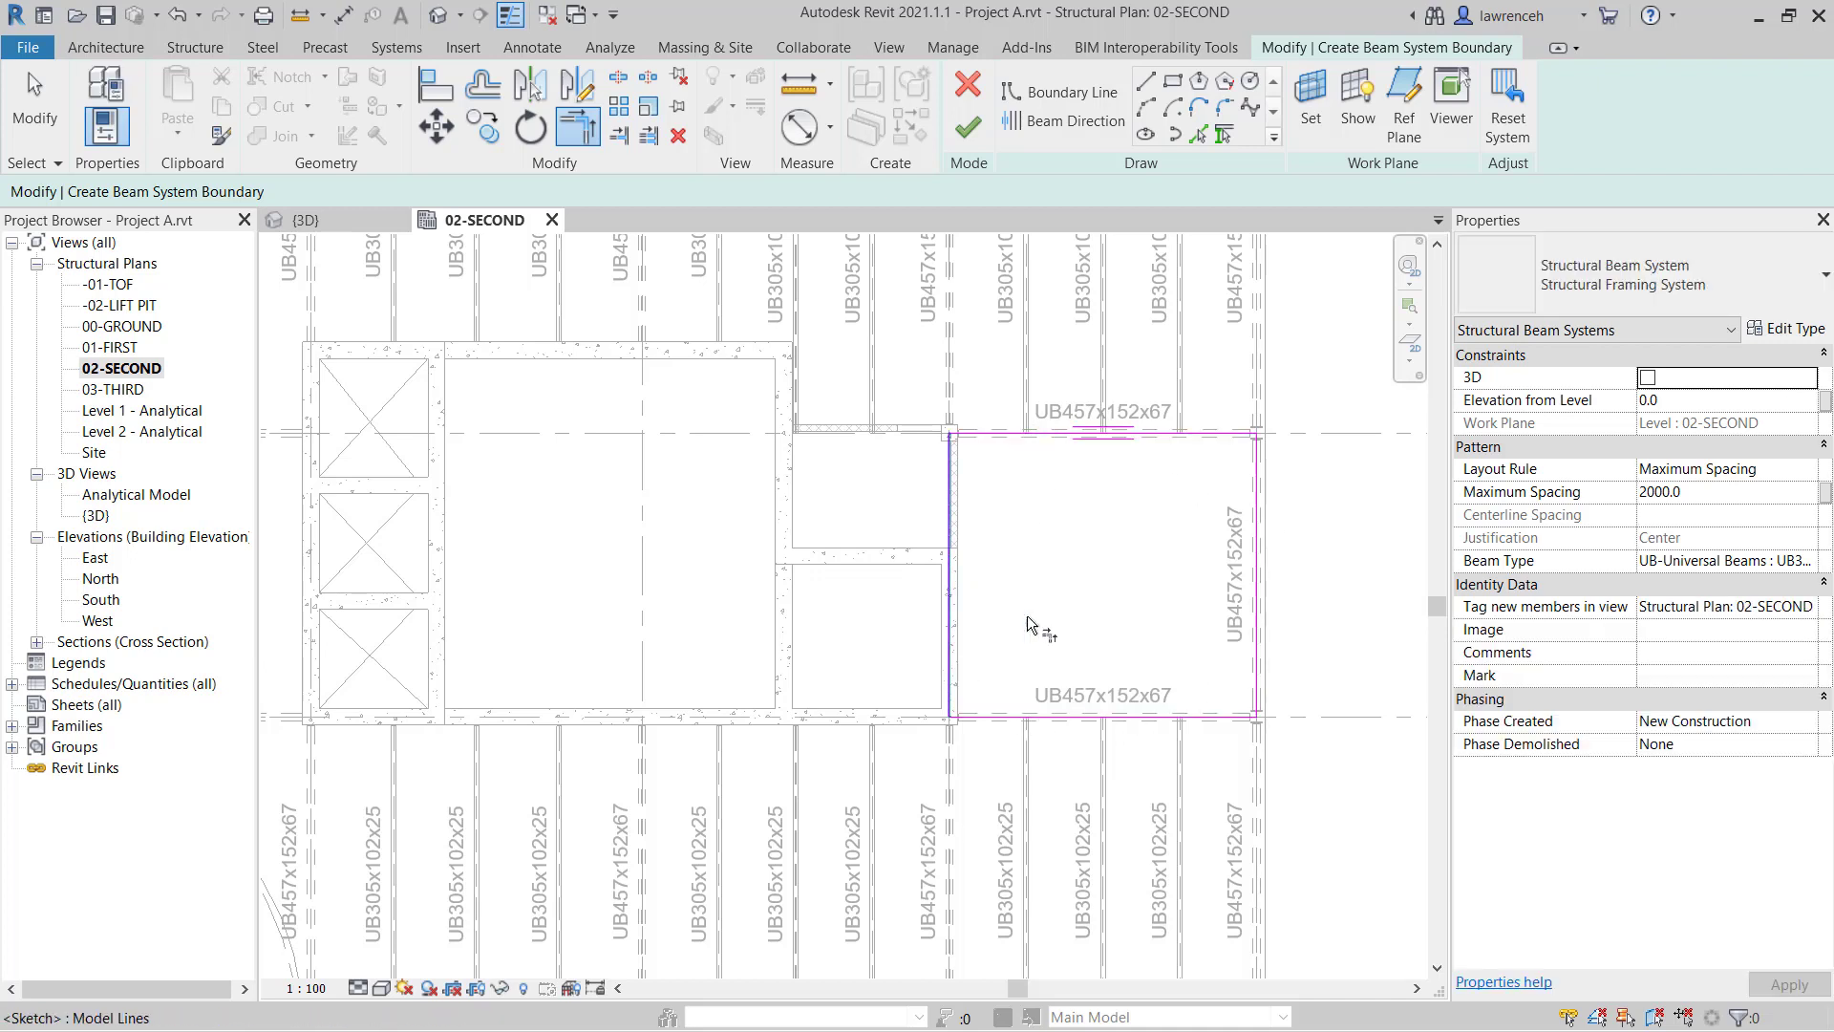
- Set the beam direction parallel to the outer edge beam and finish the beam system in the C–D bay beside the core
click(1091, 124)
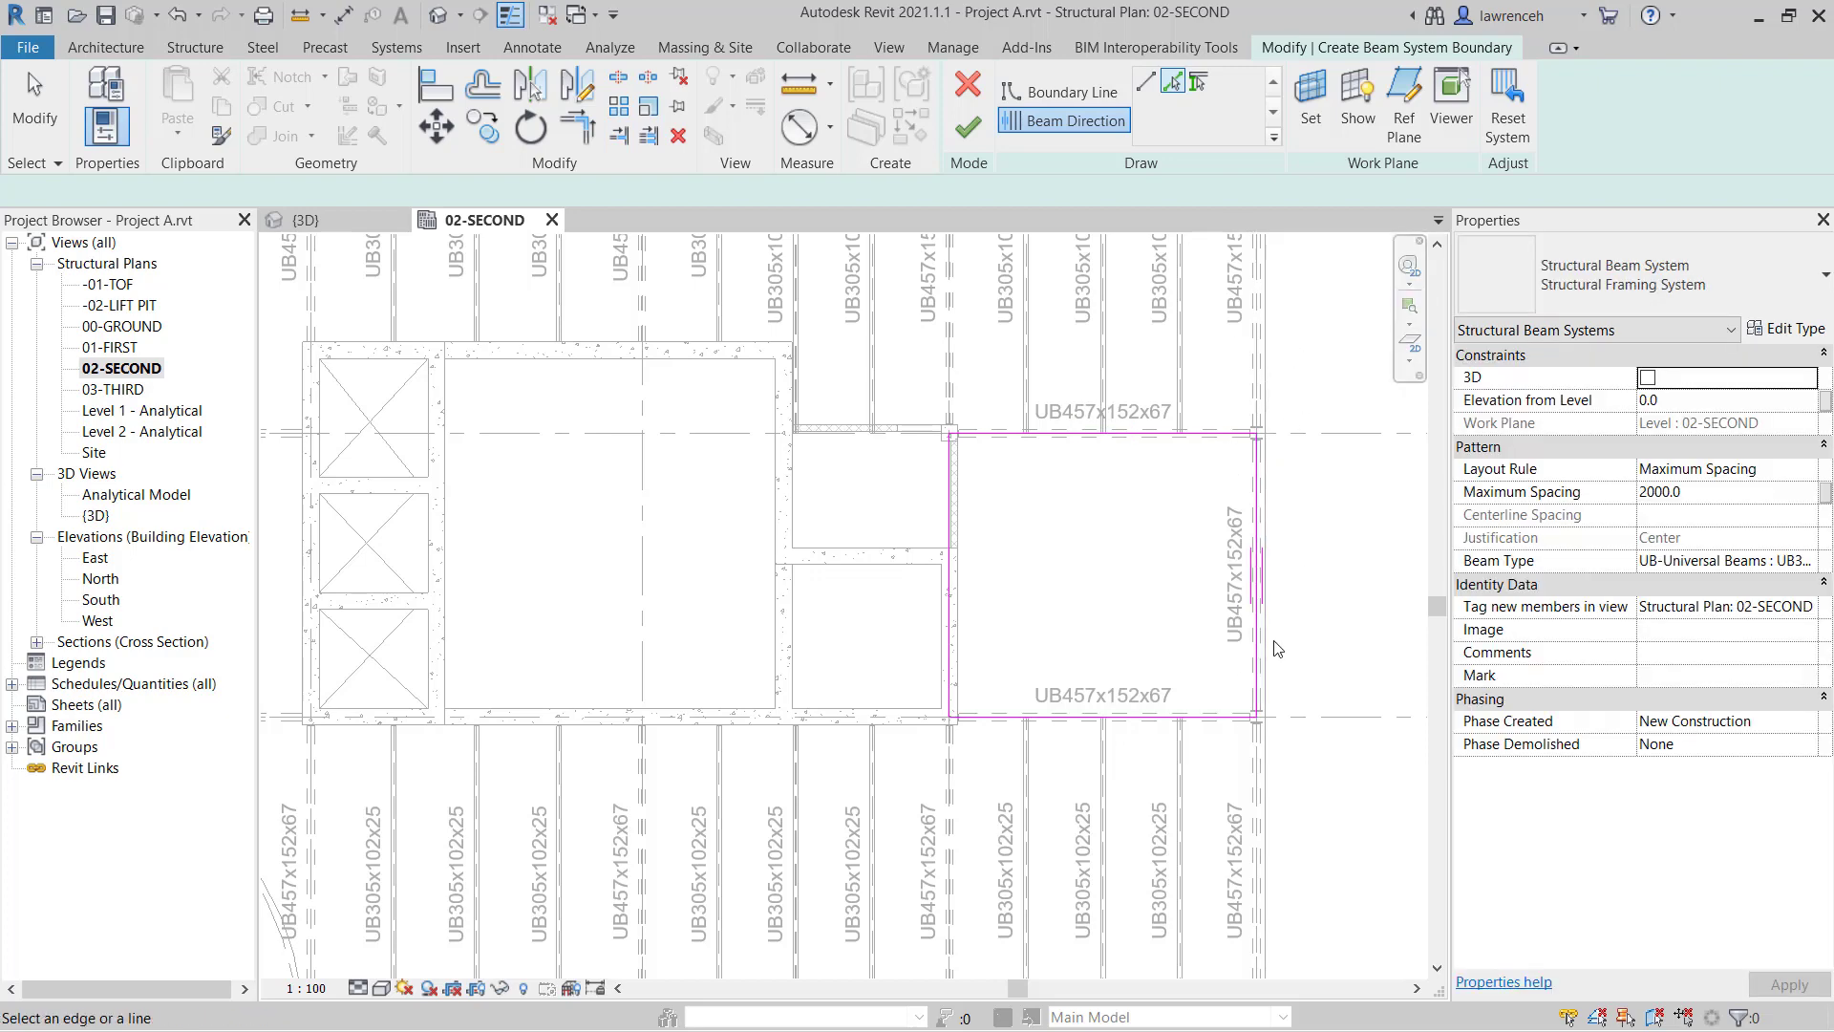
click(967, 134)
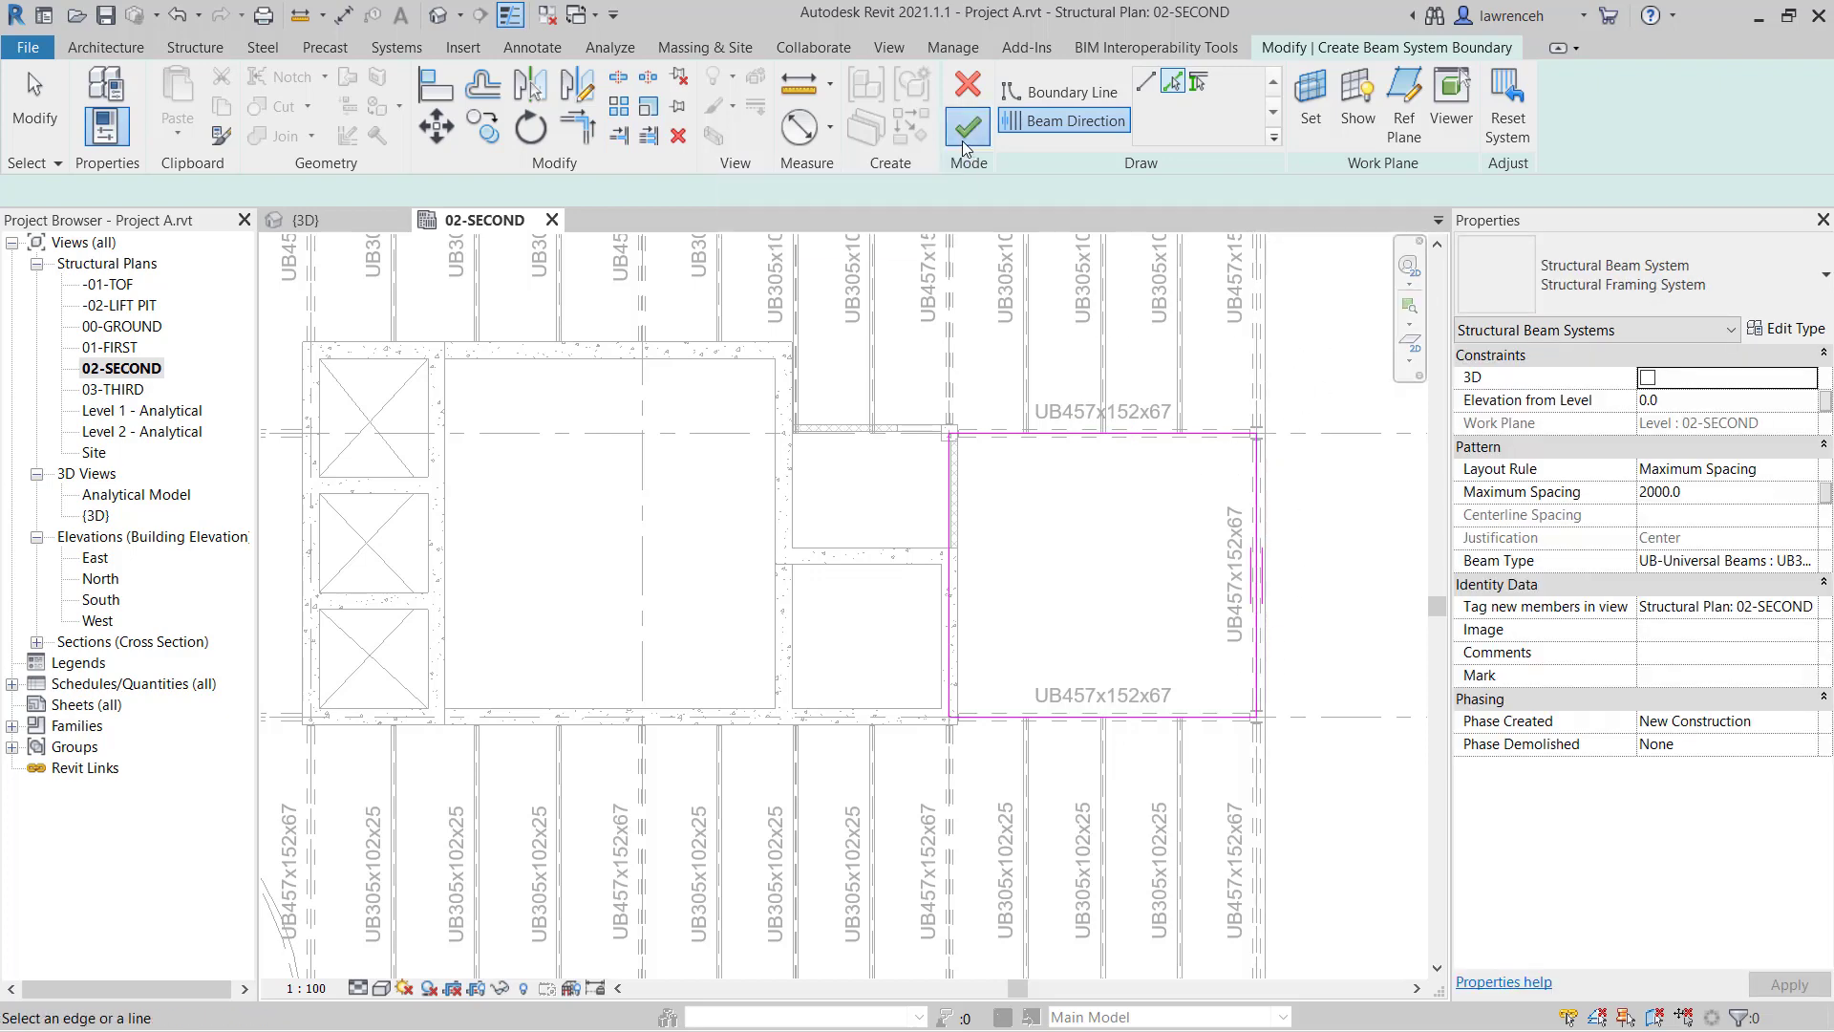
- Clear the selection and open the default 3D view to examine the secondary beams against the second-floor slab and core
click(1339, 573)
scroll(1194, 668, down, 5)
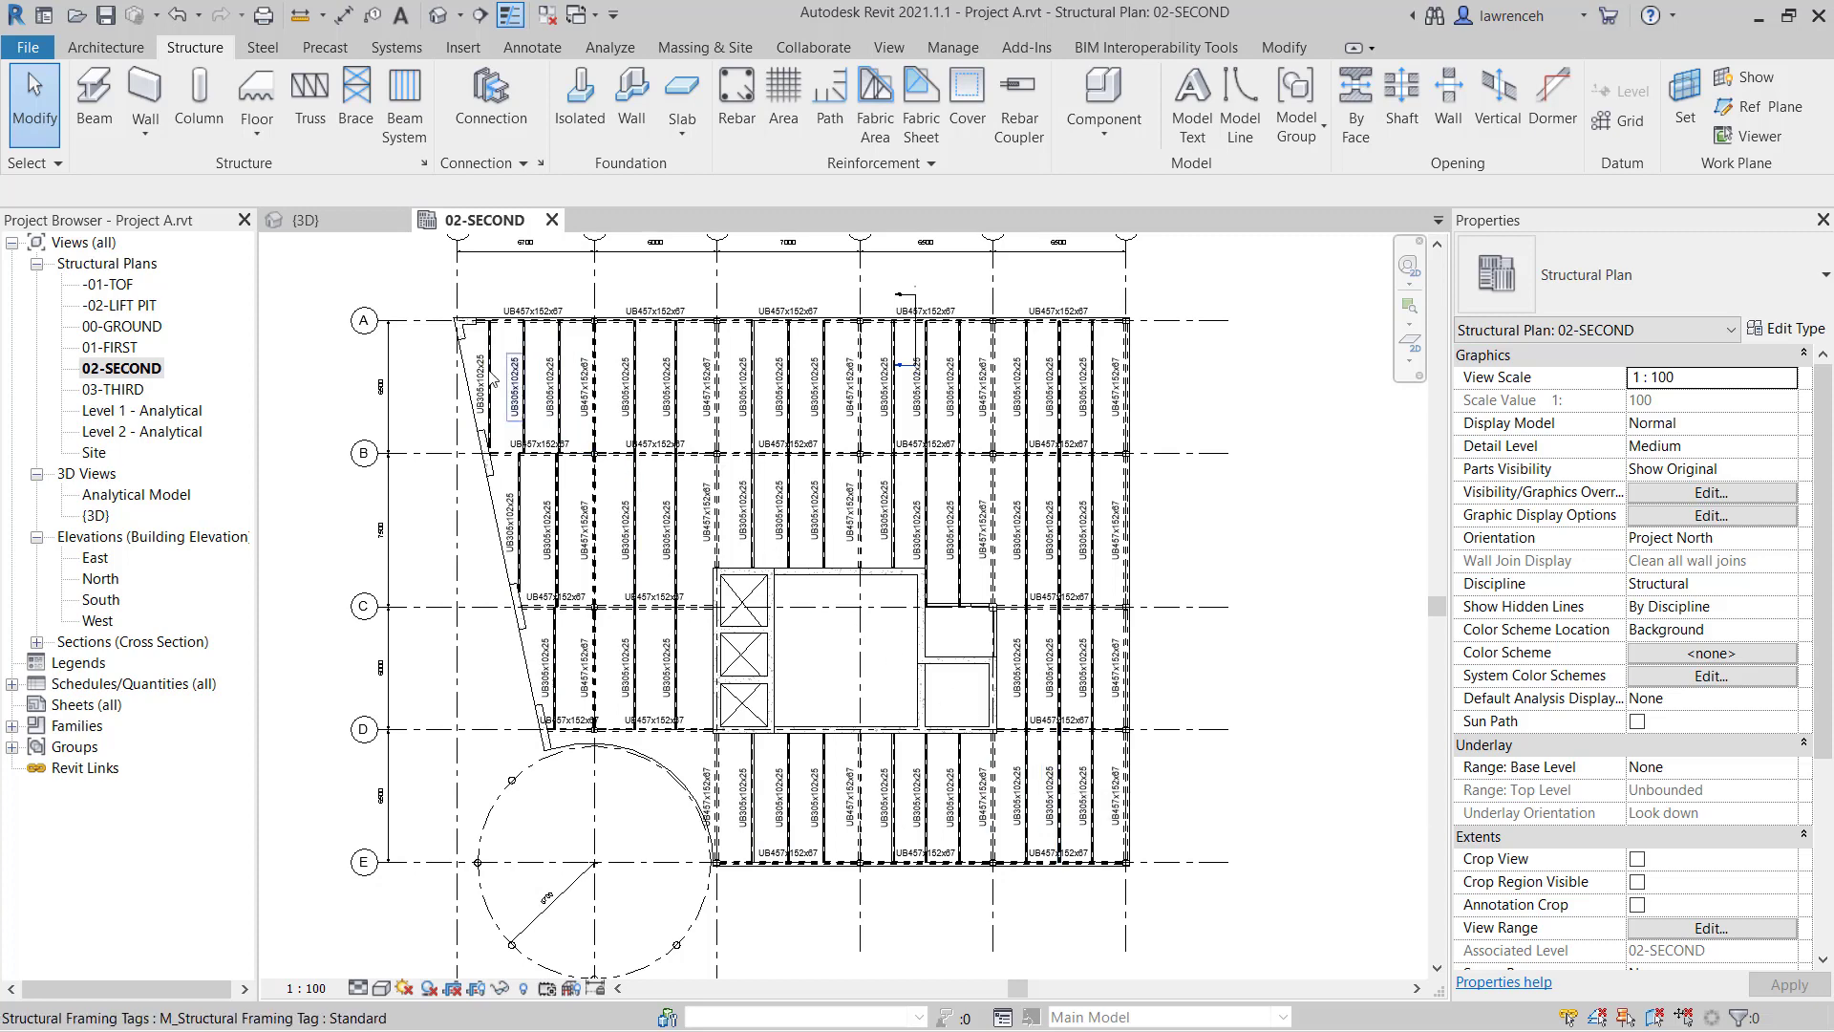
click(328, 223)
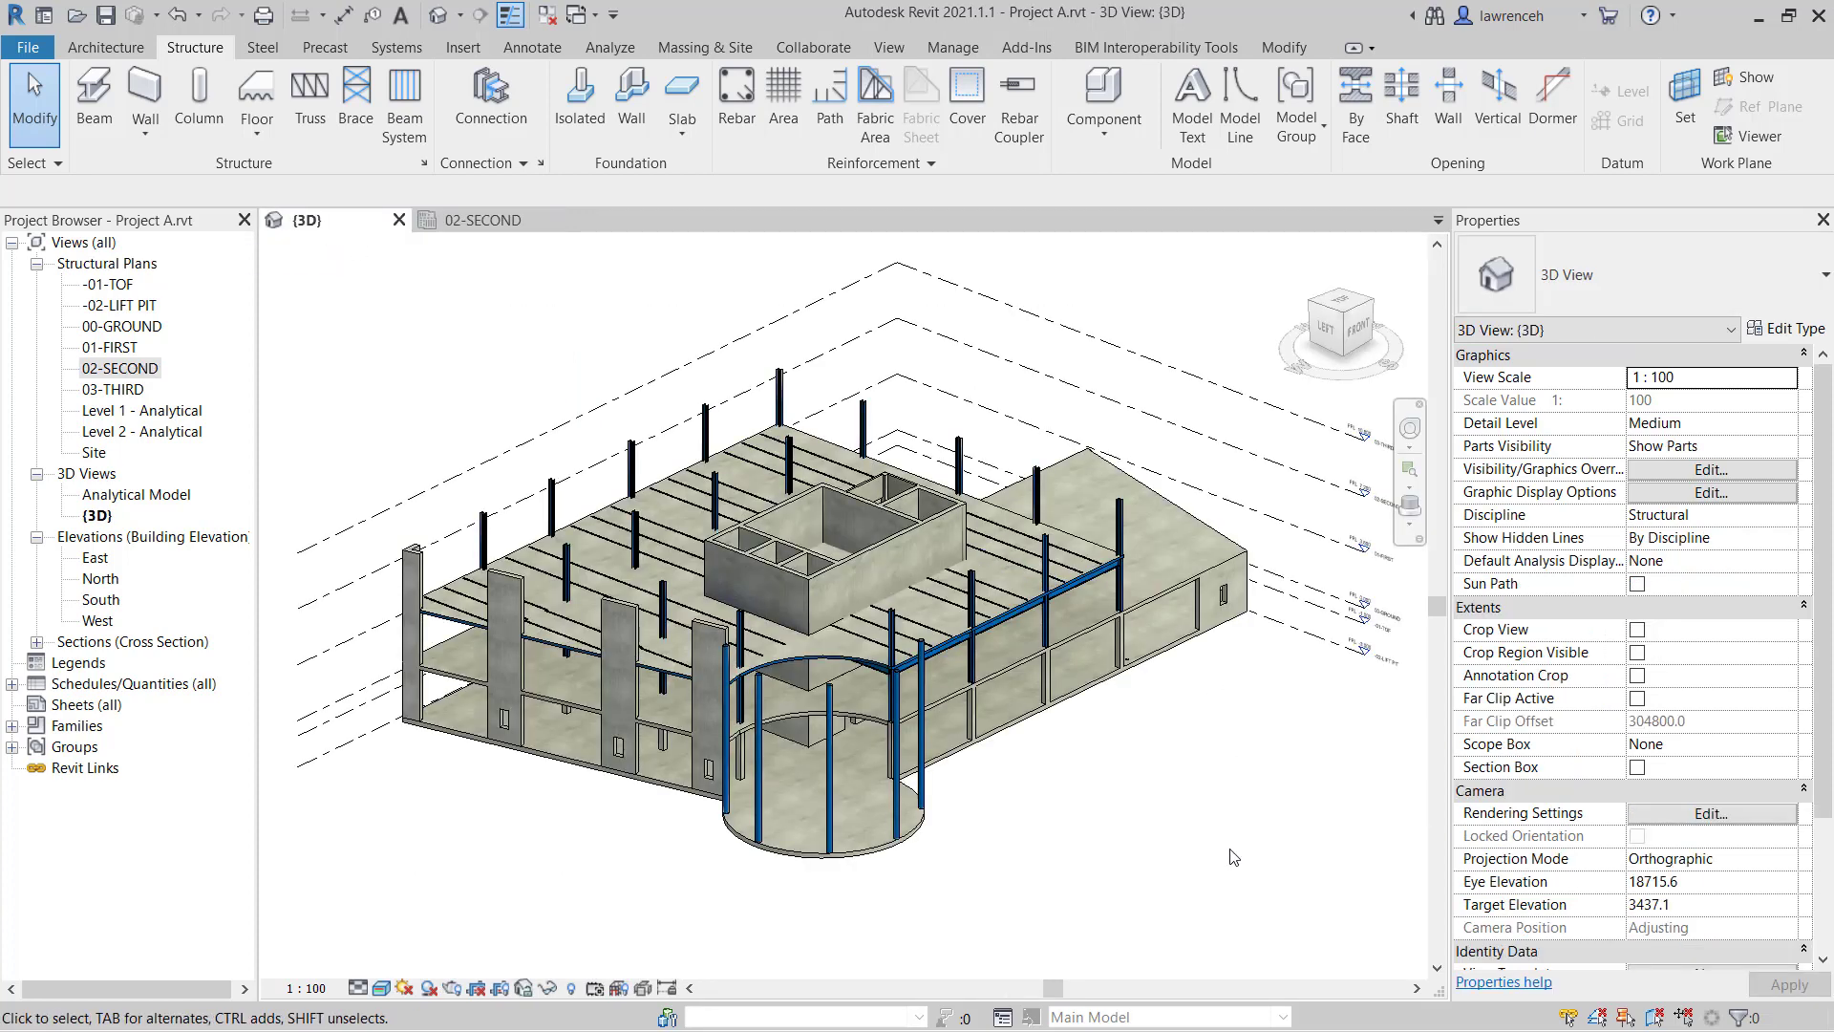
shift+middle_drag(1168, 863, 996, 680)
scroll(996, 680, up, 5)
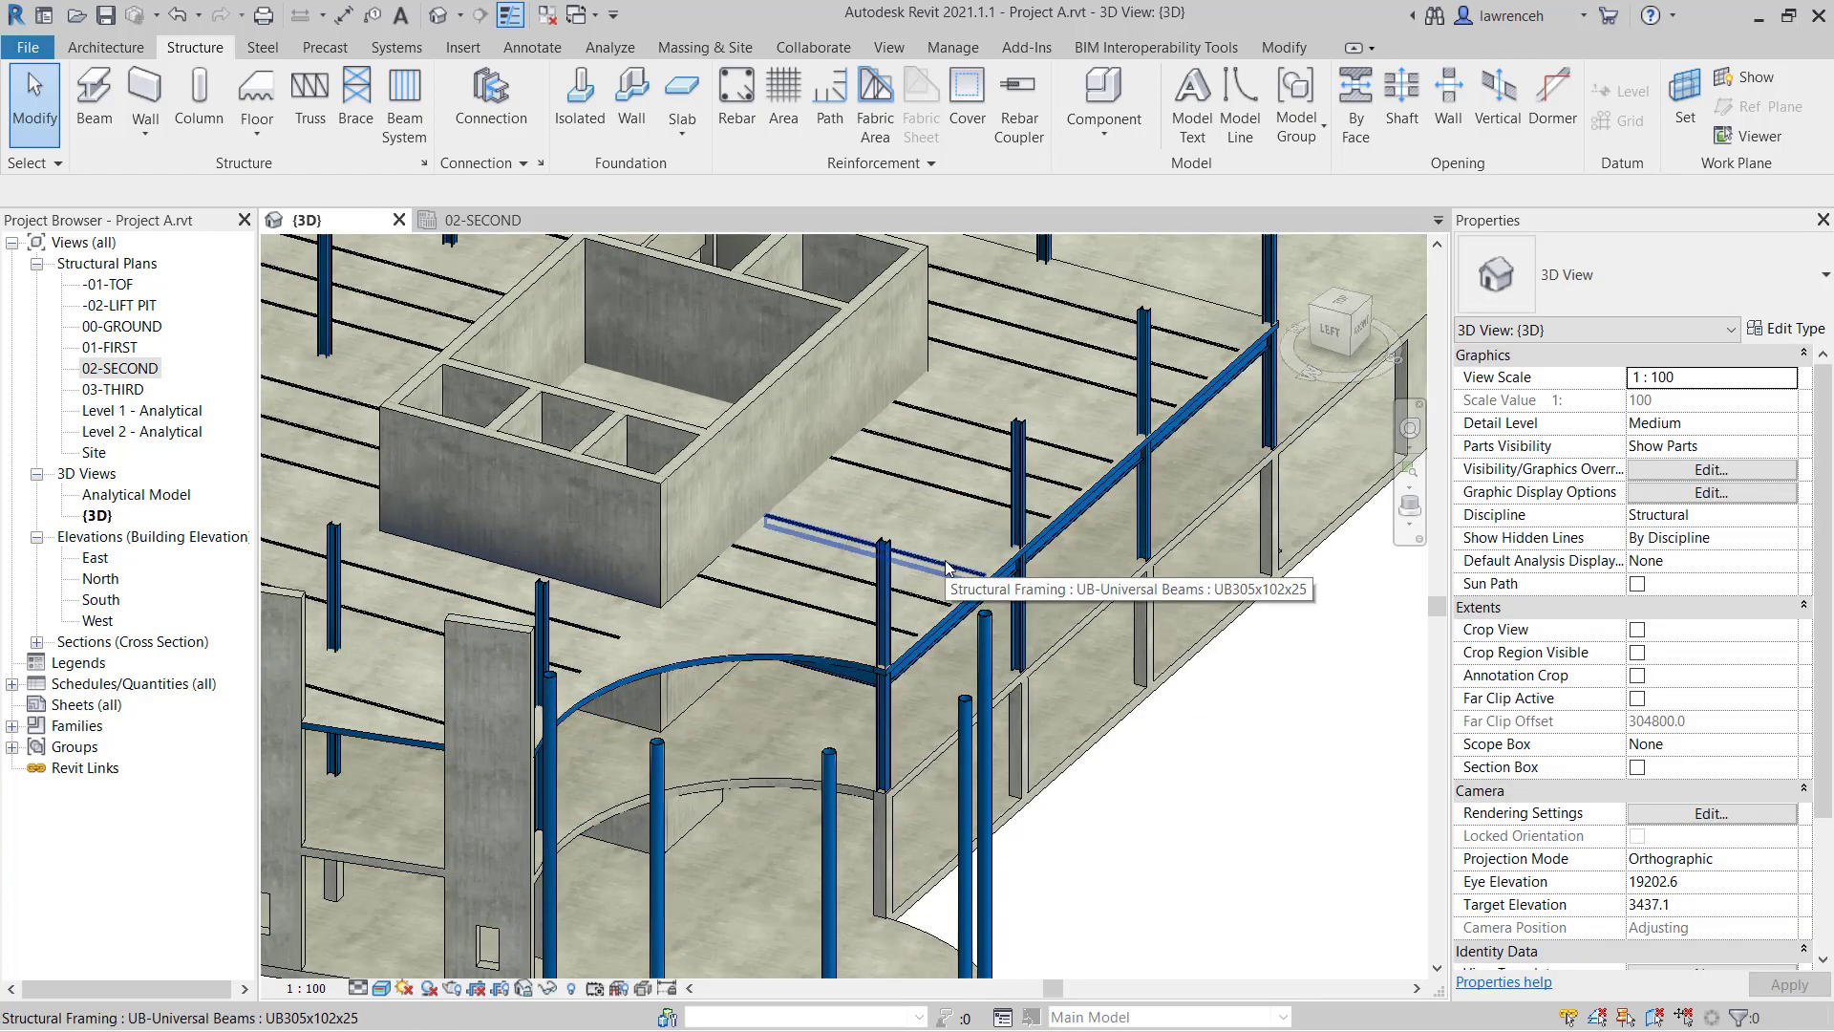
scroll(948, 567, down, 3)
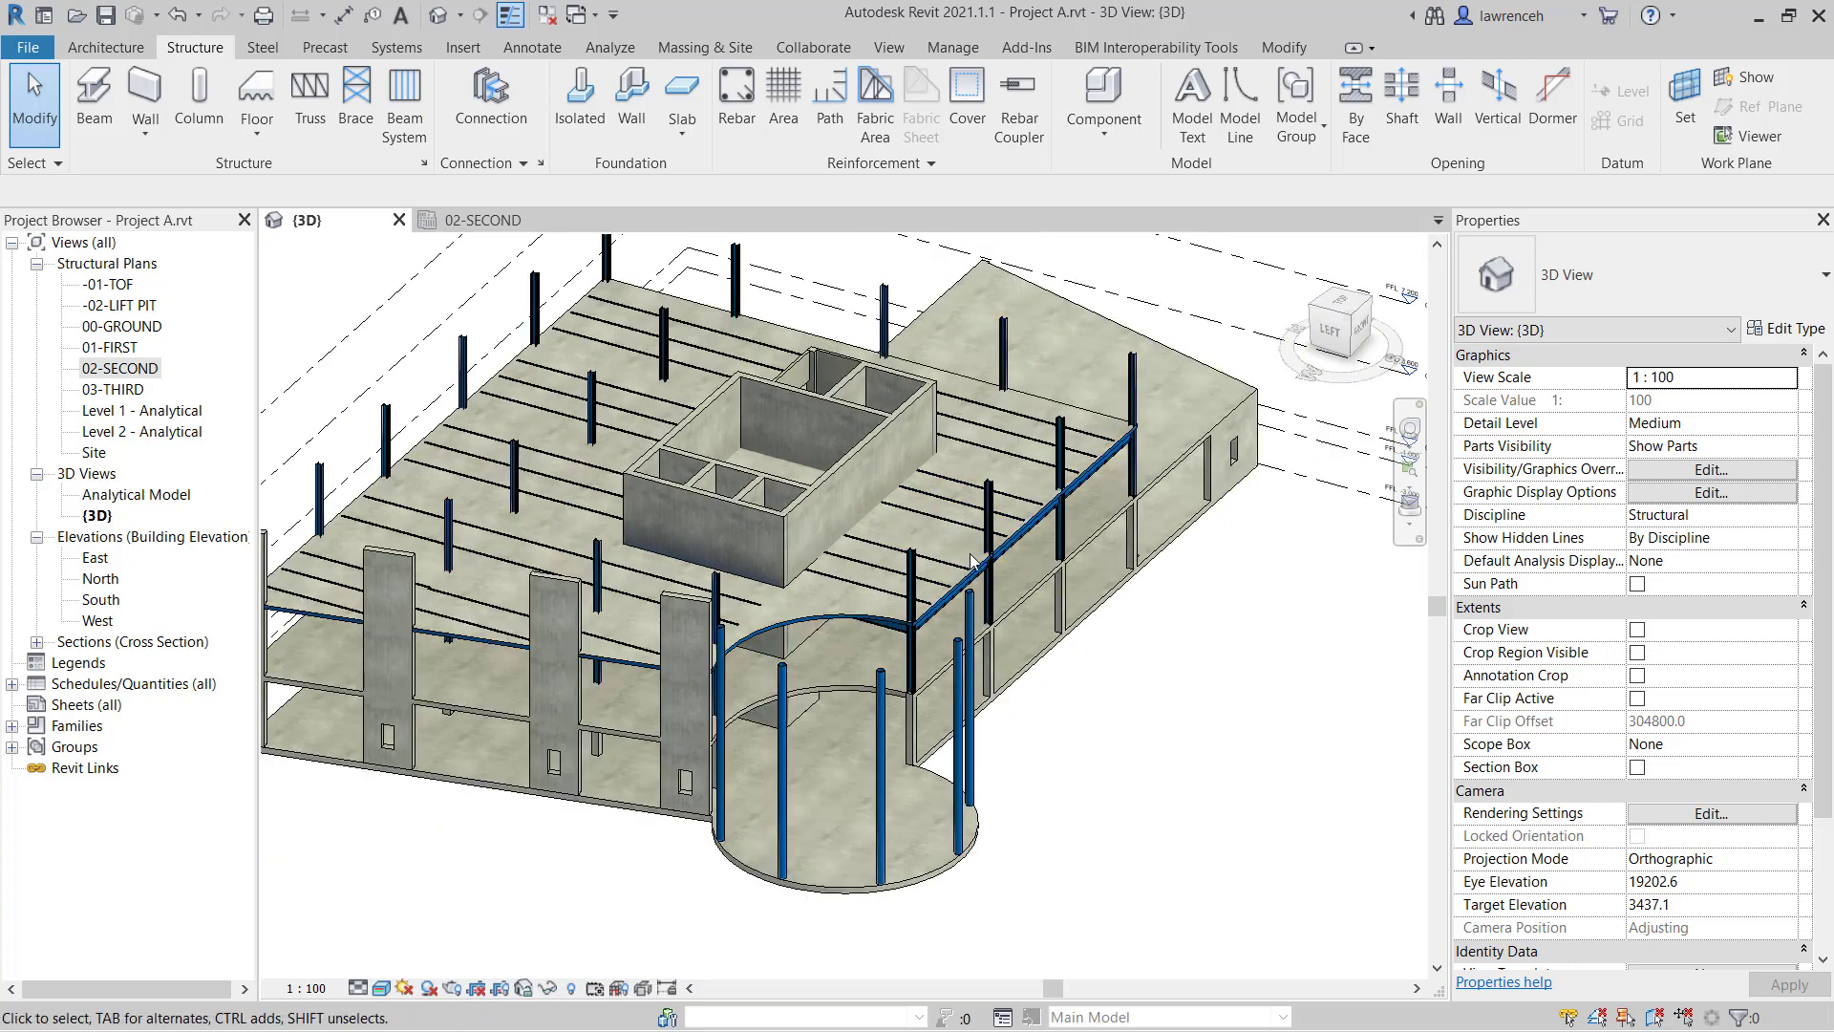
scroll(977, 559, down, 2)
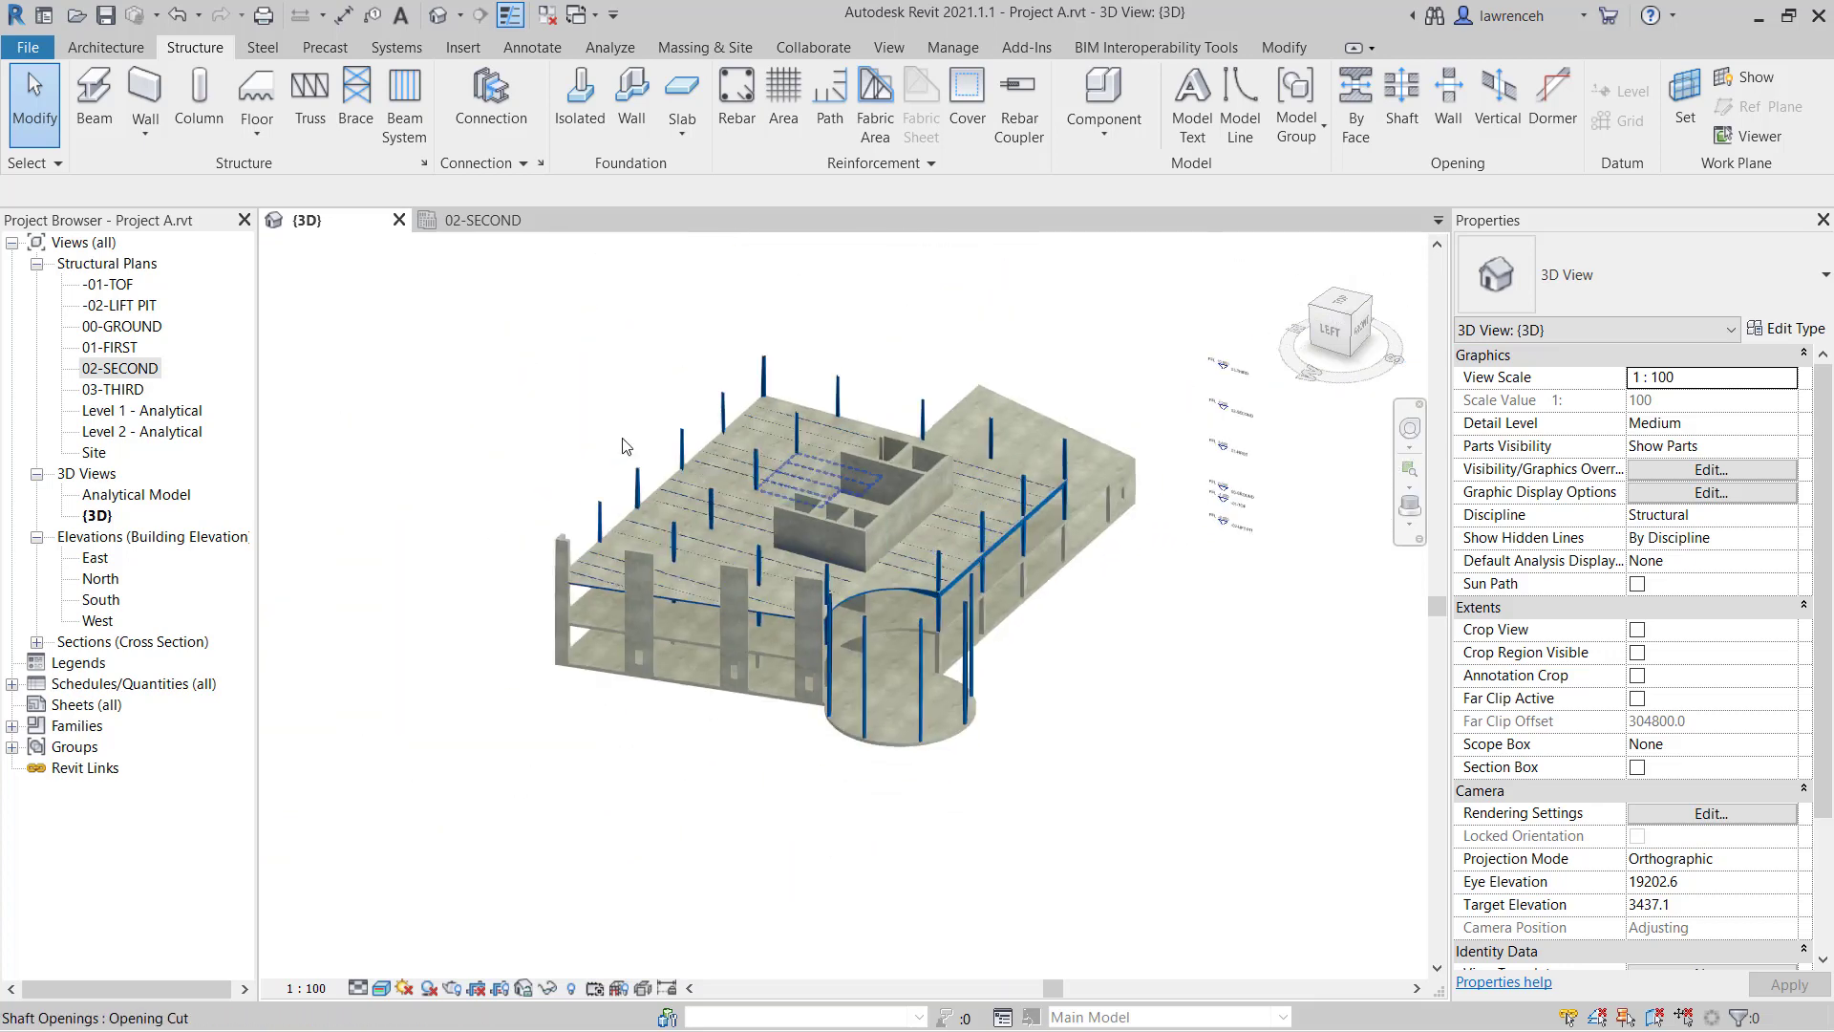
- Select the whole building model in 3D and filter the selection to Structural Beam Systems only
drag(449, 298, 1230, 793)
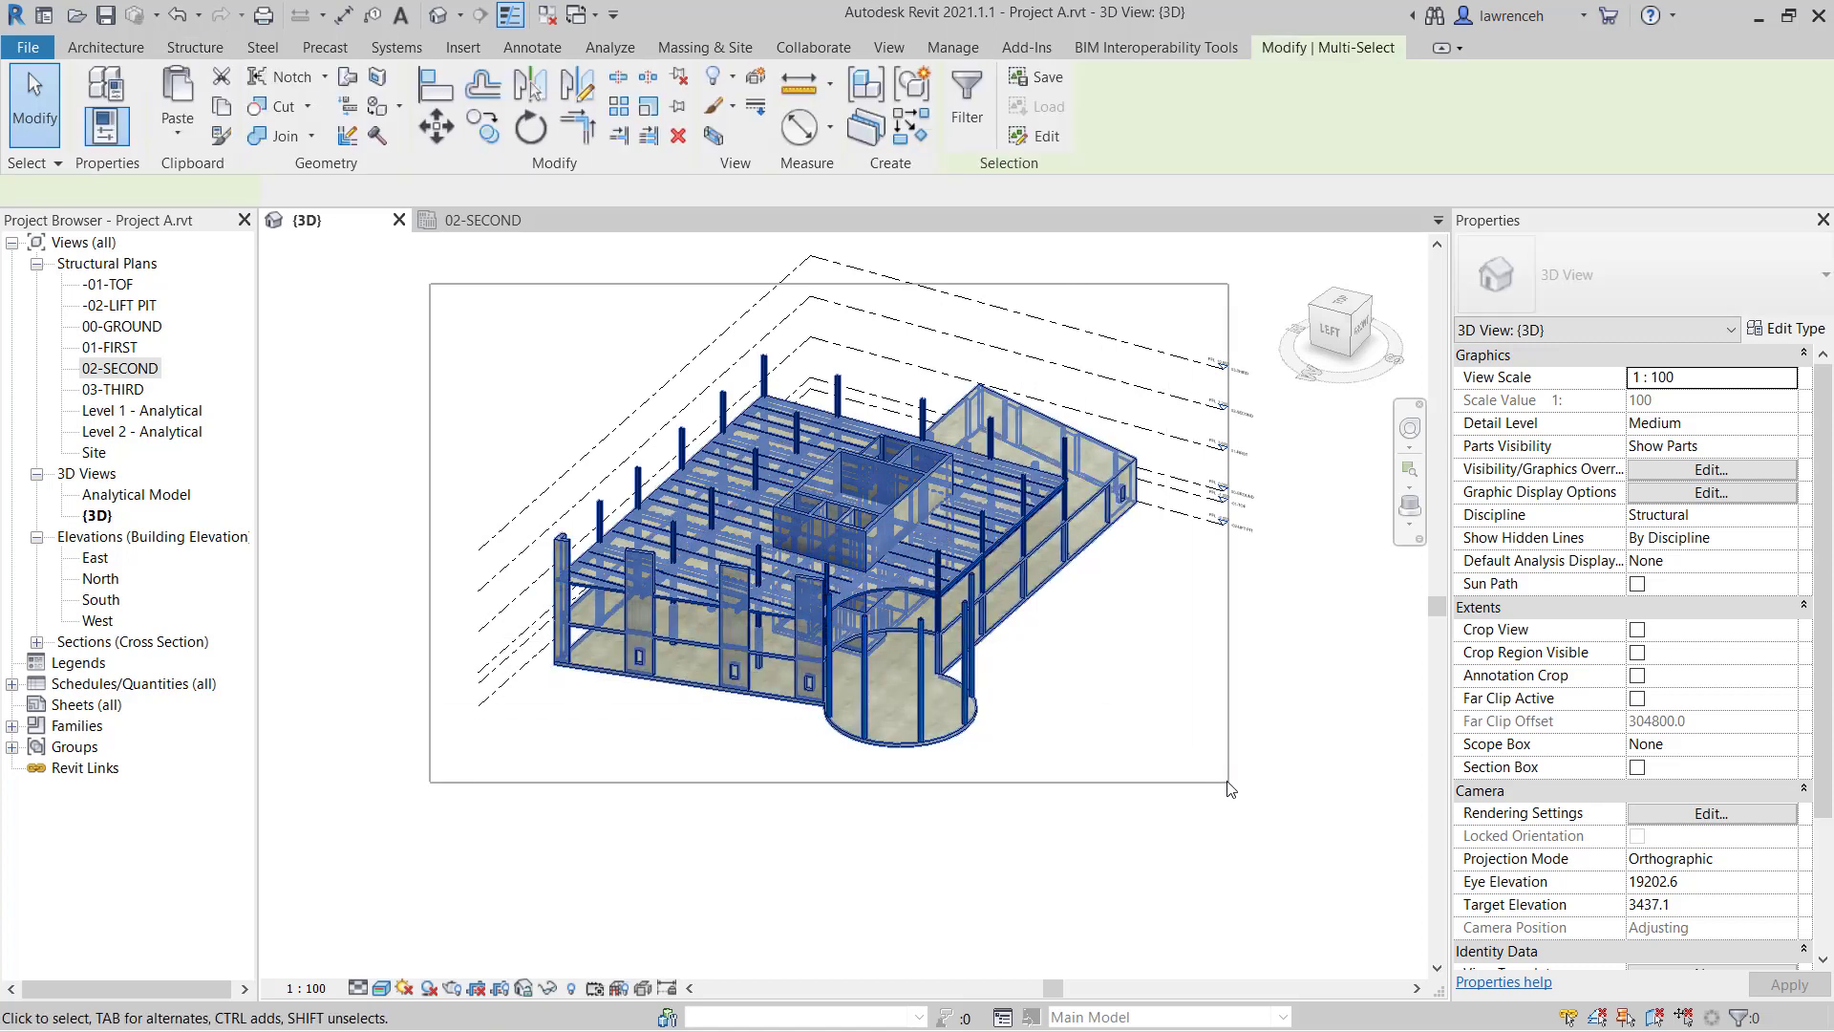
click(985, 139)
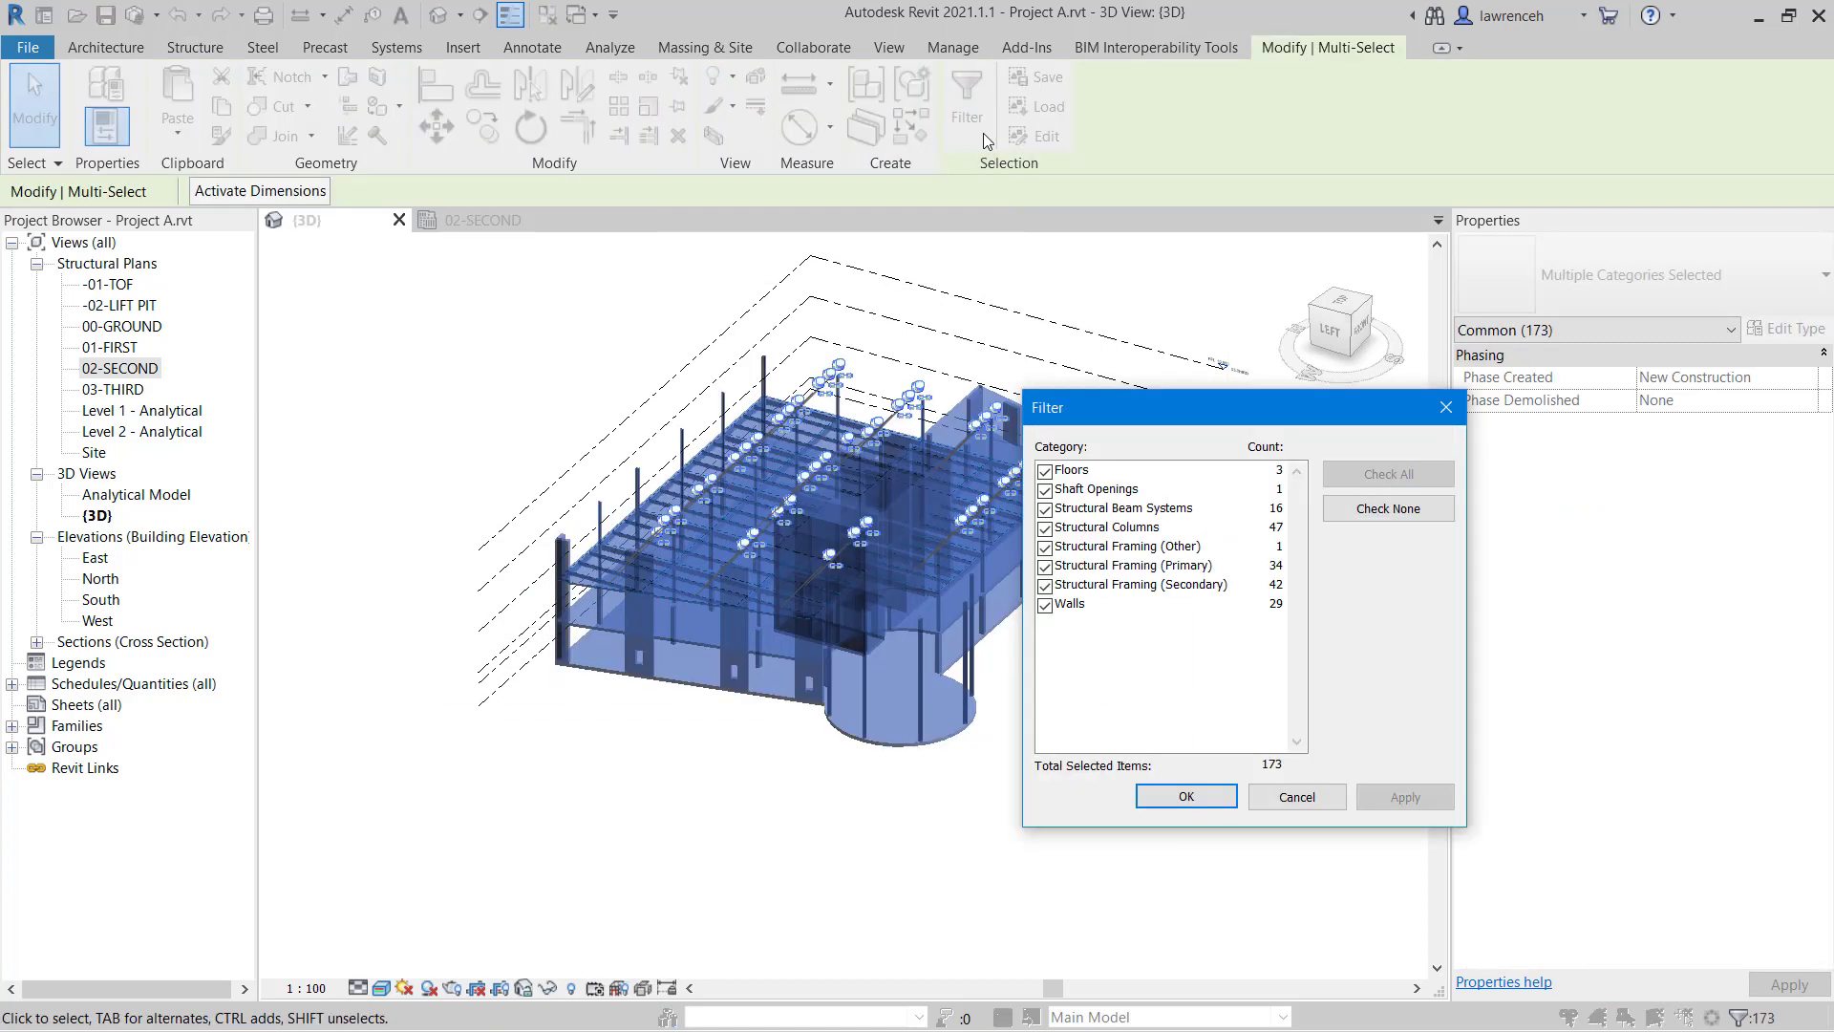
click(1381, 512)
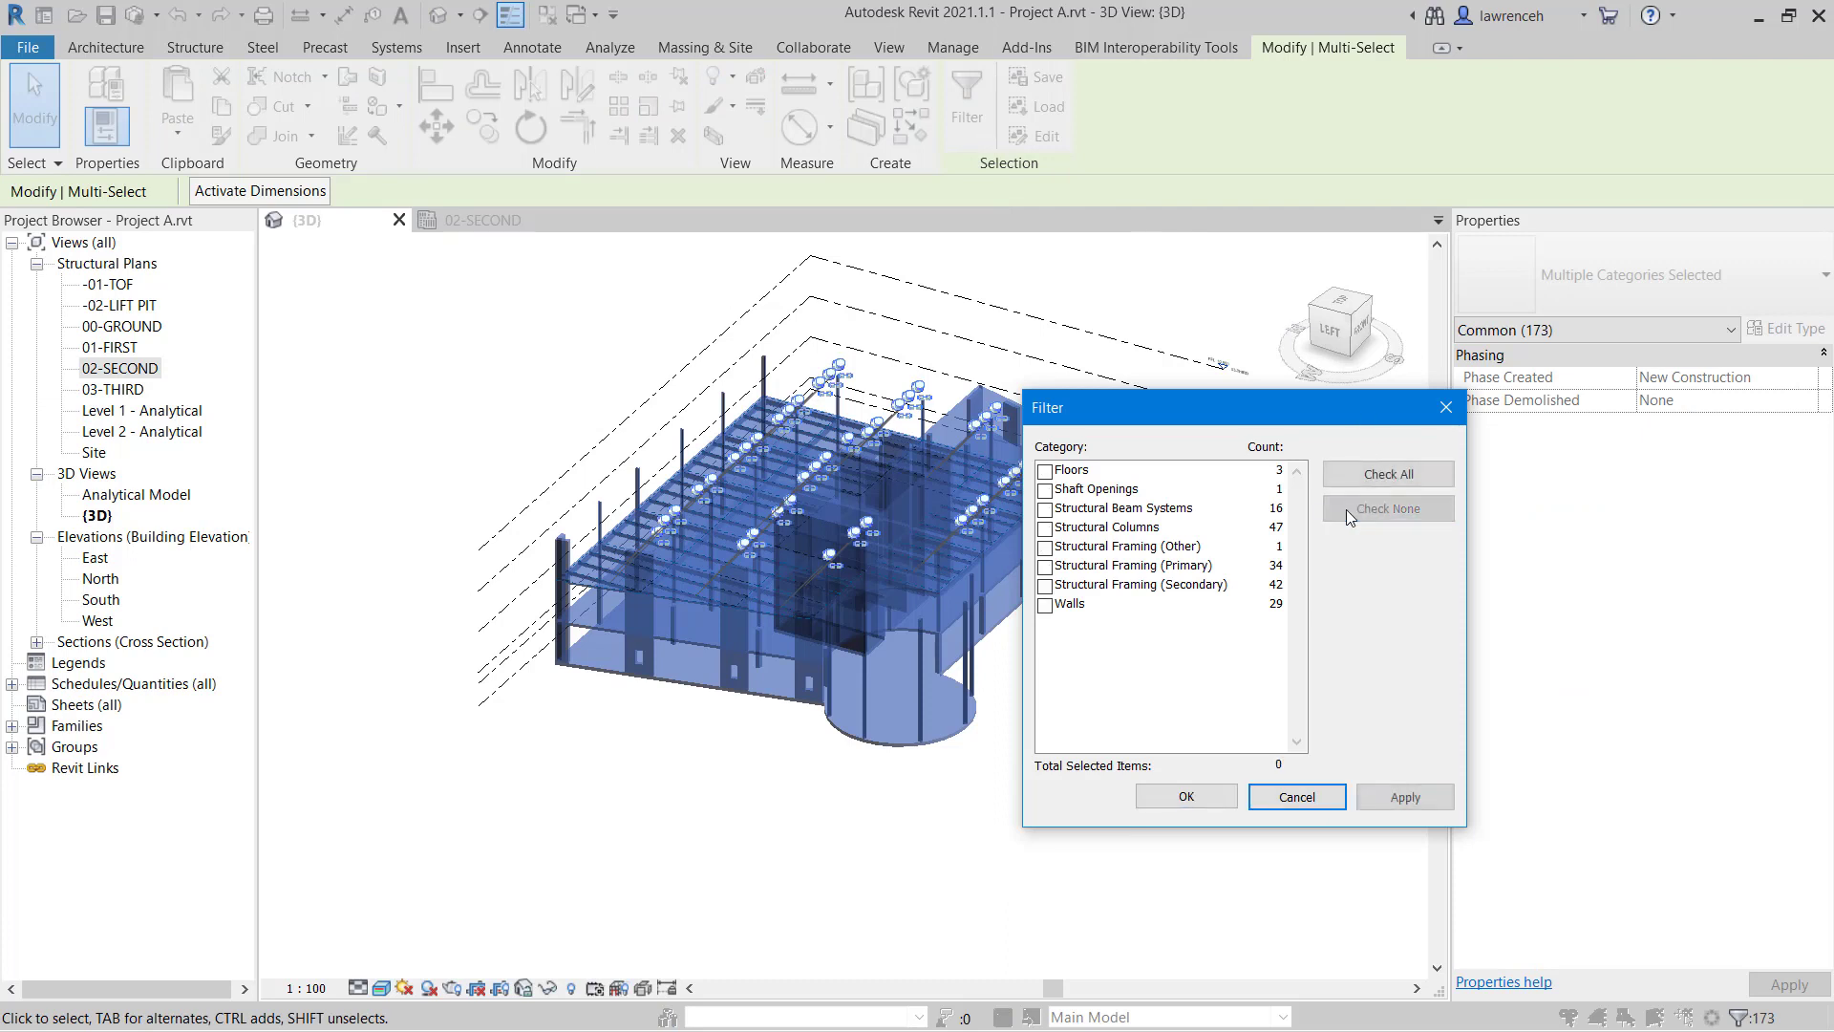
click(1046, 510)
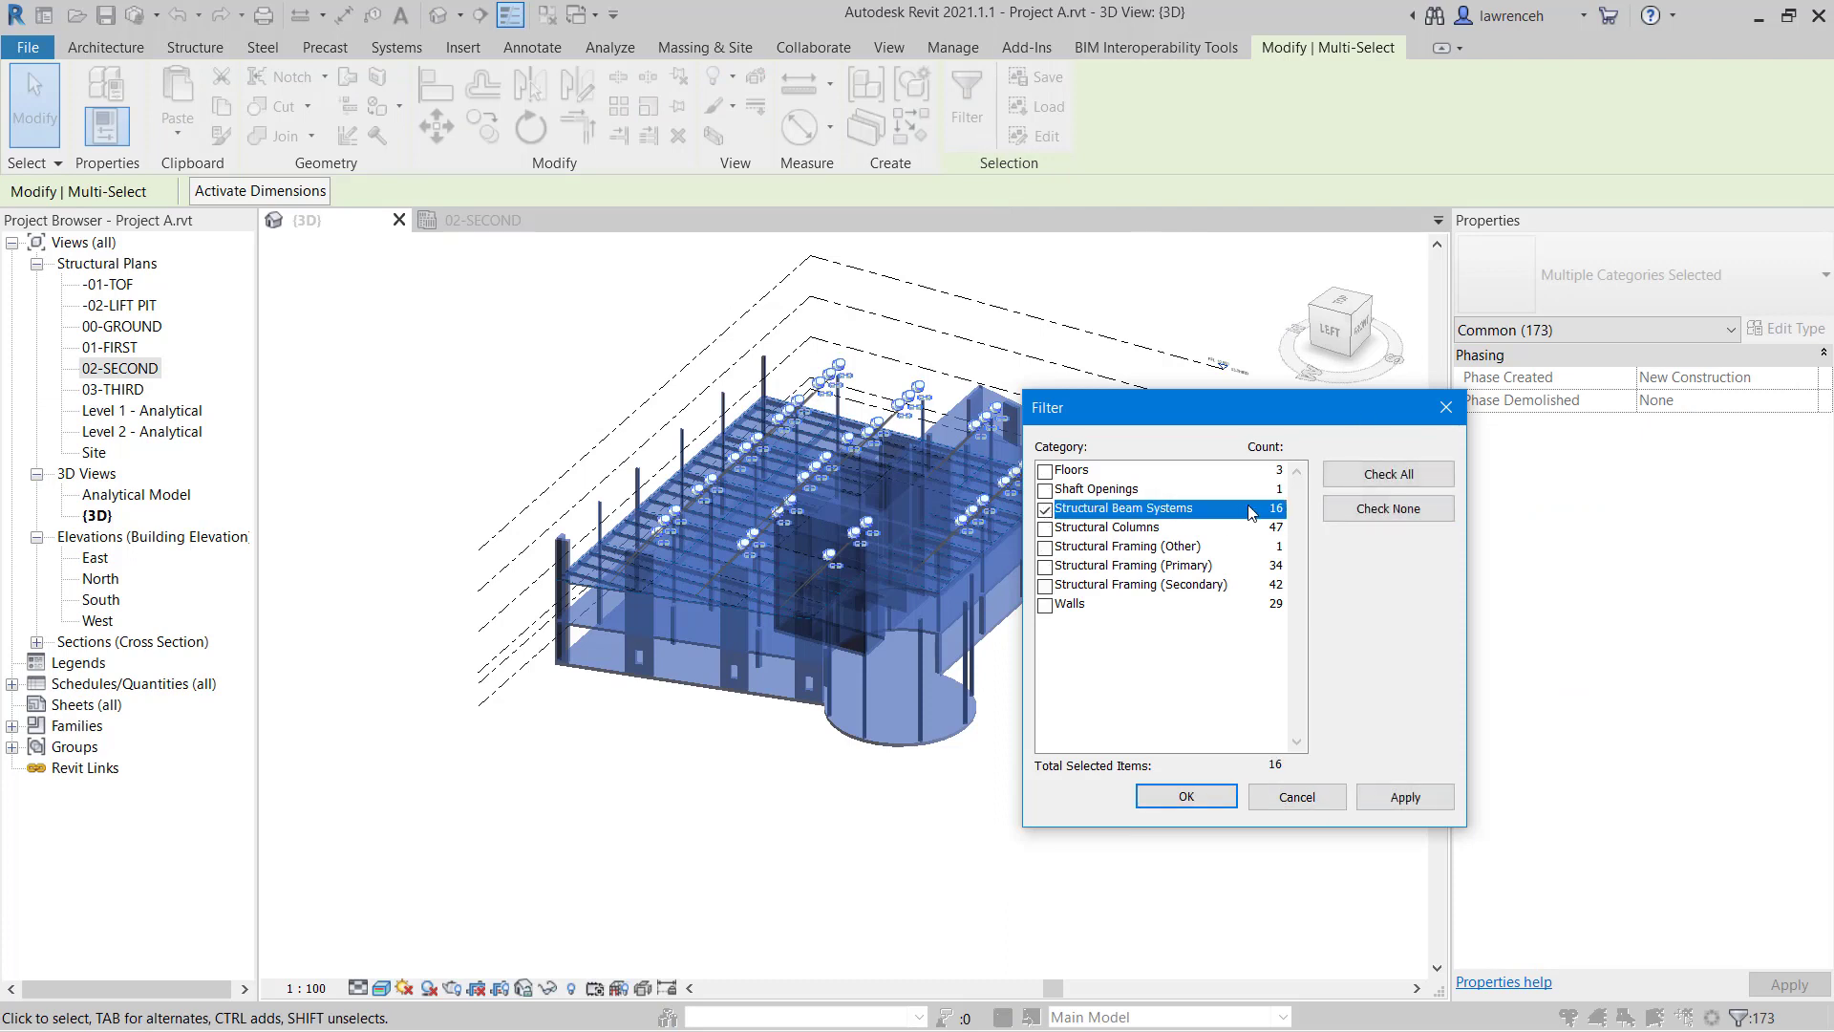
click(1206, 796)
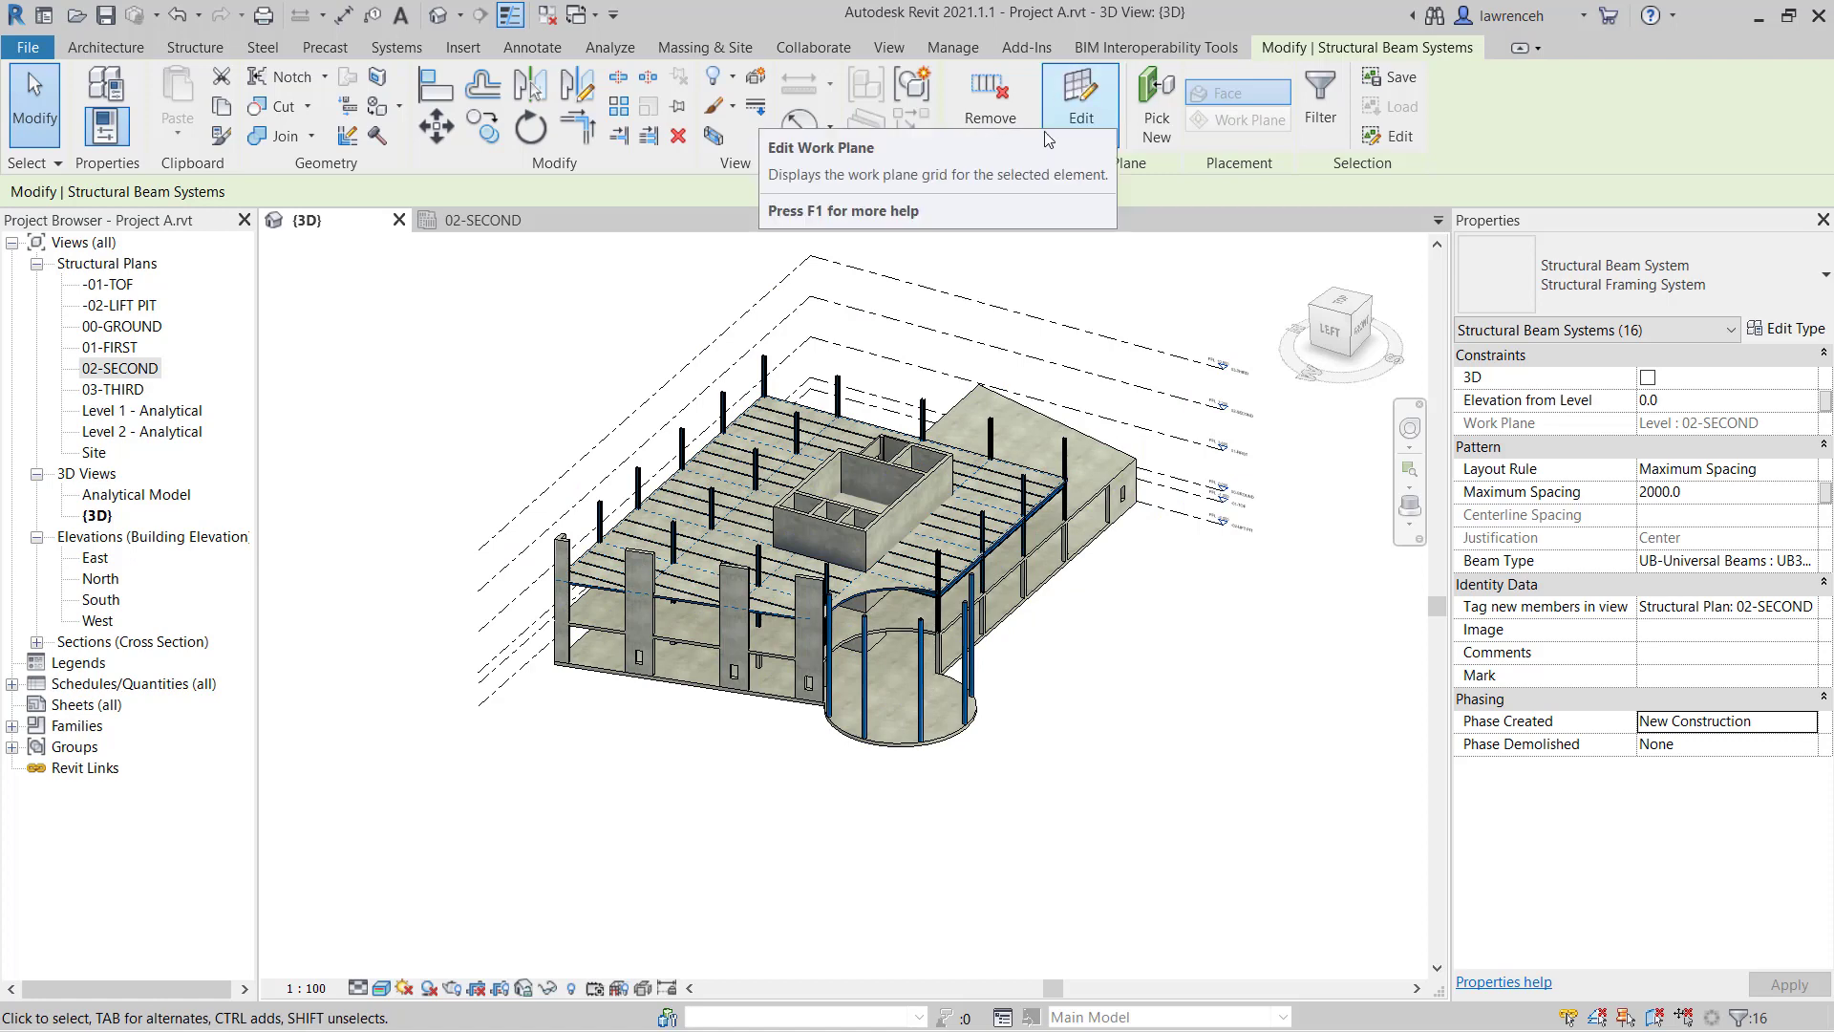
- Change the selected beam systems' work plane to Reference Plane : 02-TOS, and clear the selection
click(1098, 112)
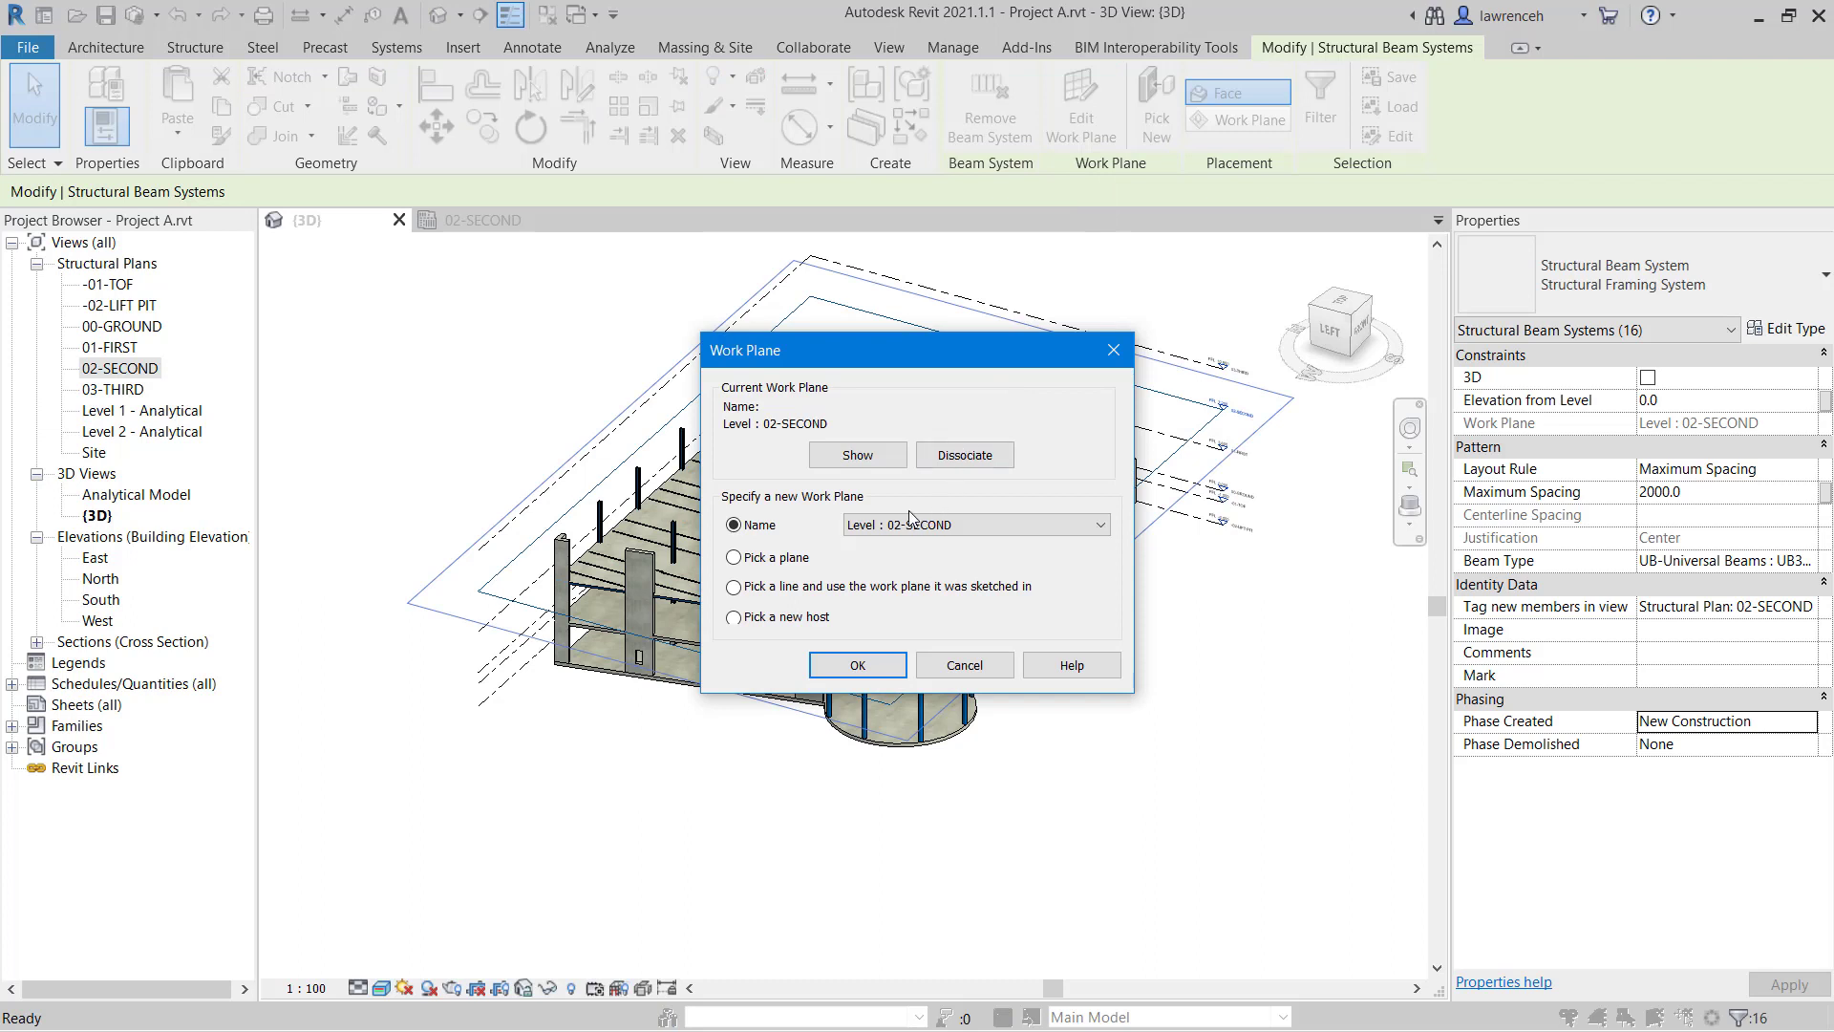
click(989, 525)
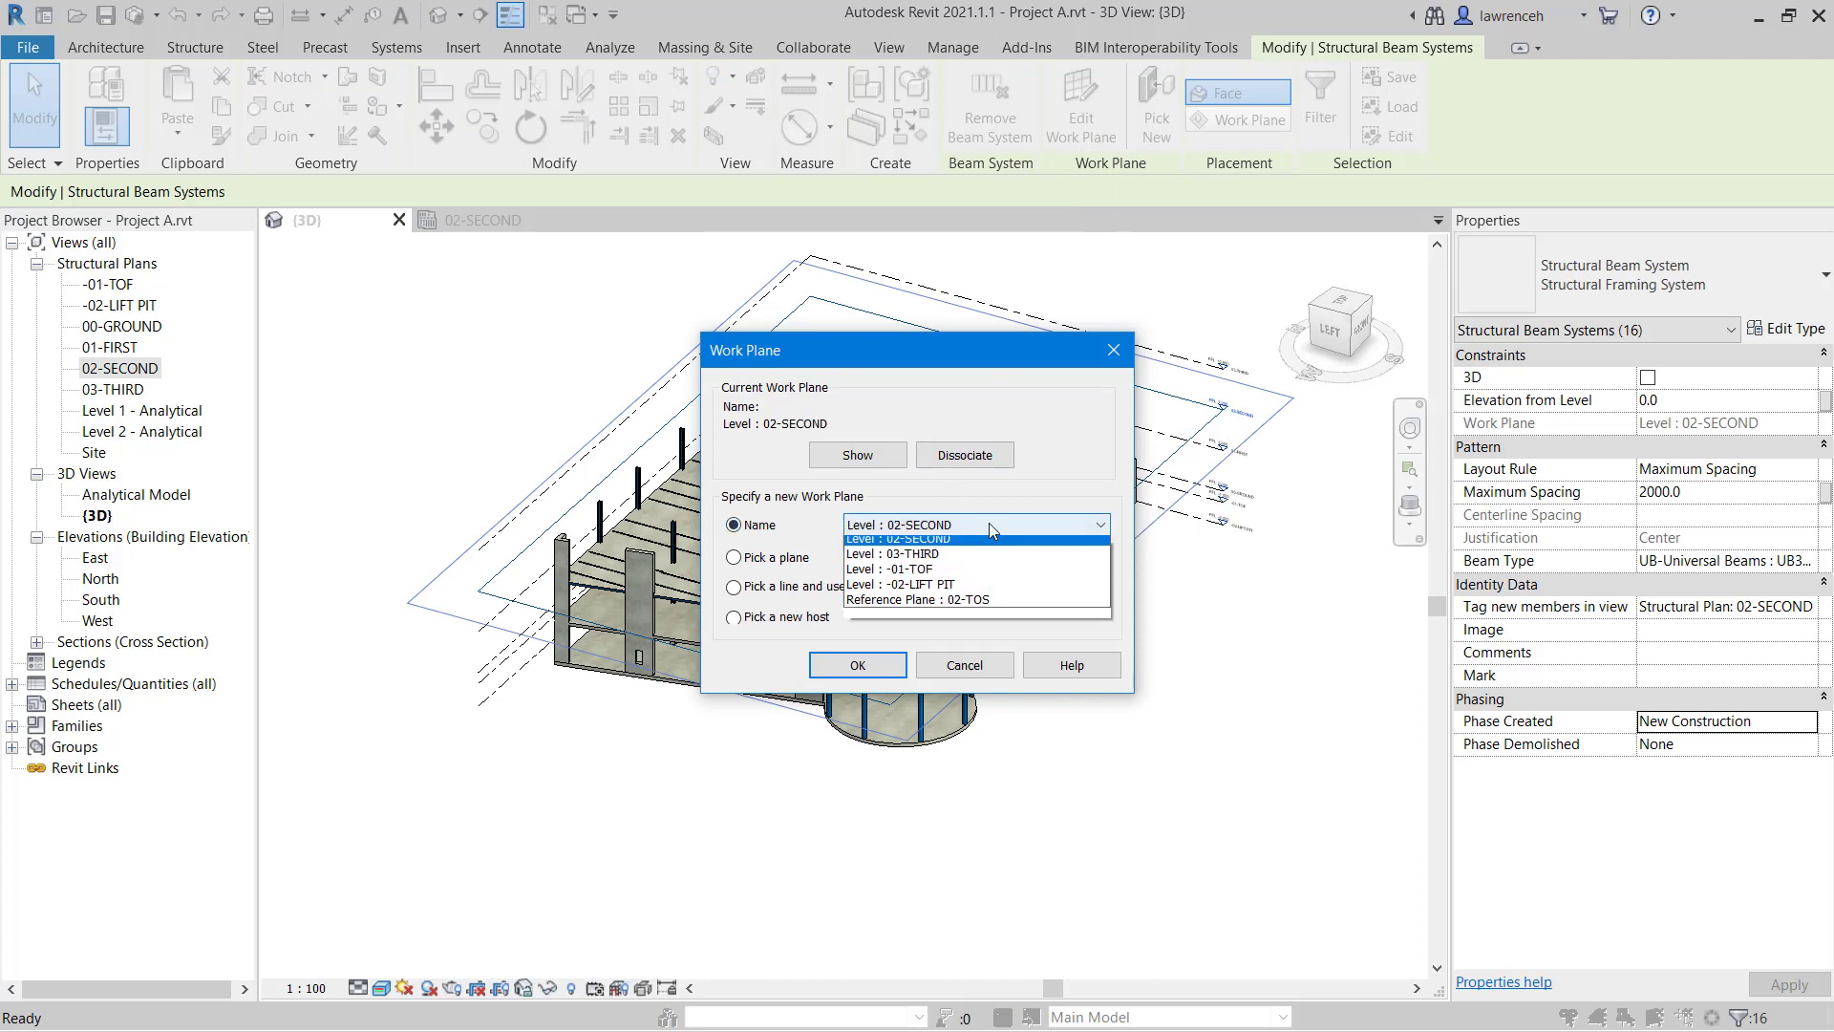
click(970, 635)
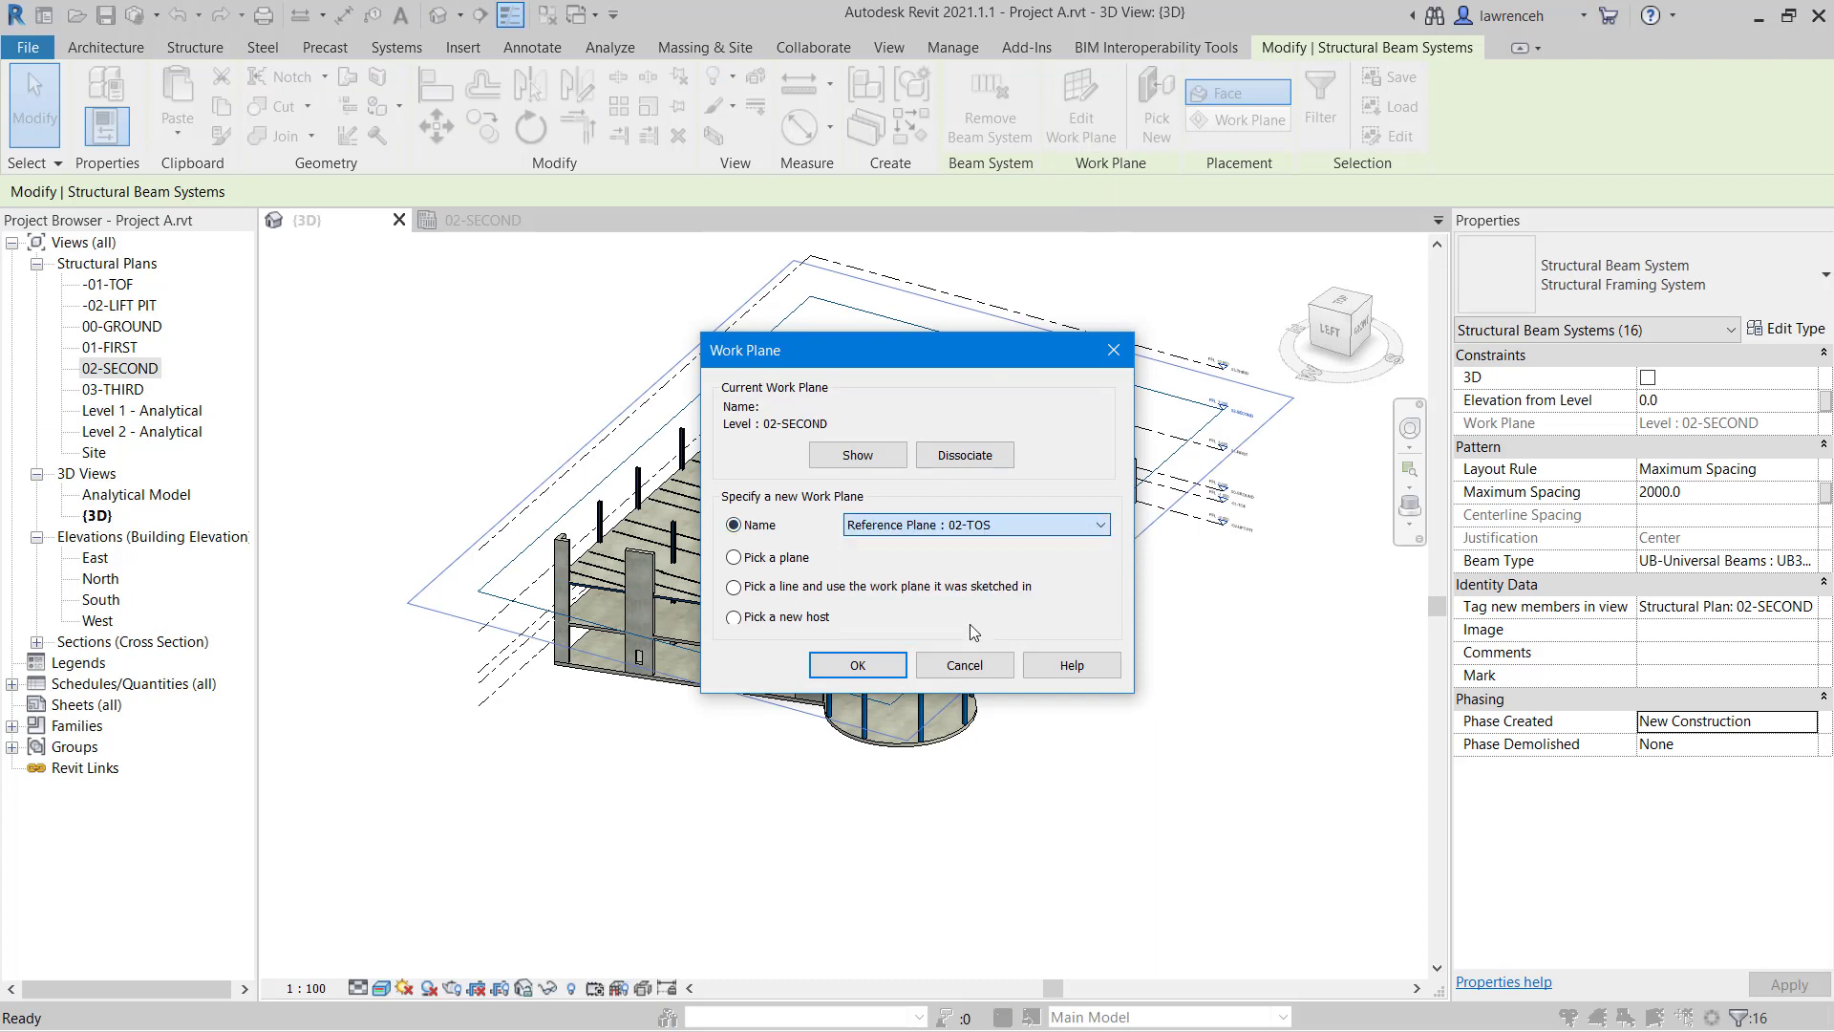
click(884, 665)
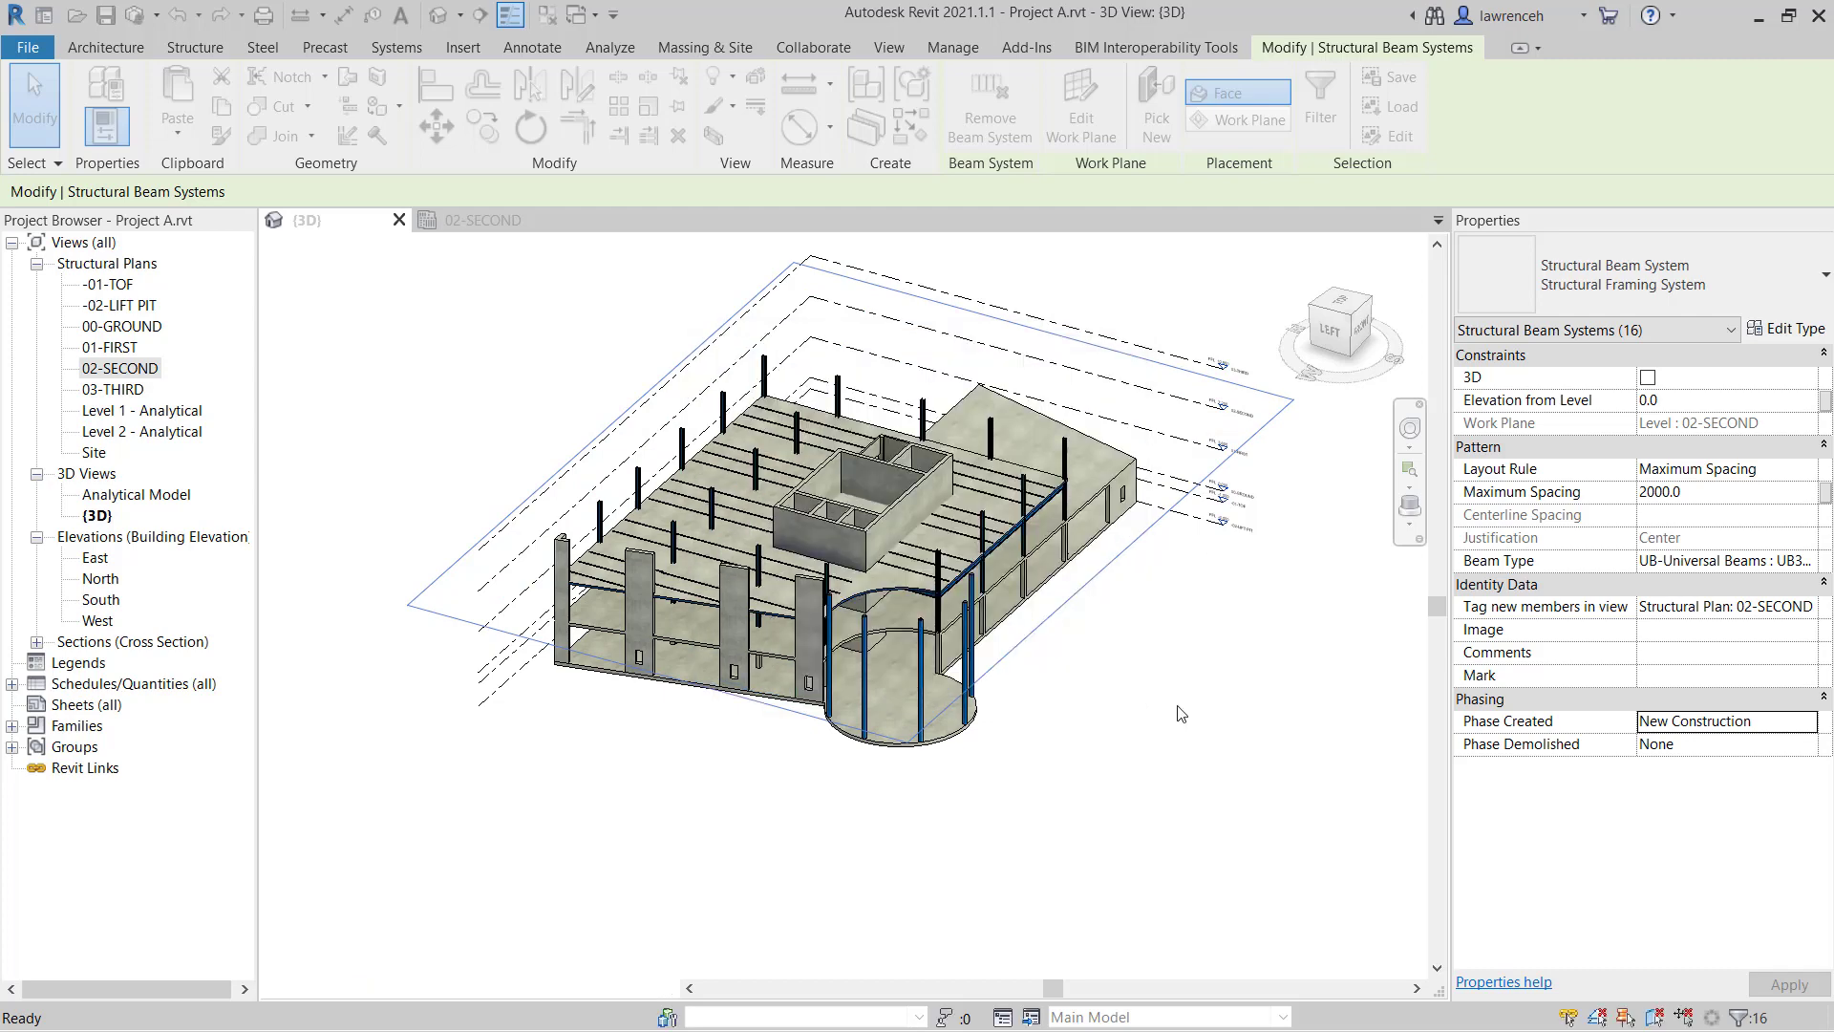
click(1206, 661)
- Examine the rehosted beam systems from below and above the second-floor slab
shift+middle_drag(1206, 661, 1170, 410)
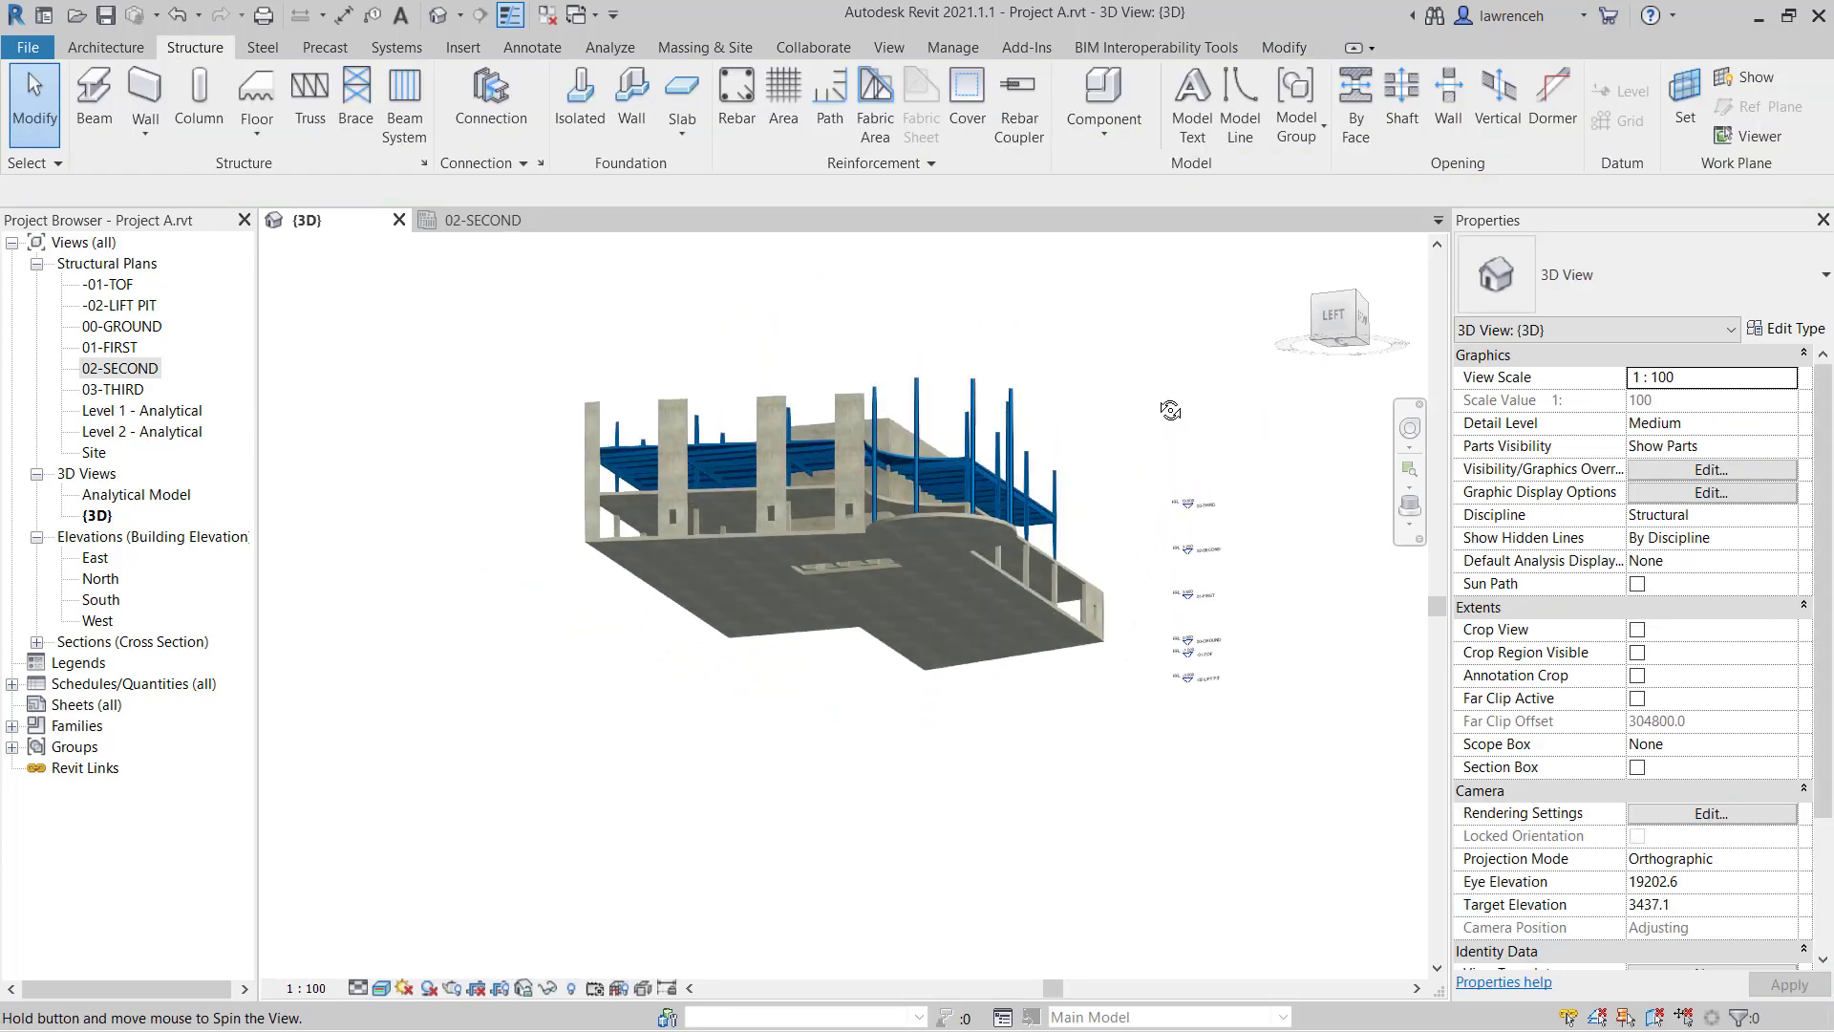
scroll(940, 430, up, 3)
scroll(888, 473, up, 3)
shift+middle_drag(926, 443, 971, 616)
scroll(947, 545, down, 4)
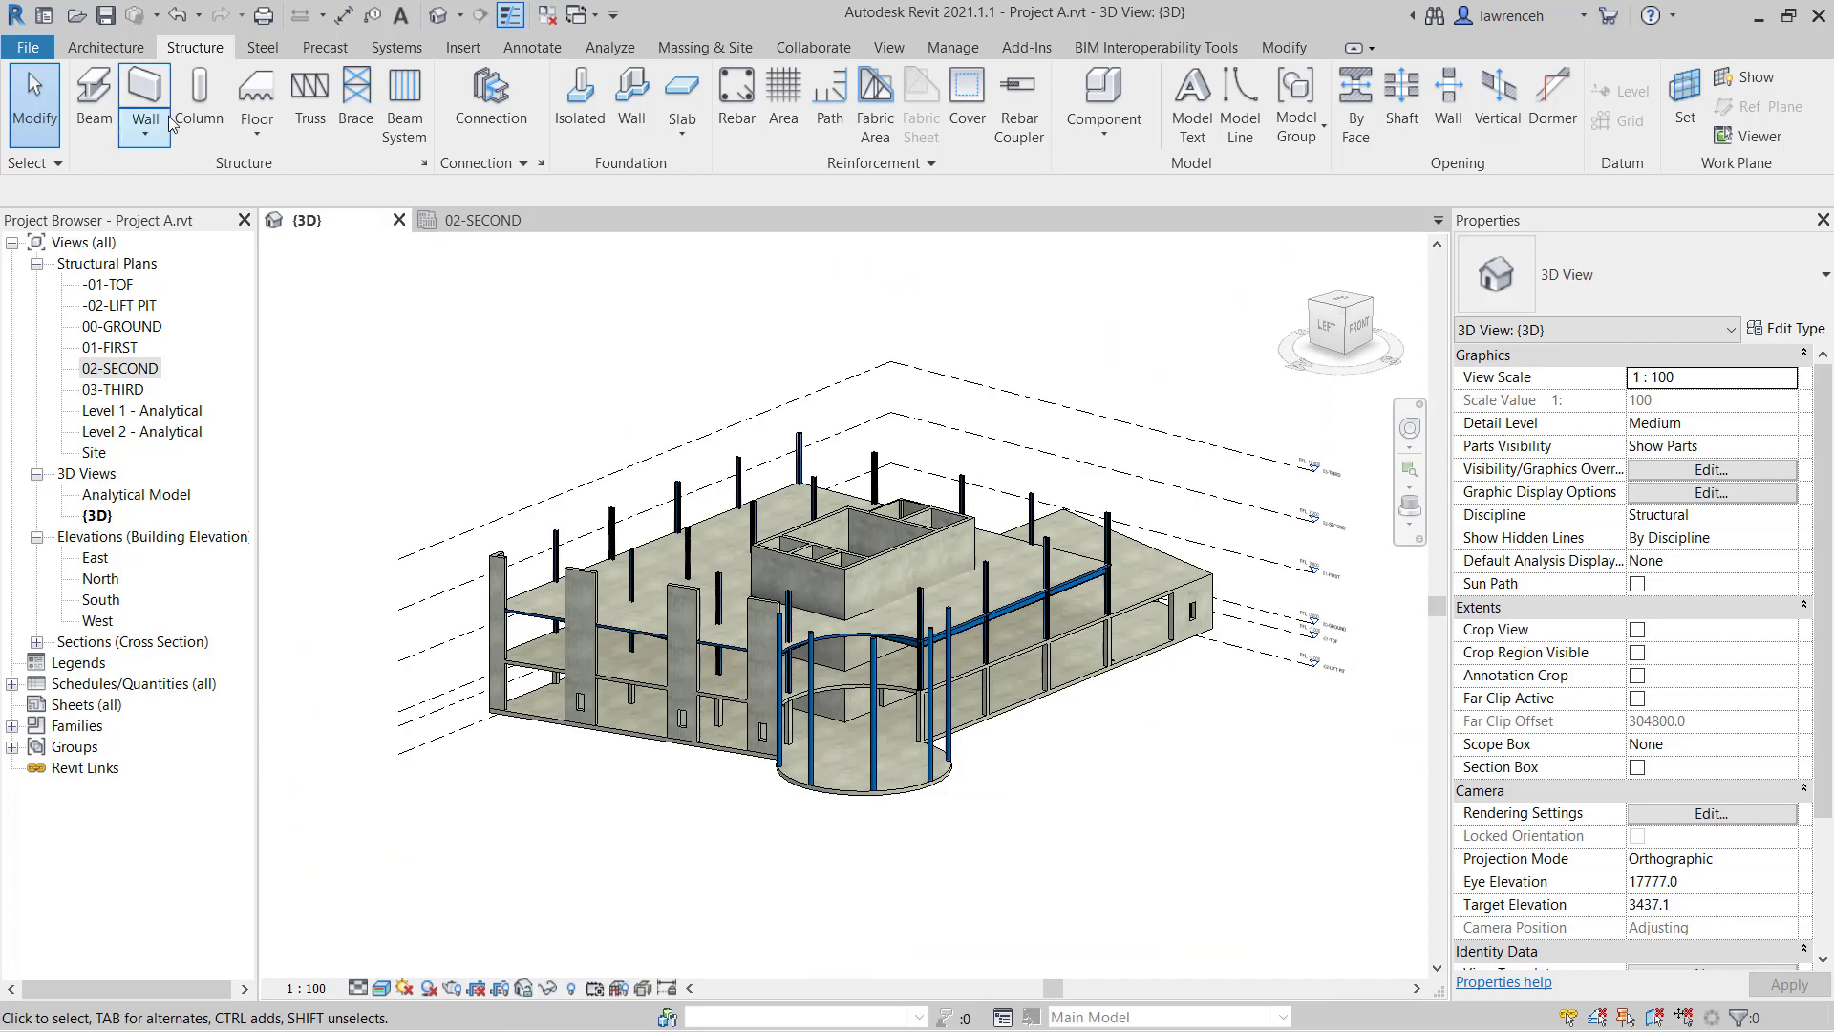